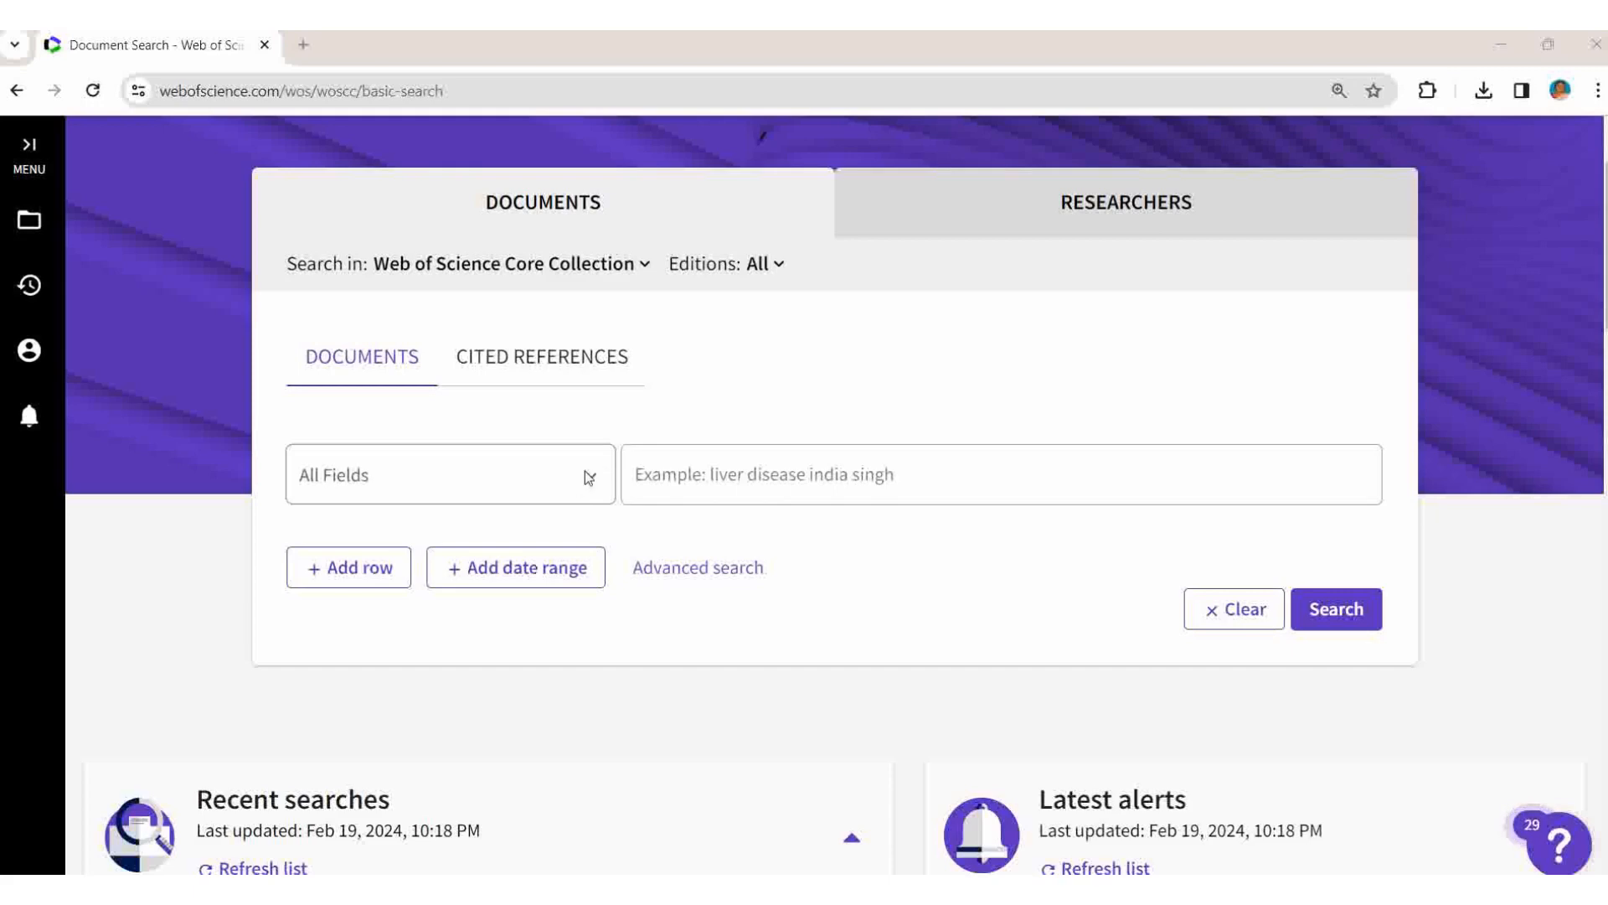
Step: Select Web of Science Core Collection as the database to search
click(591, 479)
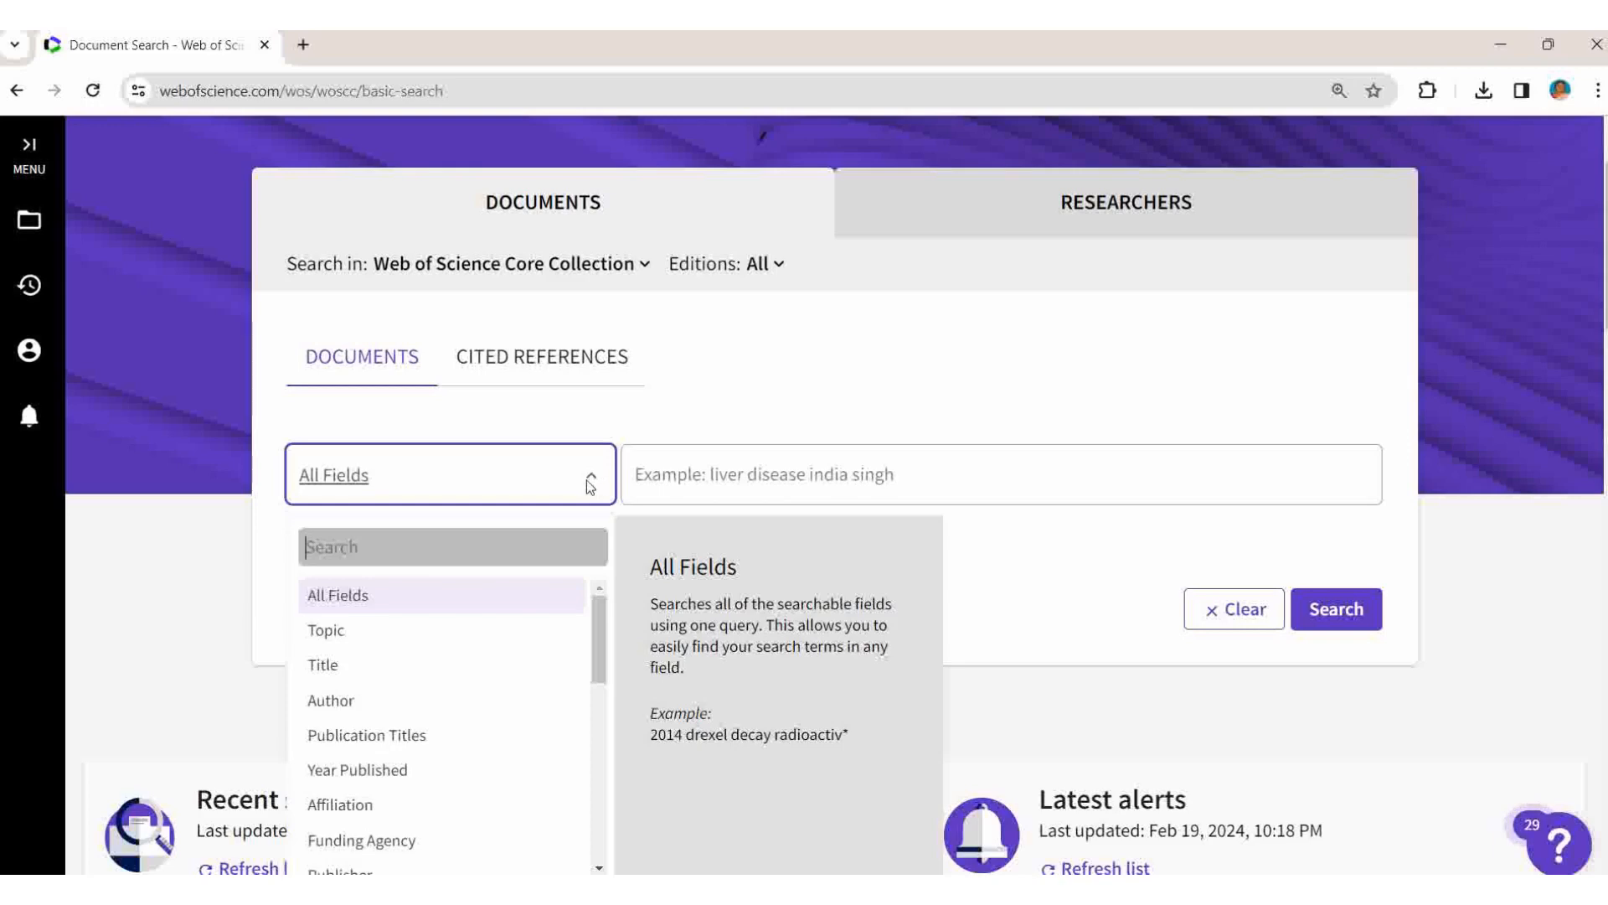
click(738, 344)
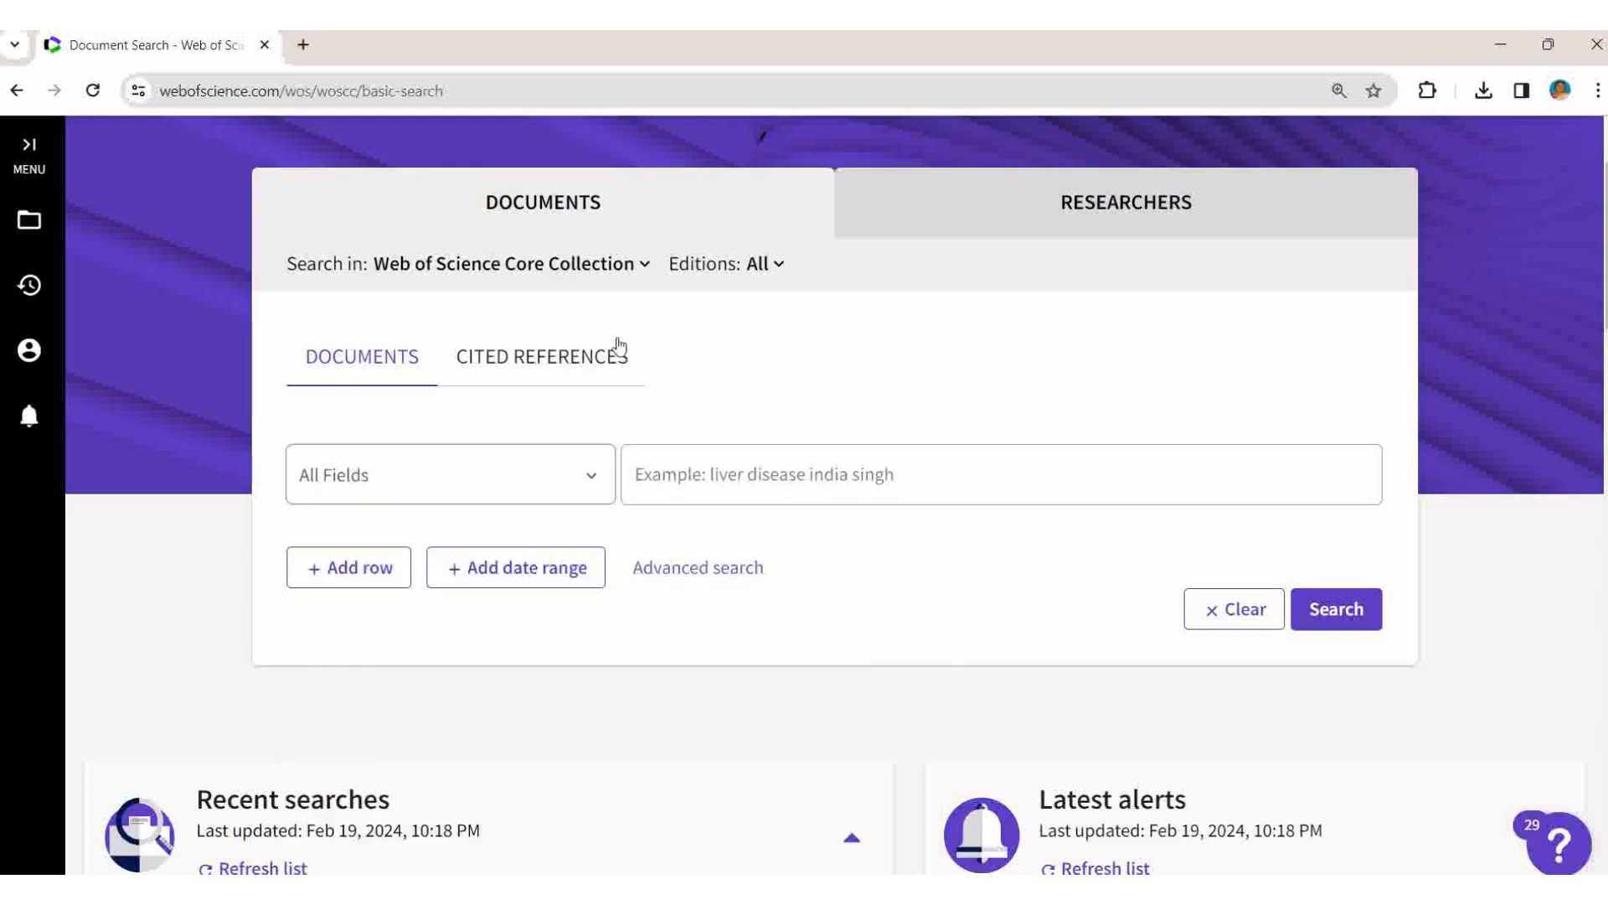
click(641, 266)
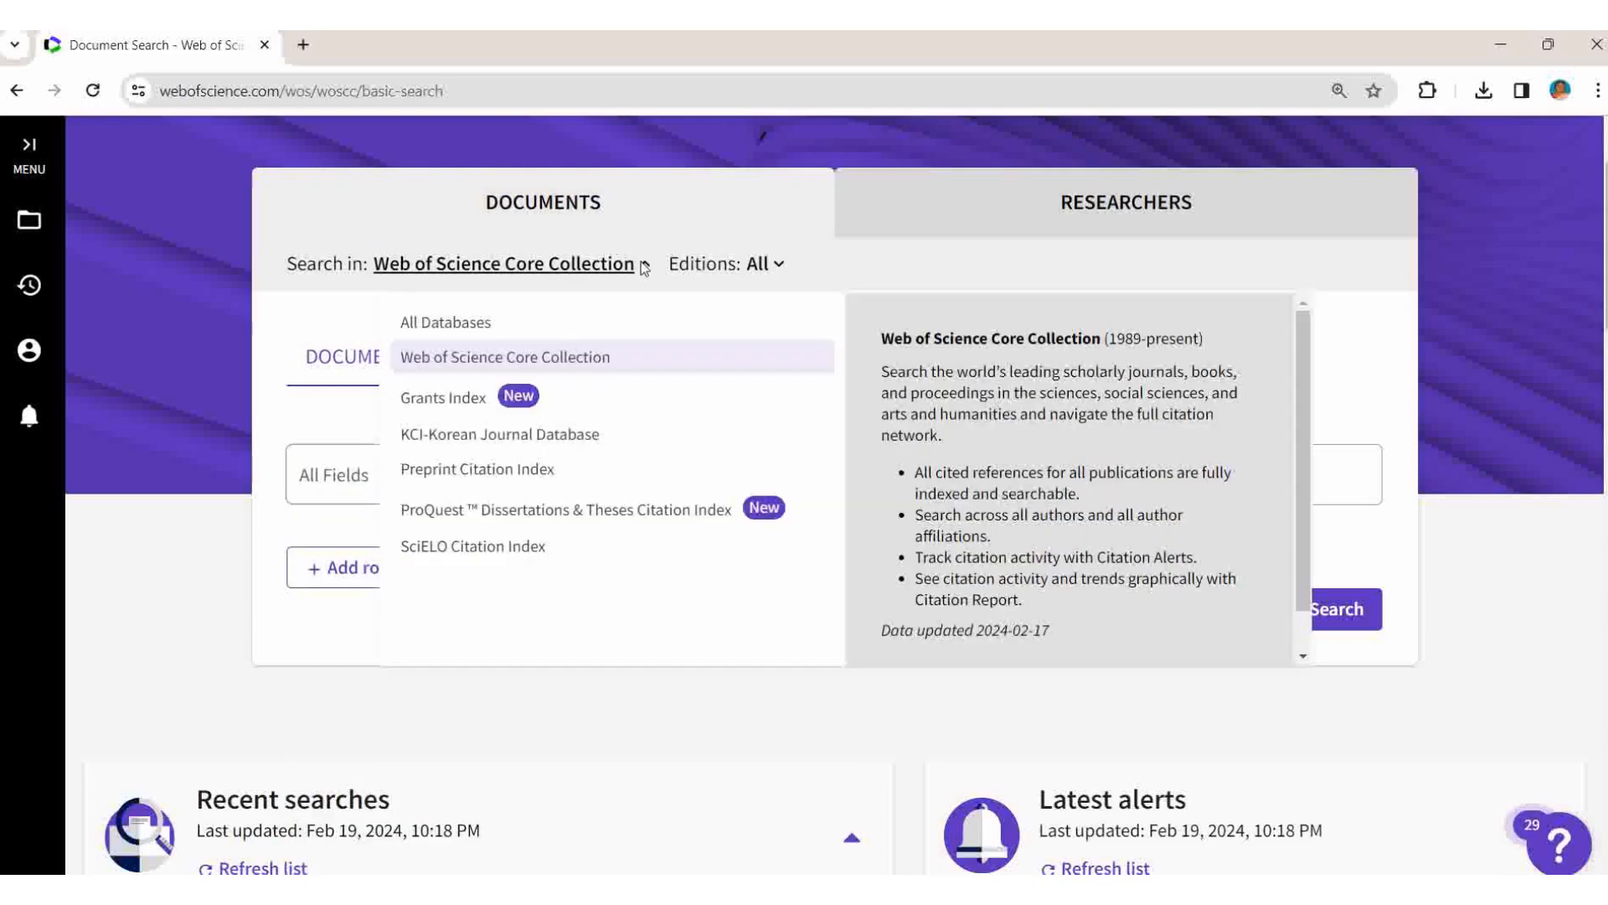
click(537, 360)
Step: Search documents by Affiliation for Tamil Nadu Veterinary & Animal Sciences University
click(593, 477)
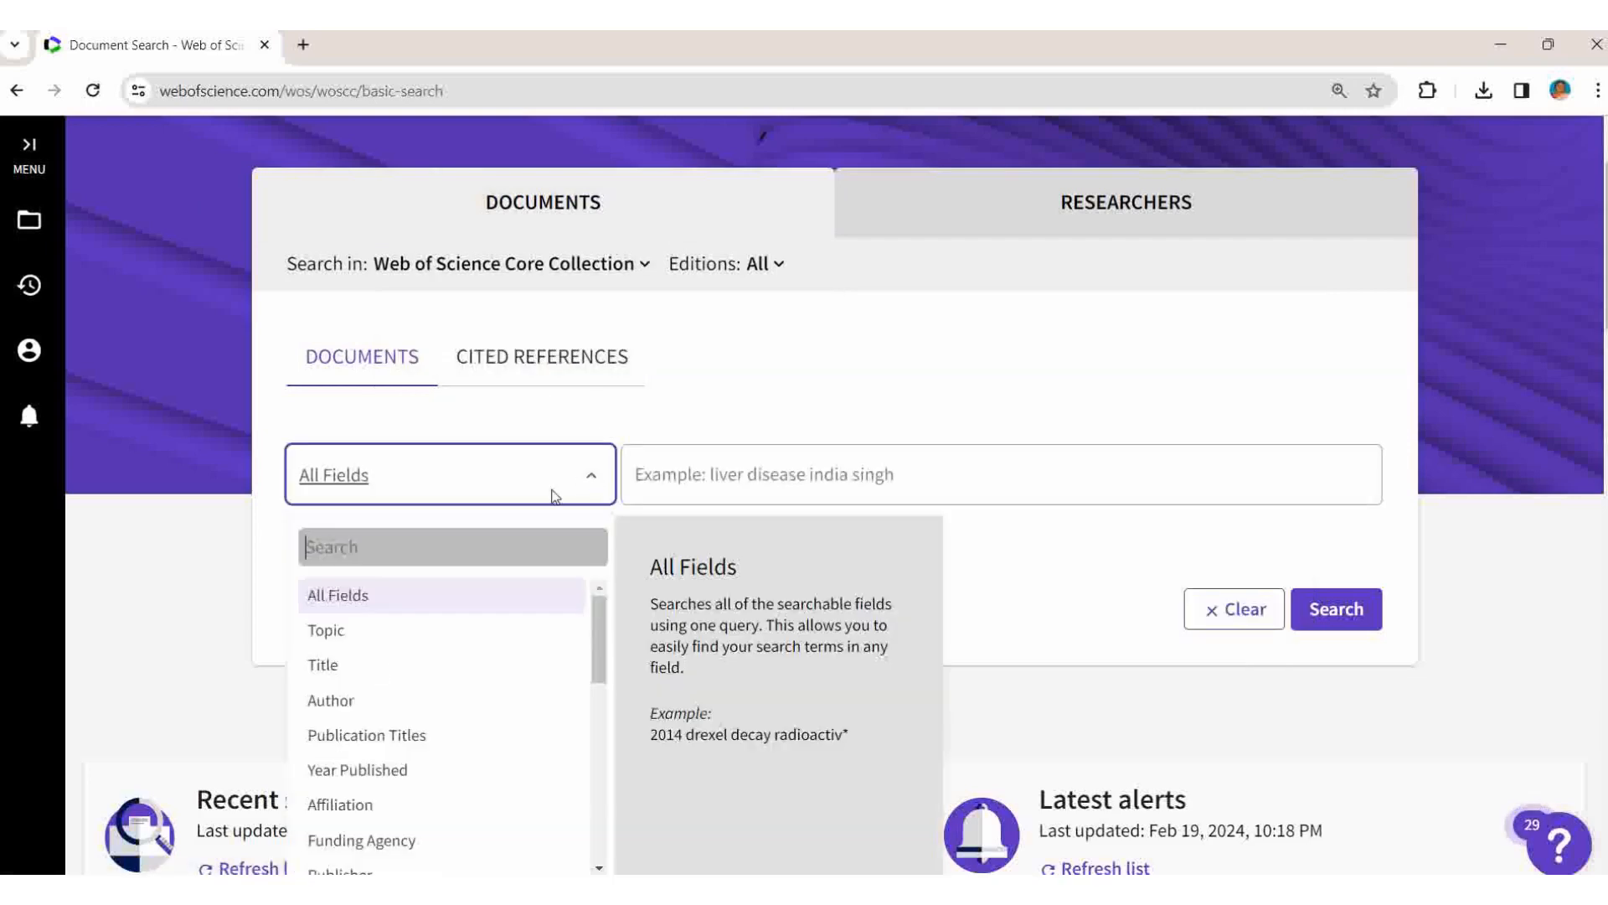
click(339, 802)
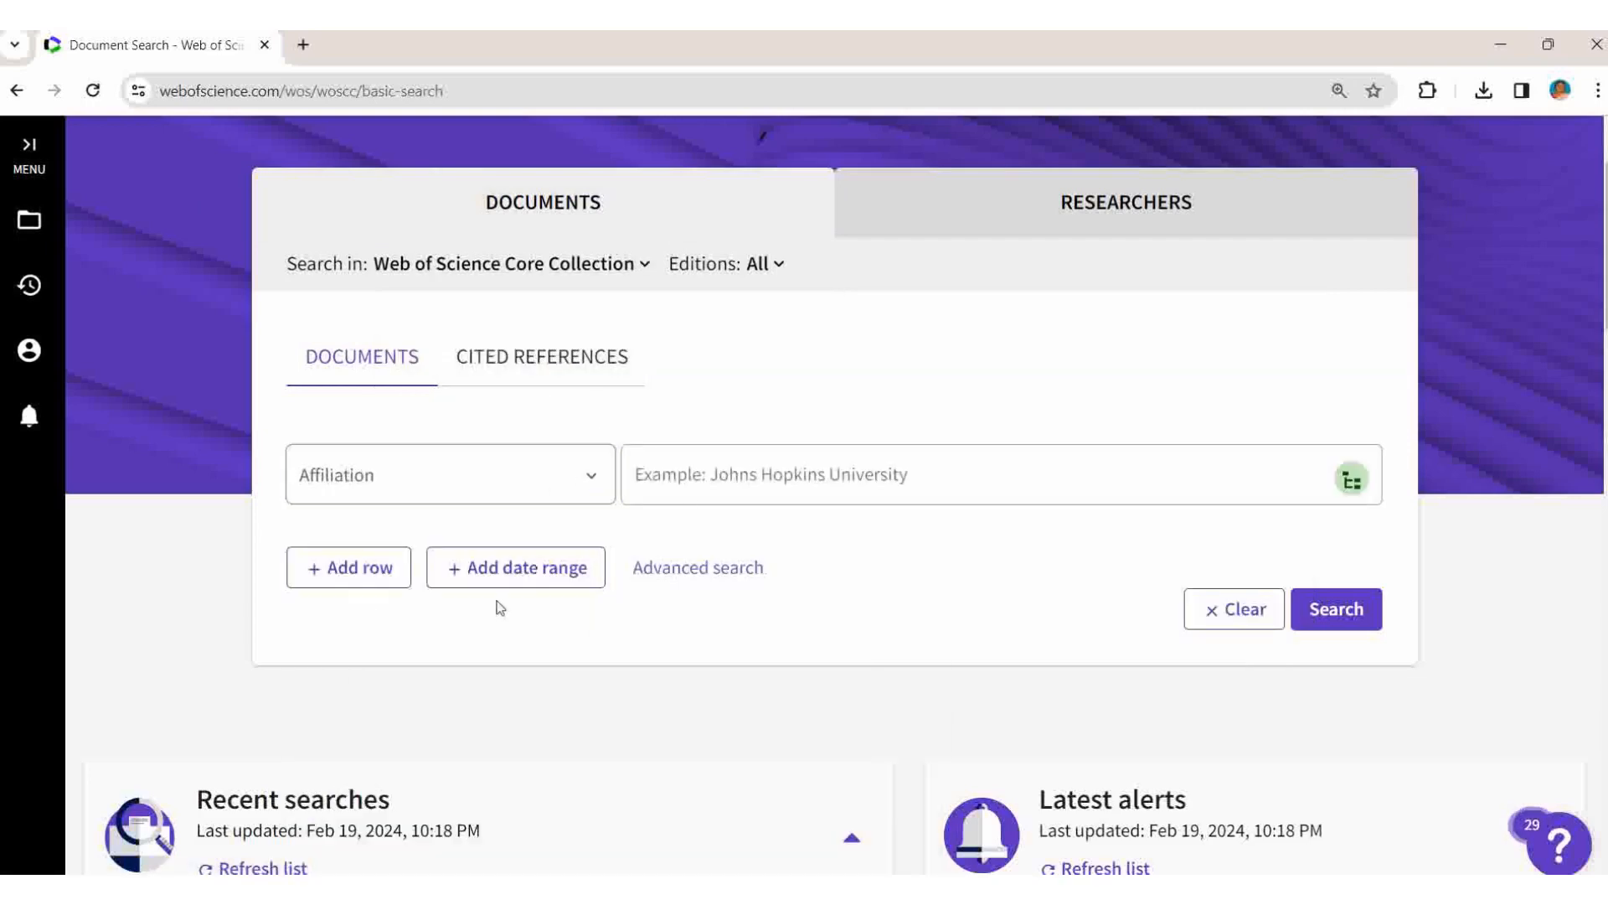
click(671, 463)
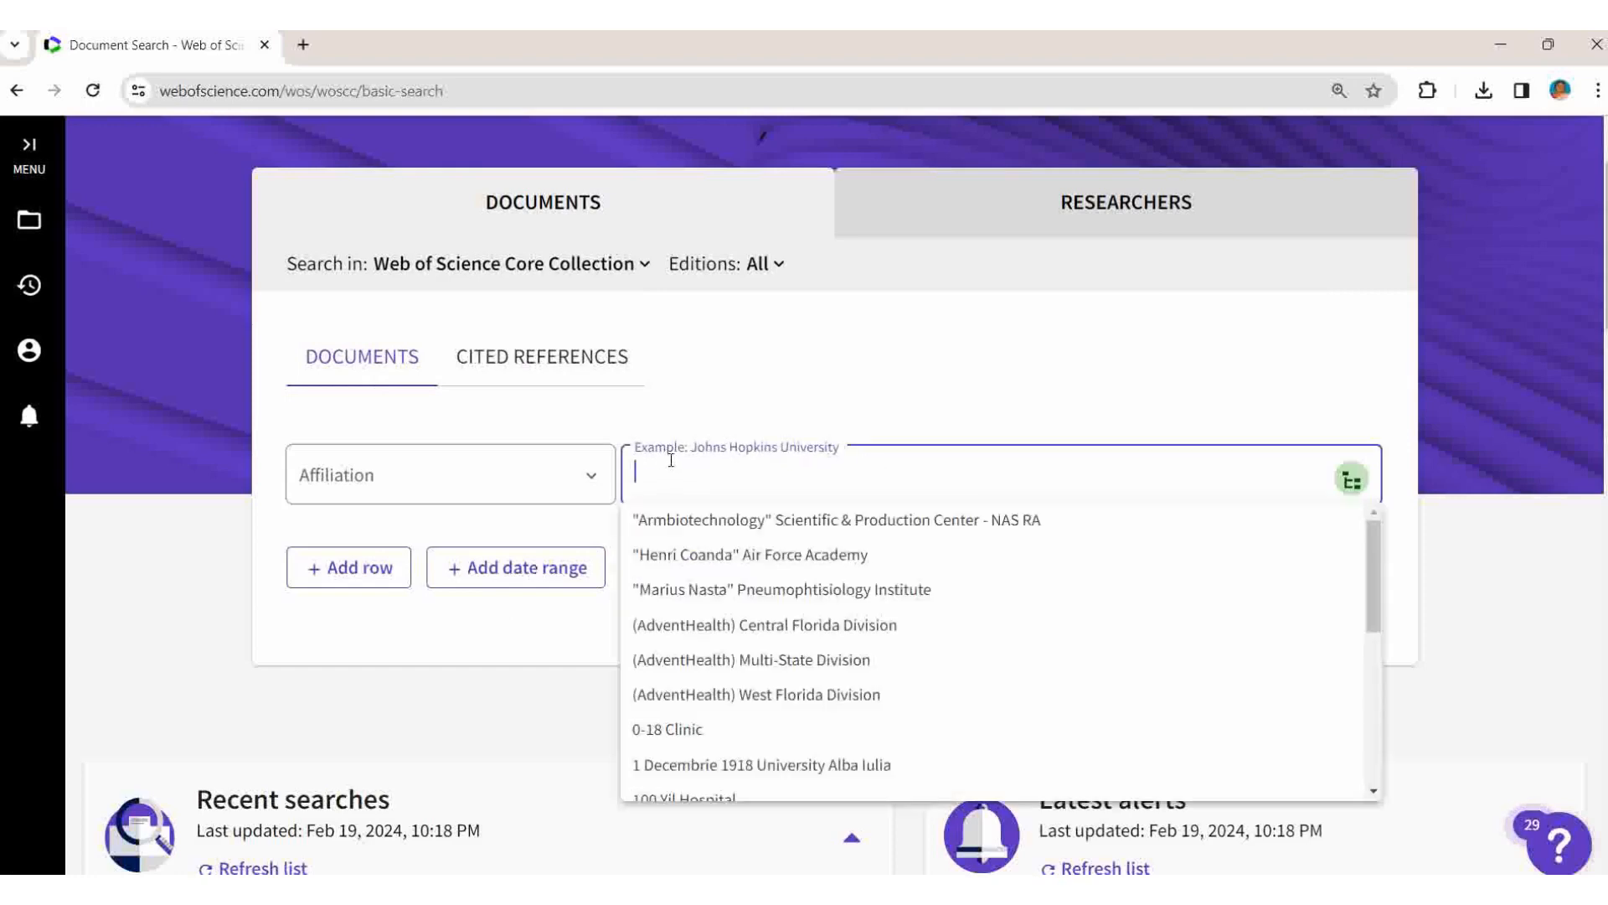
text(tam)
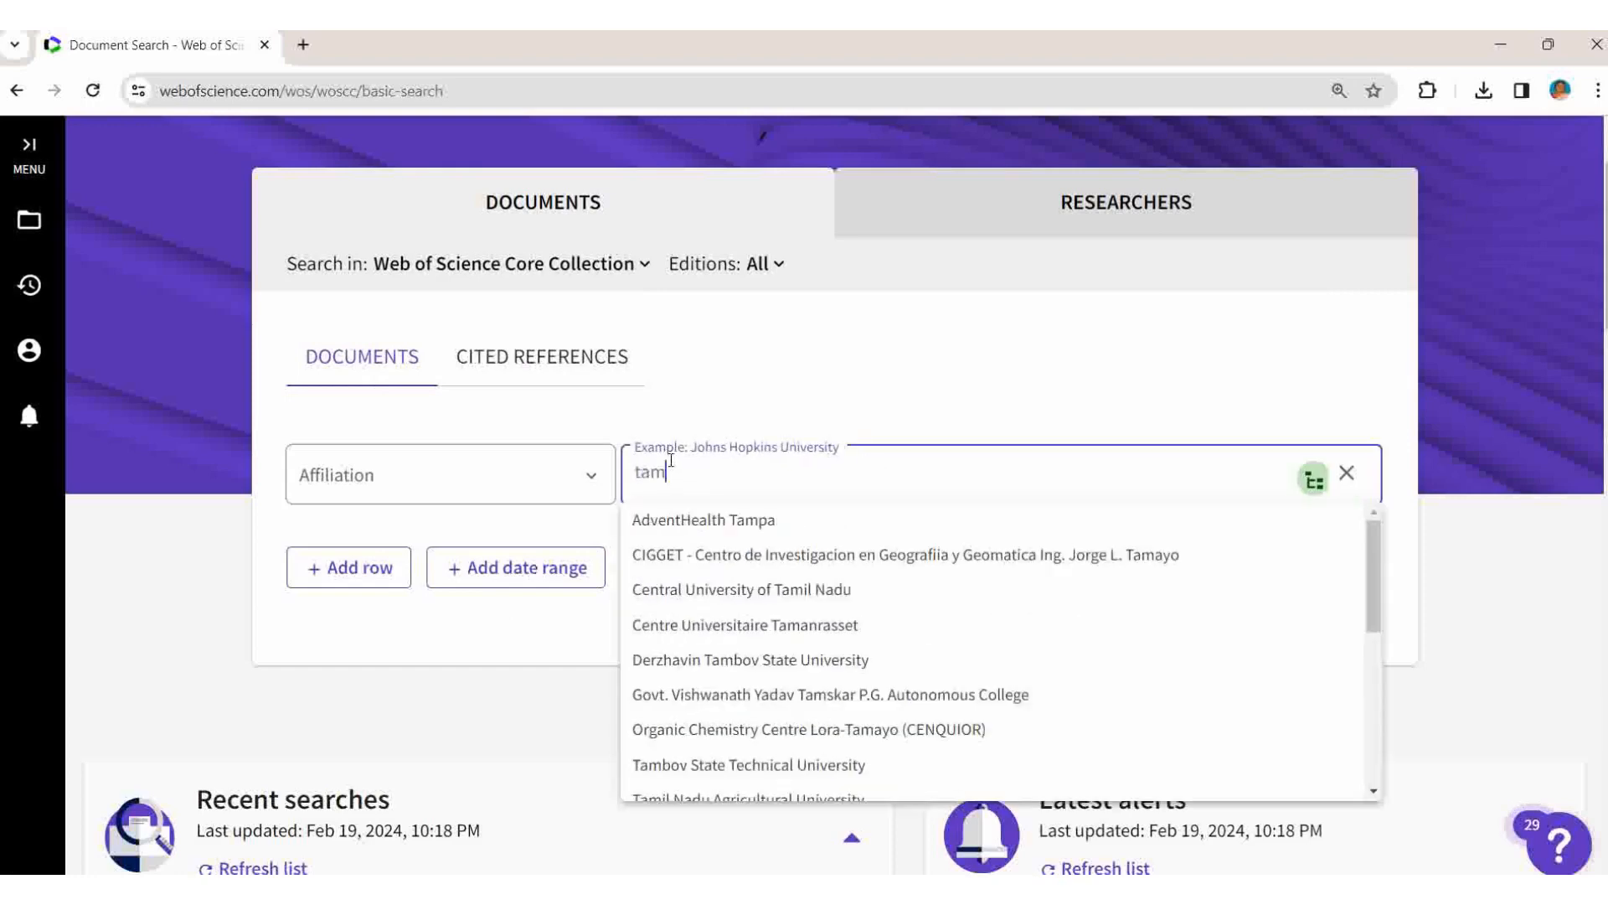
text(il)
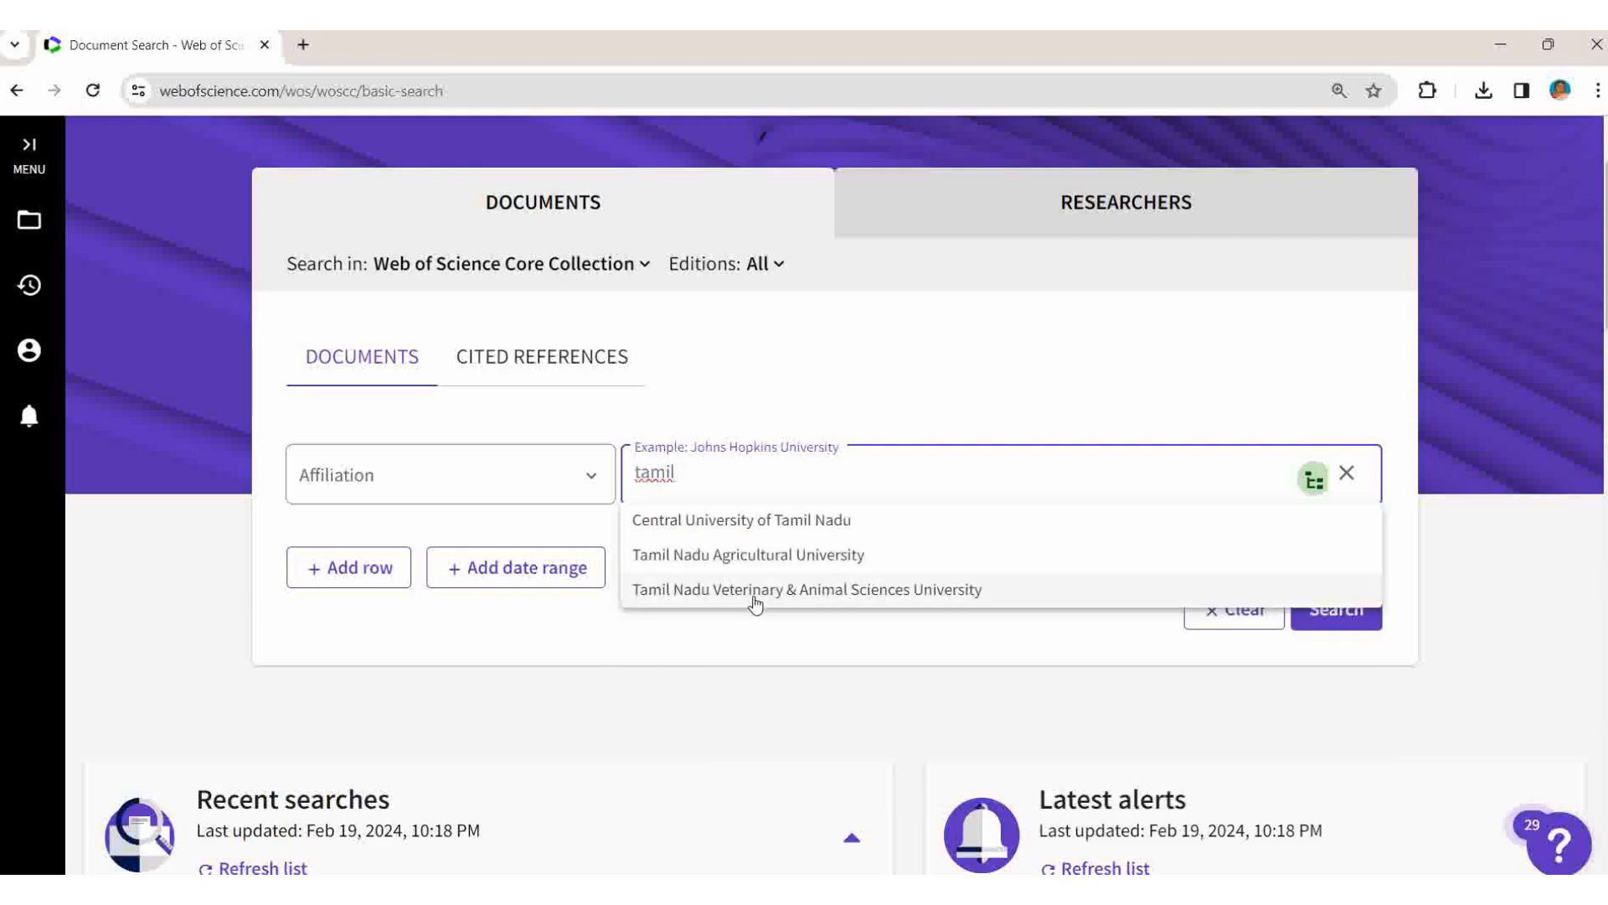
click(758, 590)
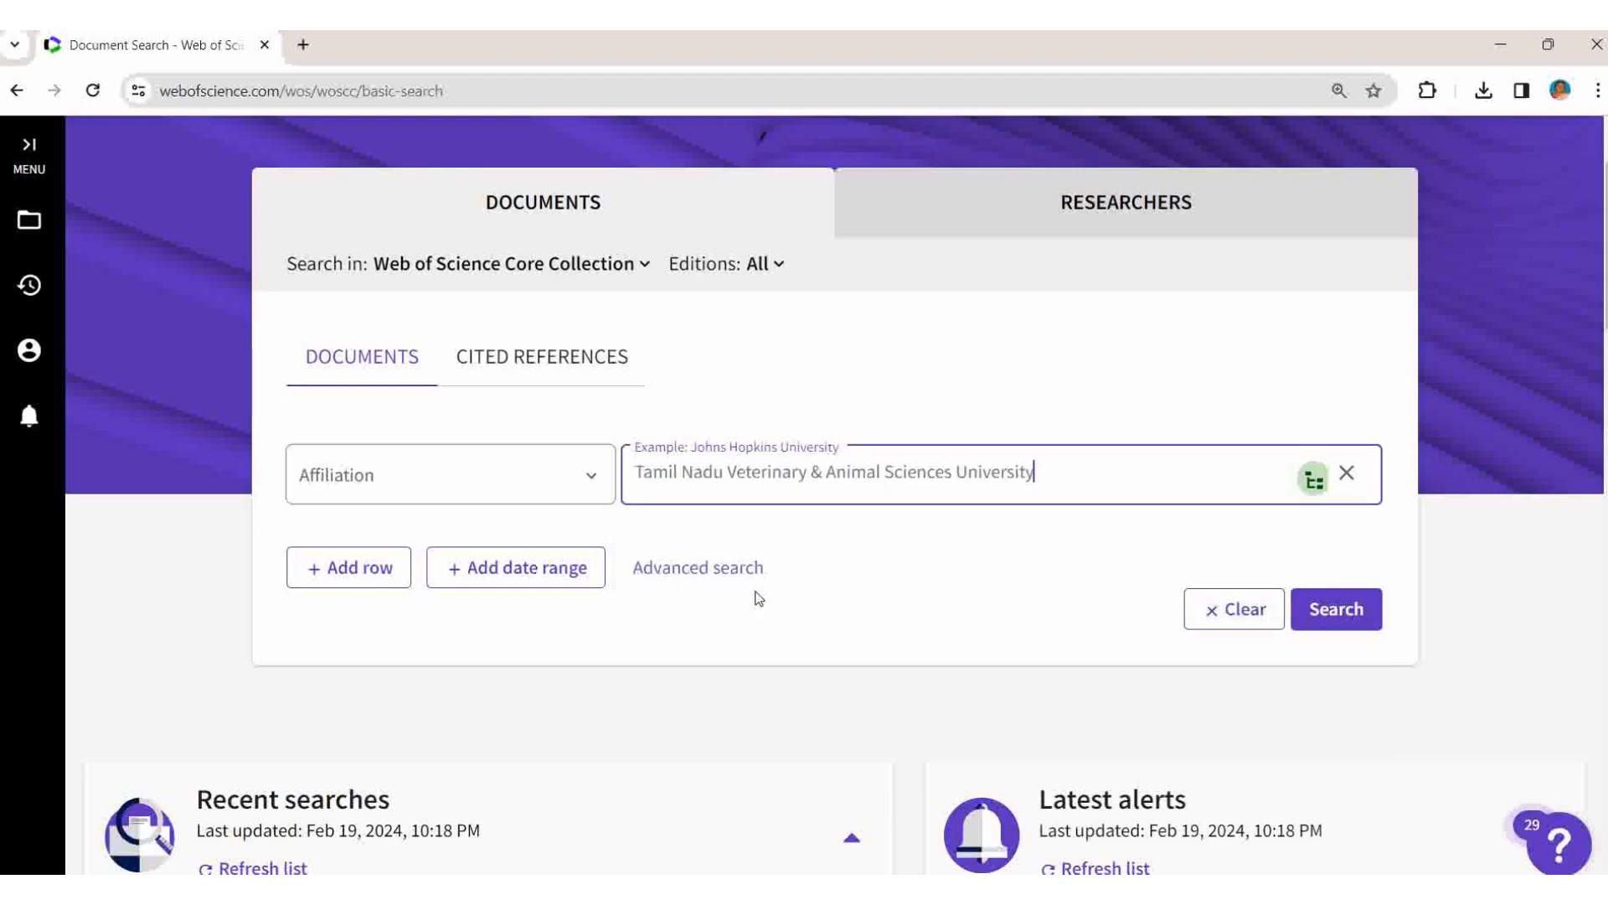
click(1334, 618)
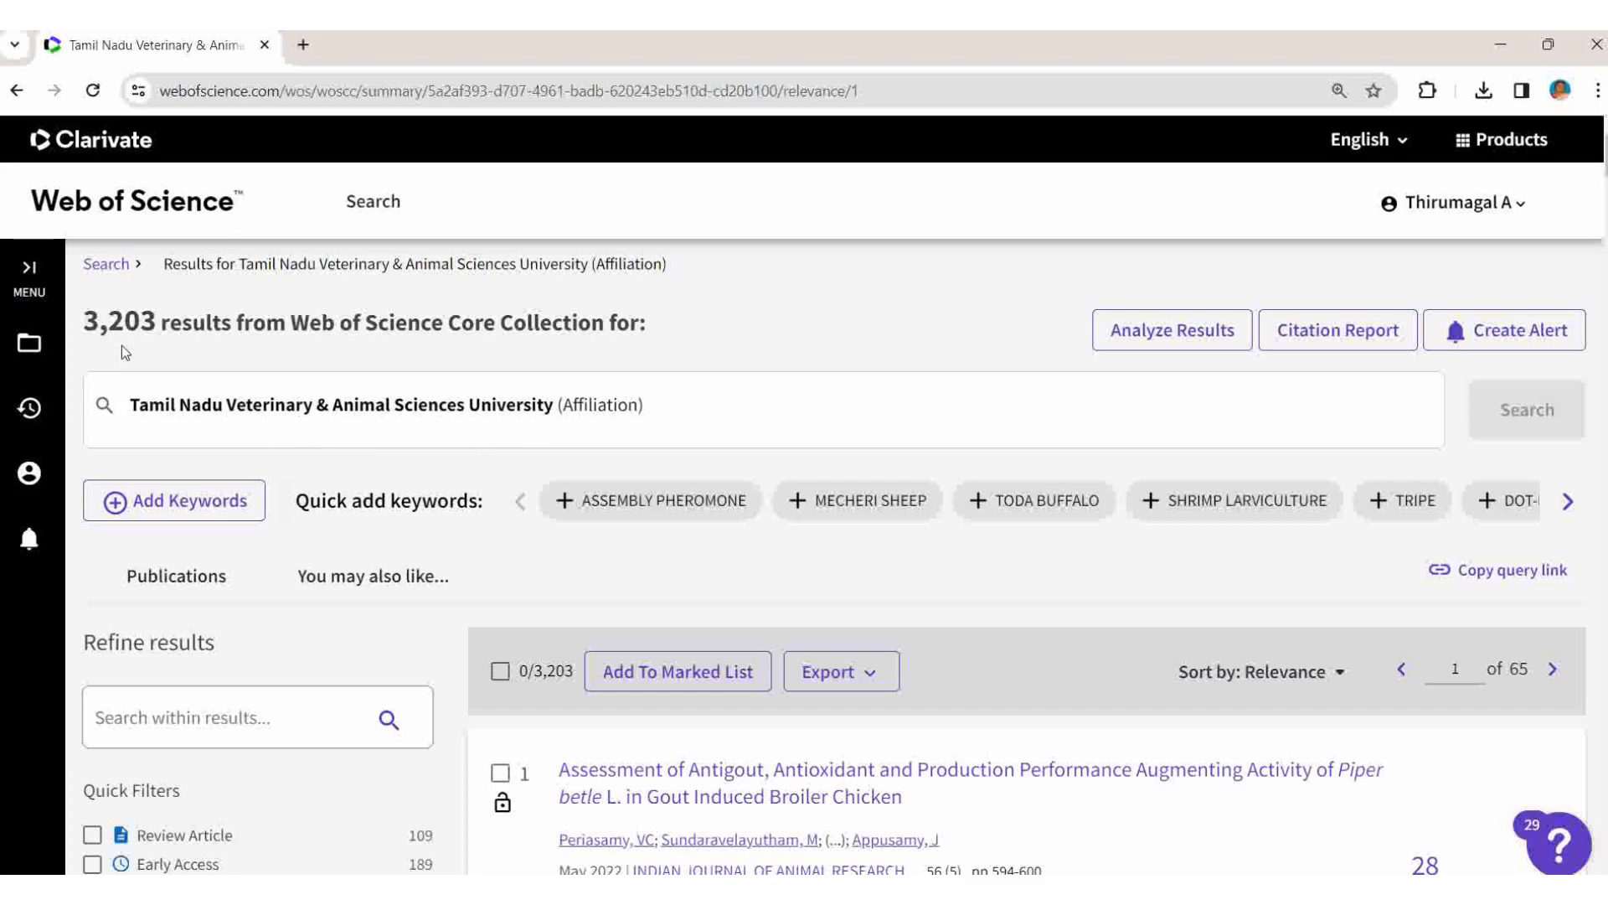
Step: Refine the search results to the publication years 2014 through 2024
scroll(351, 619, down, 8)
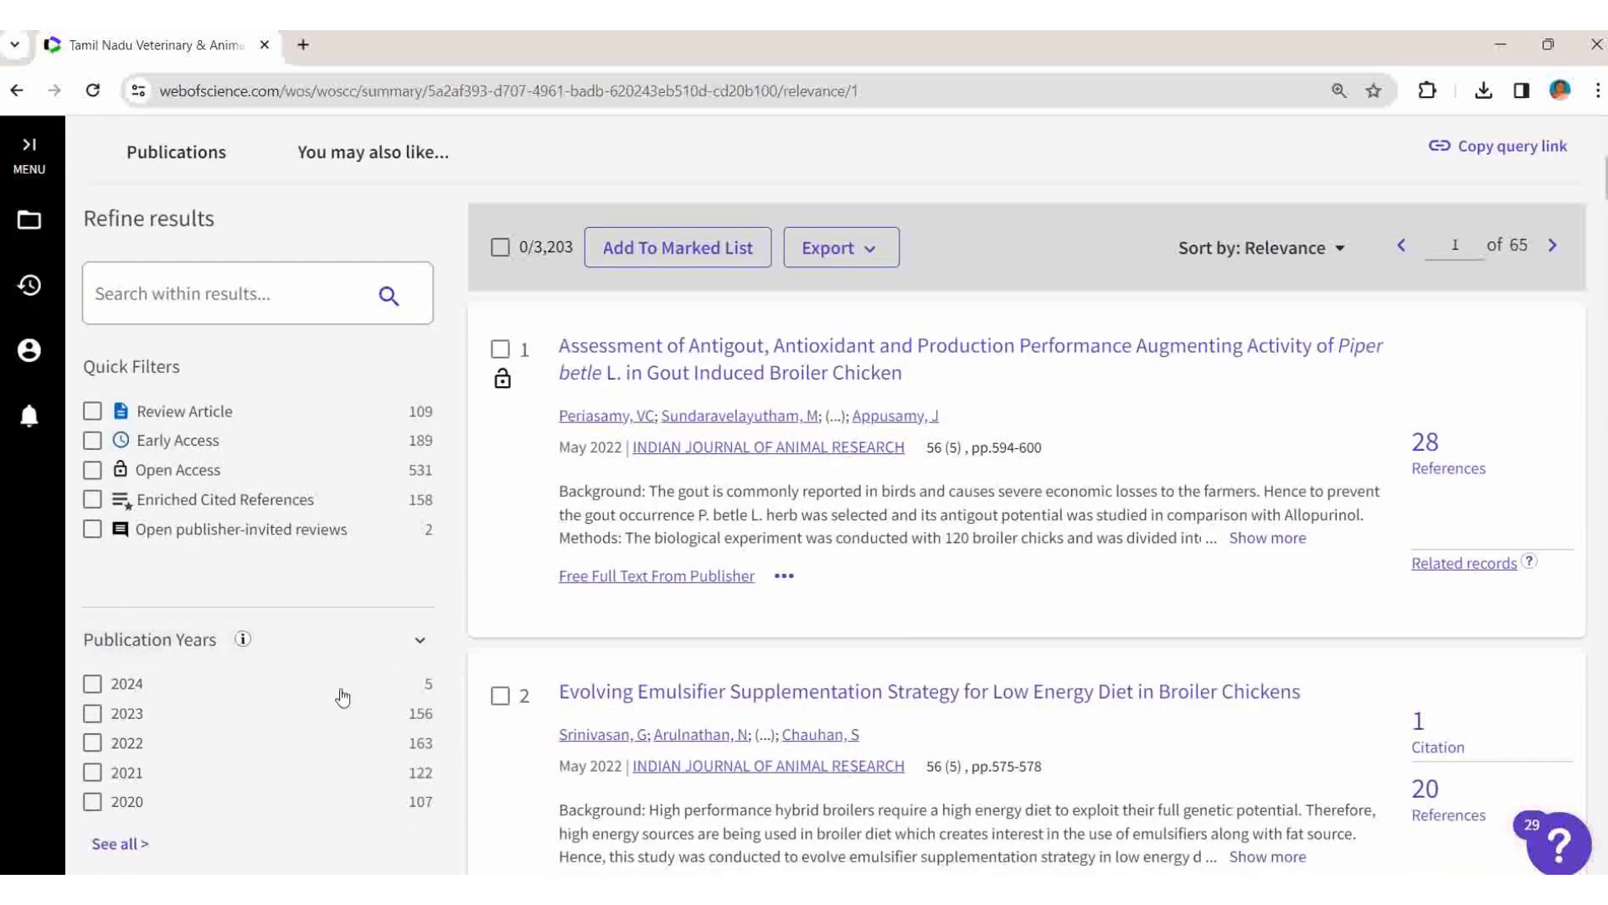
click(107, 527)
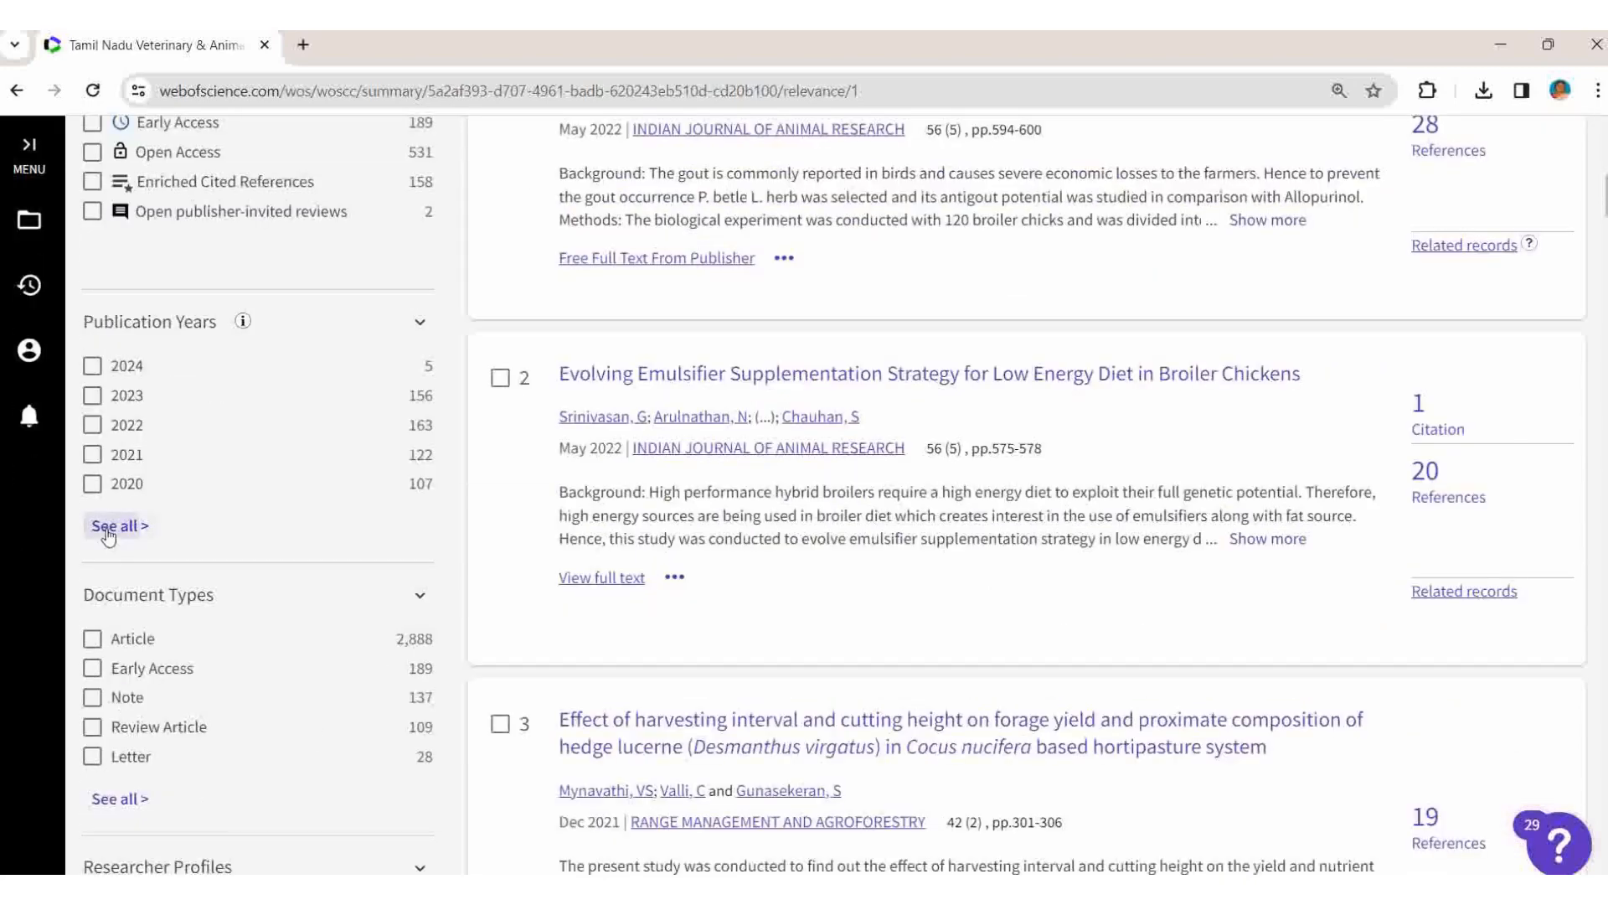
scroll(492, 701, down, 4)
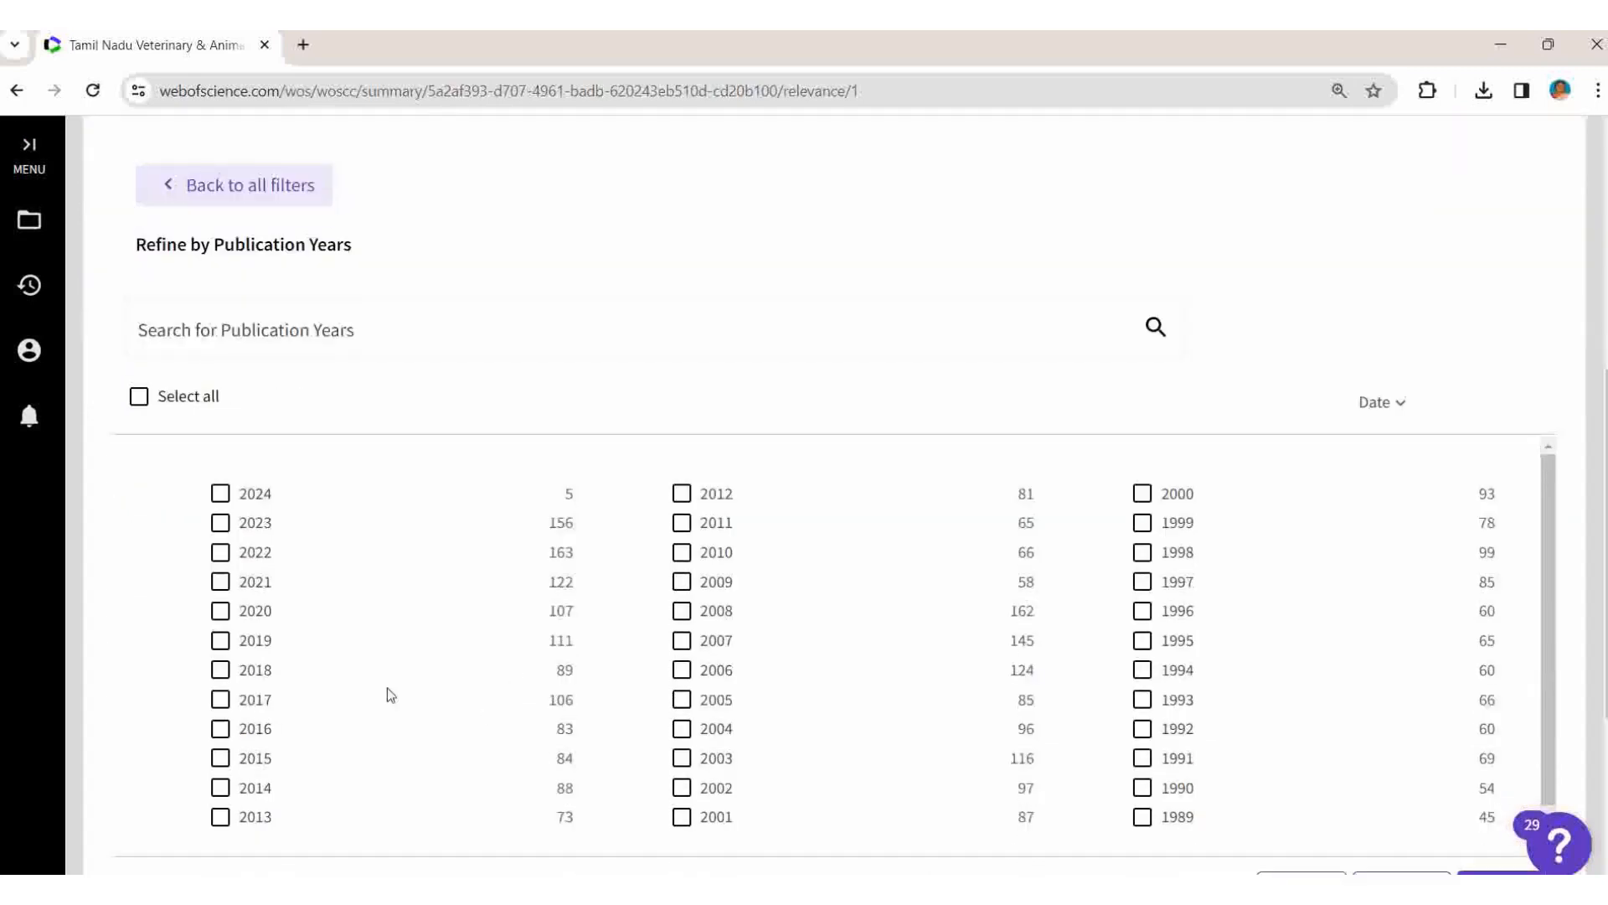
click(220, 788)
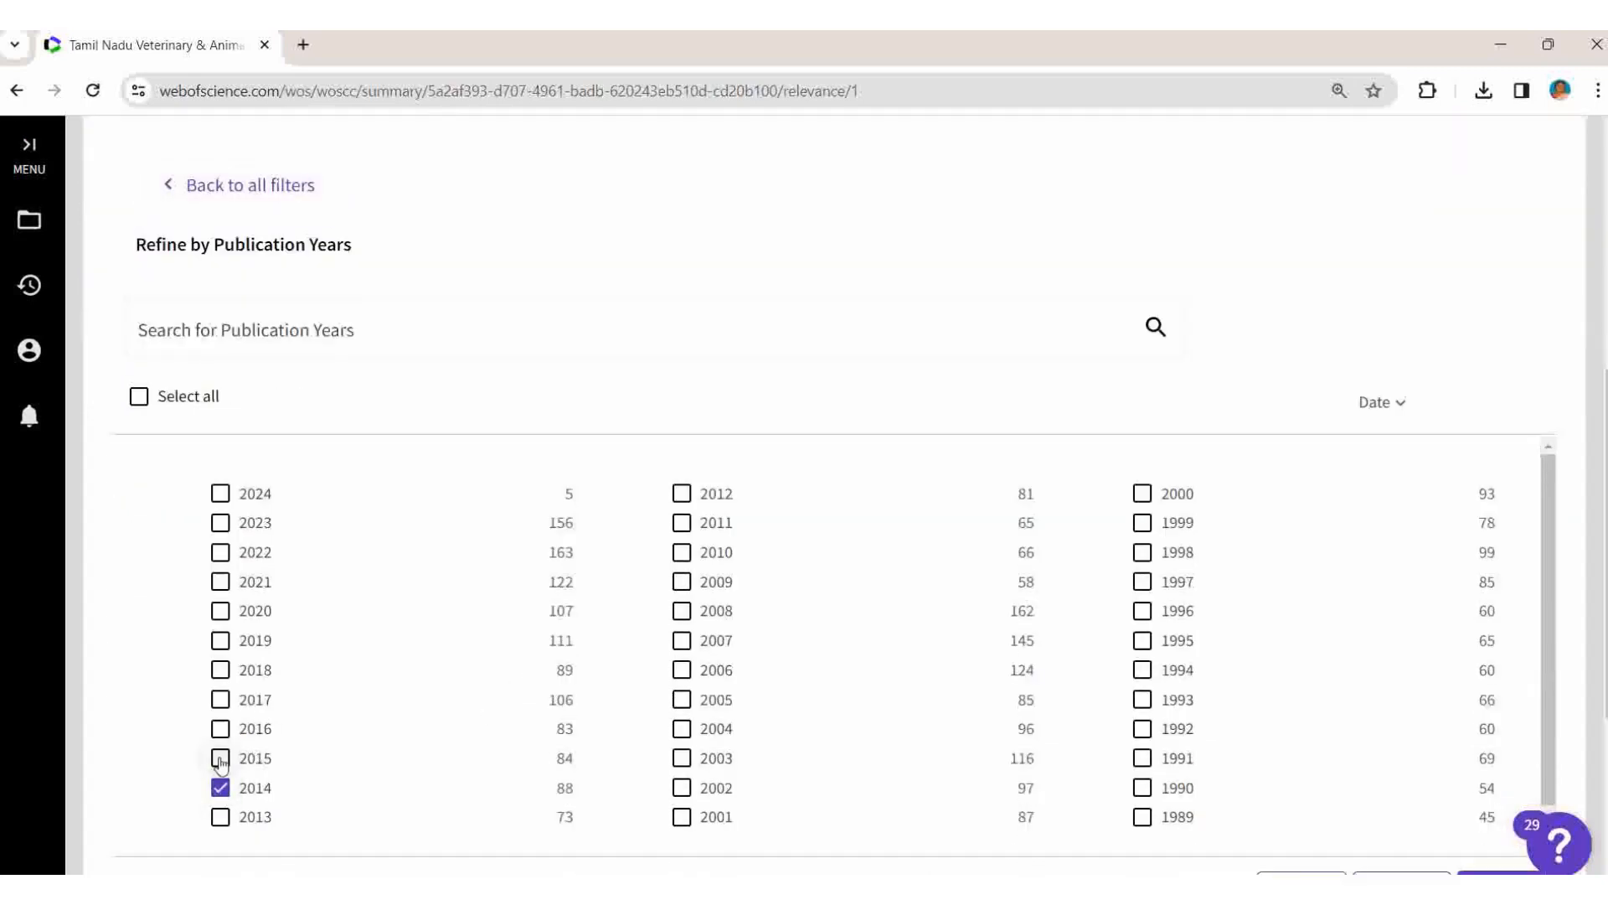
click(220, 758)
click(219, 731)
click(221, 699)
click(220, 670)
click(220, 641)
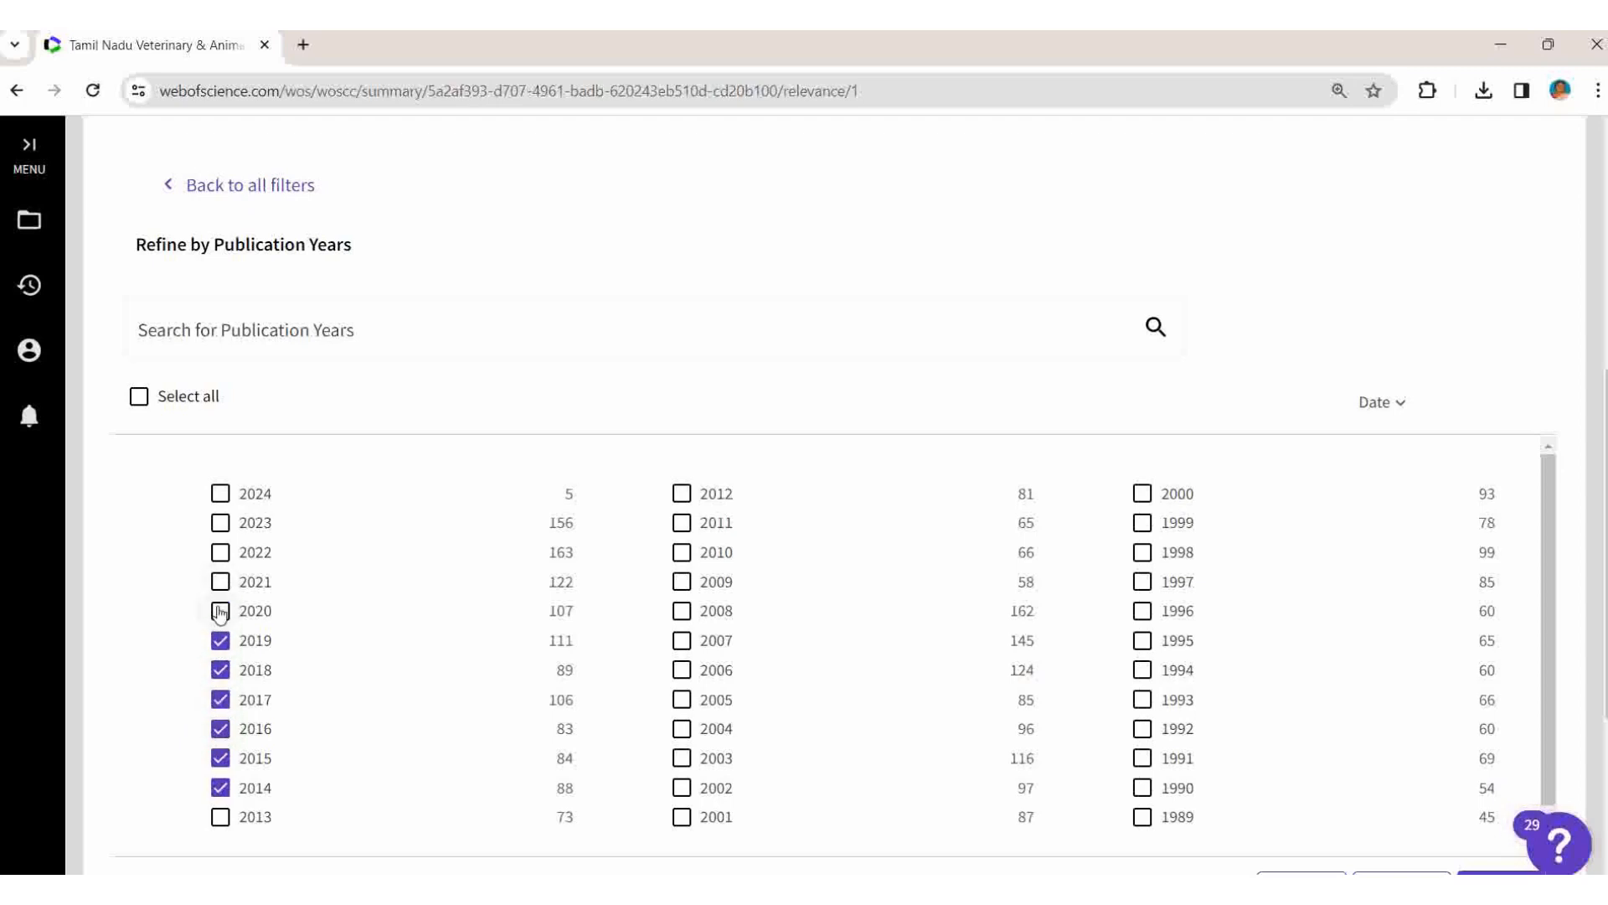
click(220, 612)
click(220, 582)
click(220, 552)
click(220, 523)
click(220, 495)
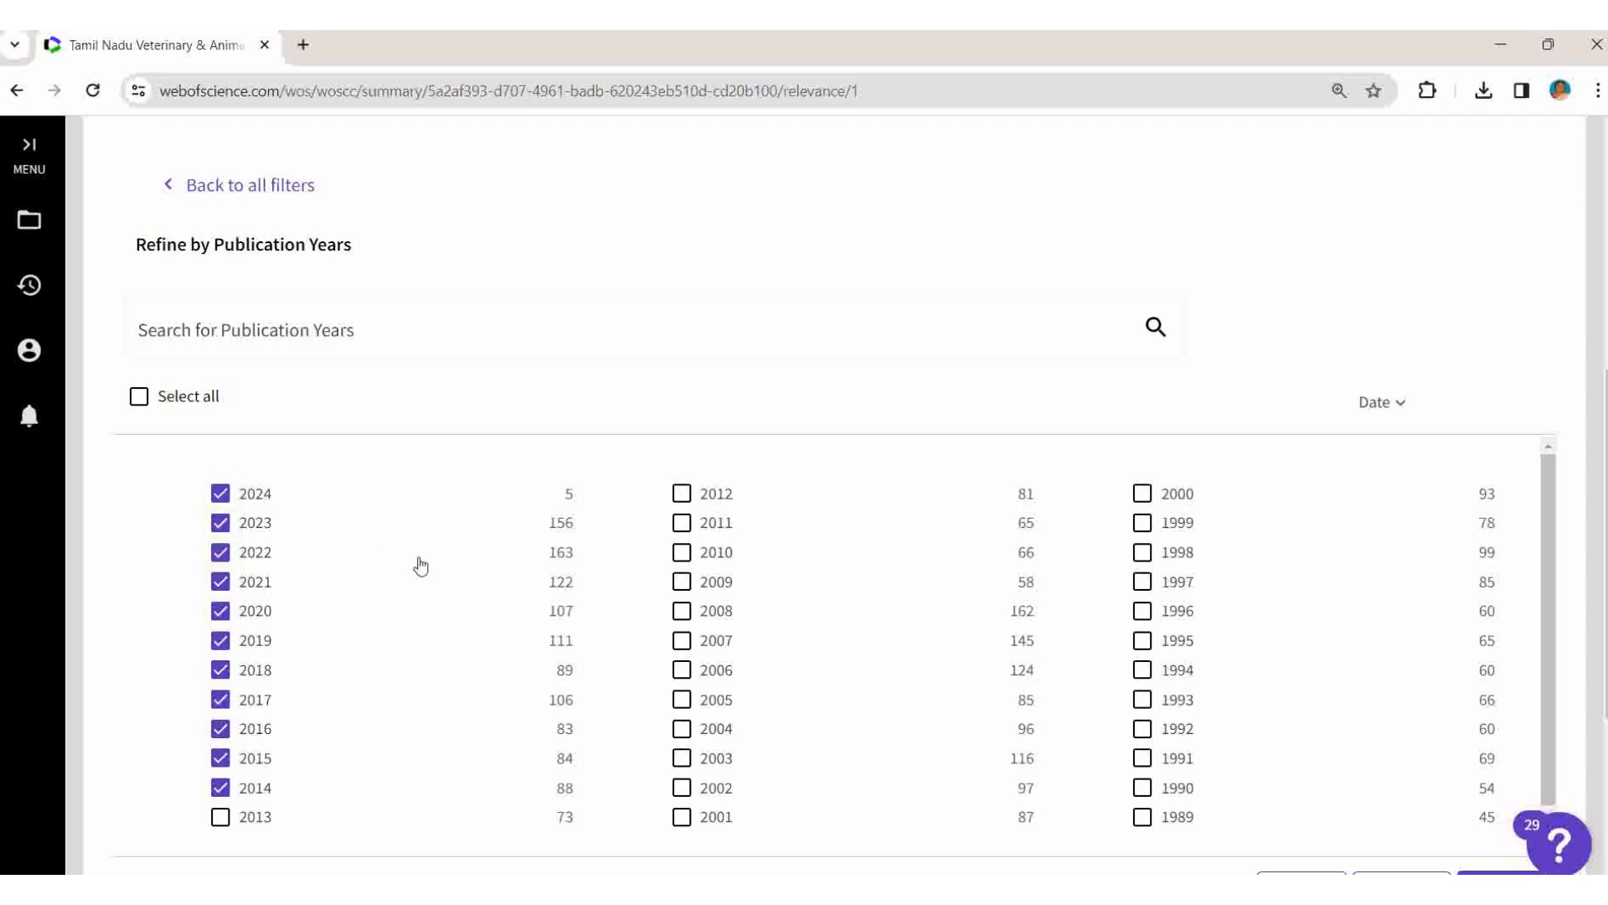
scroll(442, 621, down, 3)
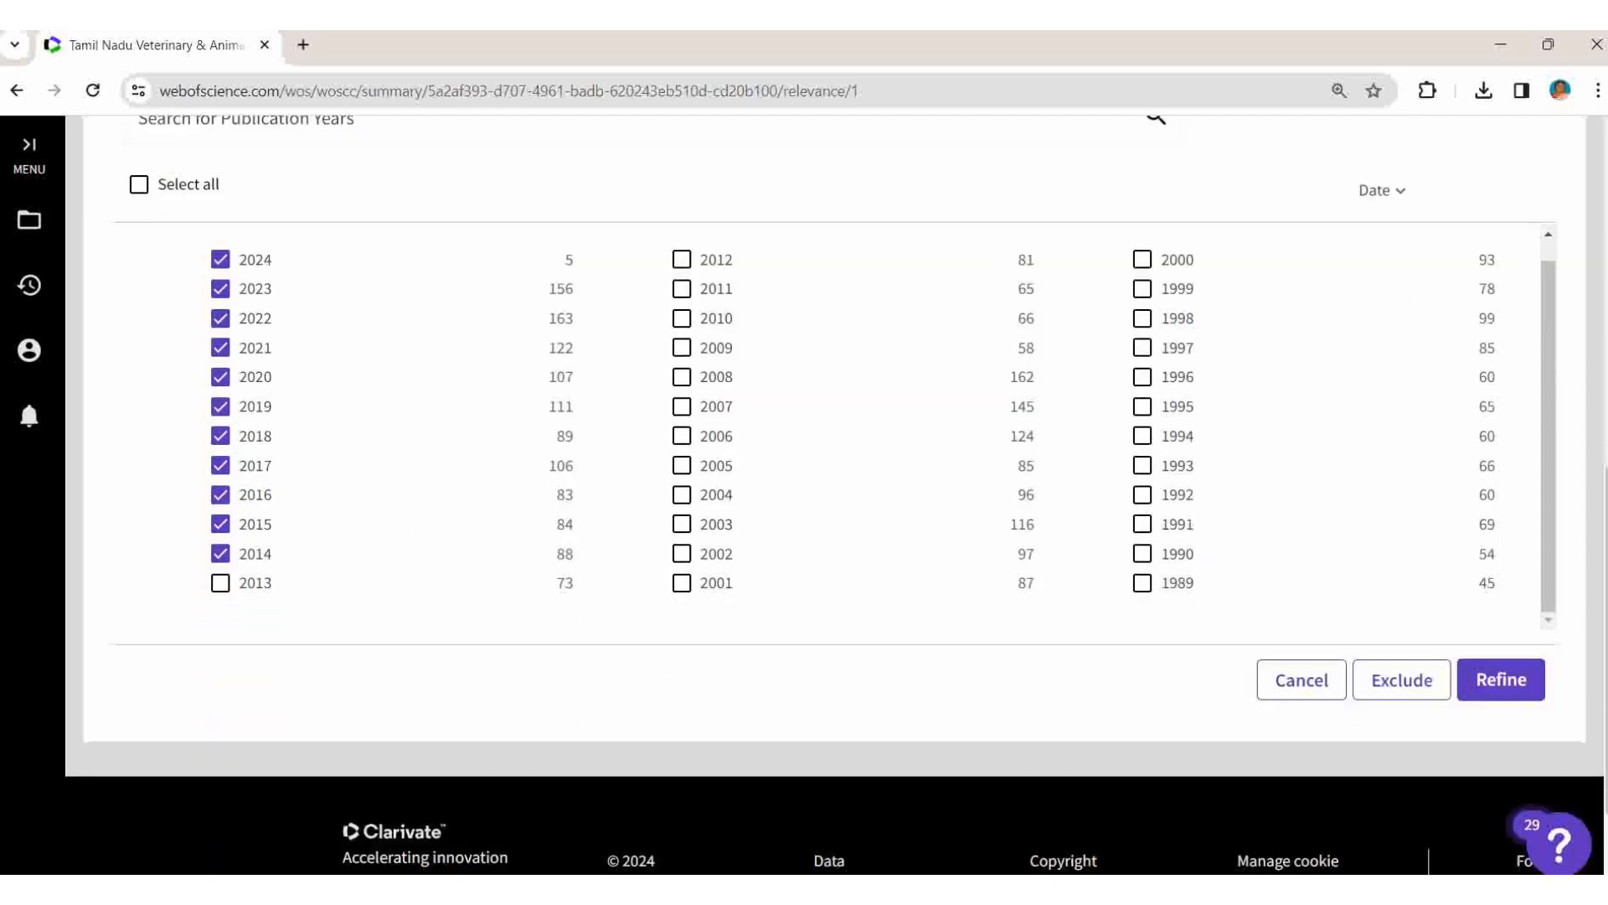
click(1498, 683)
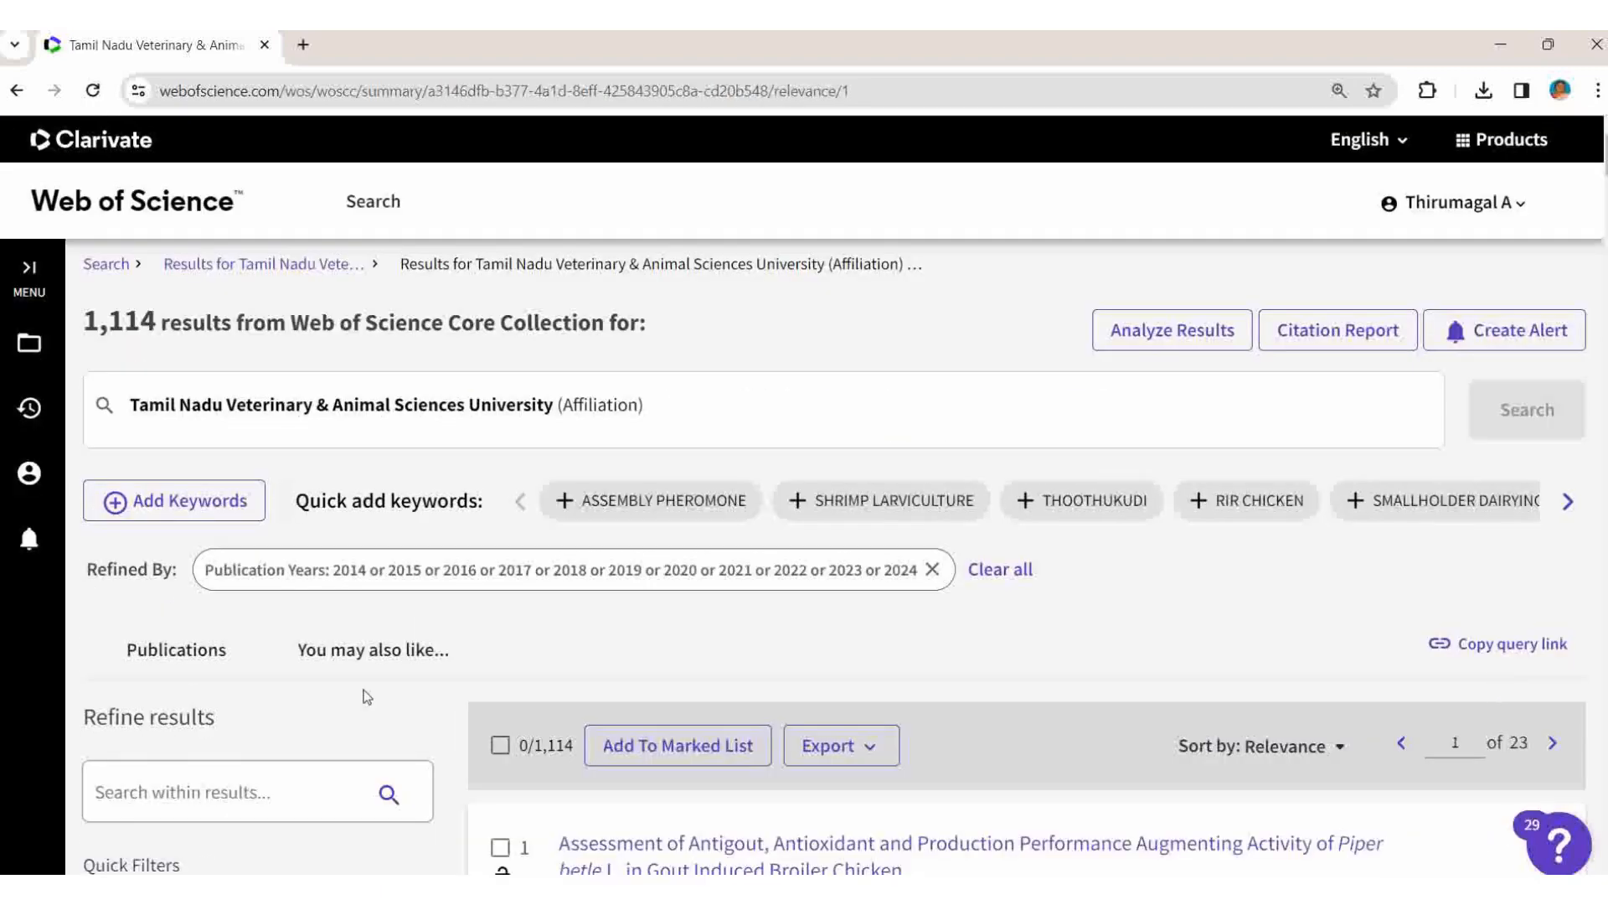
Step: Set up a plain text file export of the refined results covering records 1 to 500
scroll(361, 707, down, 6)
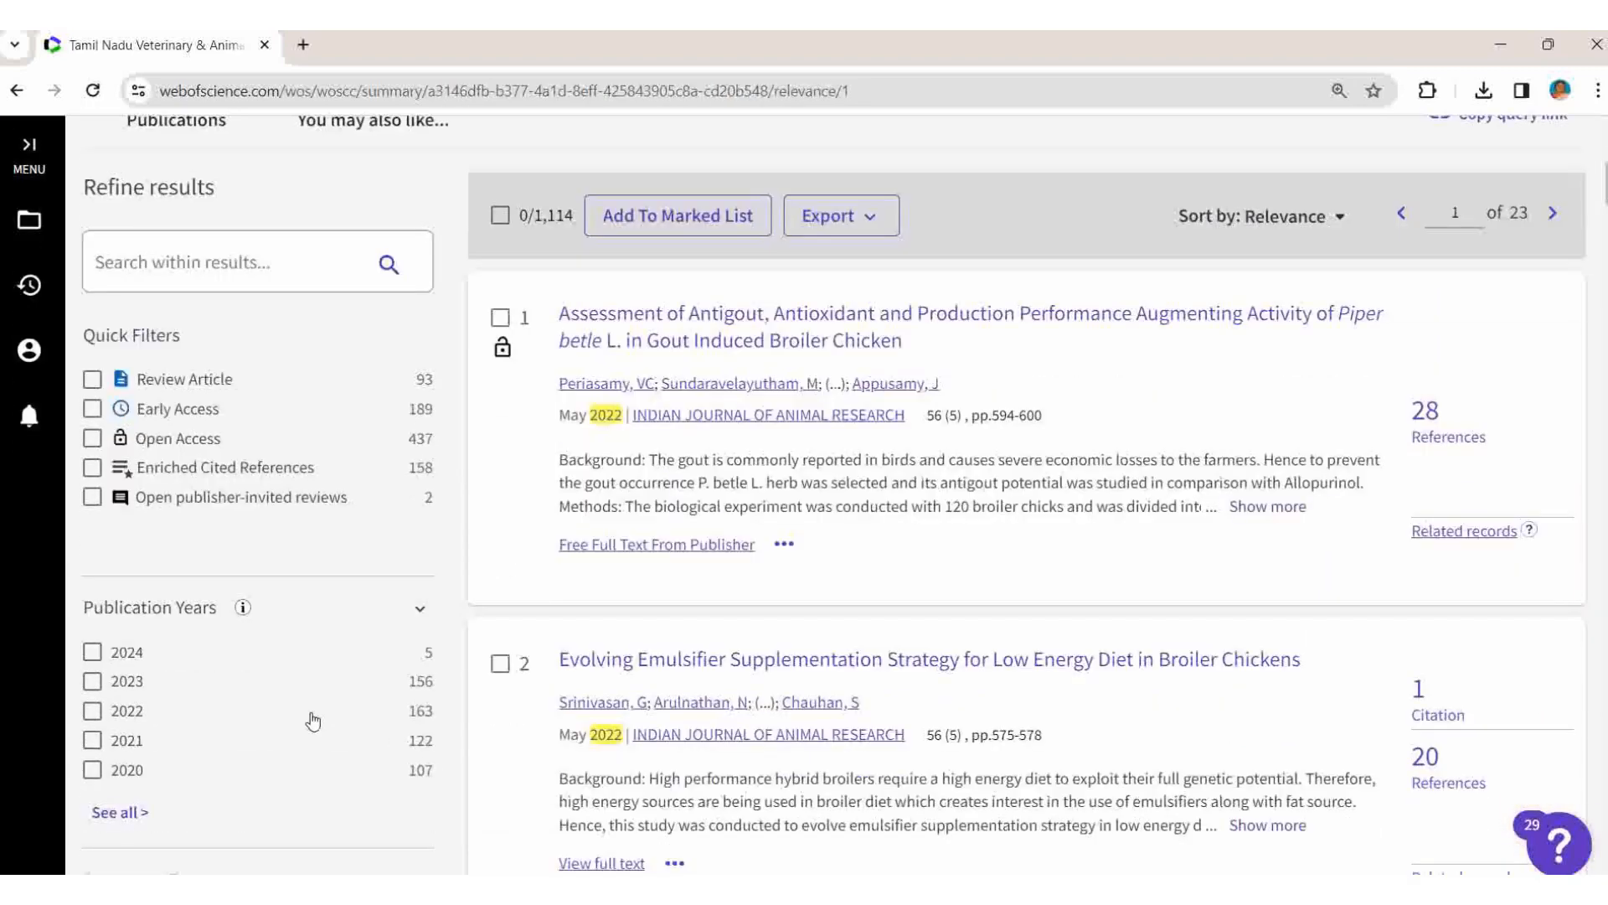
scroll(385, 499, up, 4)
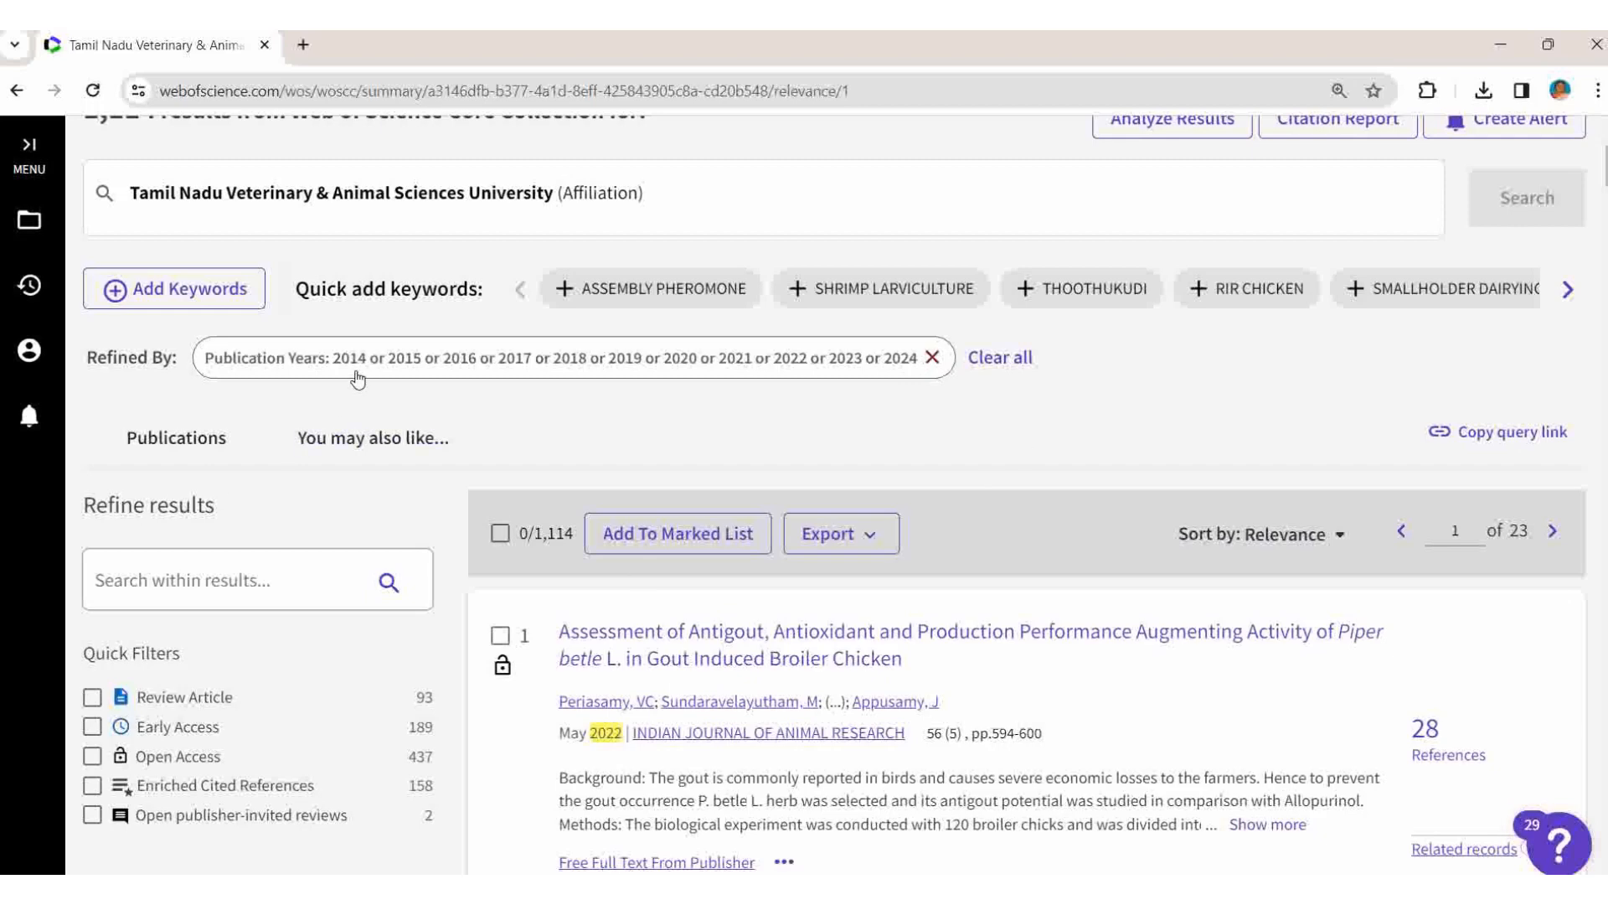
scroll(1198, 644, up, 3)
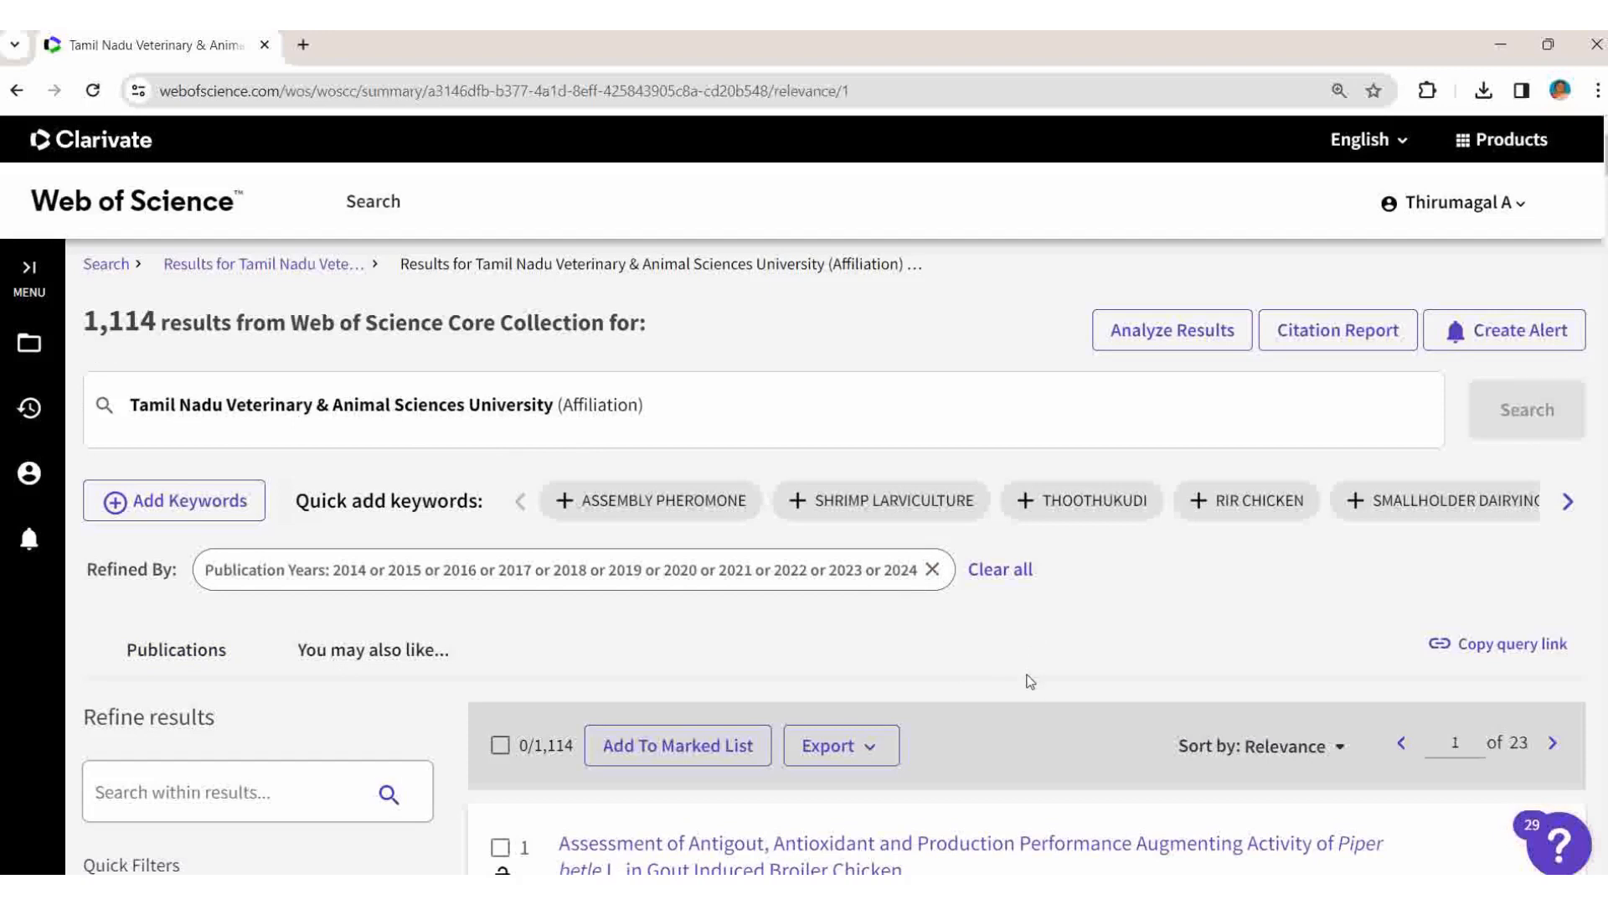
click(867, 753)
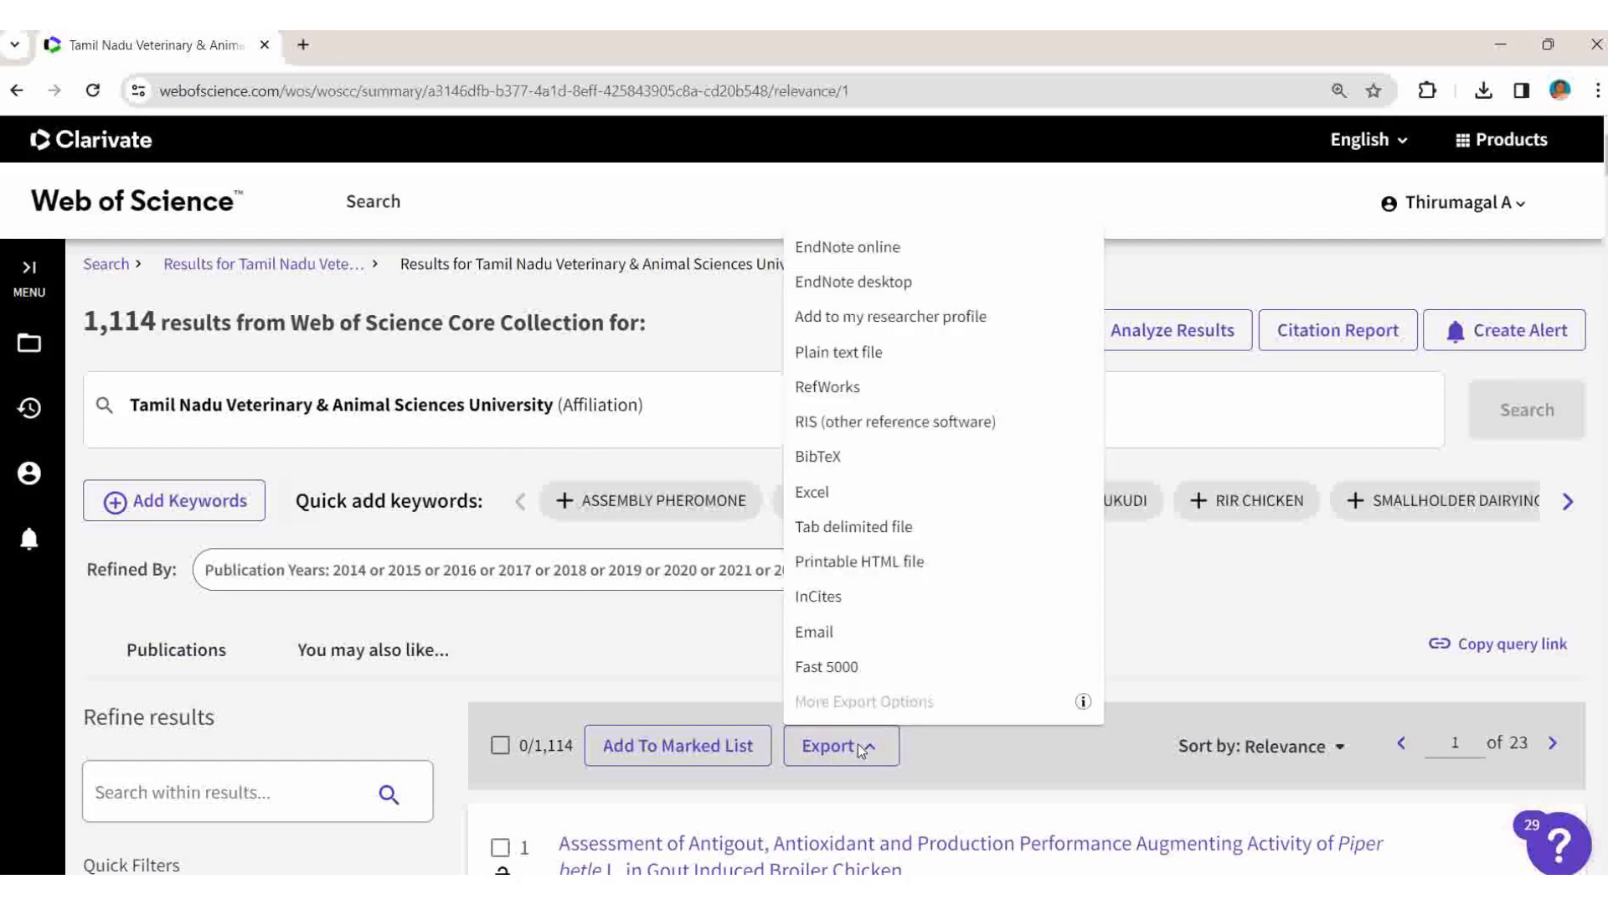
click(874, 355)
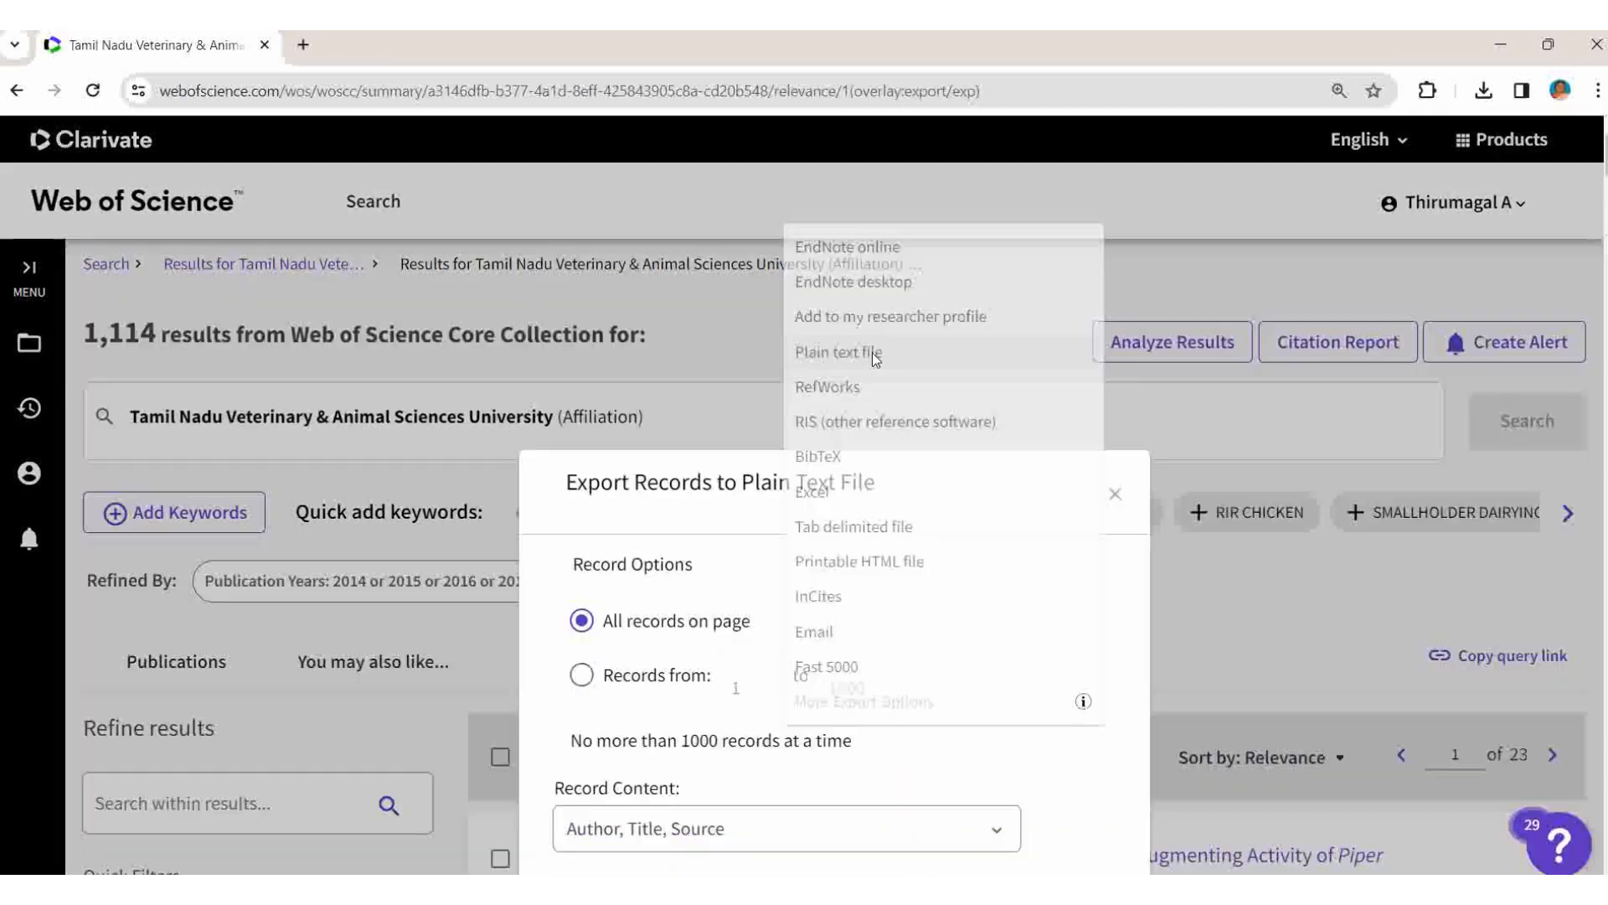
click(585, 679)
click(863, 689)
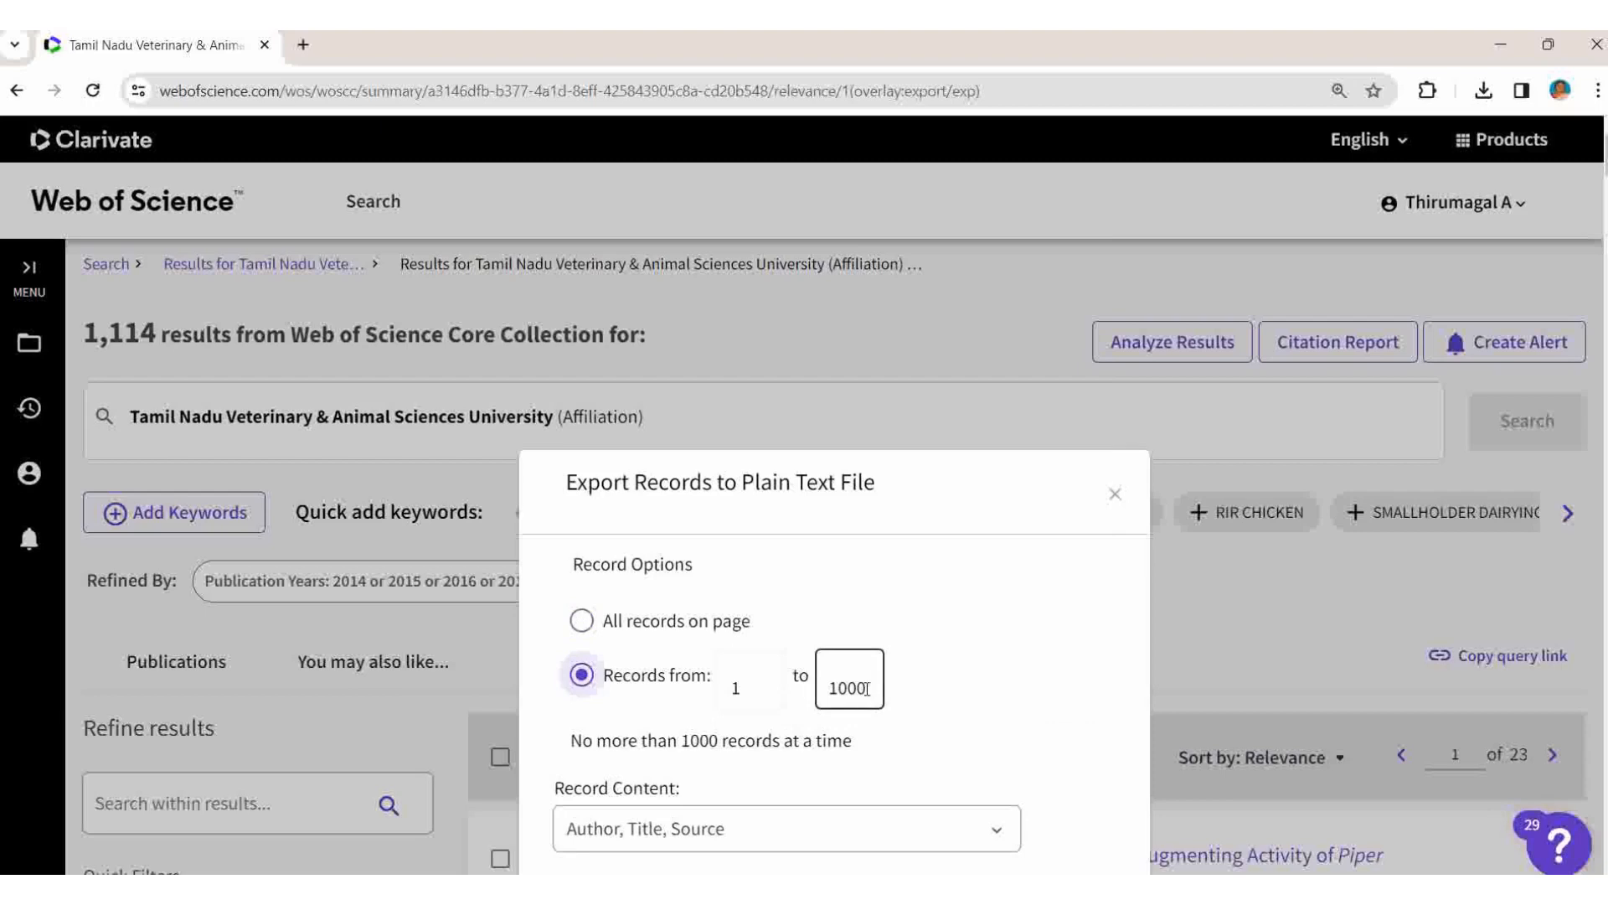
drag(867, 689, 828, 692)
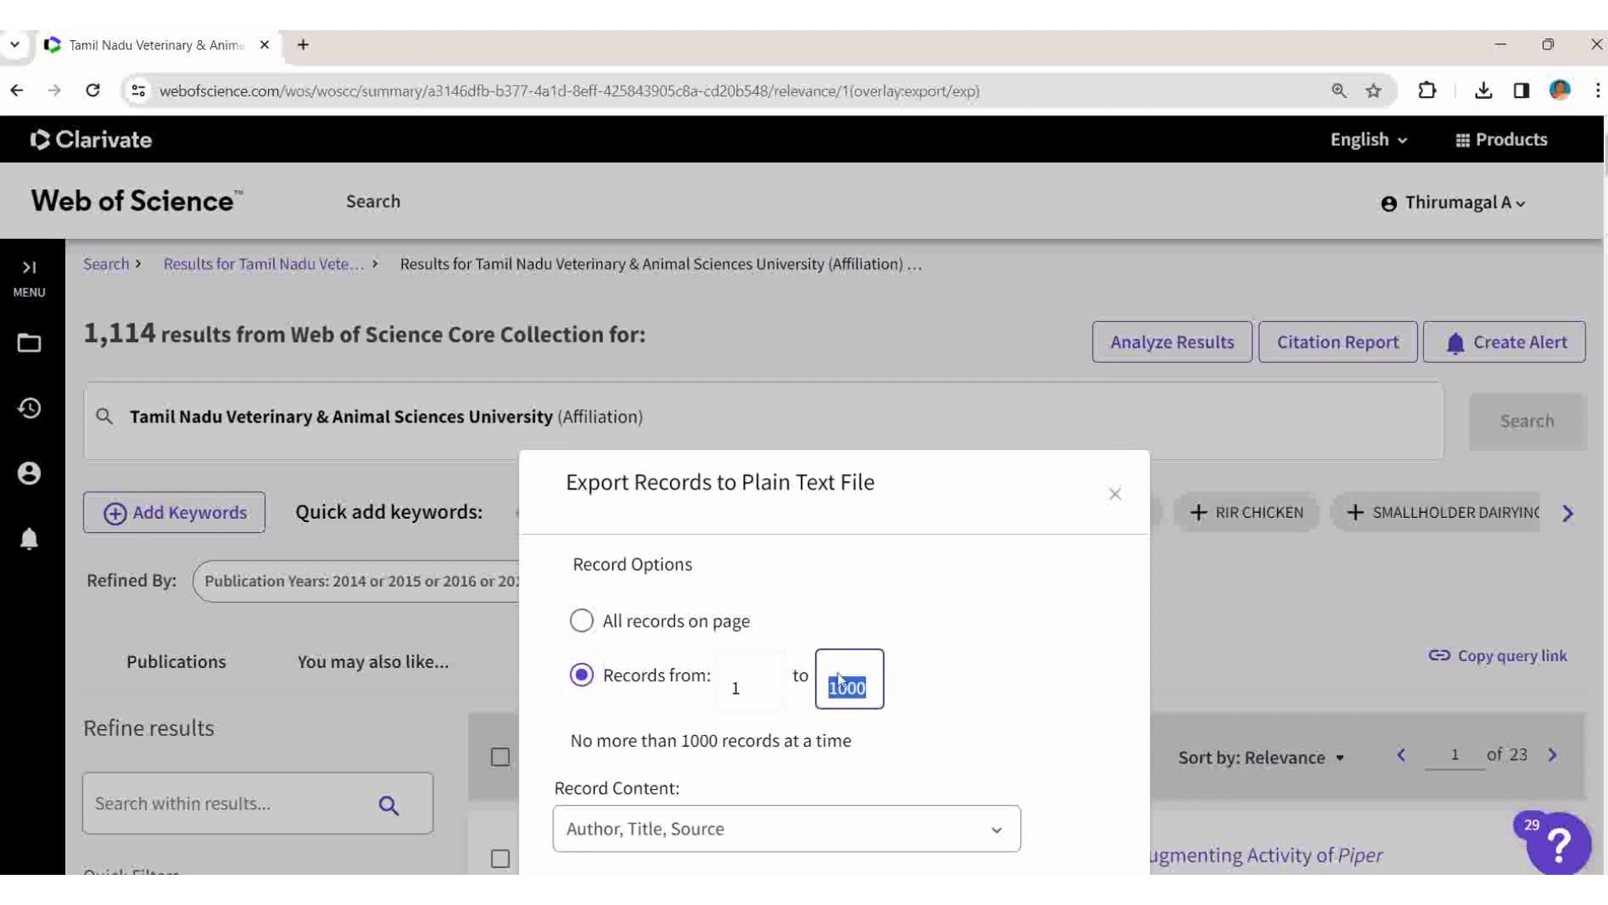
text(500)
click(966, 691)
scroll(964, 692, down, 1)
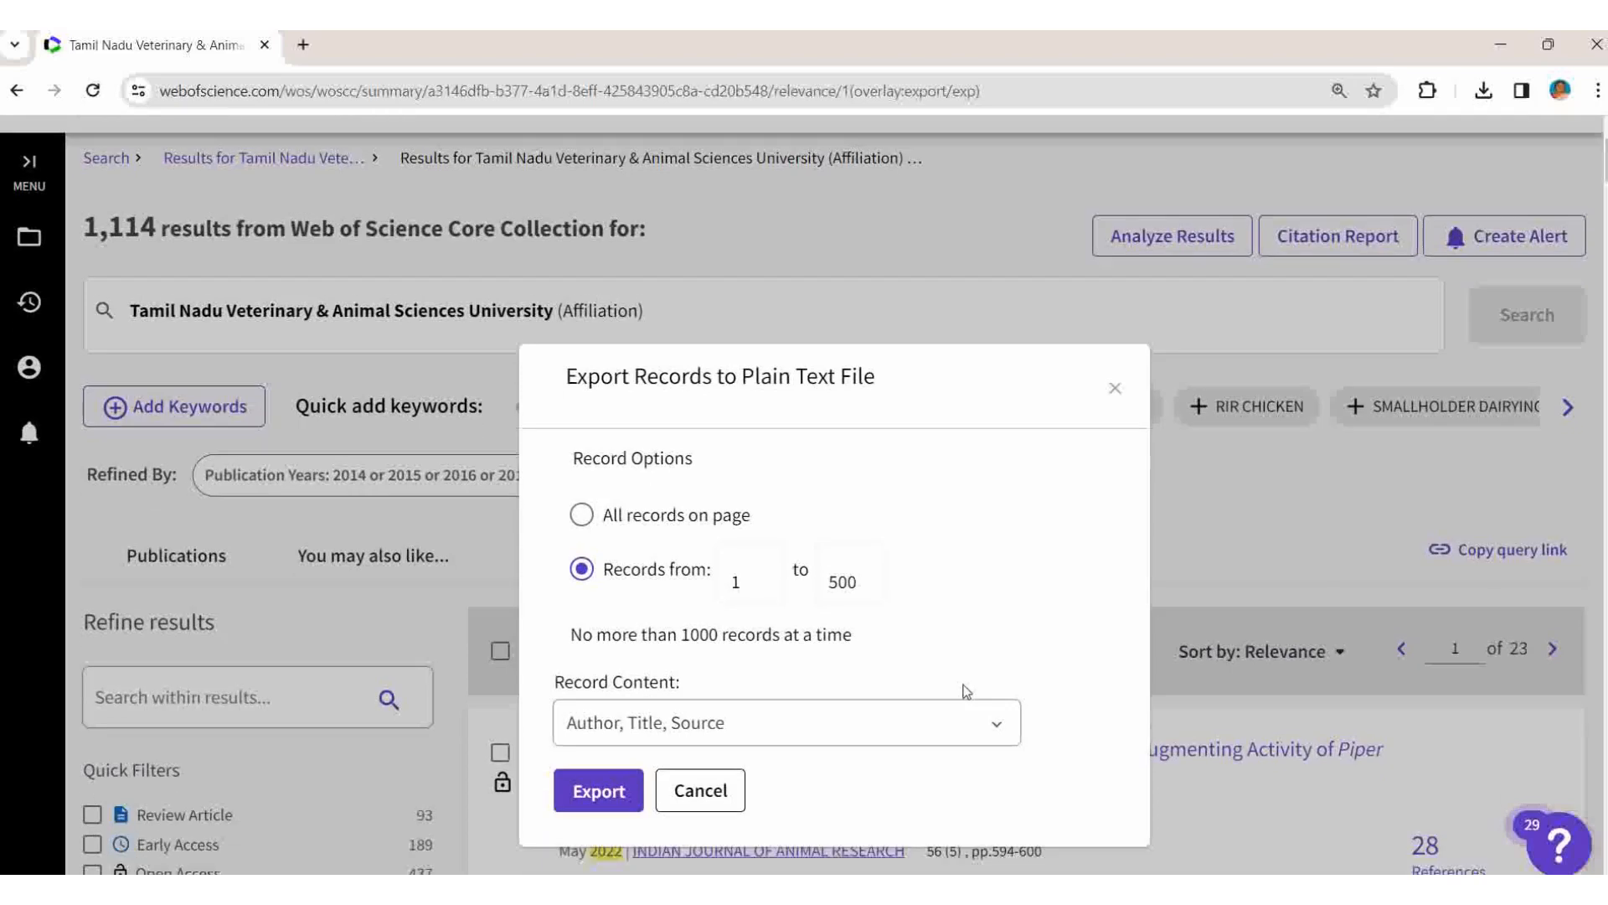
Step: Set the record content to Full Record and Cited References and export the records
click(999, 728)
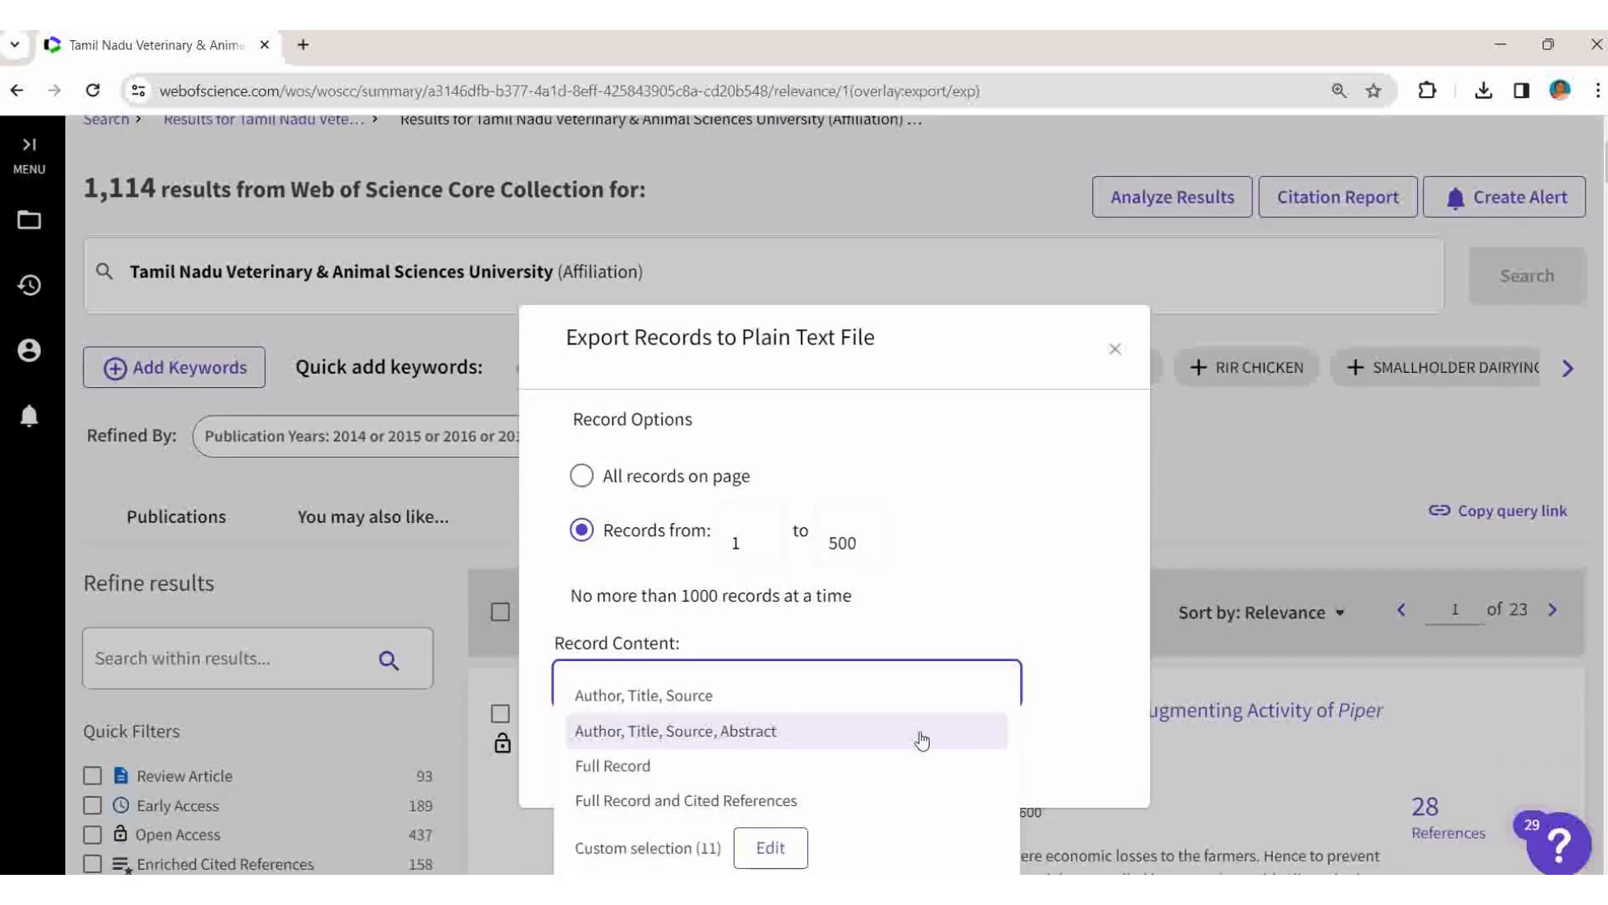
click(657, 802)
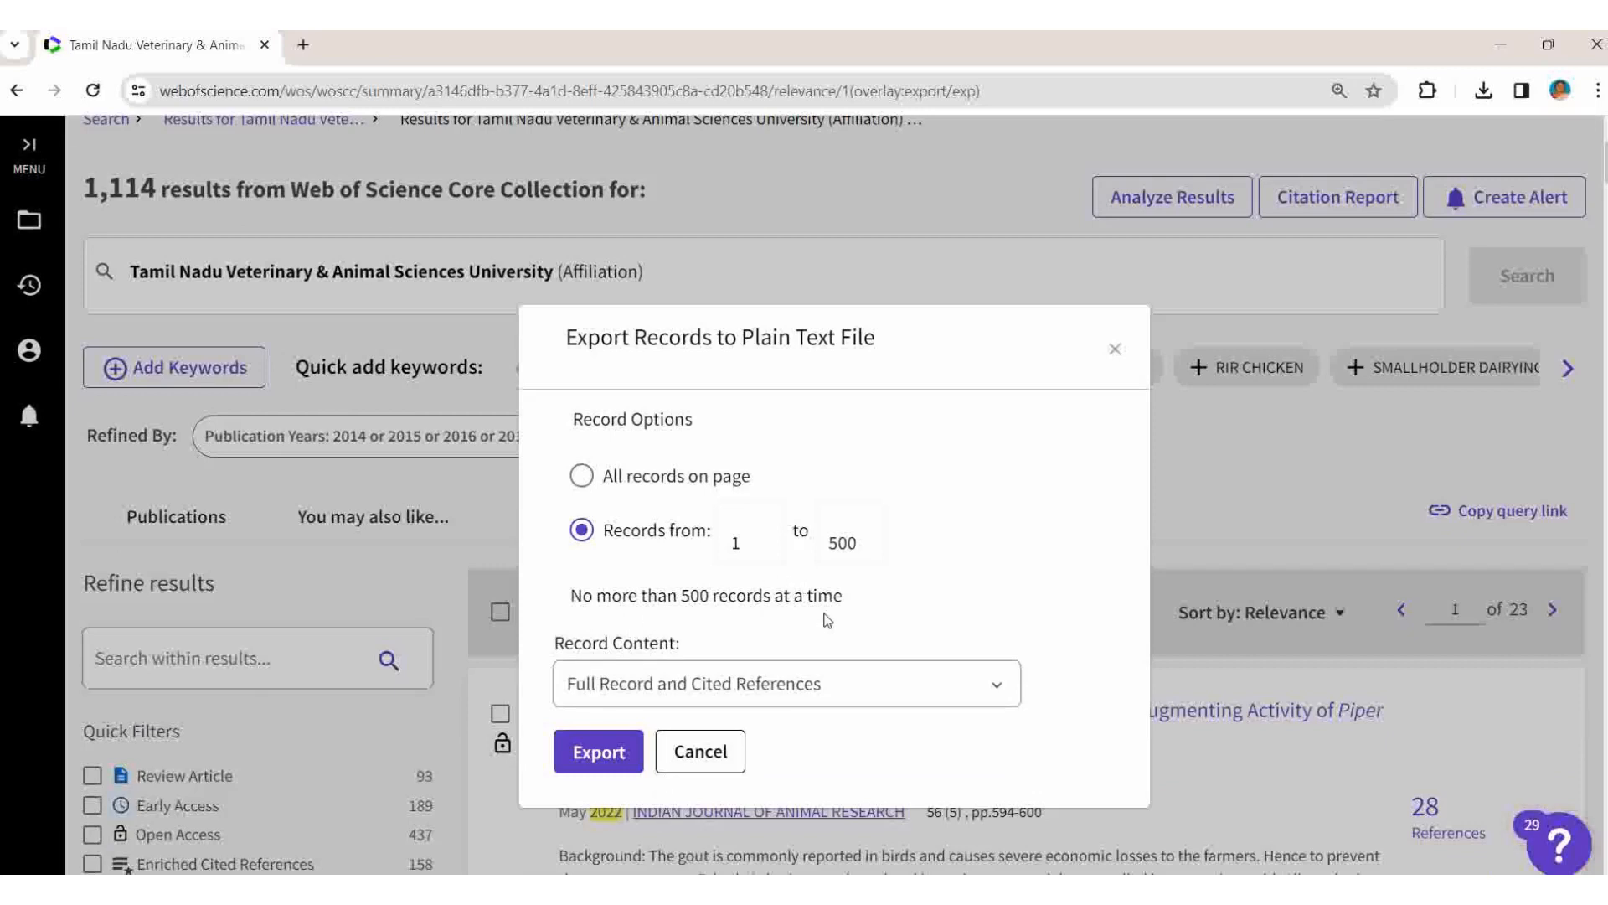
scroll(662, 704, down, 1)
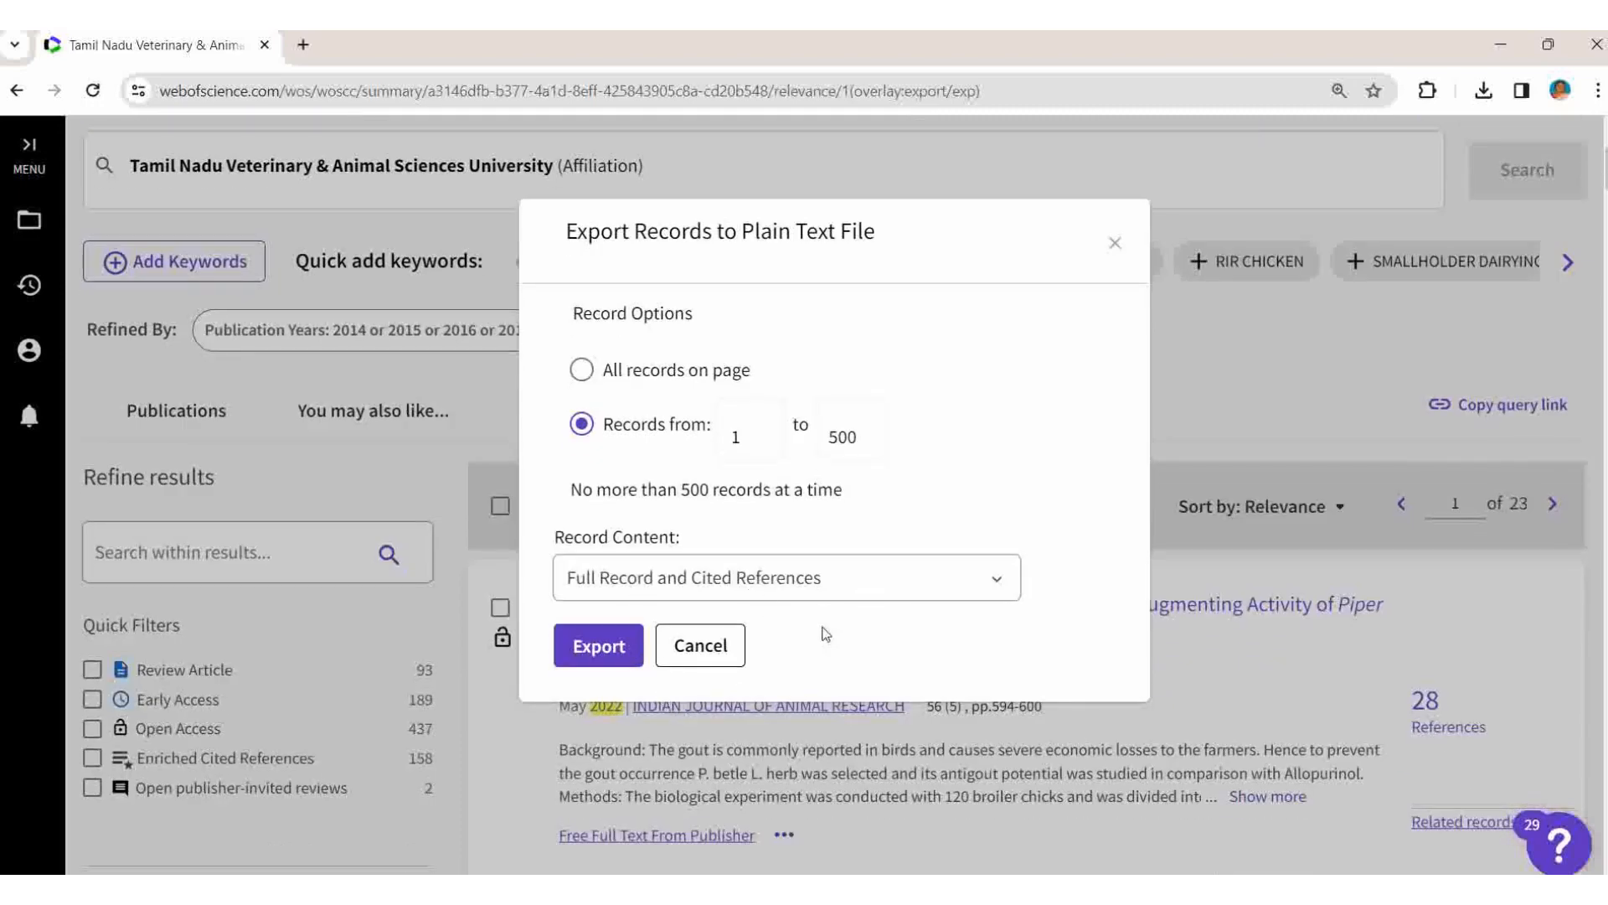
click(596, 654)
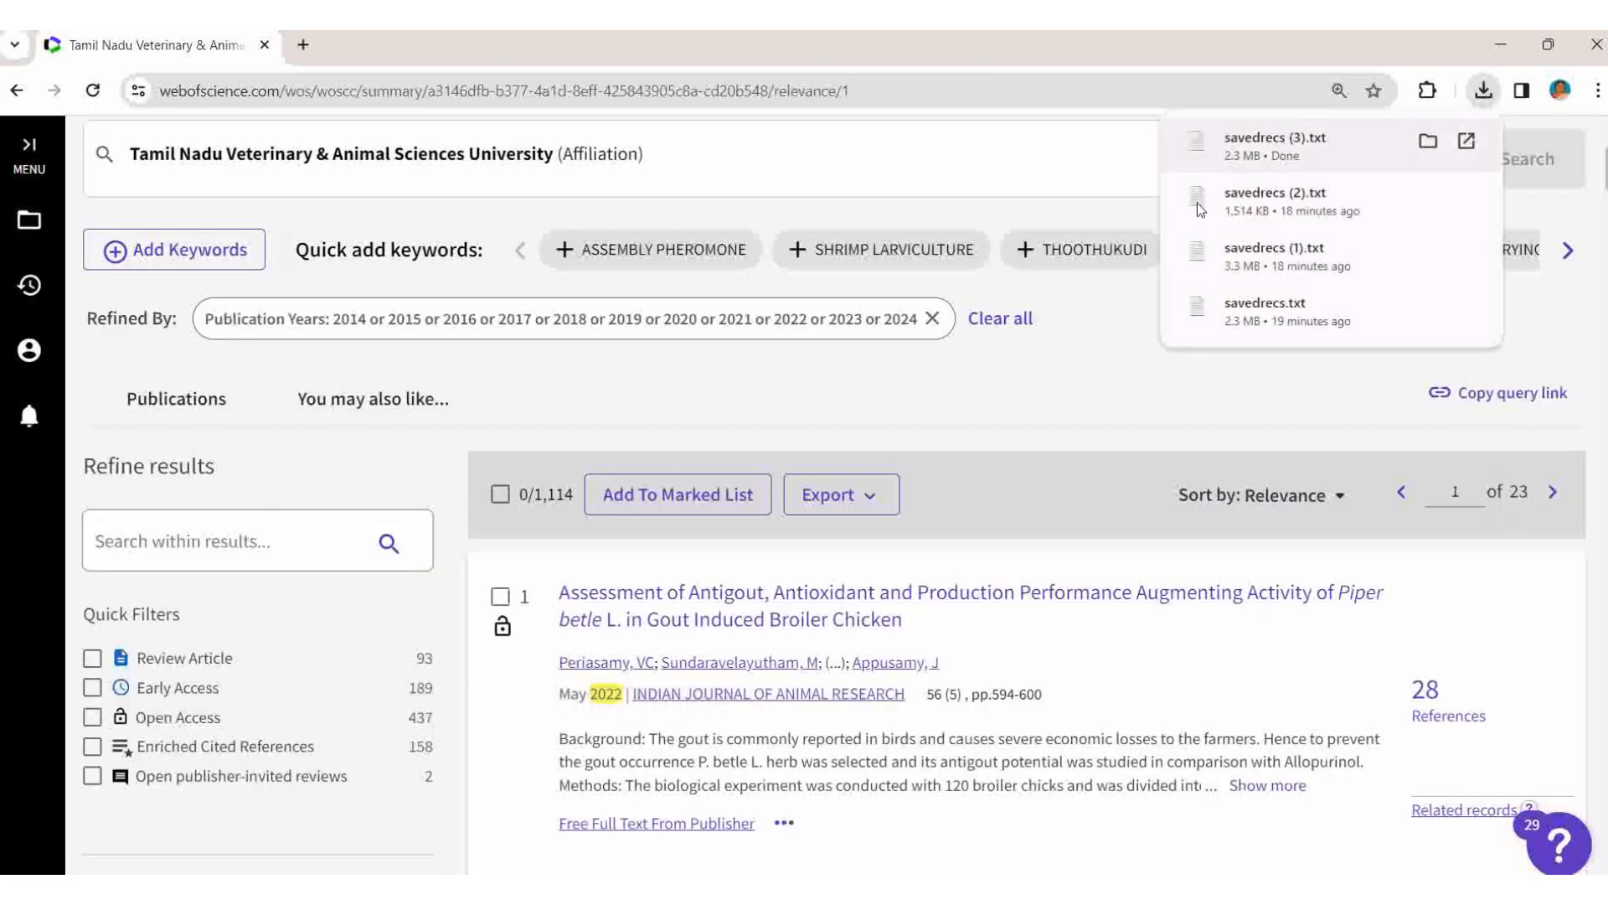
Step: Set up a plain text file export of the refined results covering records 501 to 1000
click(863, 494)
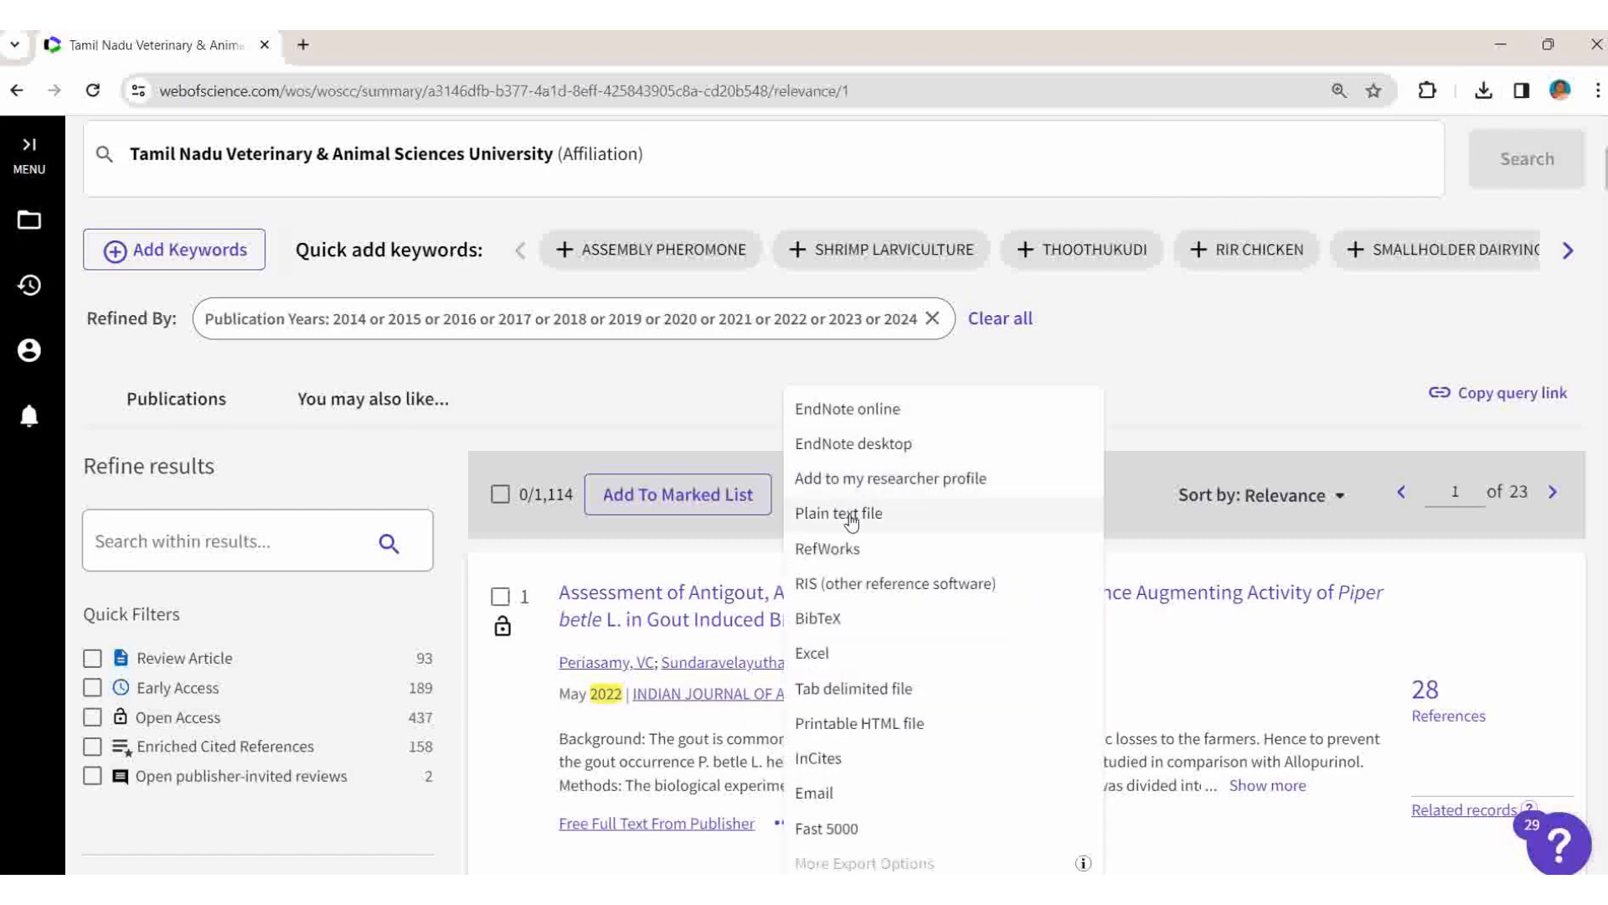
click(851, 519)
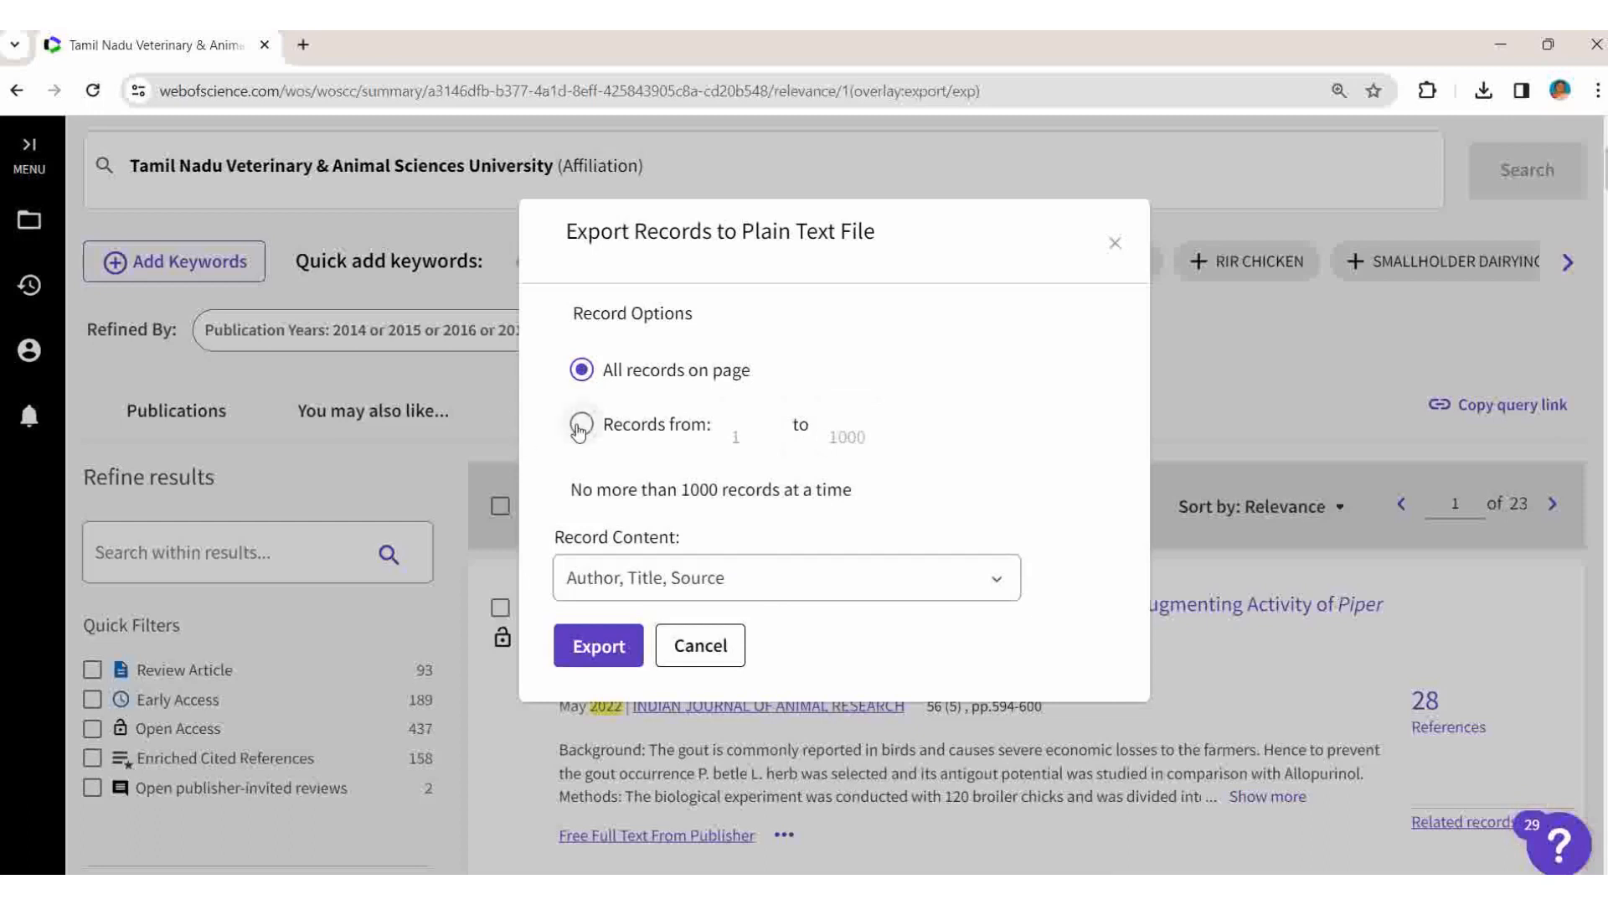
click(579, 425)
click(737, 432)
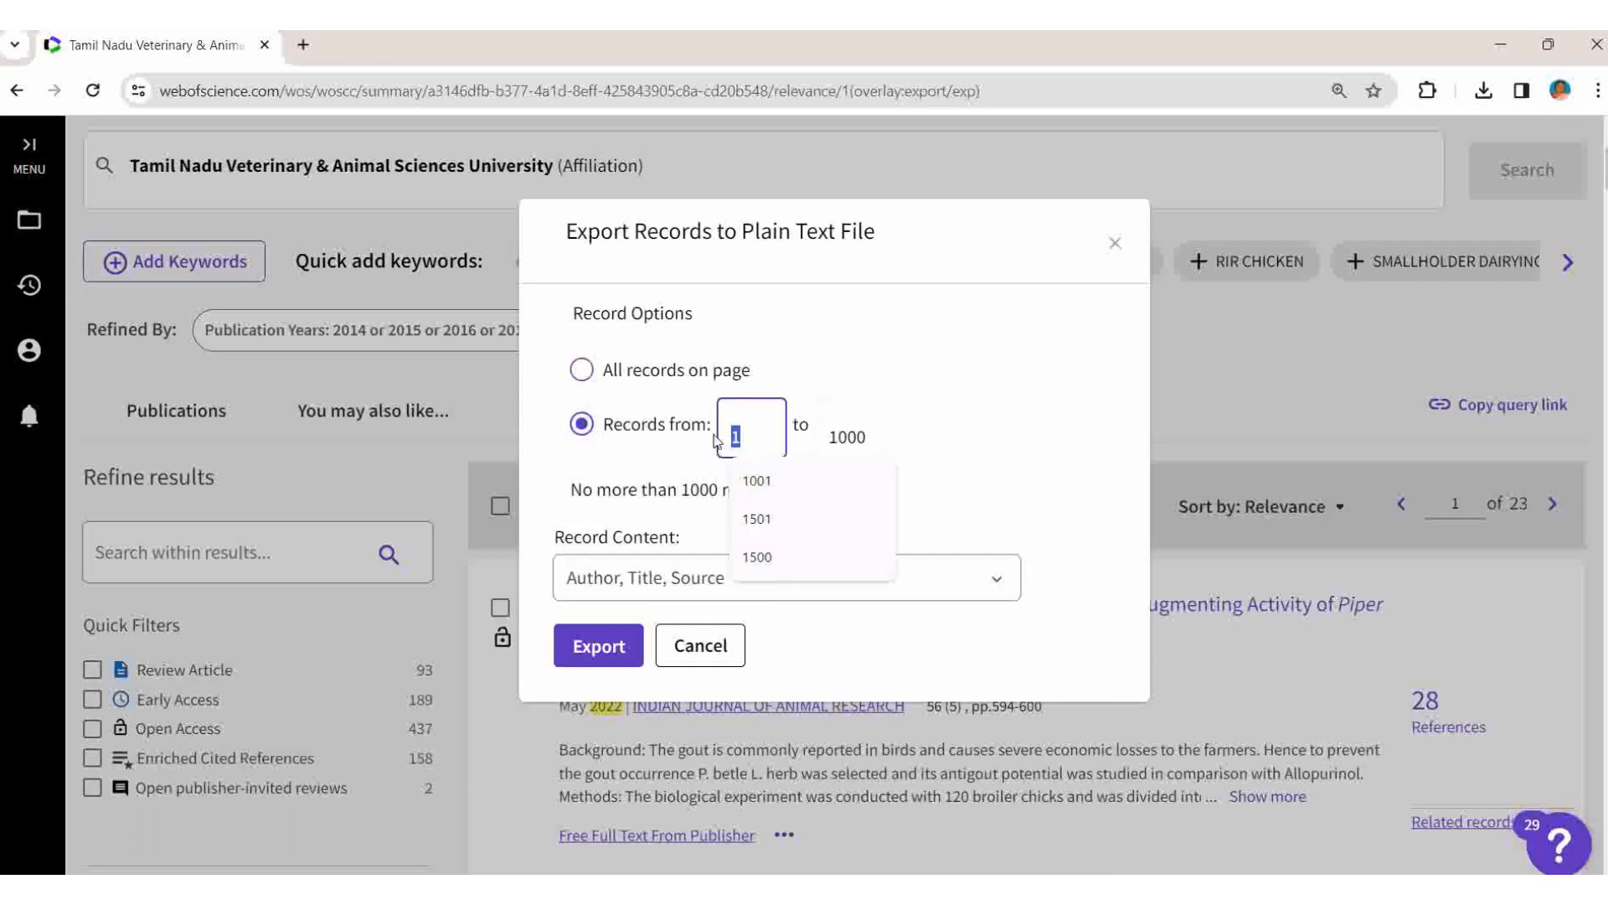
text(501)
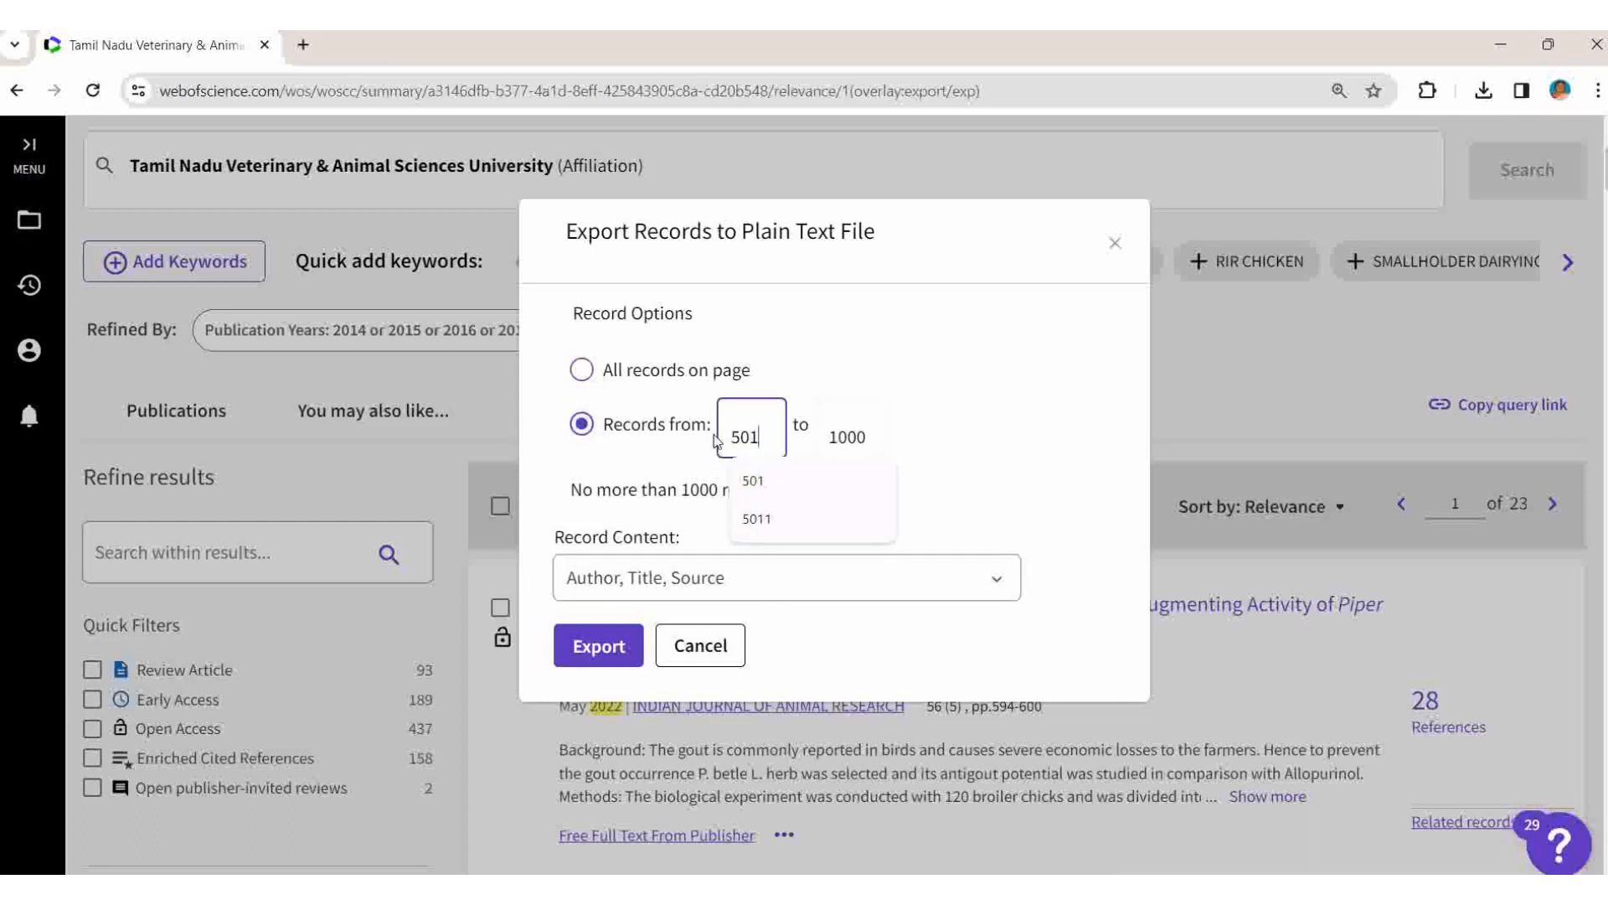
key(Tab)
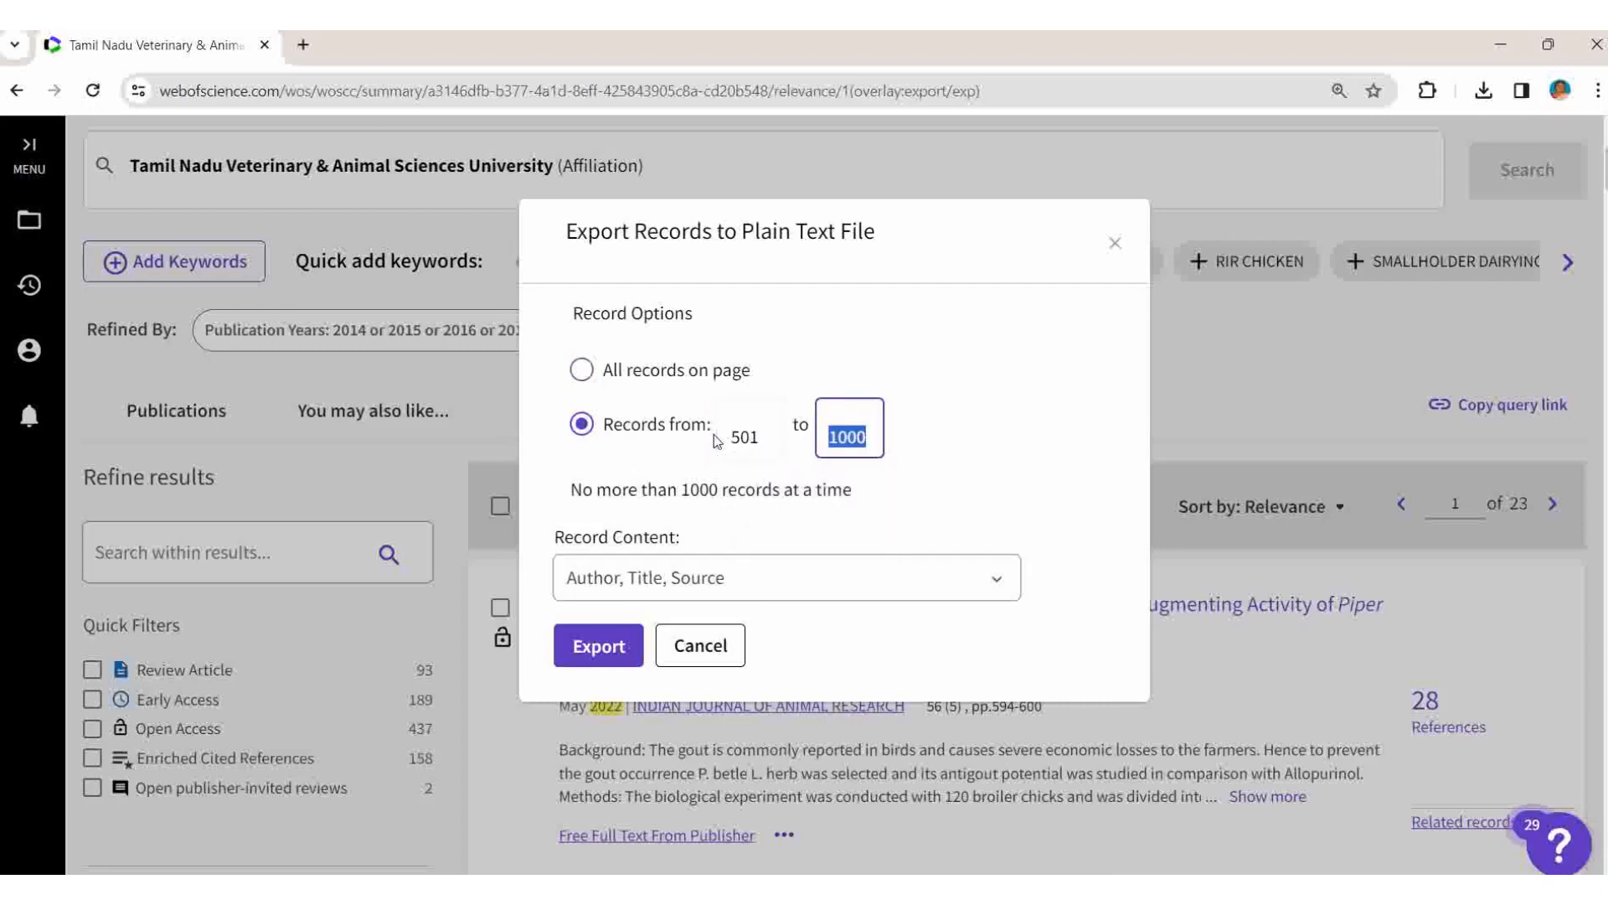
Step: Include Full Record and Cited References as the record content for records 501 to 1000 and export them
click(995, 586)
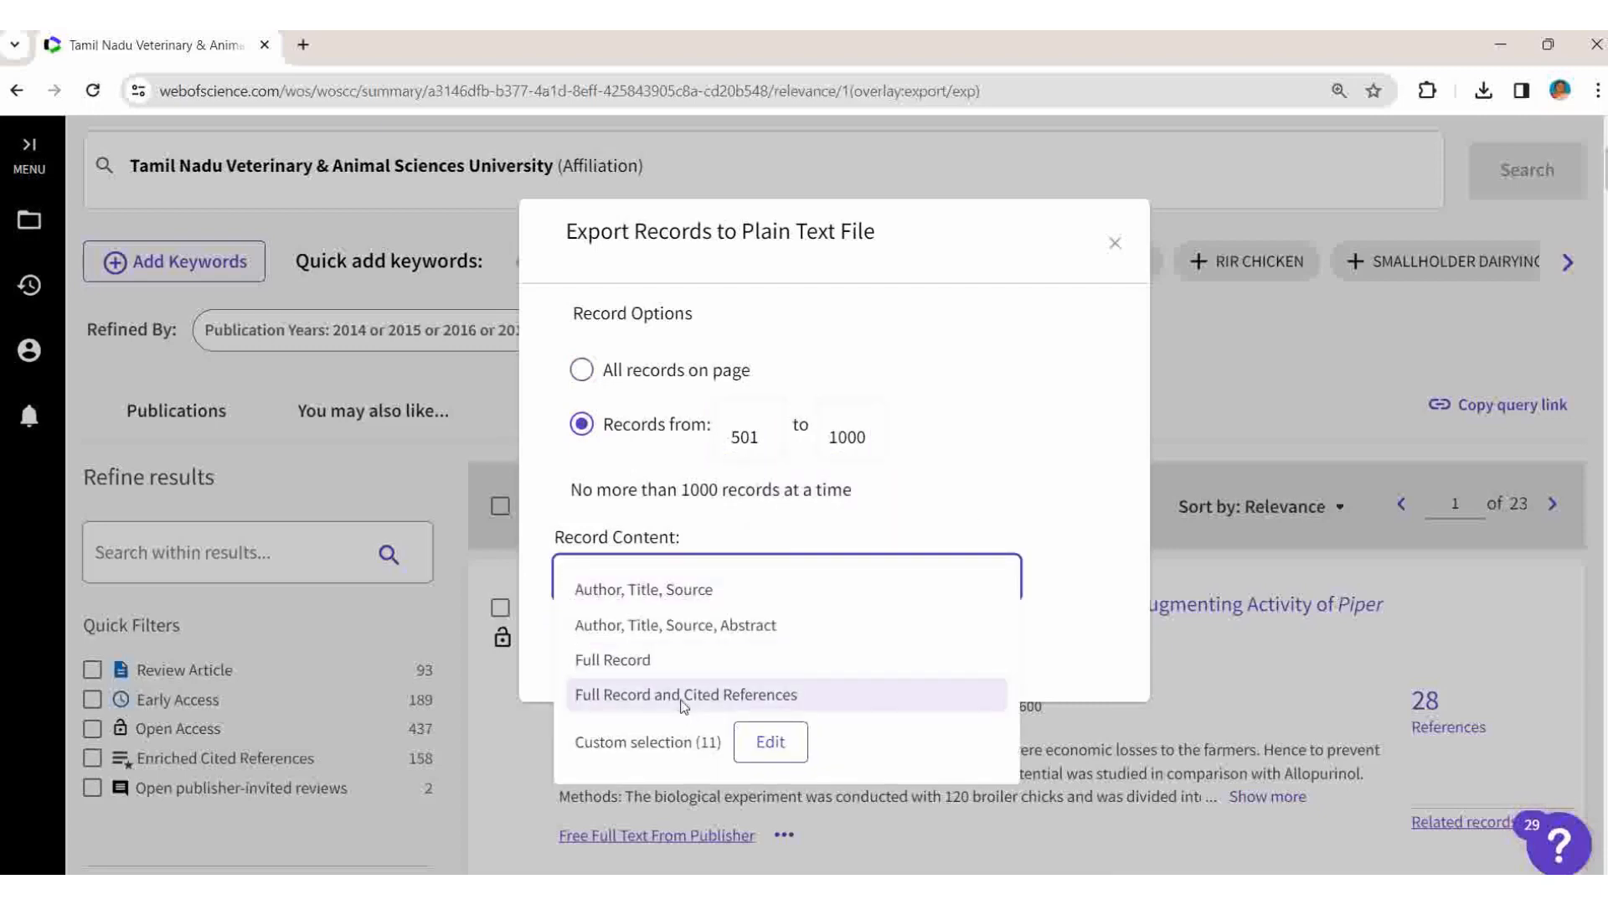
click(683, 705)
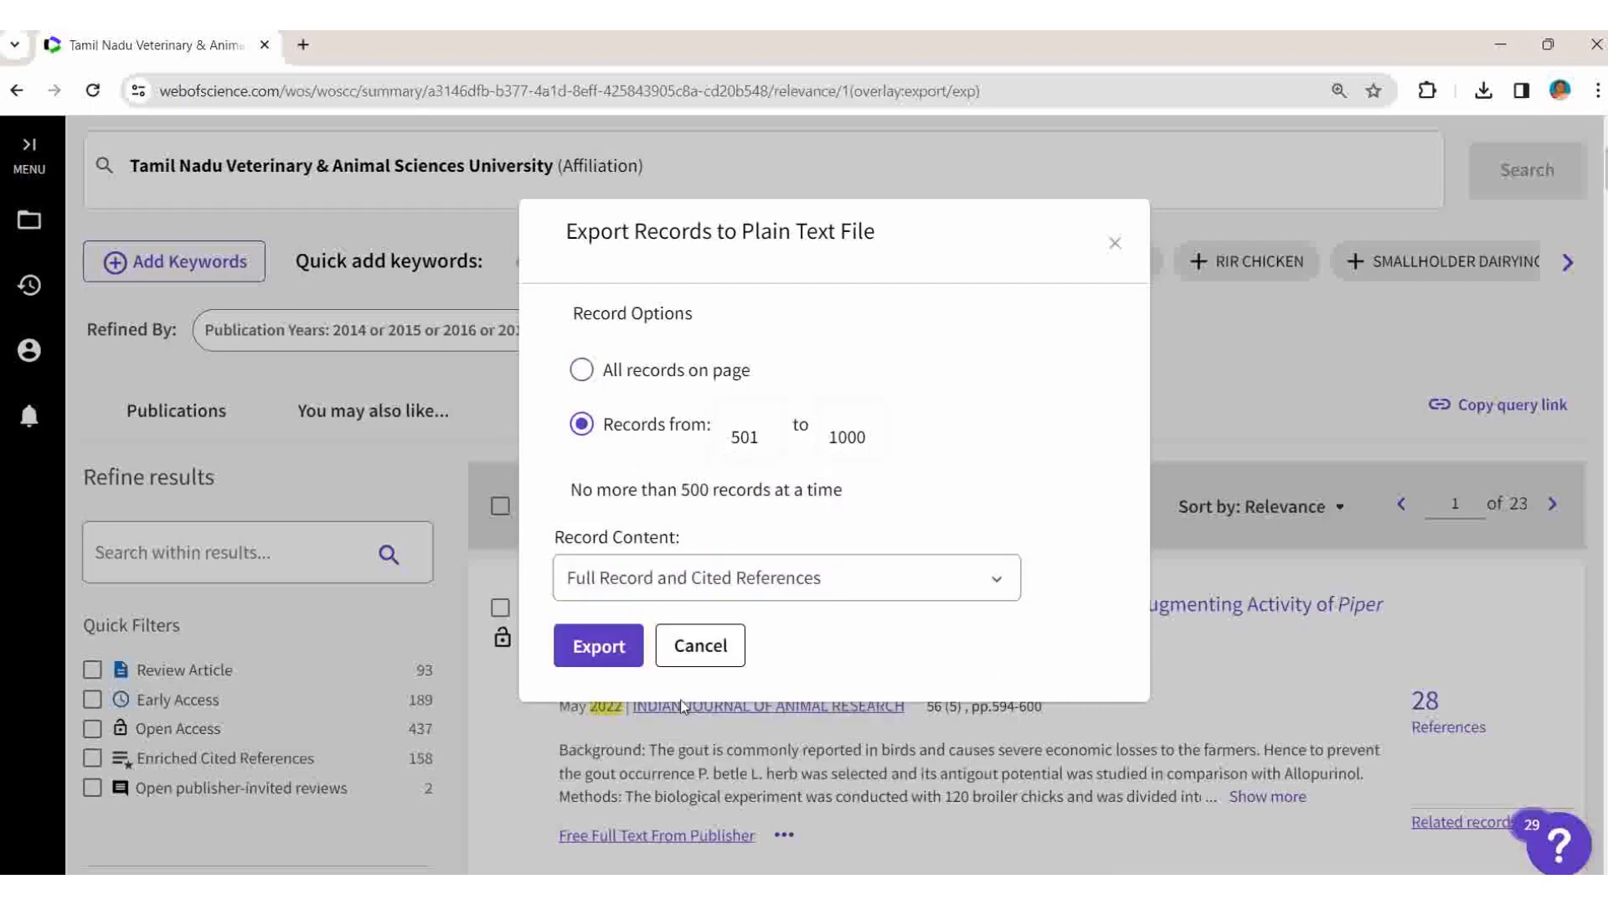
click(600, 647)
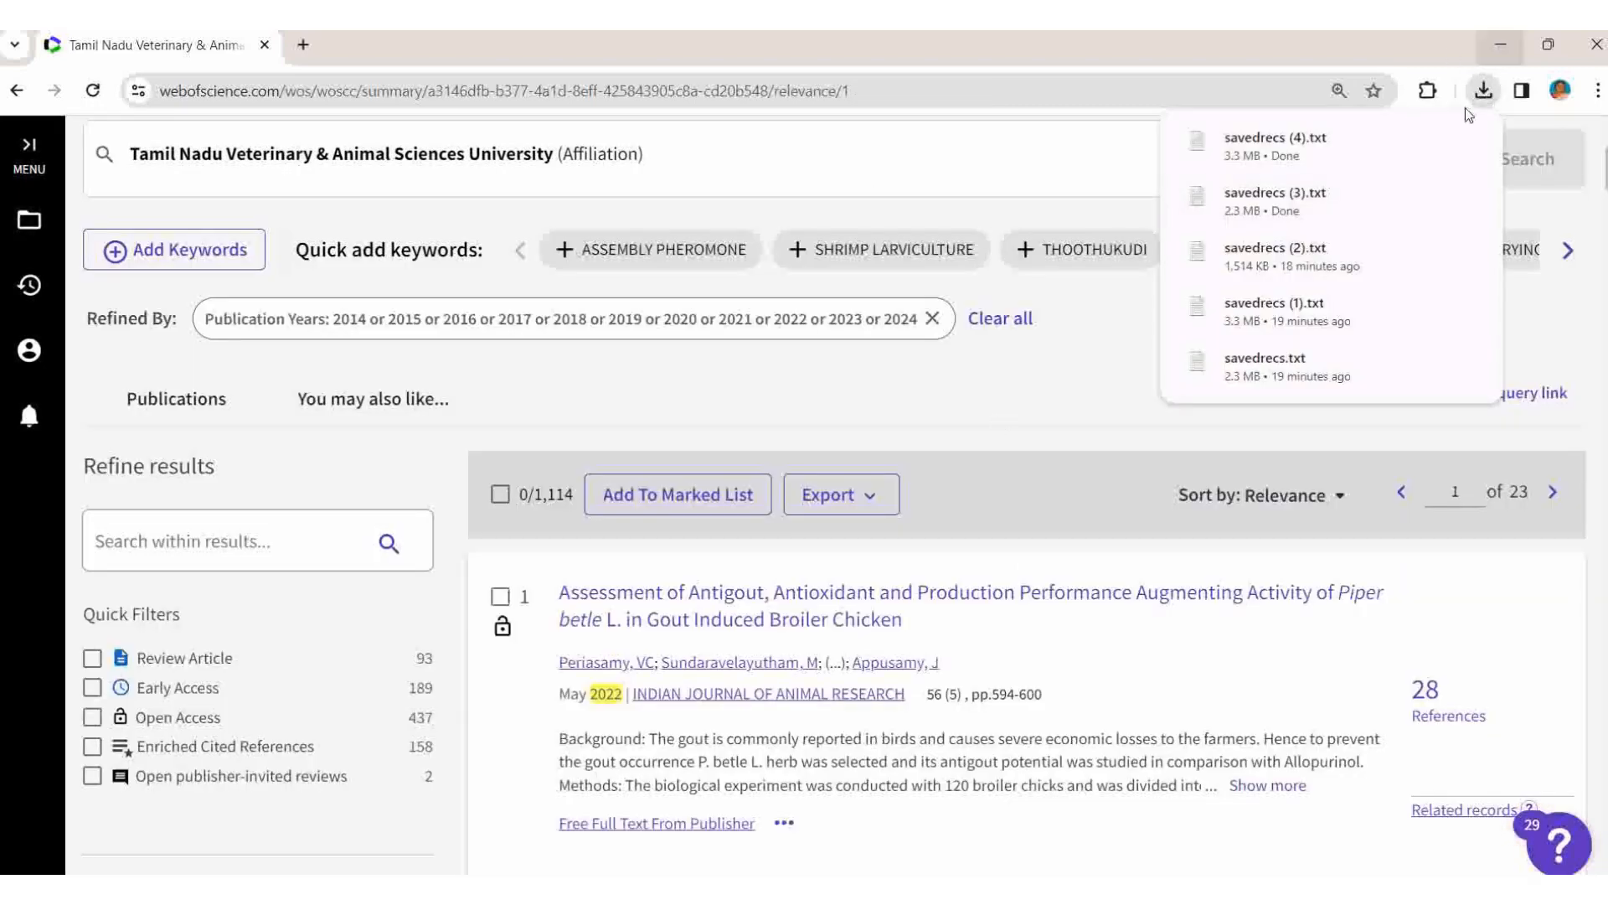
click(942, 404)
click(872, 495)
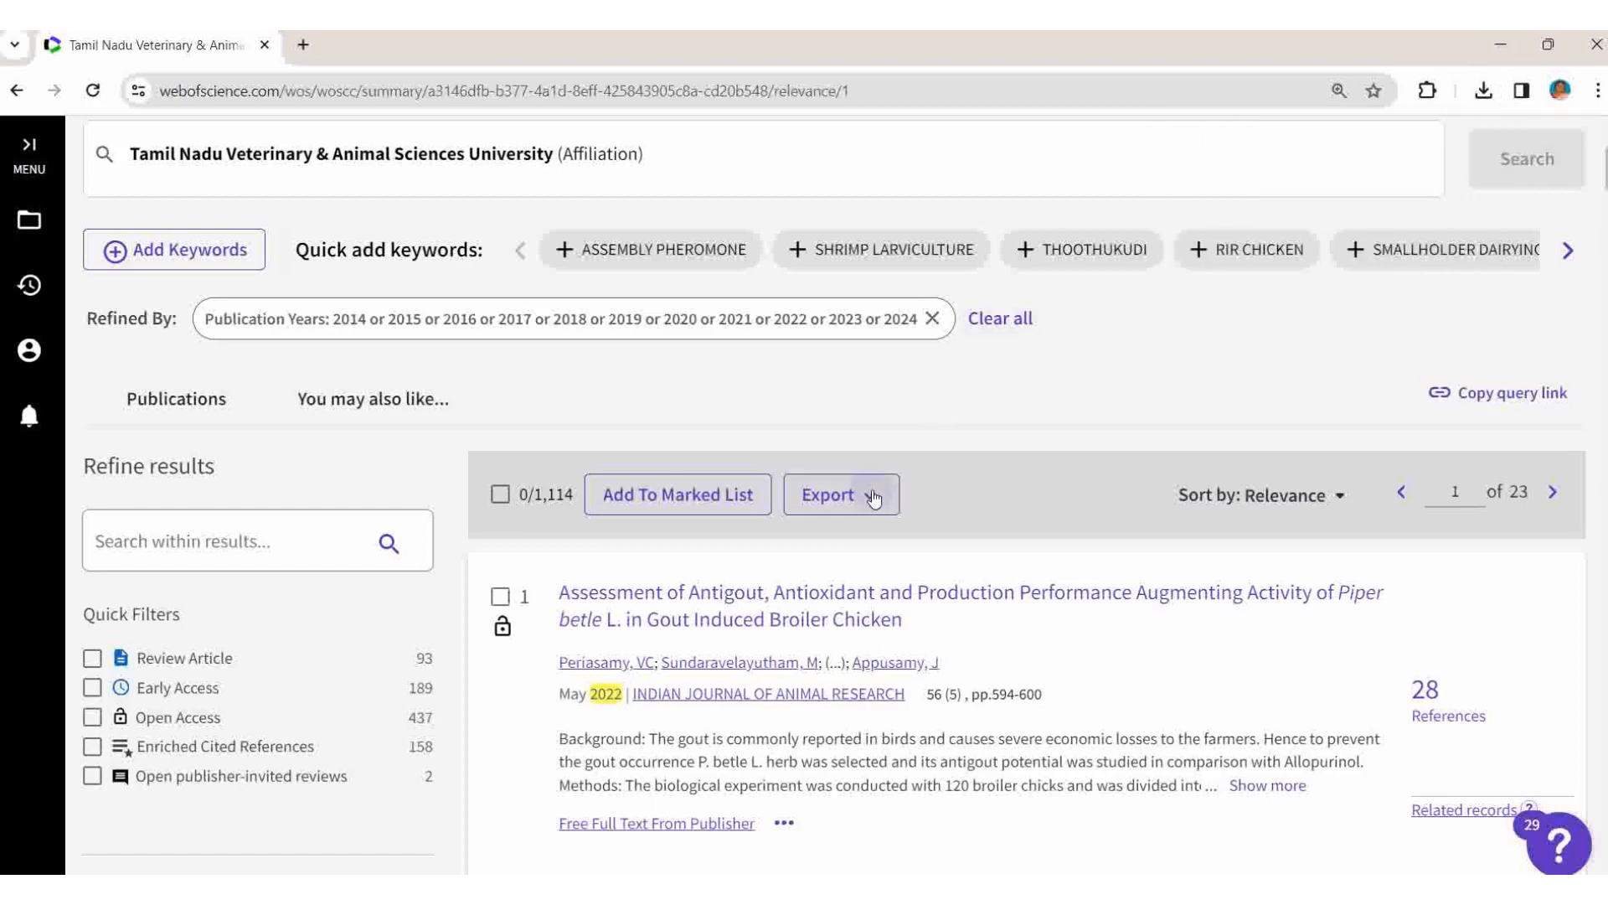
scroll(656, 394, up, 3)
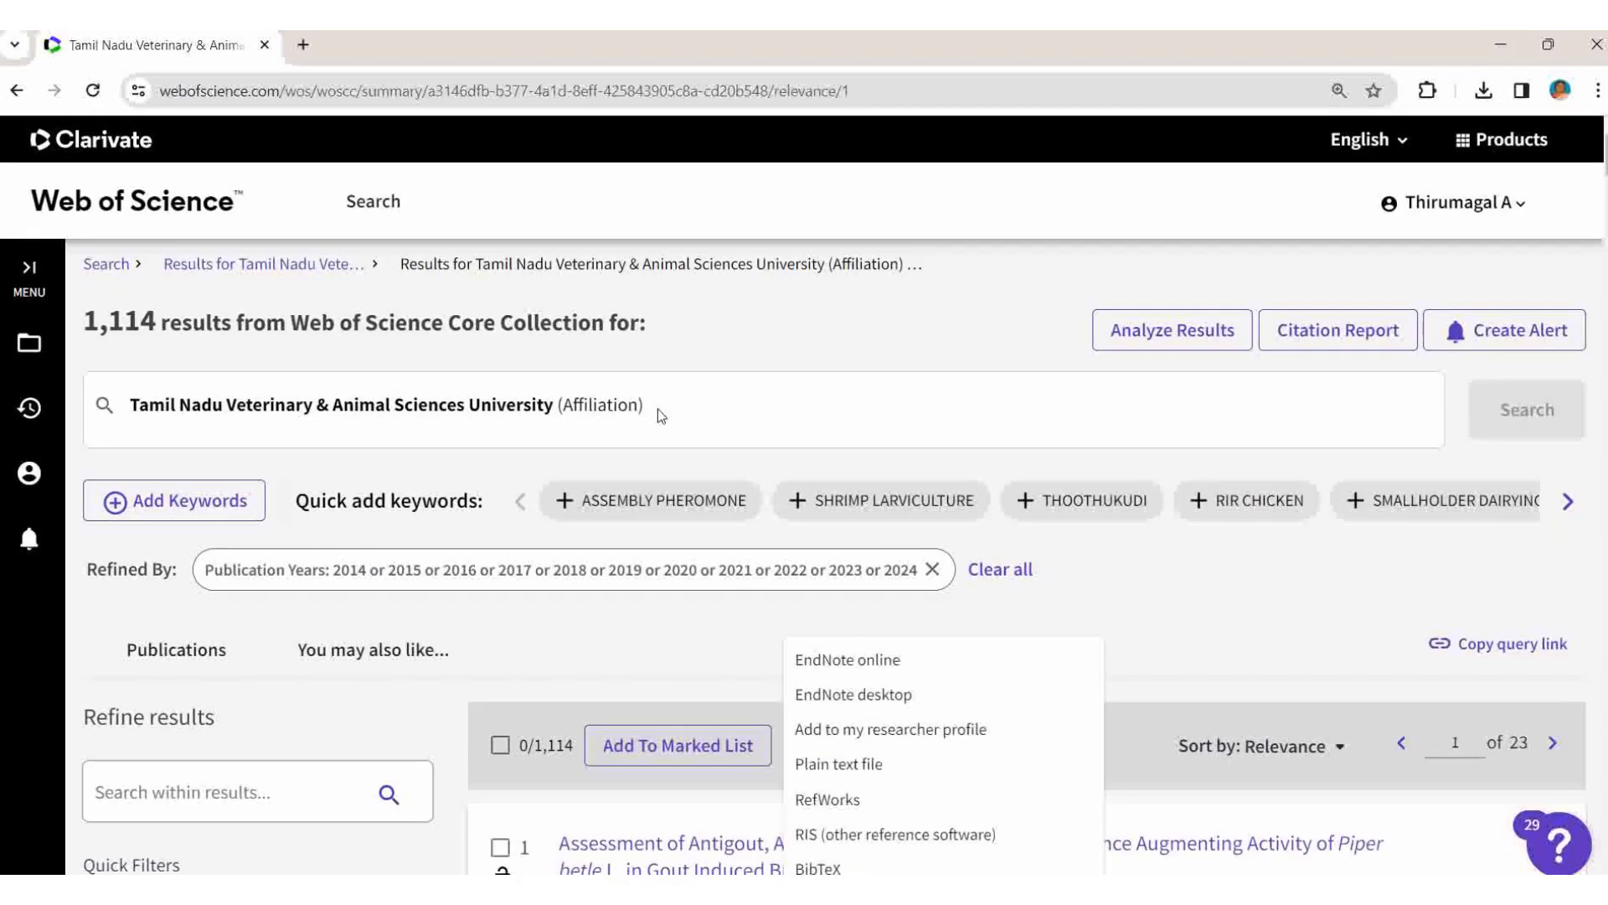
click(667, 670)
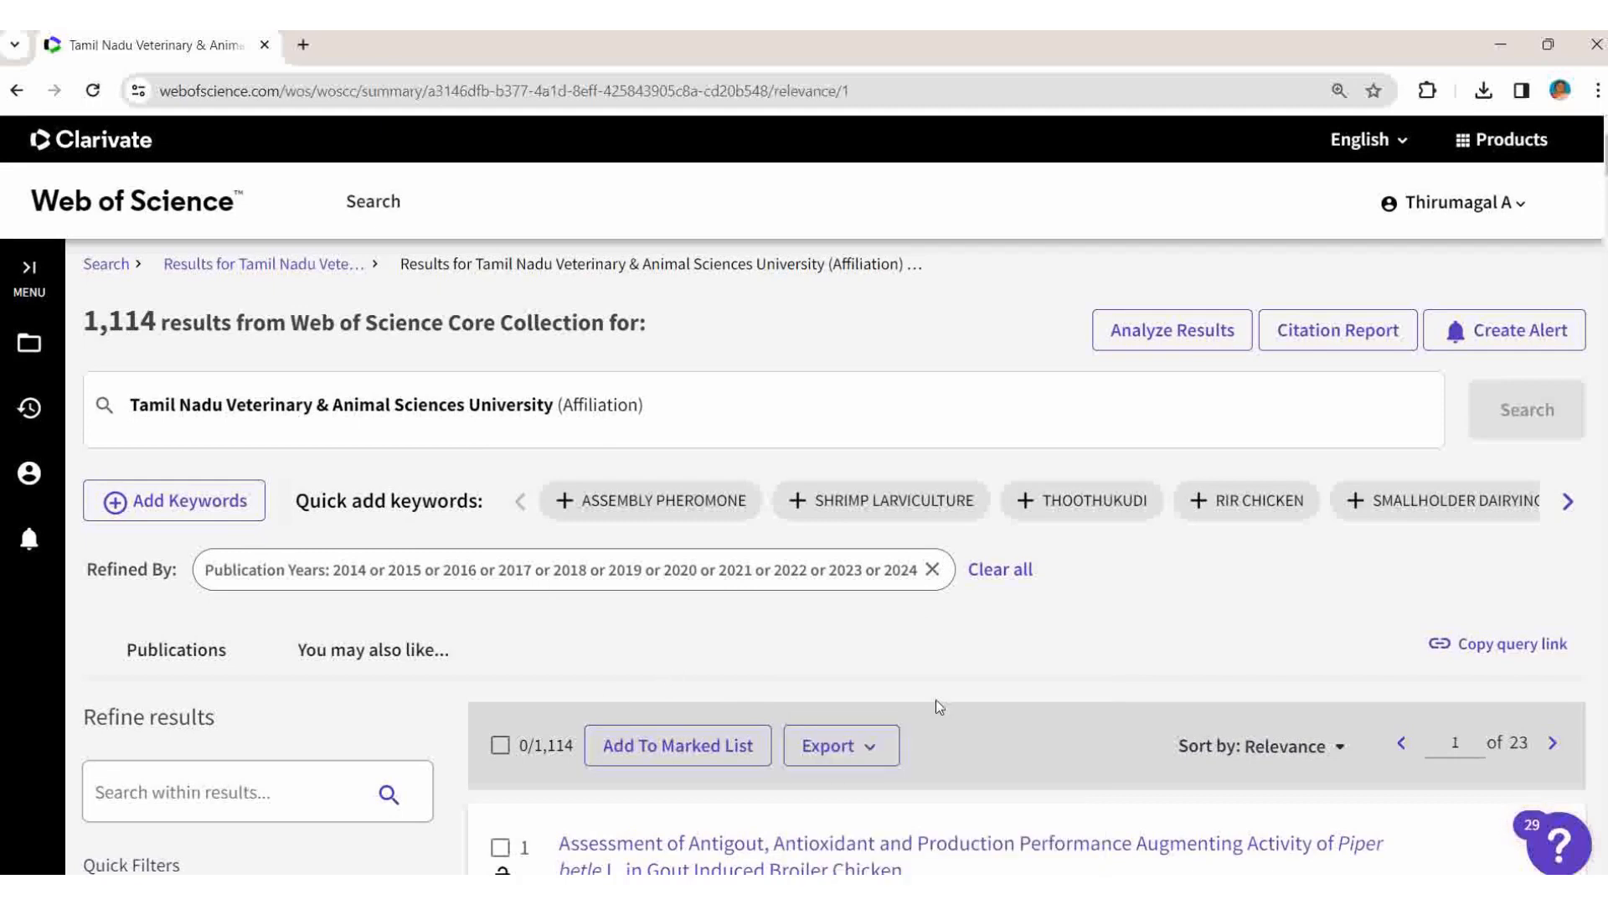
Step: Set up a plain text file export of the refined results covering records 1001 to 1114
click(874, 754)
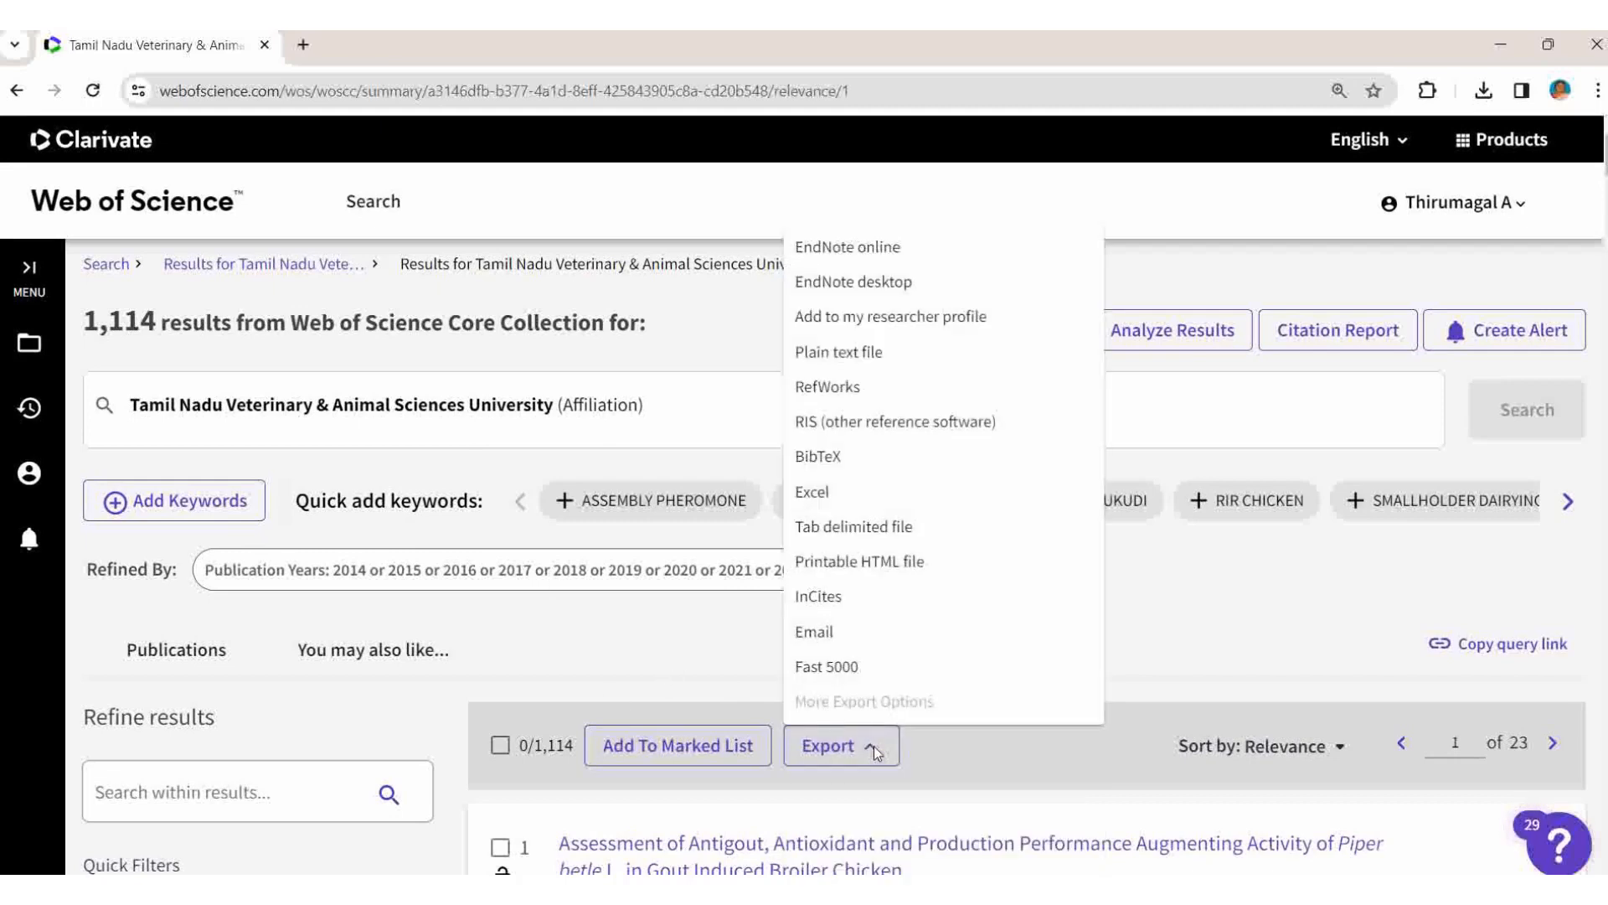
click(822, 360)
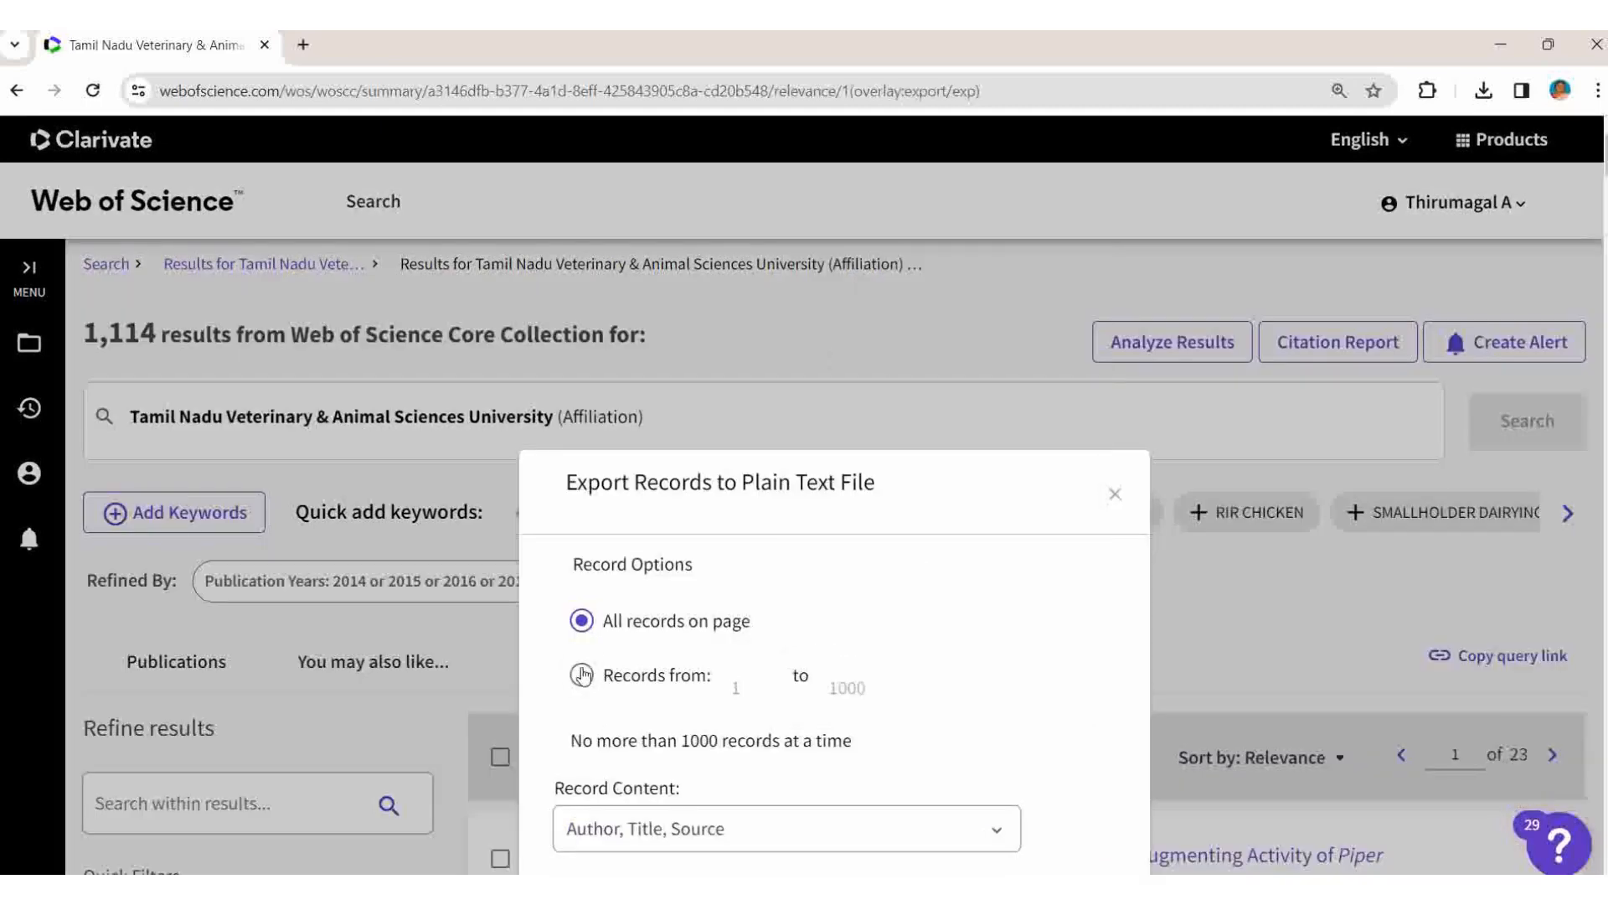
click(582, 674)
click(762, 686)
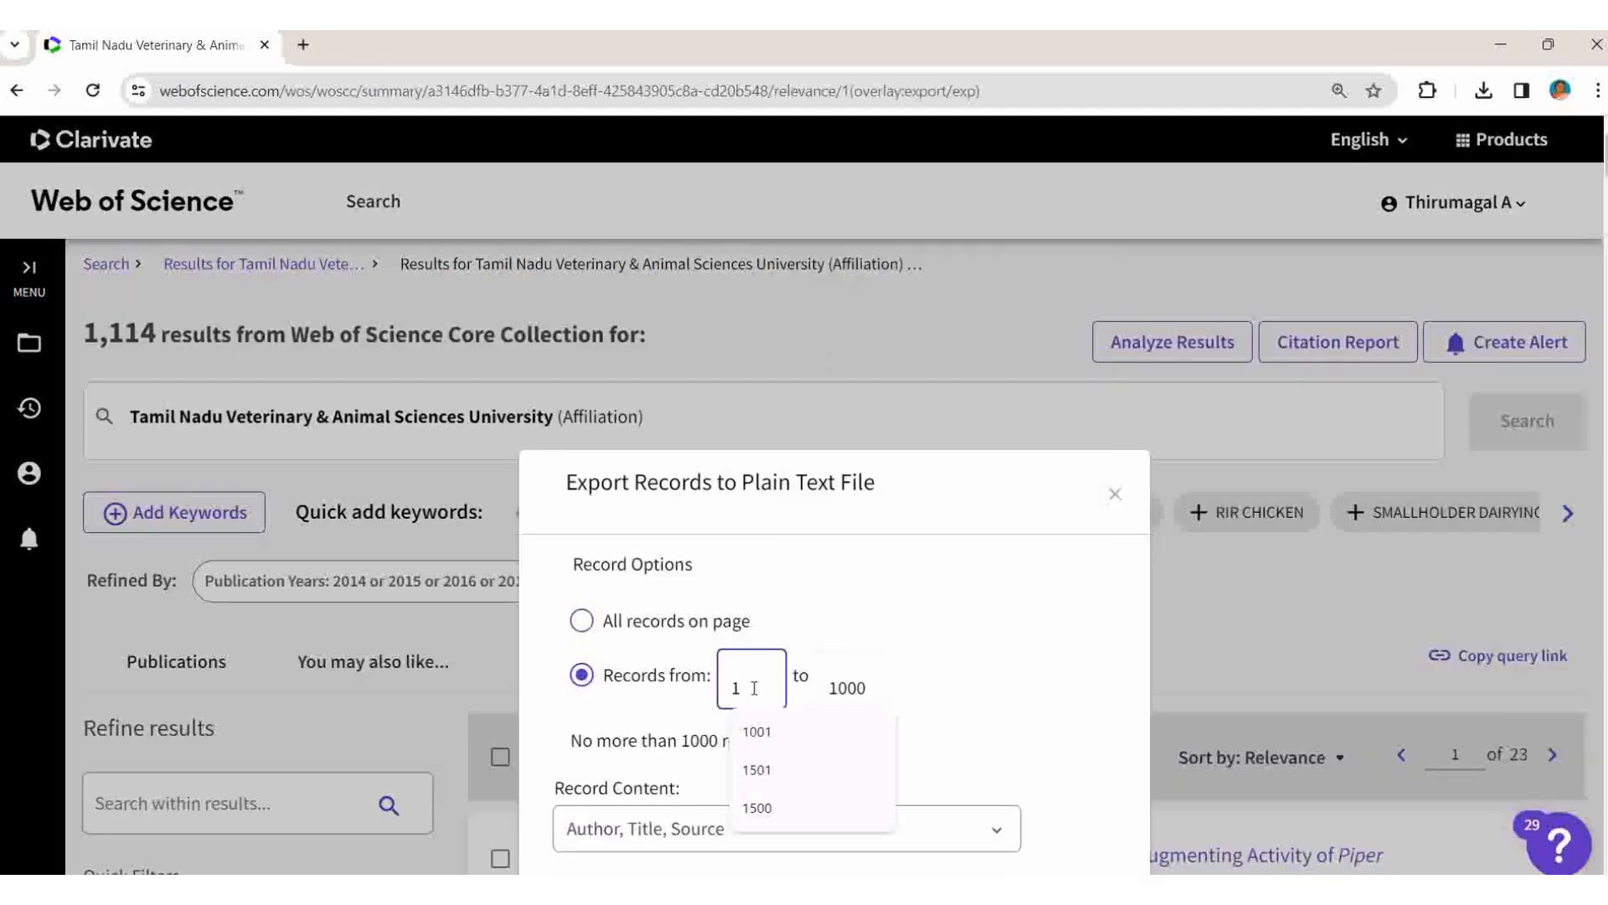
text(001)
key(Tab)
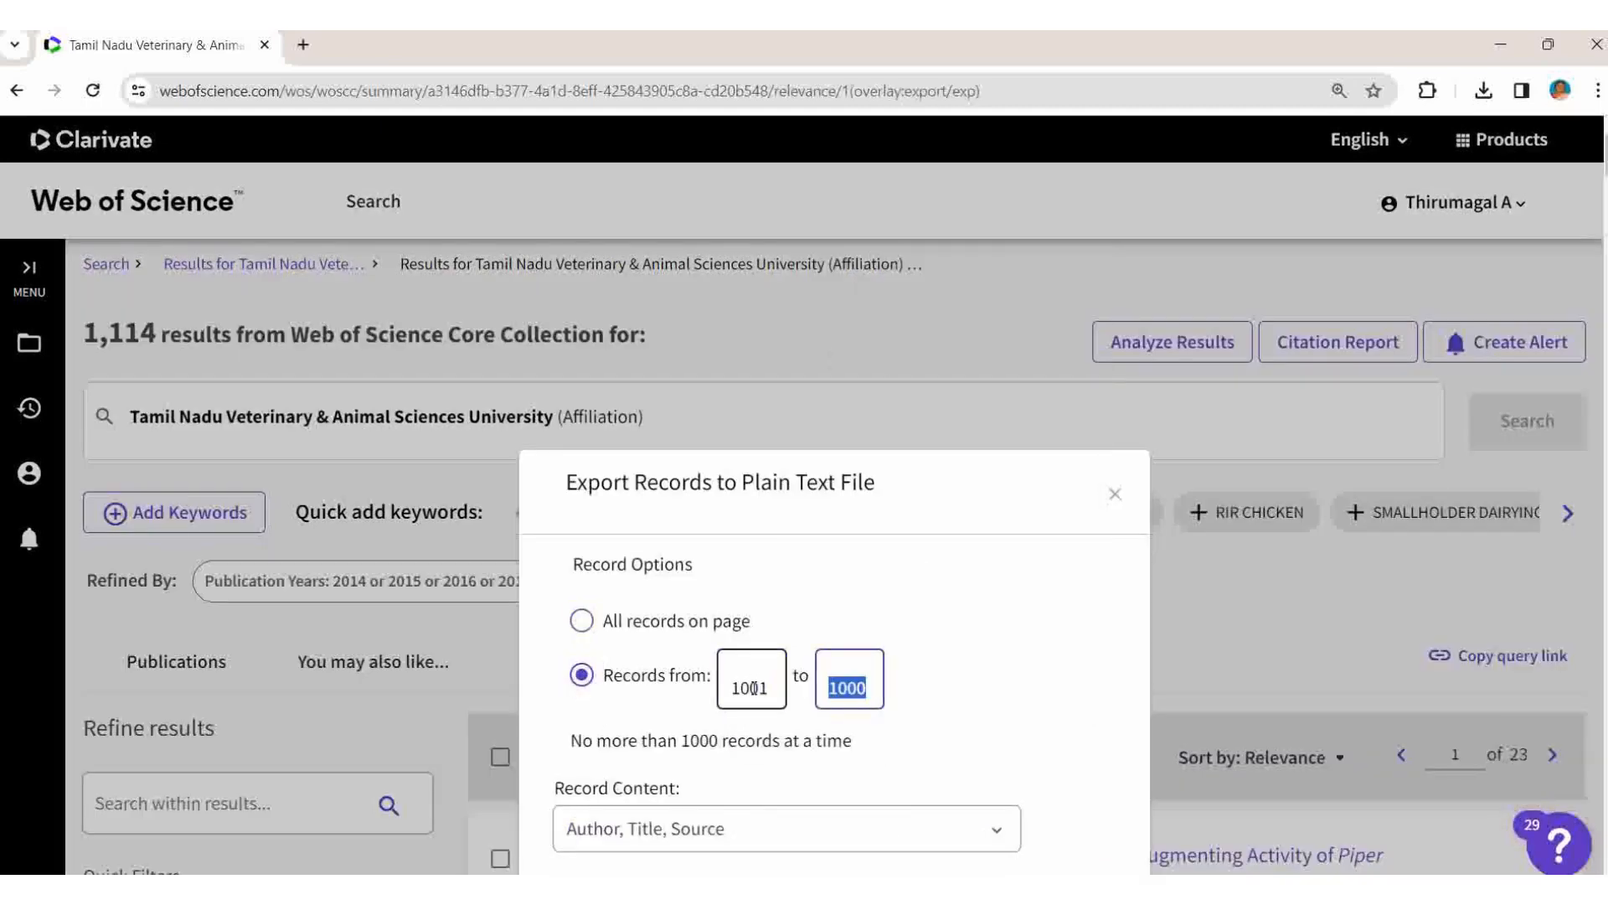
text(11)
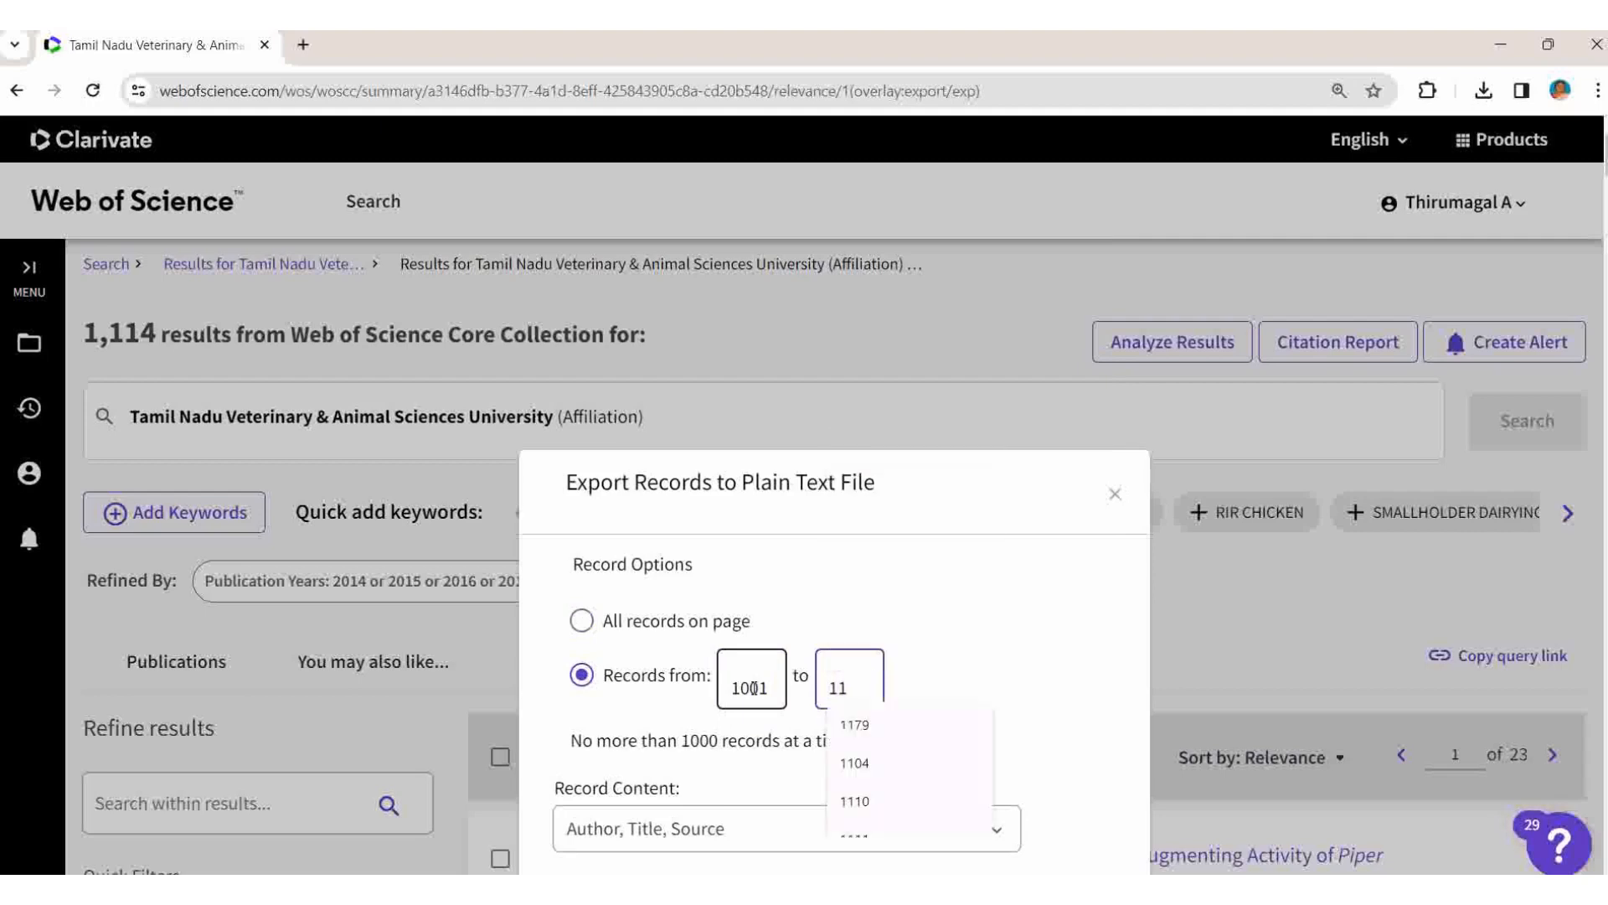
text(14)
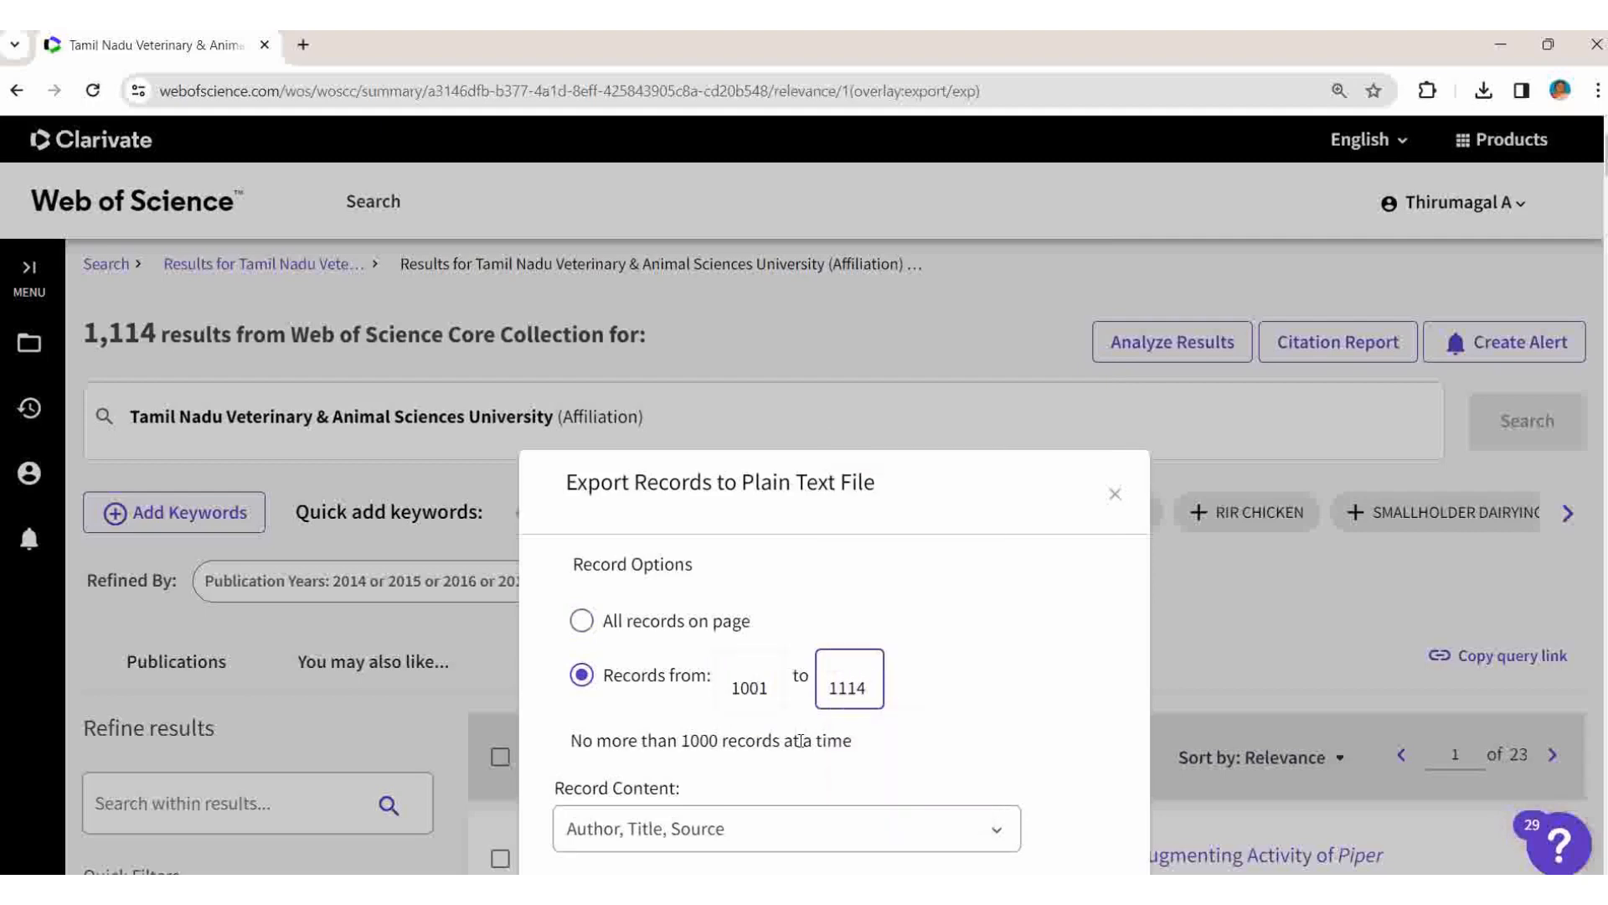
Step: Choose Full Record and Cited References as the content for records 1001 to 1114 and export the batch
scroll(867, 737, down, 2)
scroll(1092, 732, down, 2)
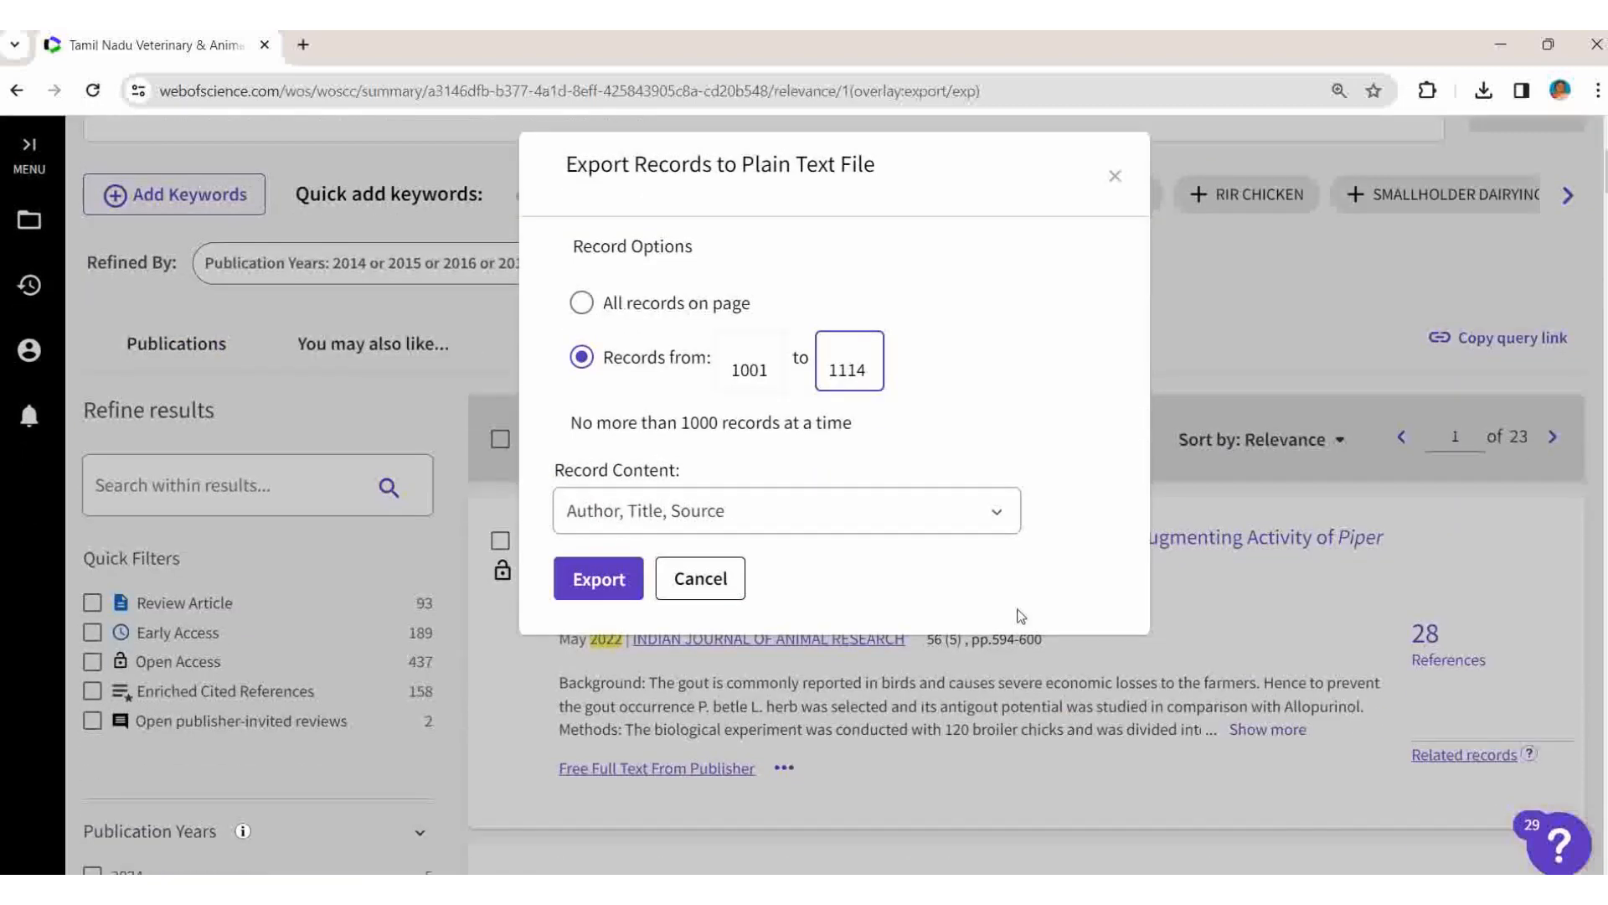
click(1005, 520)
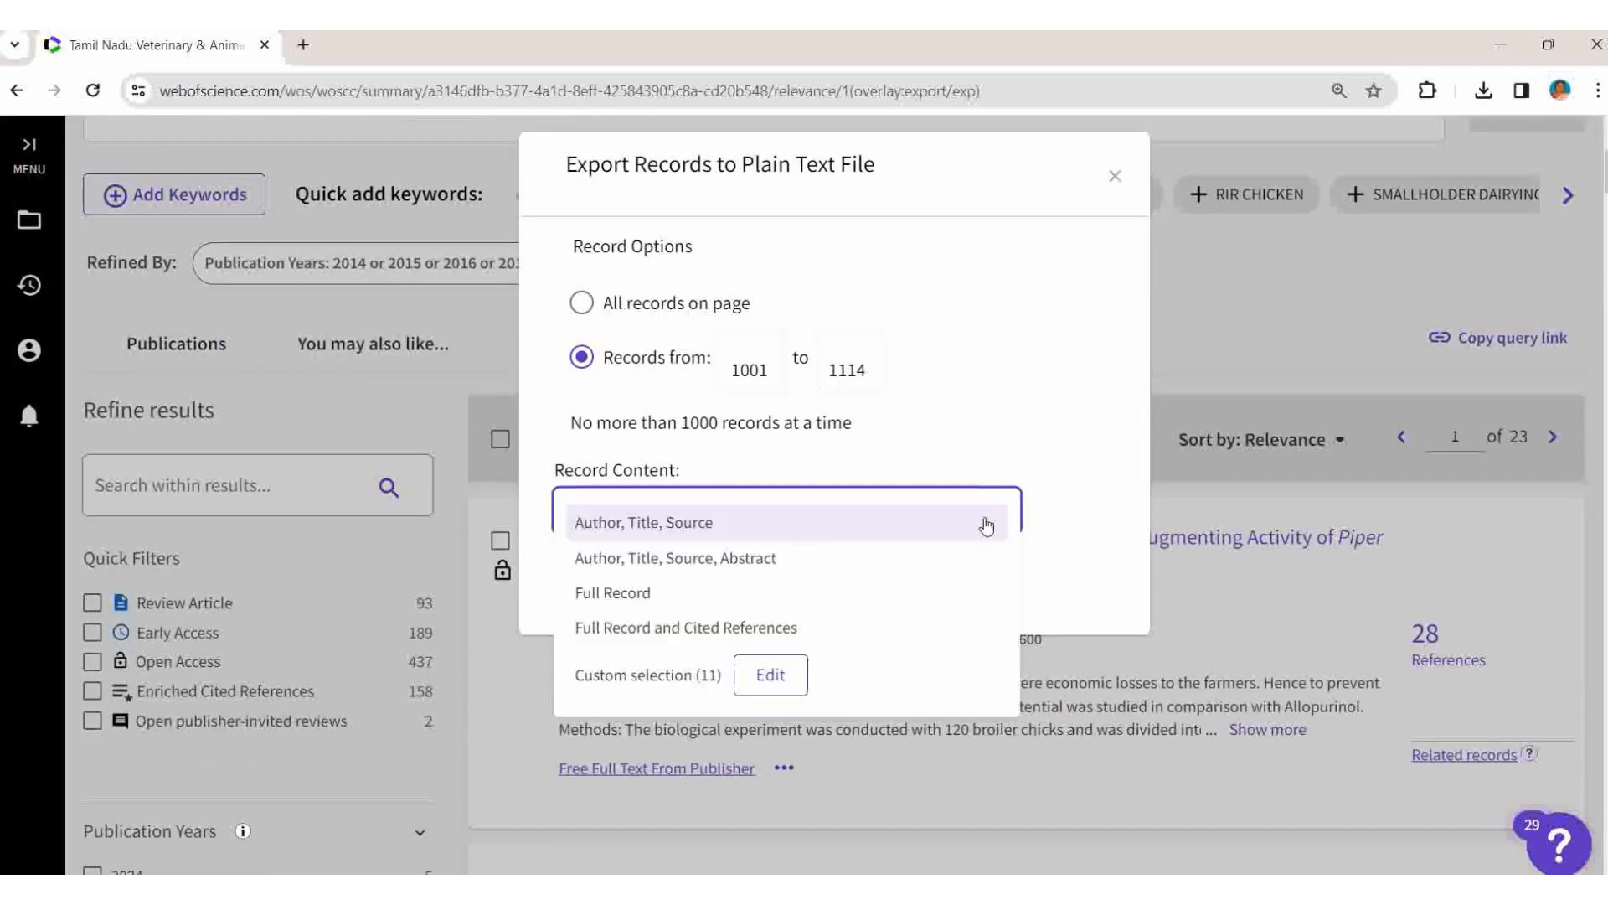
click(649, 630)
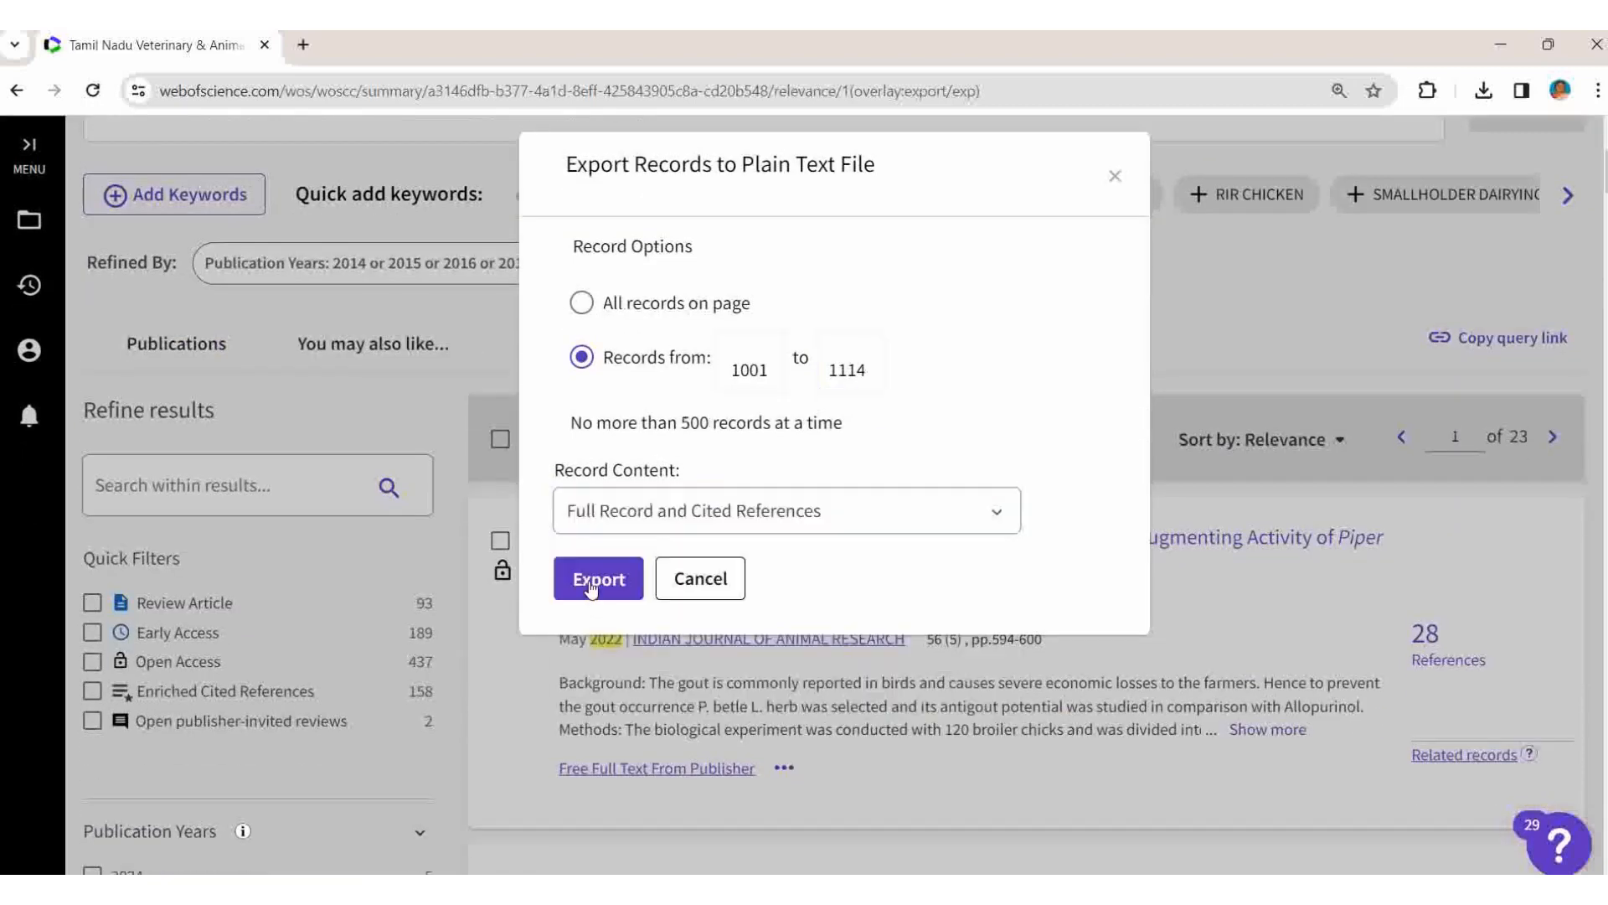
click(592, 585)
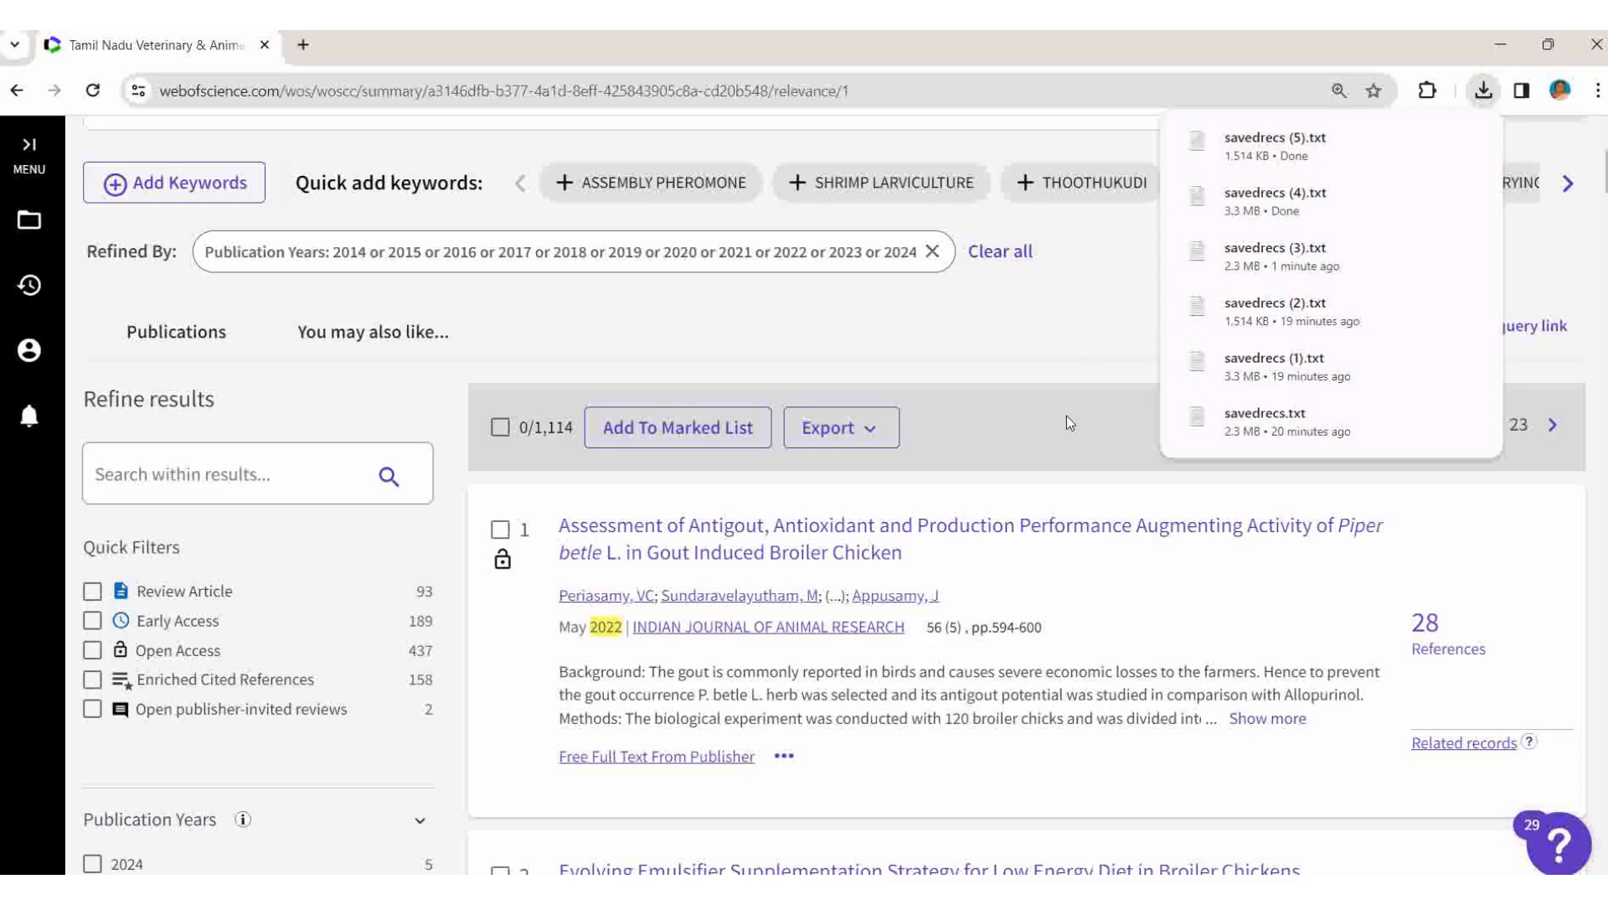
click(1032, 329)
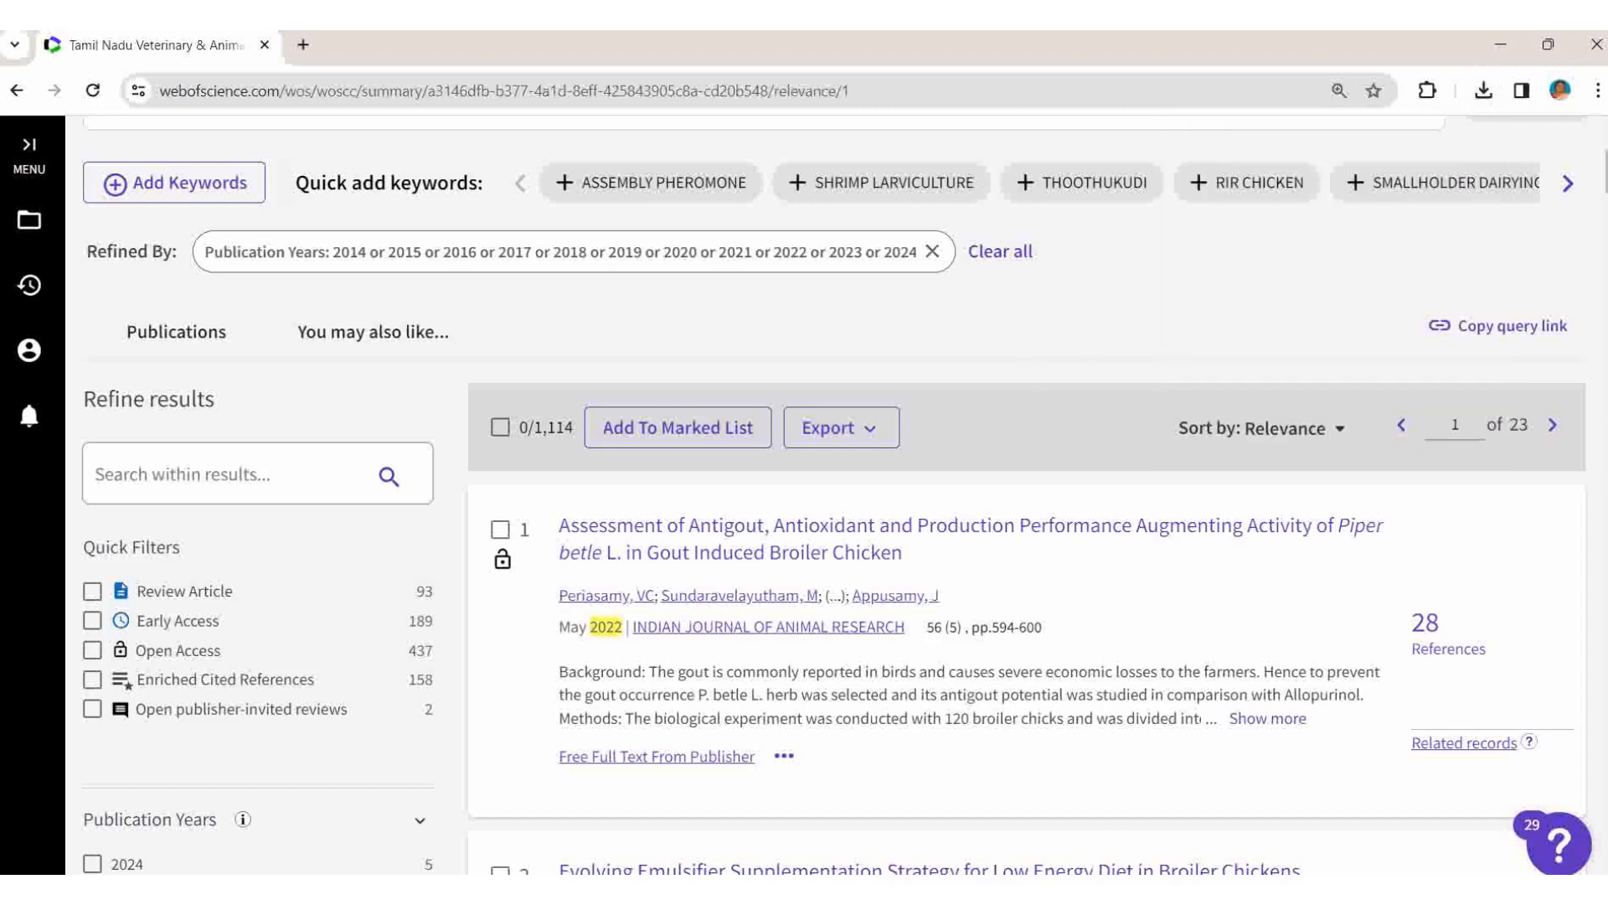
Step: Switch to File Explorer and open the Downloads folder to check the exported savedrecs text files
click(879, 890)
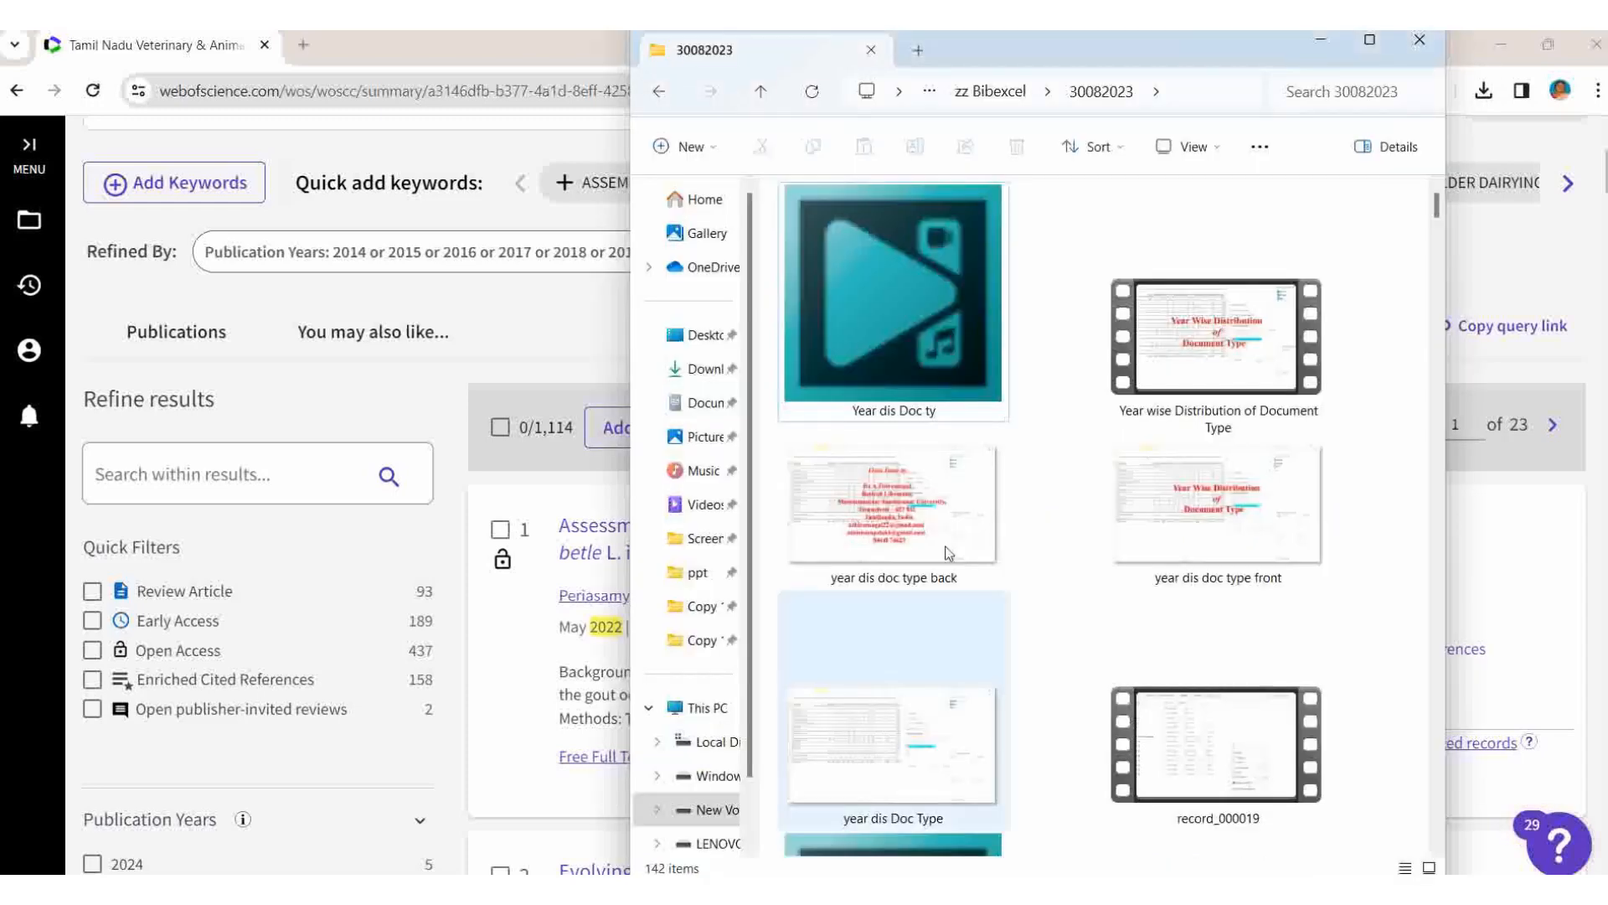
click(704, 369)
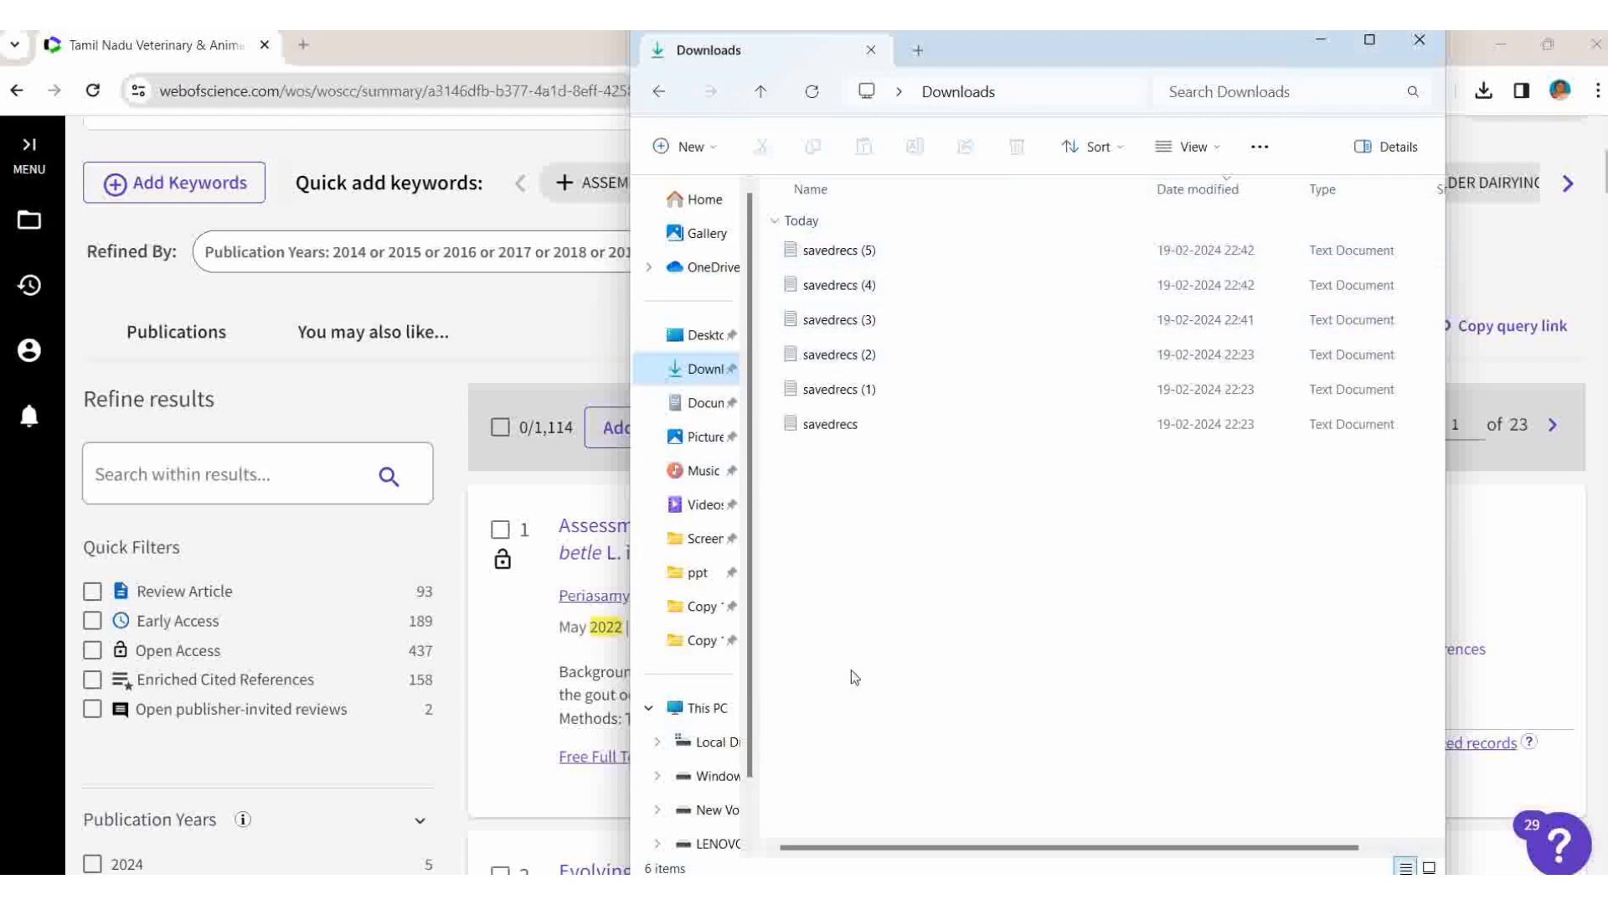
Step: Open the folder "1 tamilnadu Veterinary and Animal Science University" inside "1 bibexcel" on New Volume (E:)
scroll(712, 743, down, 2)
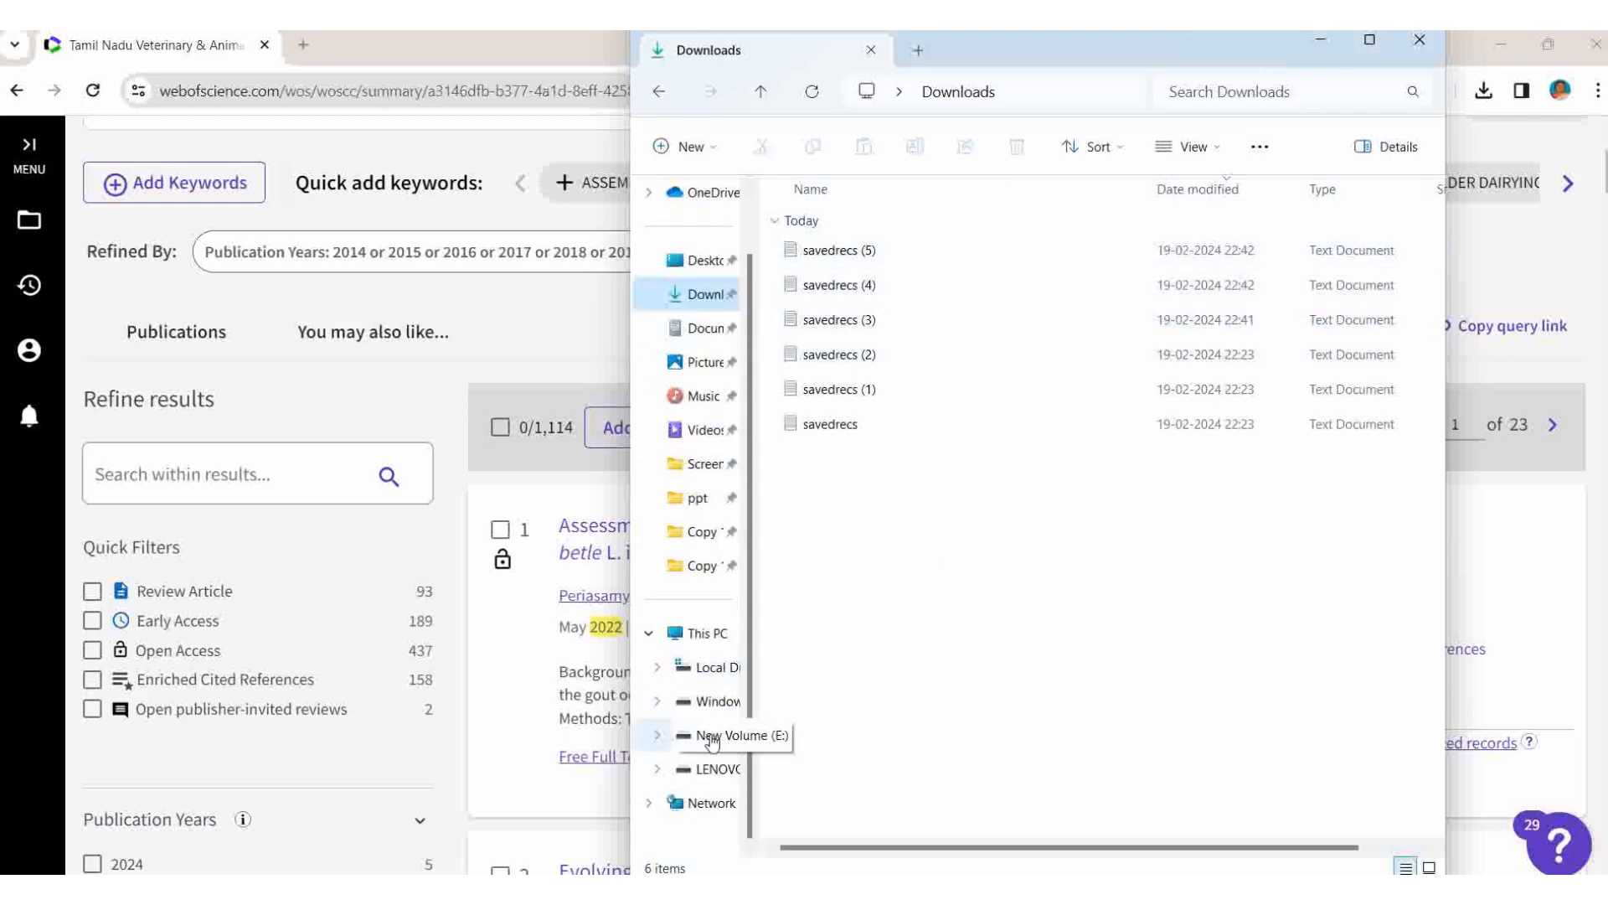
click(712, 739)
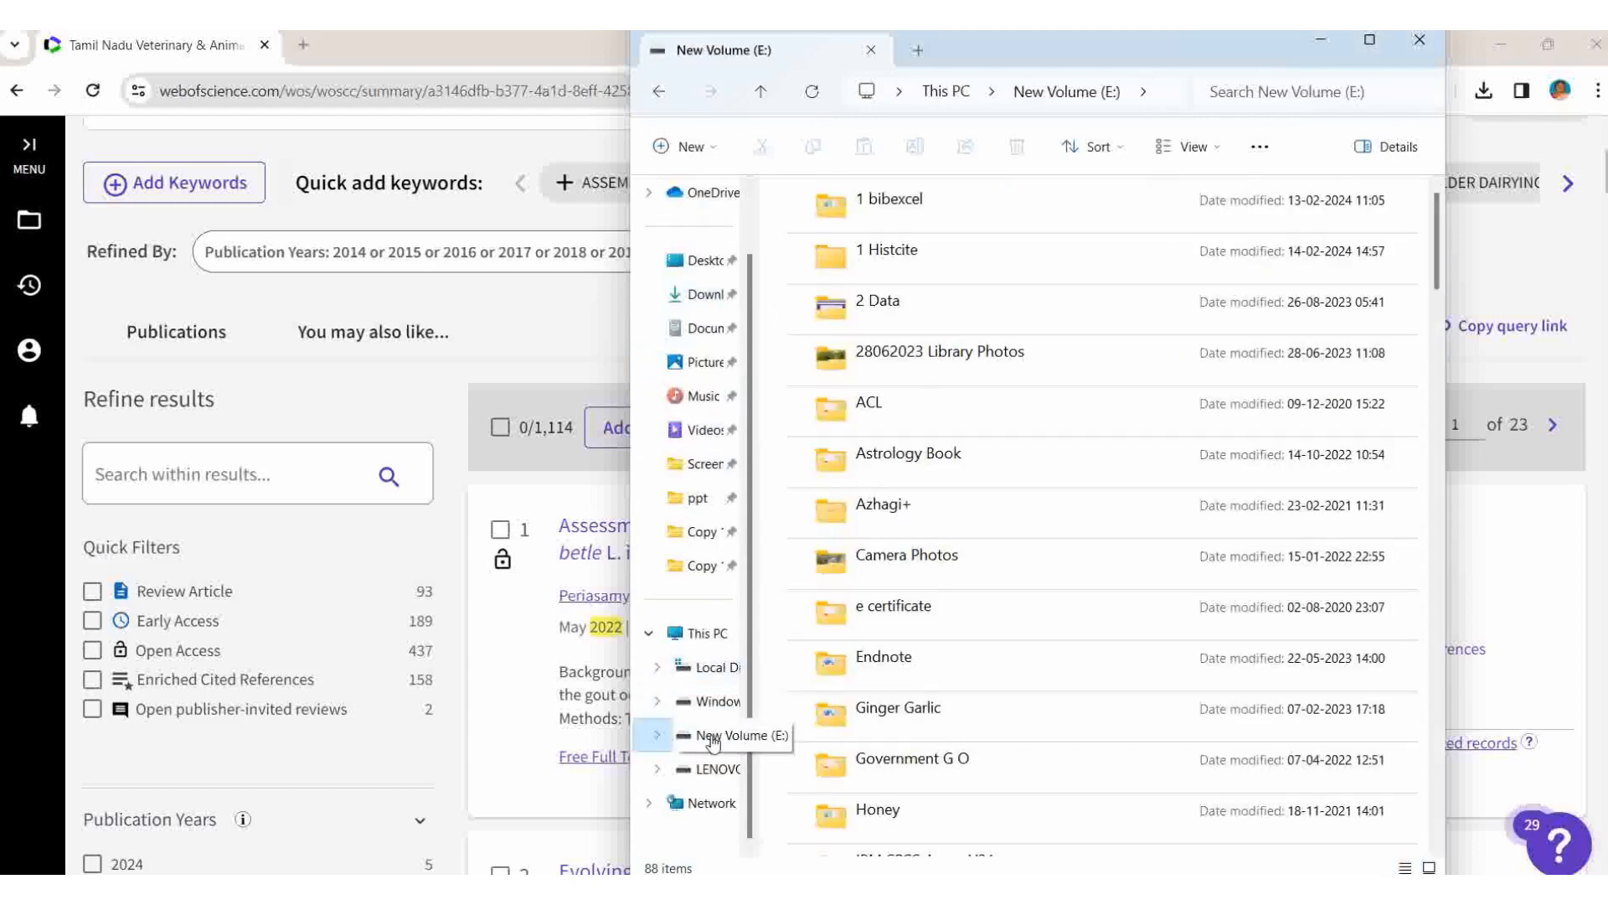
double_click(907, 207)
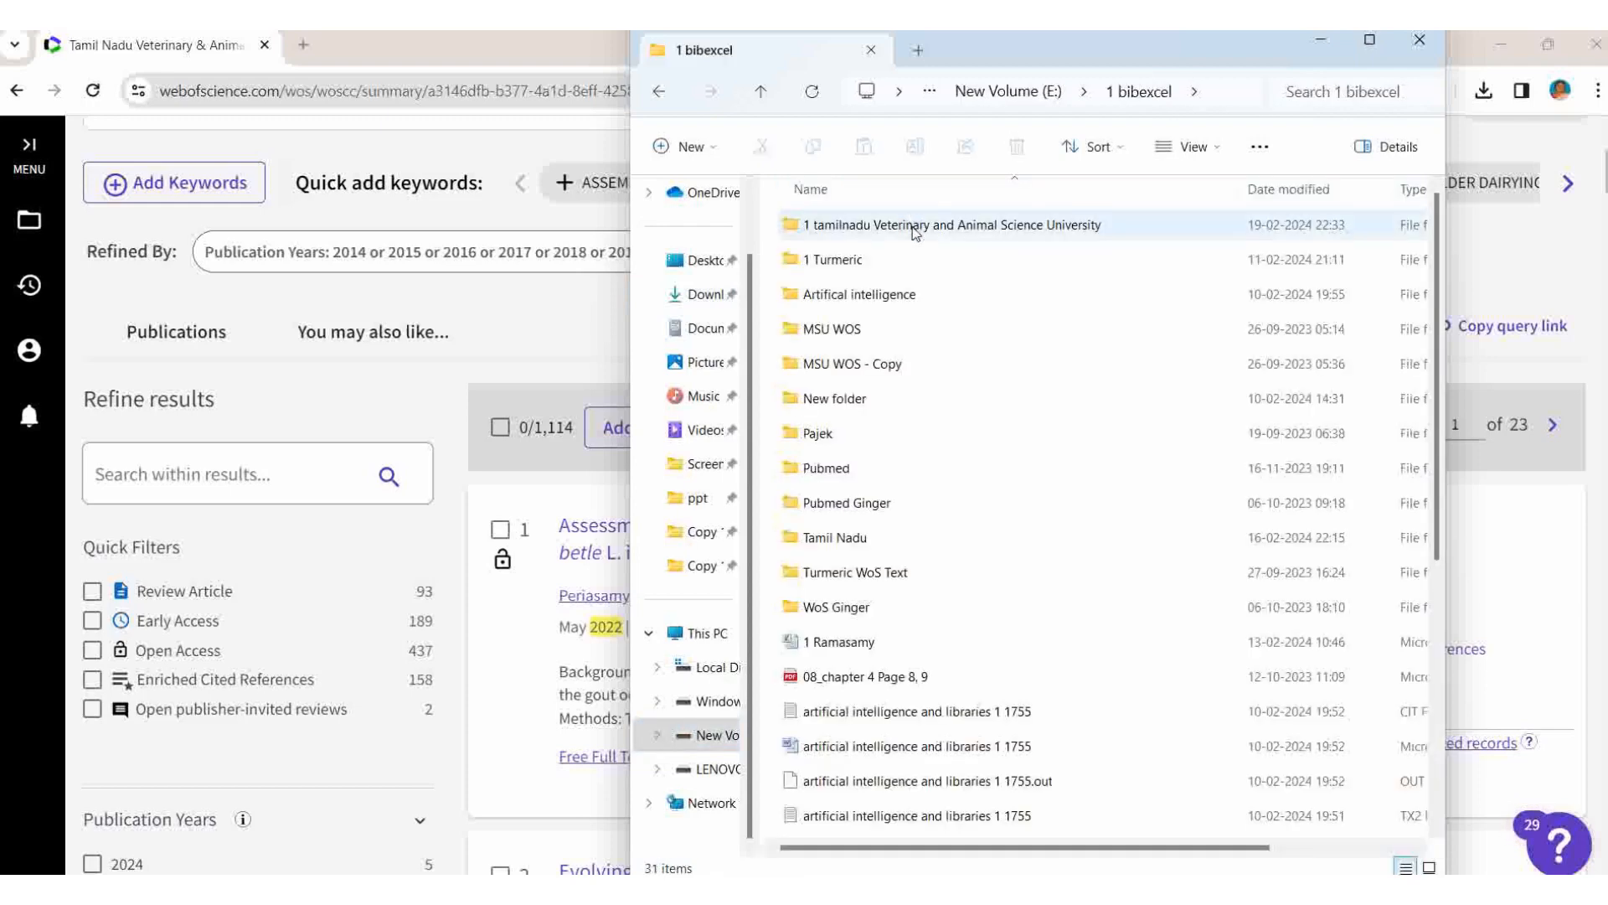
double_click(913, 226)
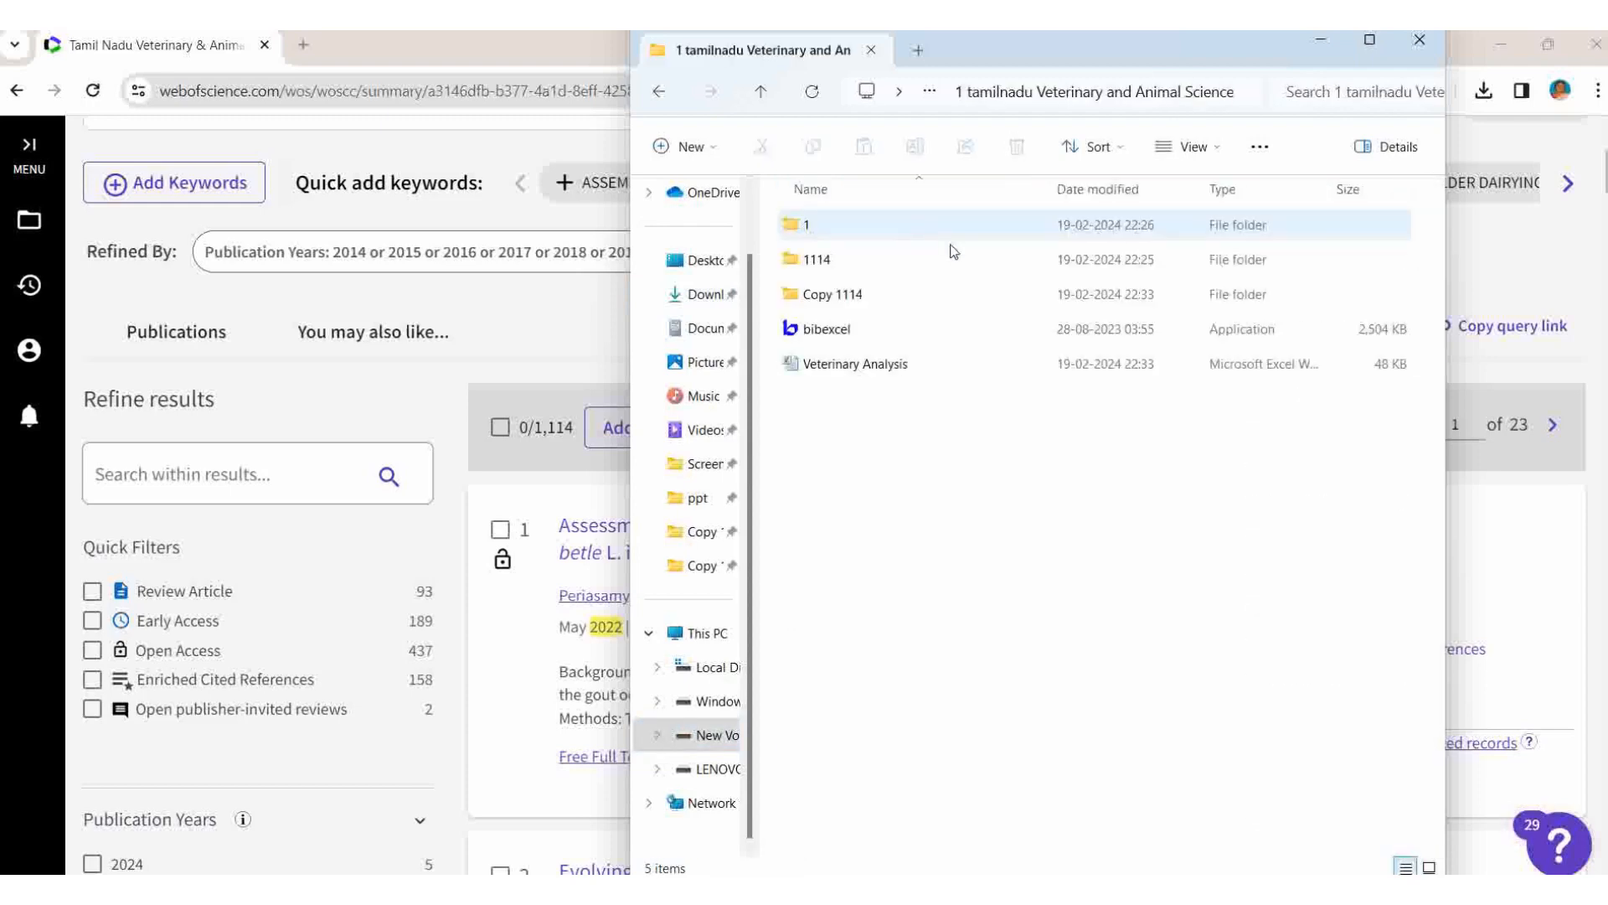
Step: Examine the text files in the 1114 and Copy 1114 folders and return to the parent folder
double_click(801, 264)
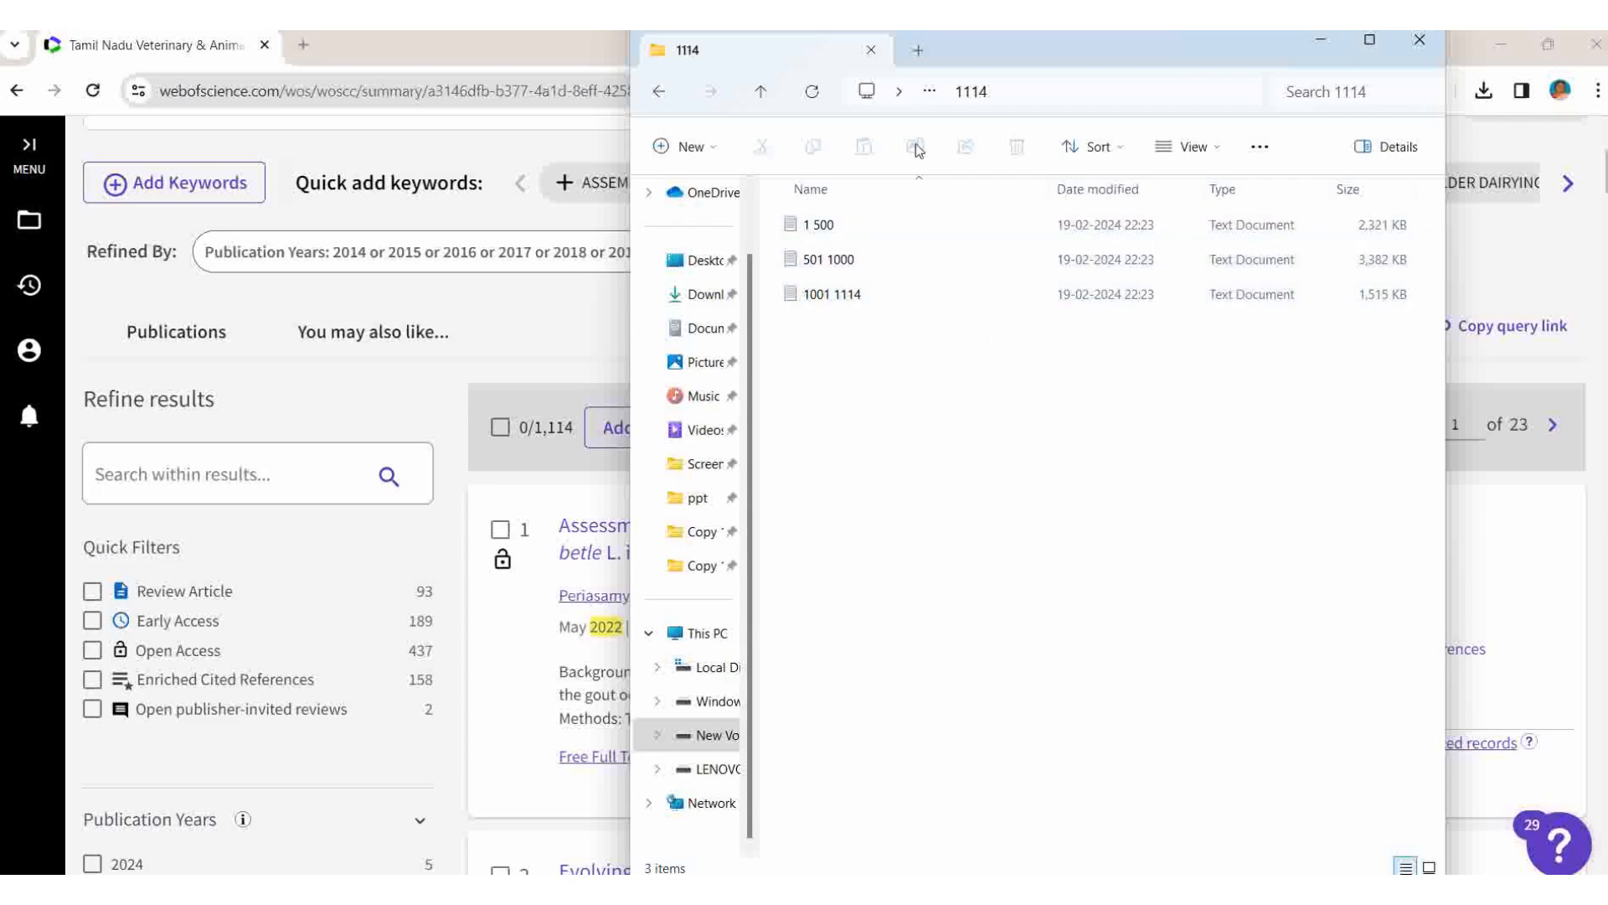
click(659, 90)
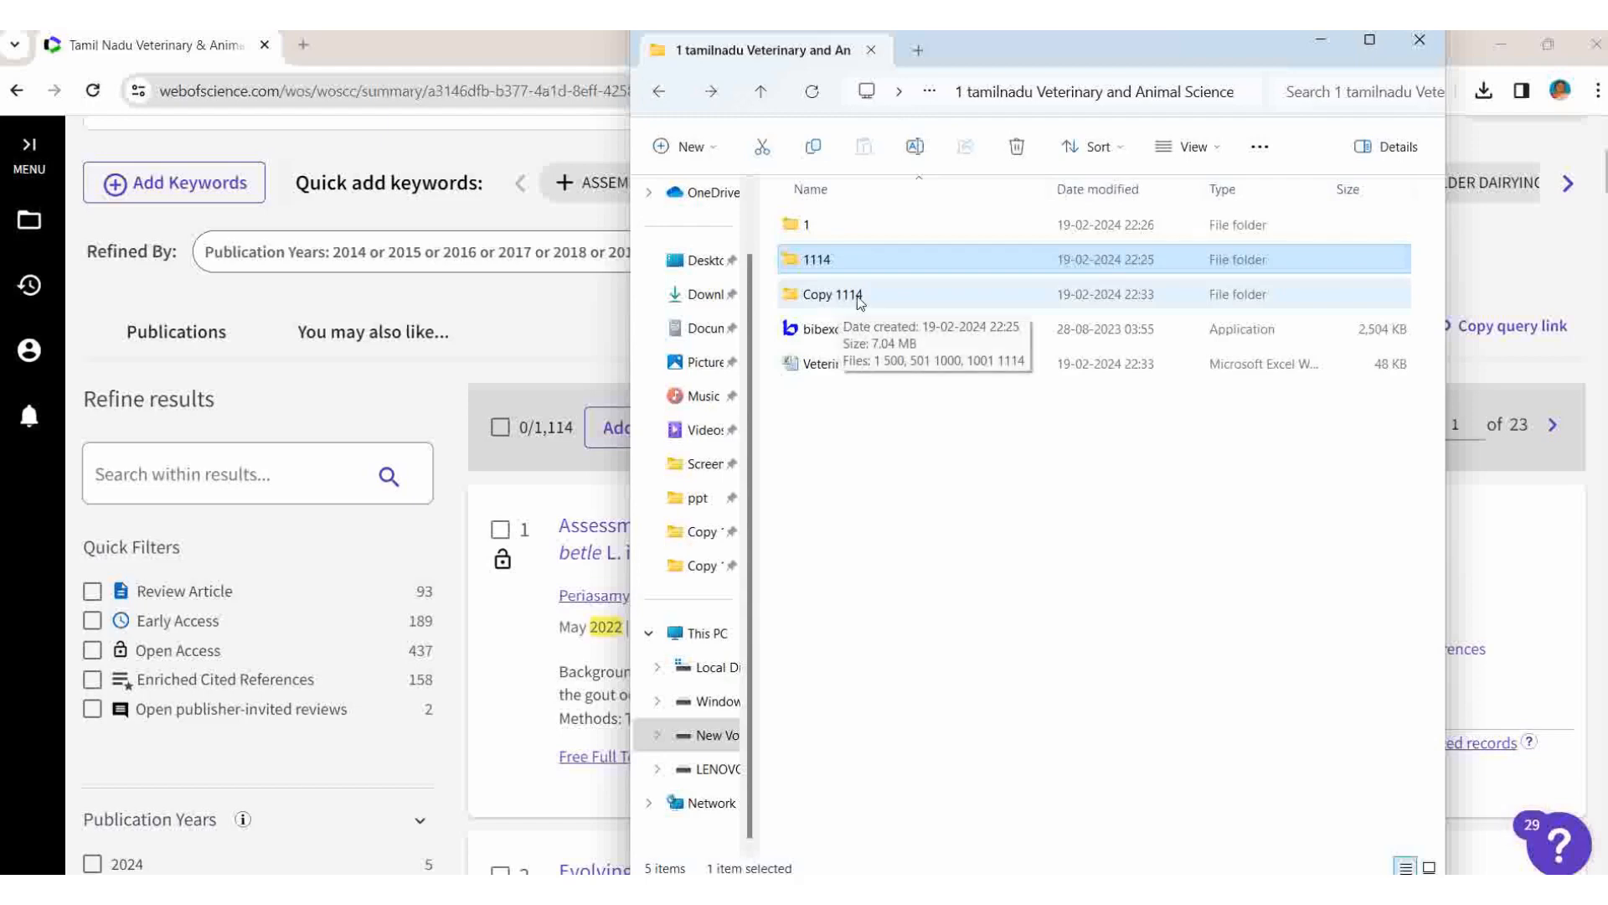
click(858, 297)
double_click(858, 295)
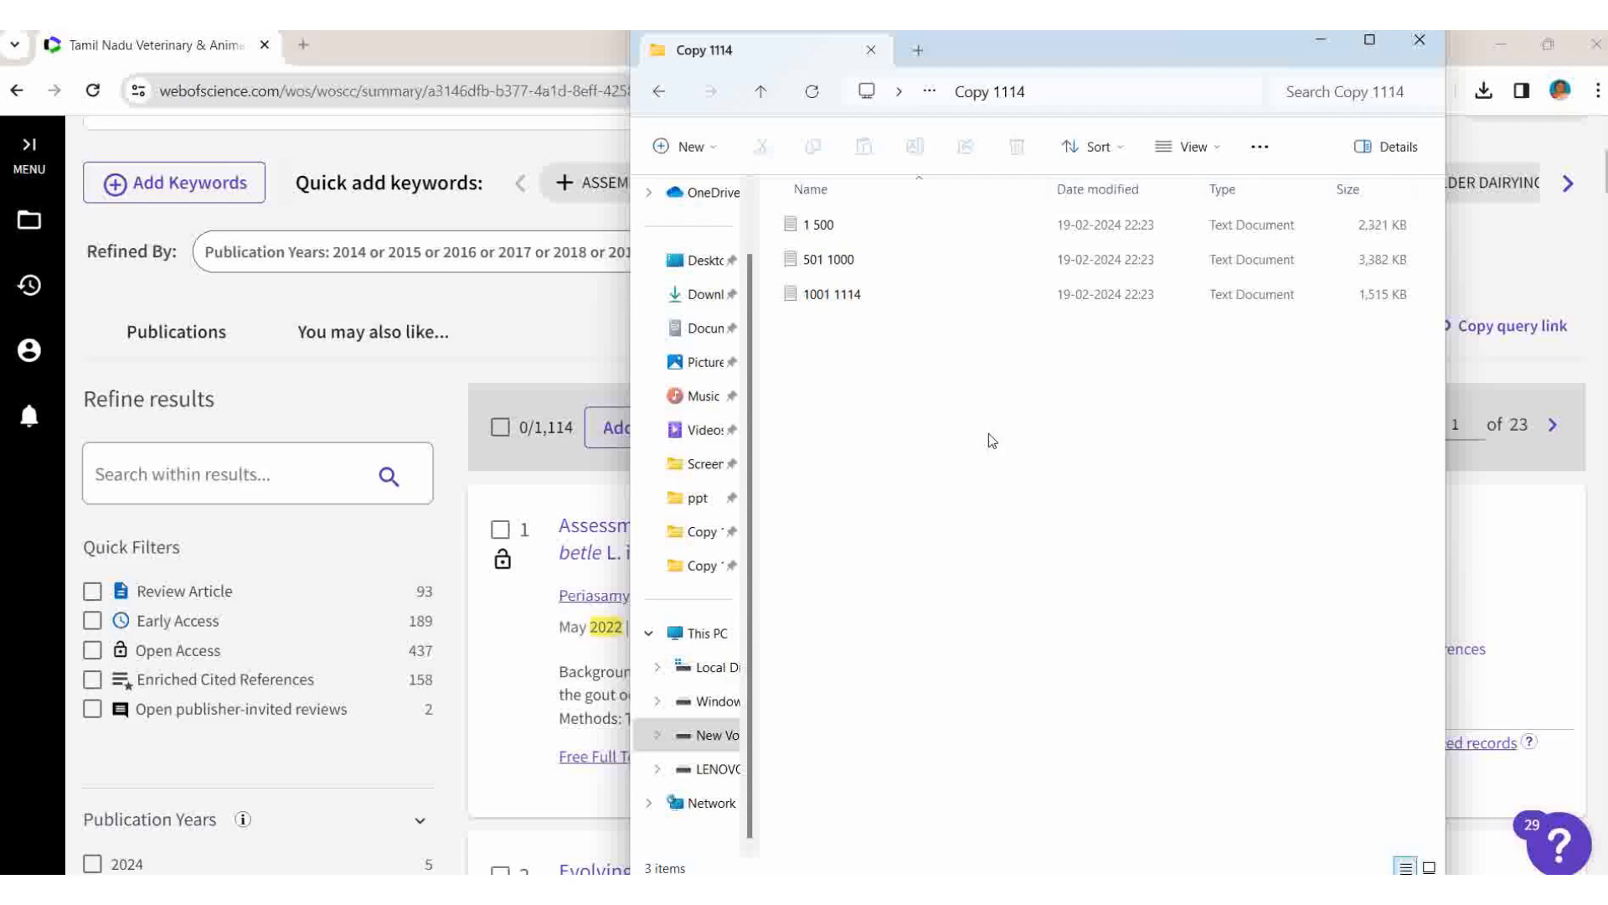
click(661, 95)
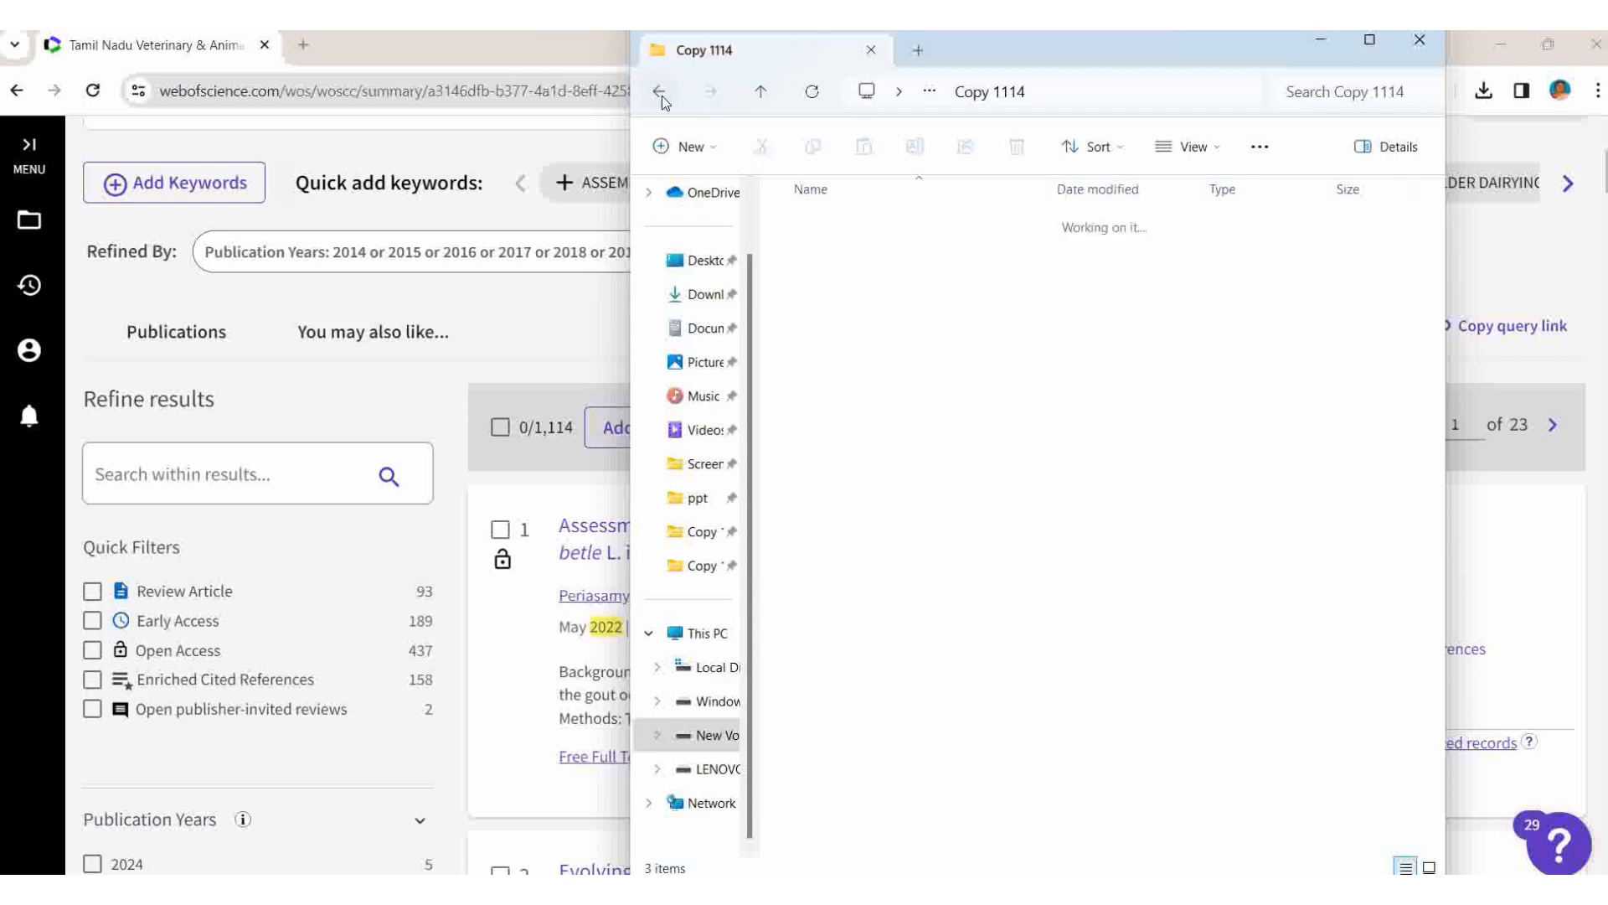
click(961, 501)
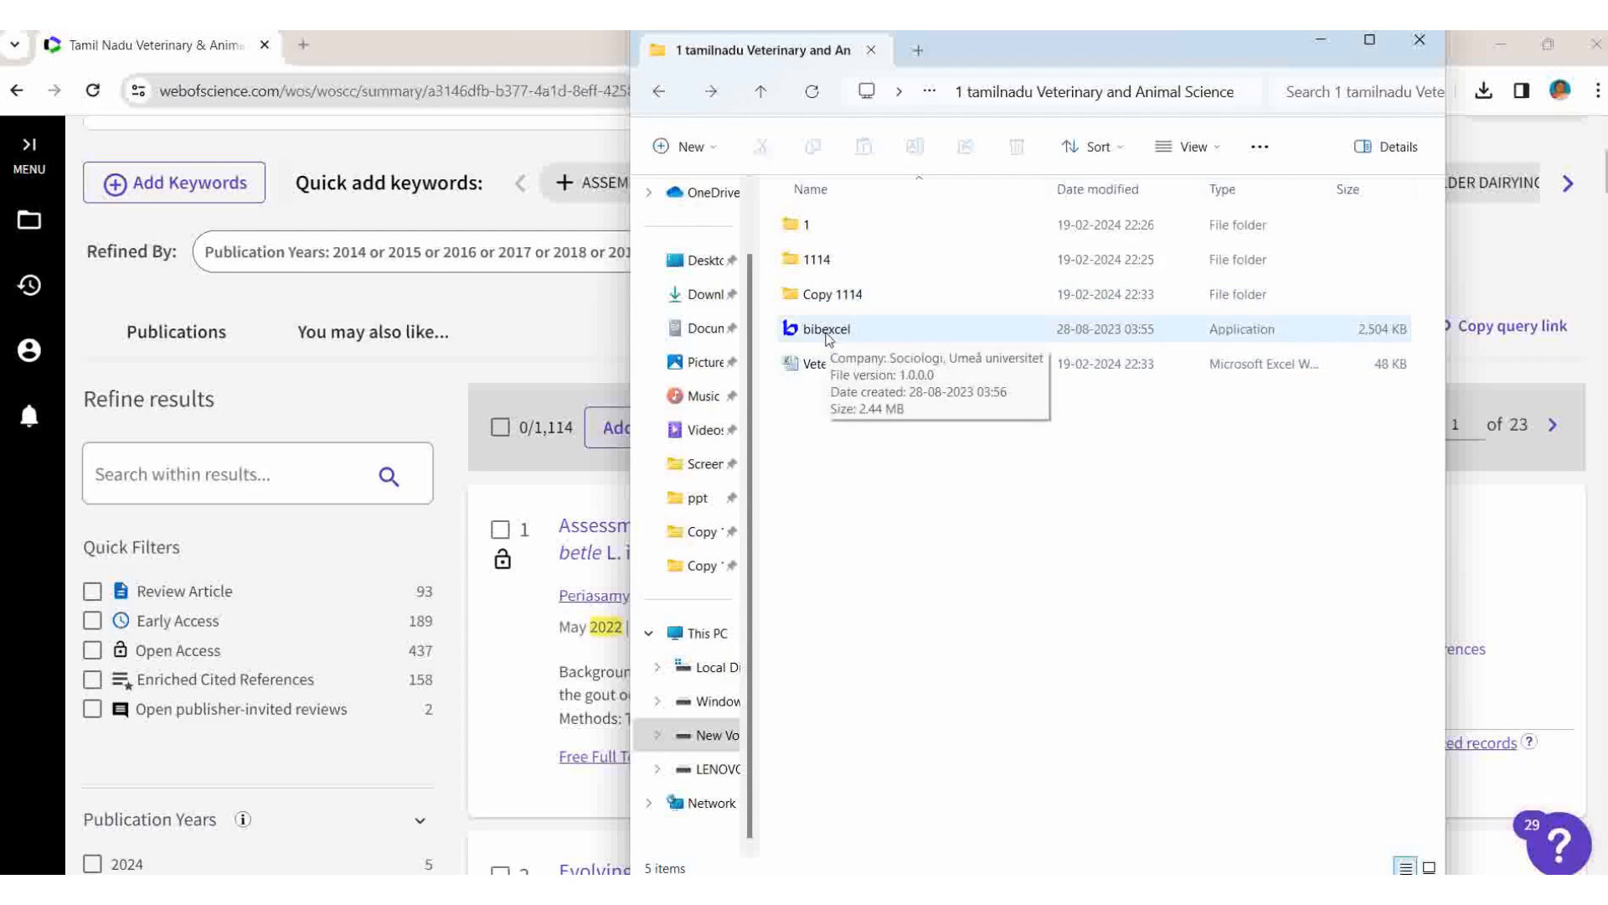
Step: Maximize the File Explorer window showing the university's project folder
click(1369, 42)
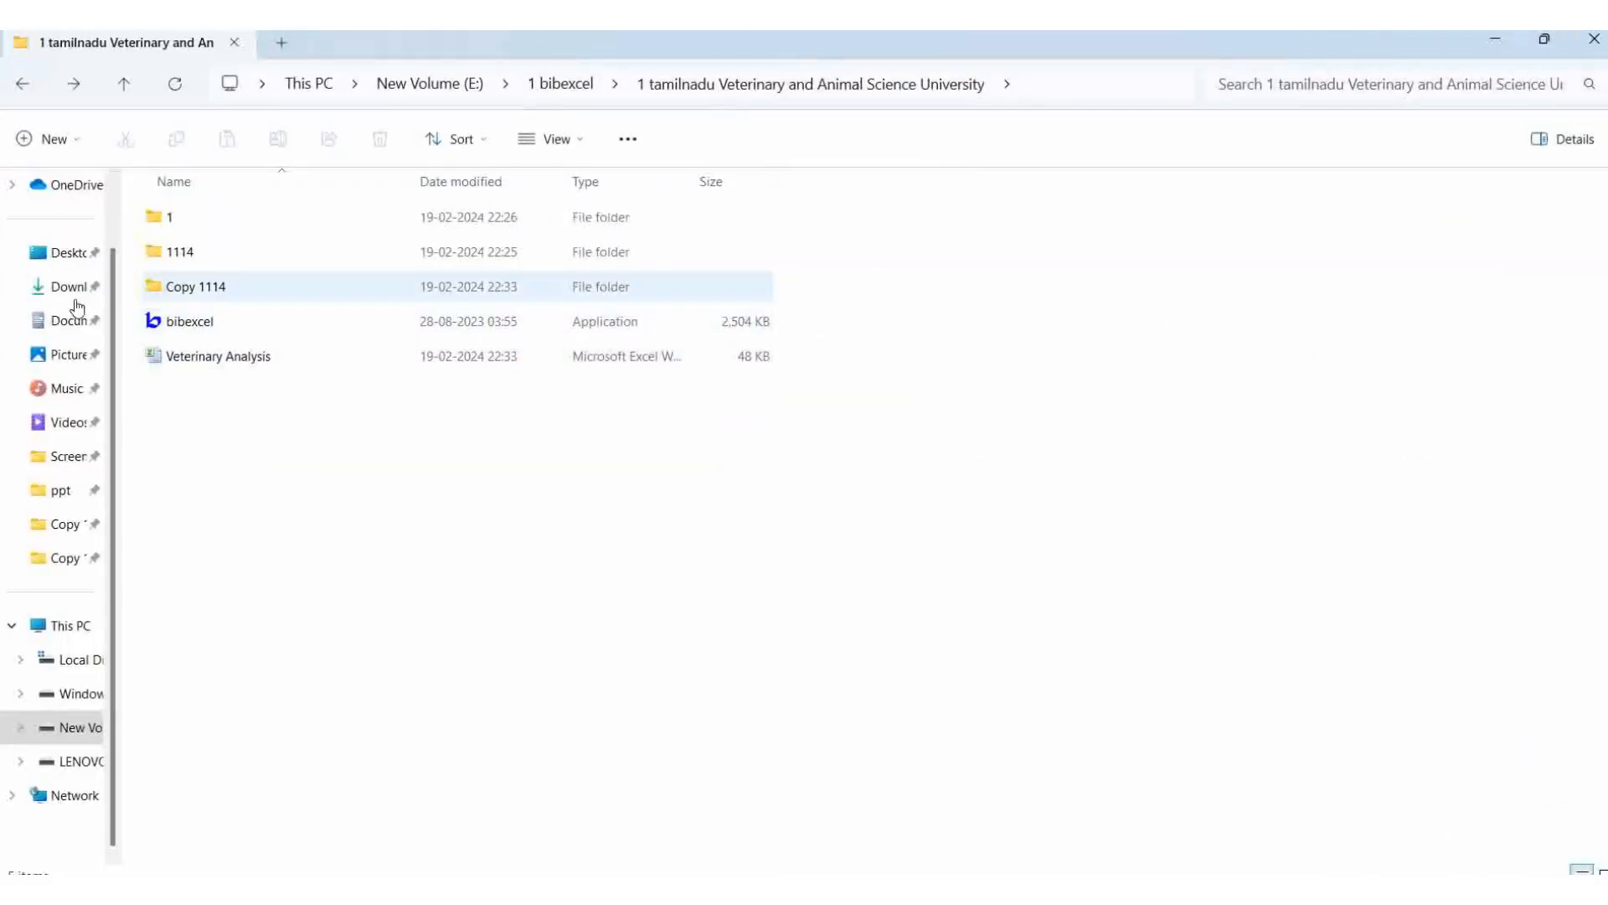
mouse_move(192, 326)
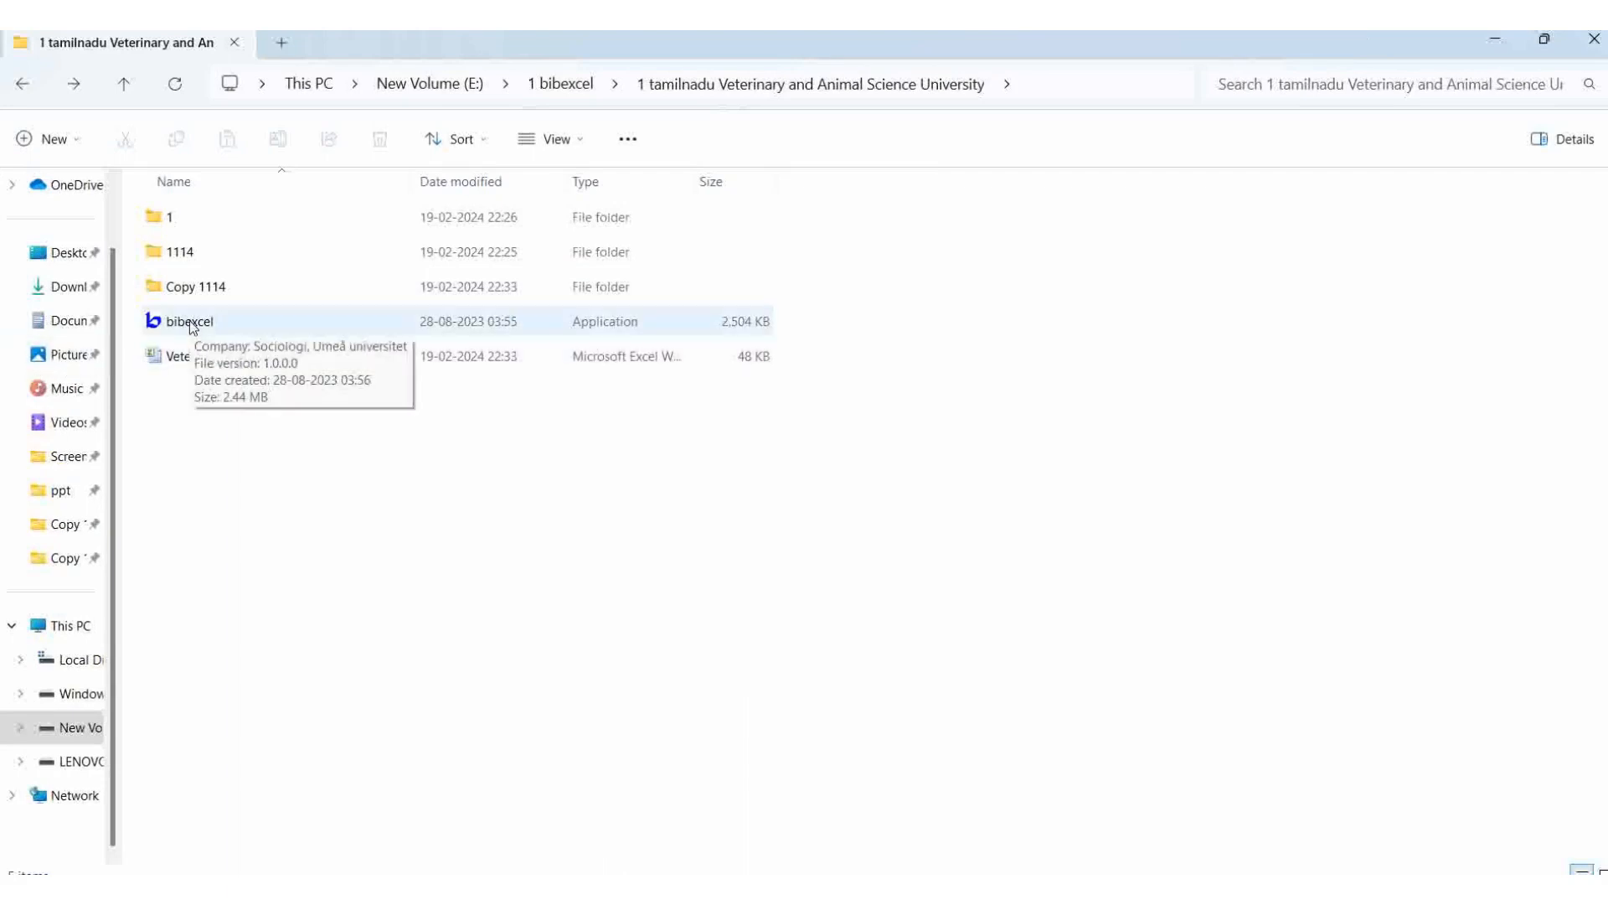
Step: Launch BibExcel from the project folder and select all three text files in the Copy 1114 folder
double_click(192, 325)
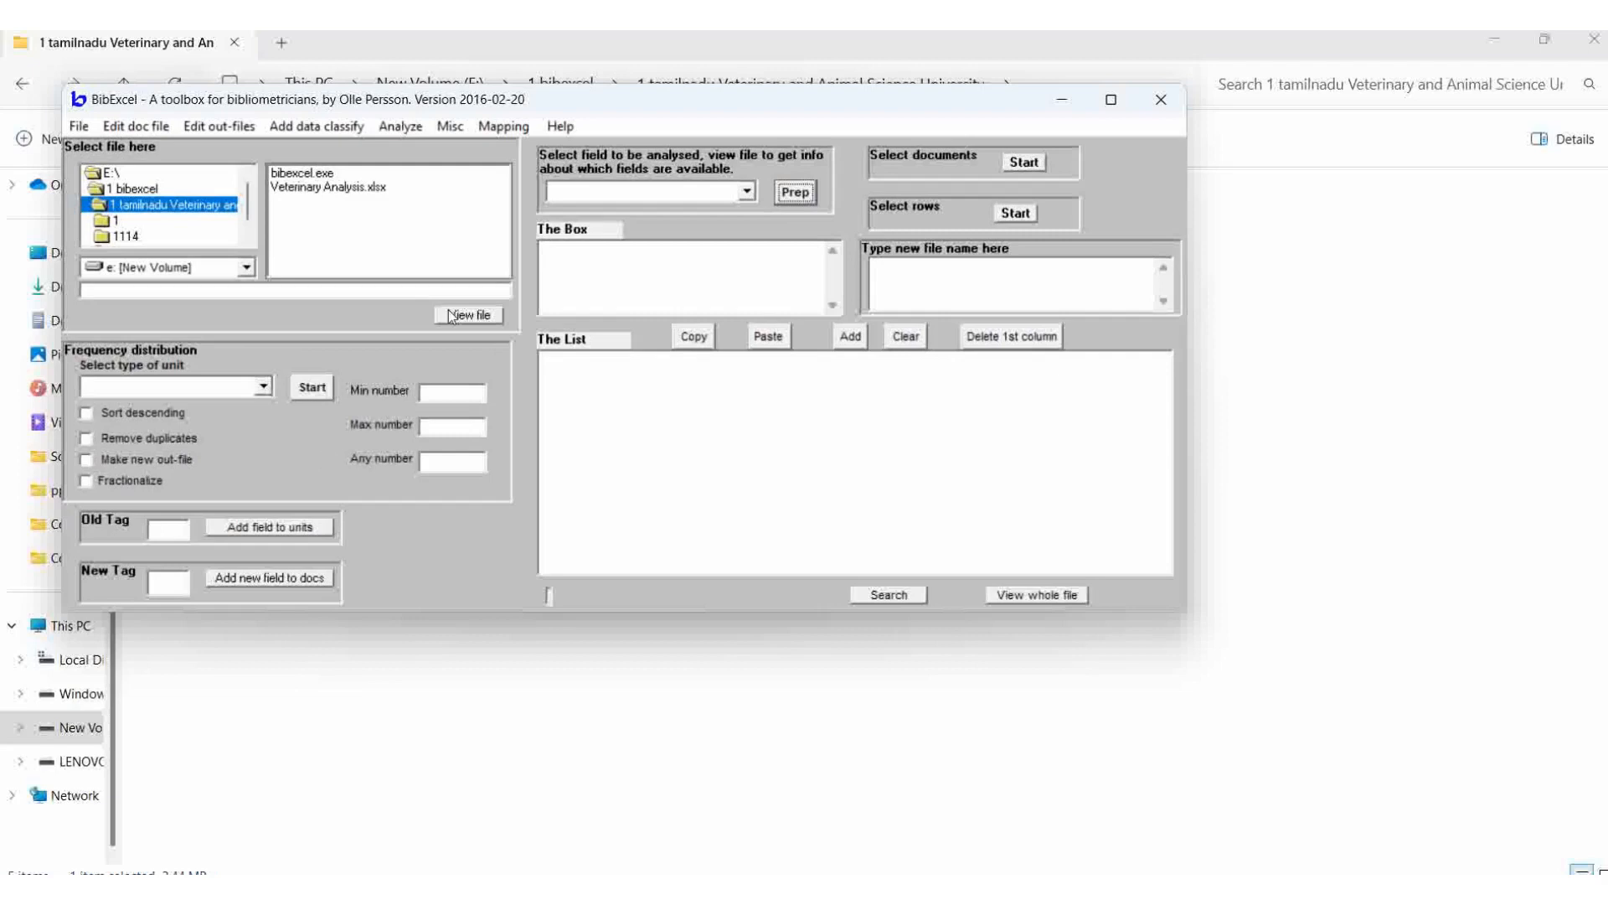
click(248, 235)
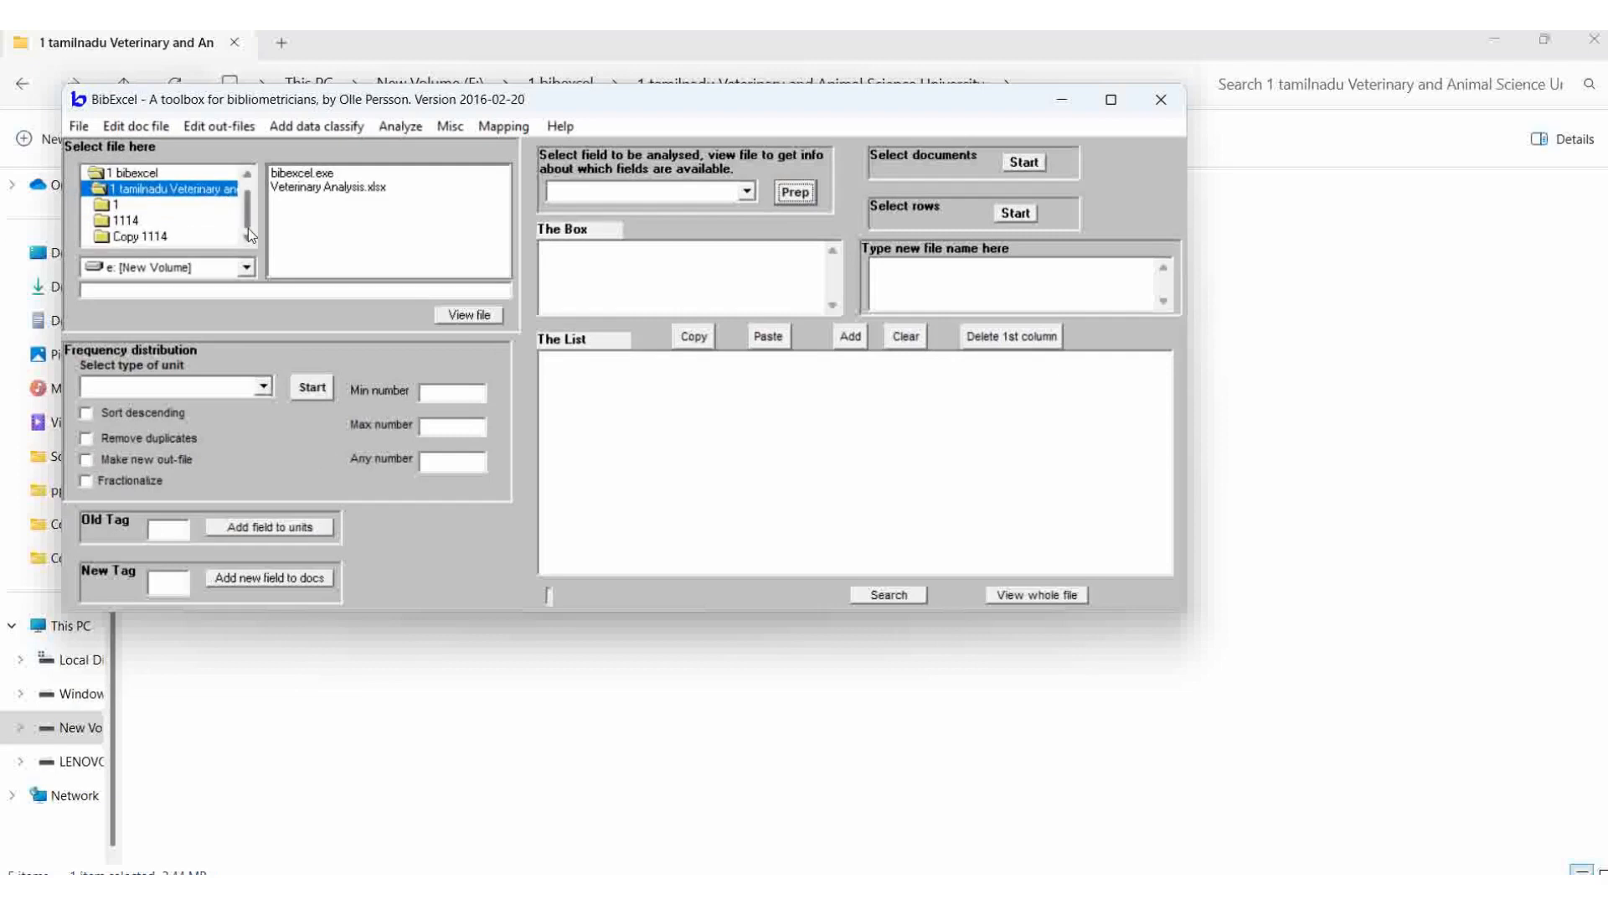
double_click(138, 236)
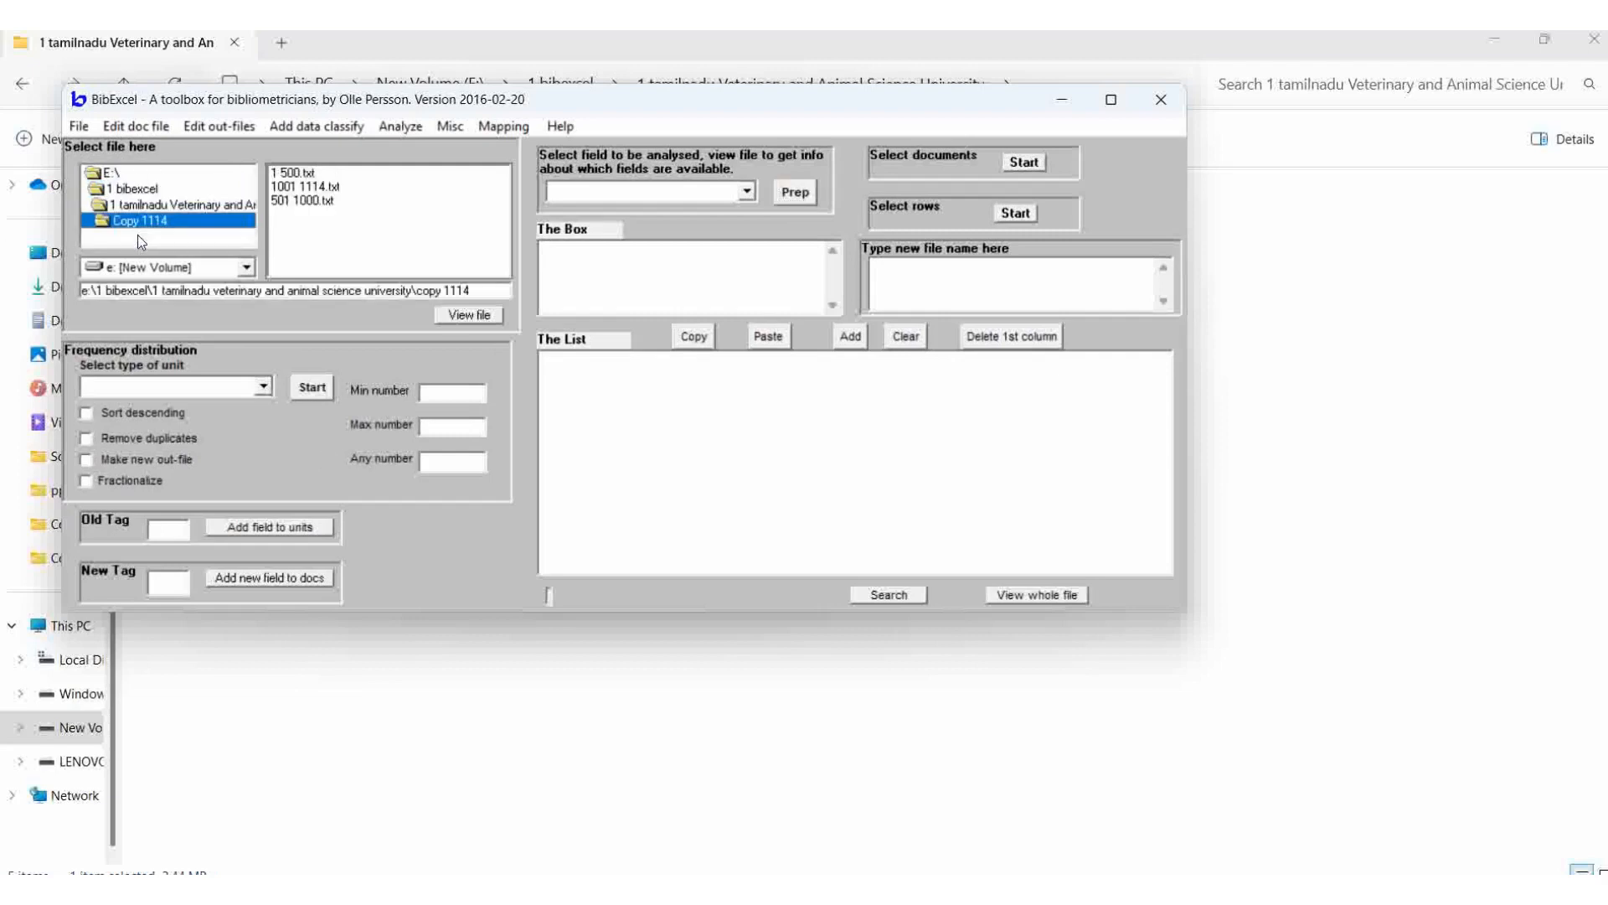
click(295, 173)
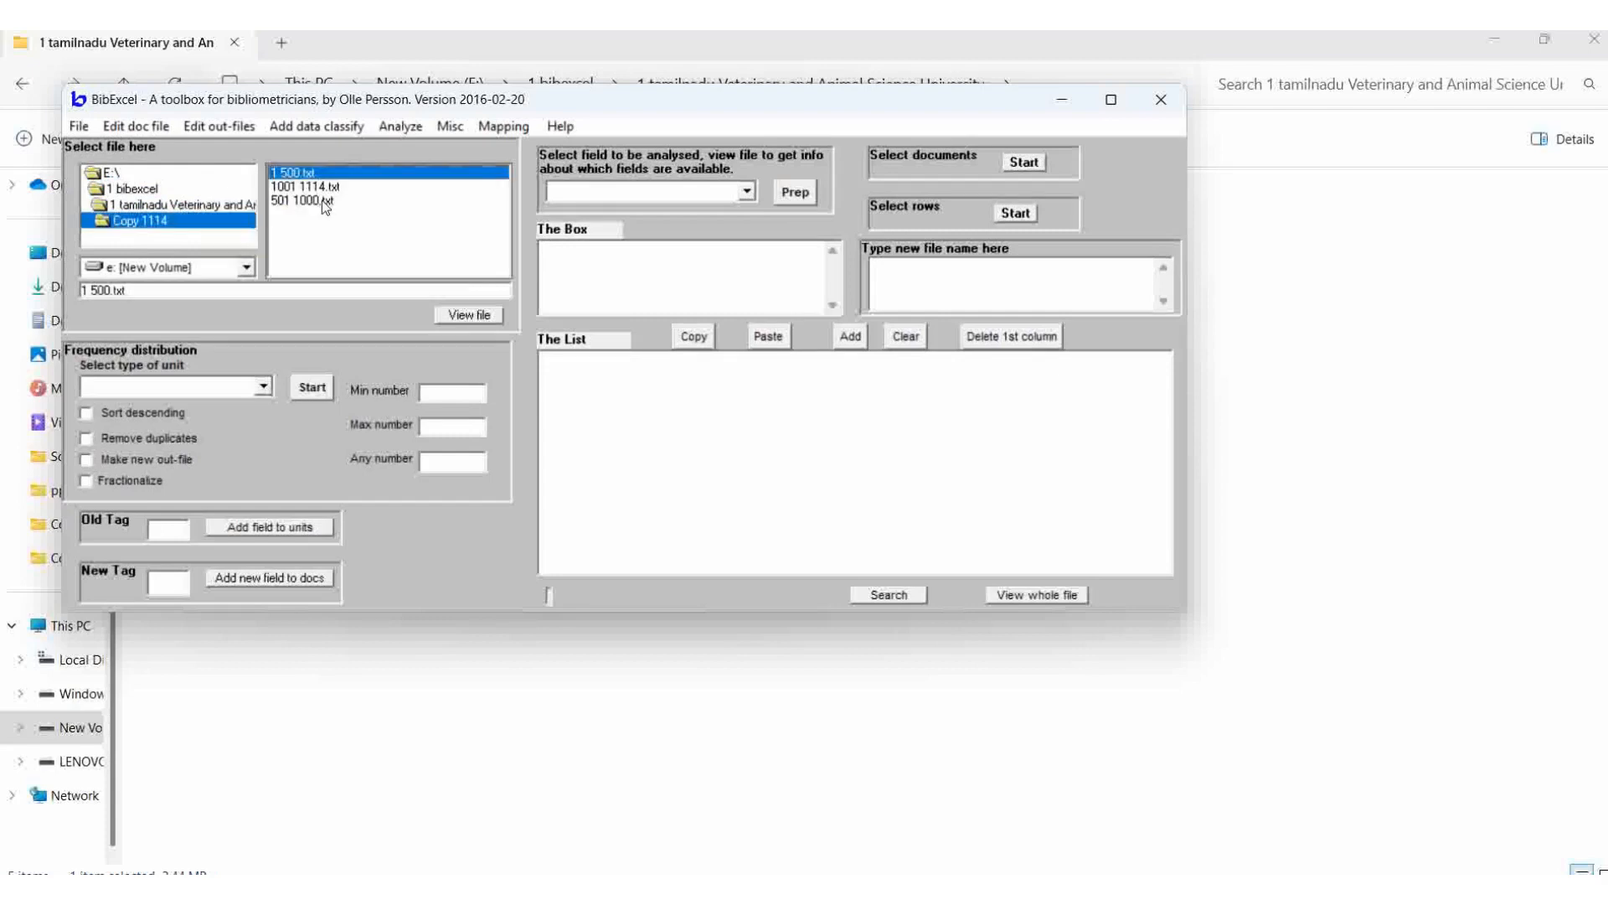
shift+click(322, 200)
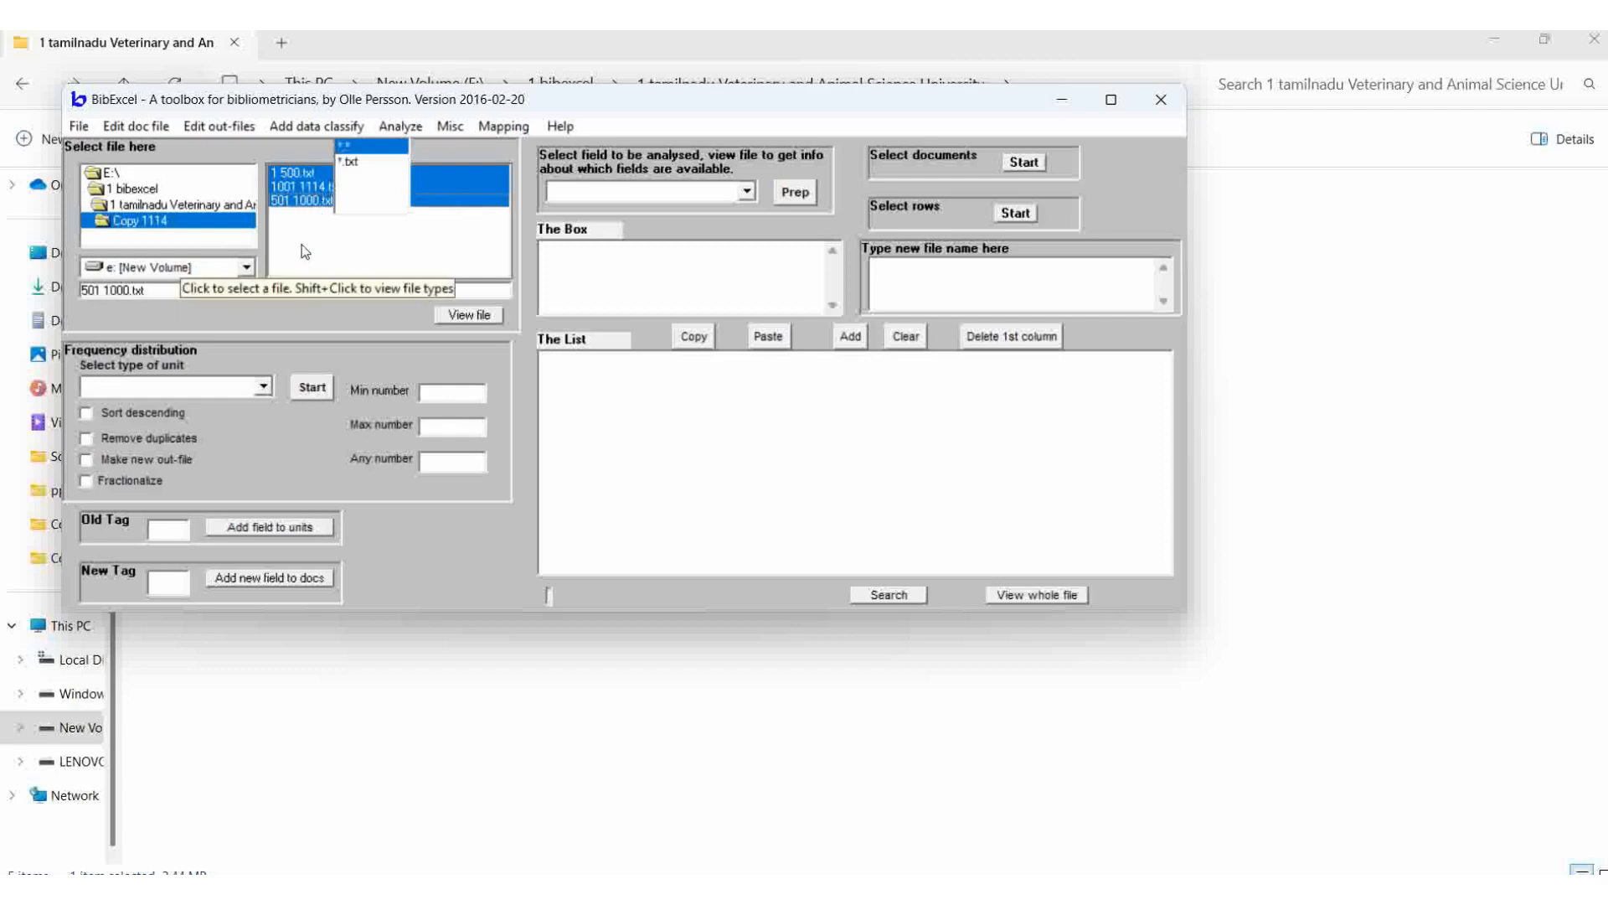
Step: Switch to File Explorer and create a text document named "0 1114" in the Copy 1114 folder
click(506, 769)
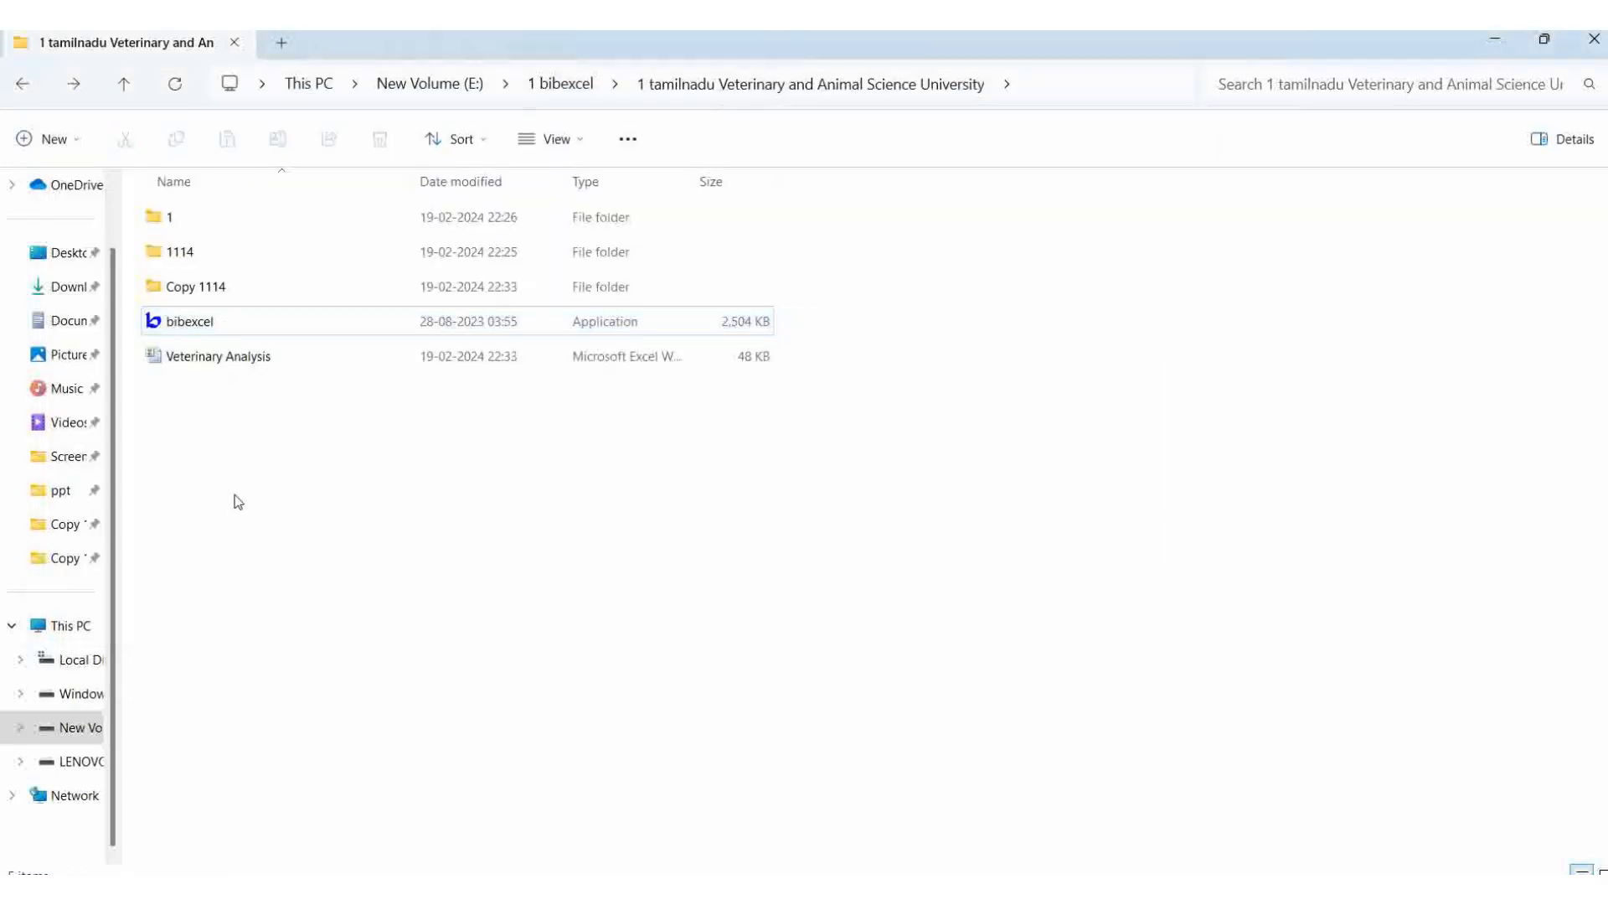
double_click(209, 289)
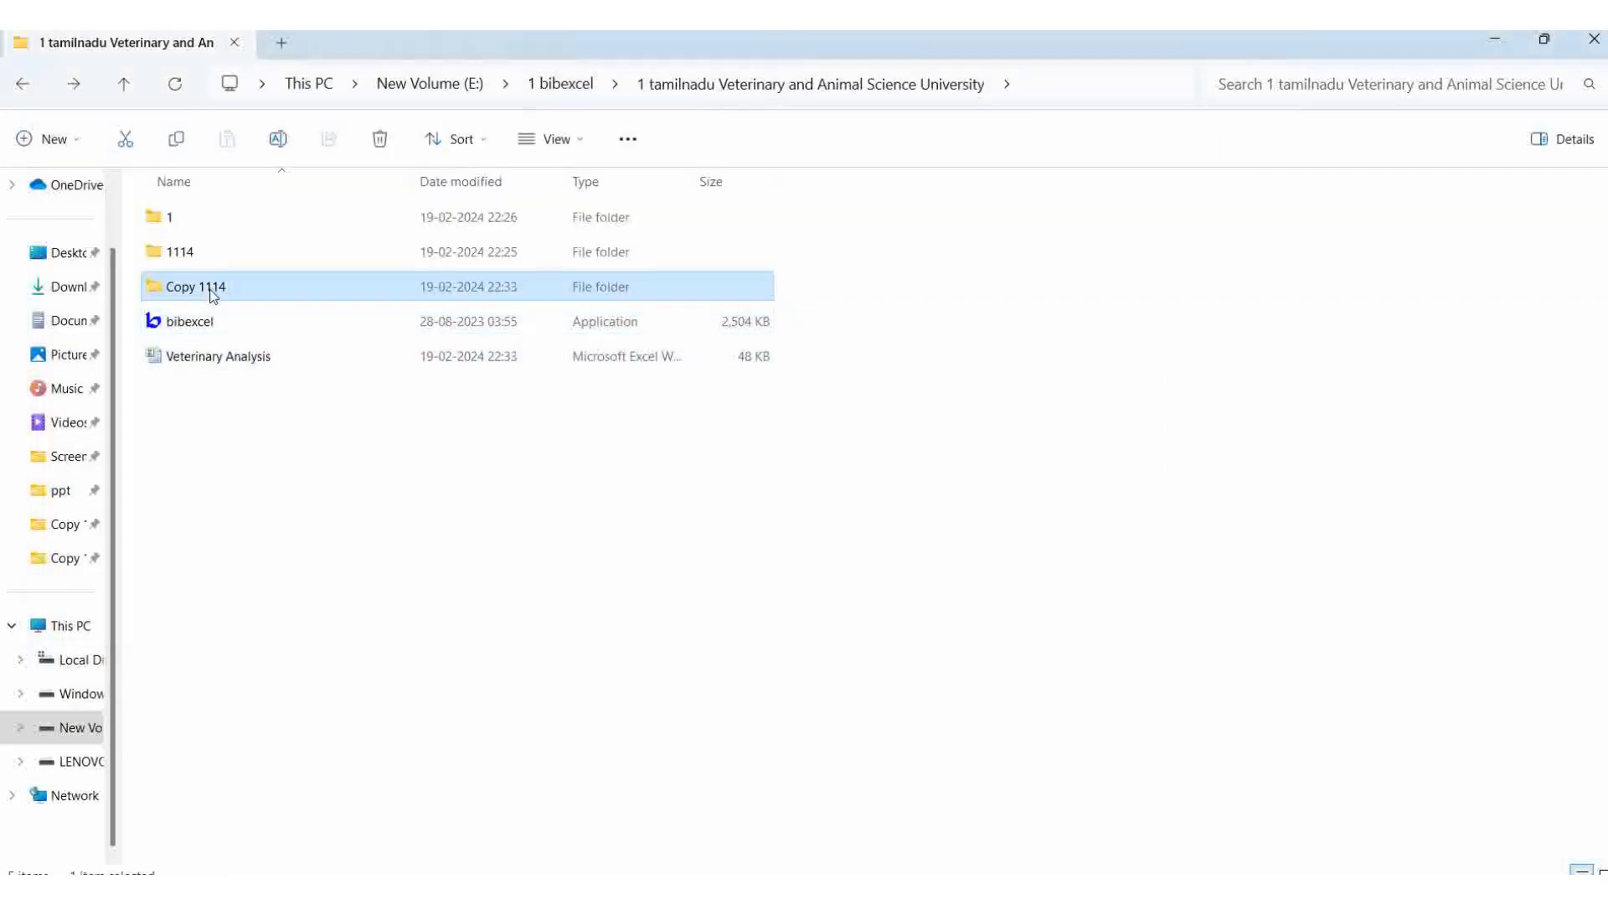
right_click(377, 415)
mouse_move(459, 586)
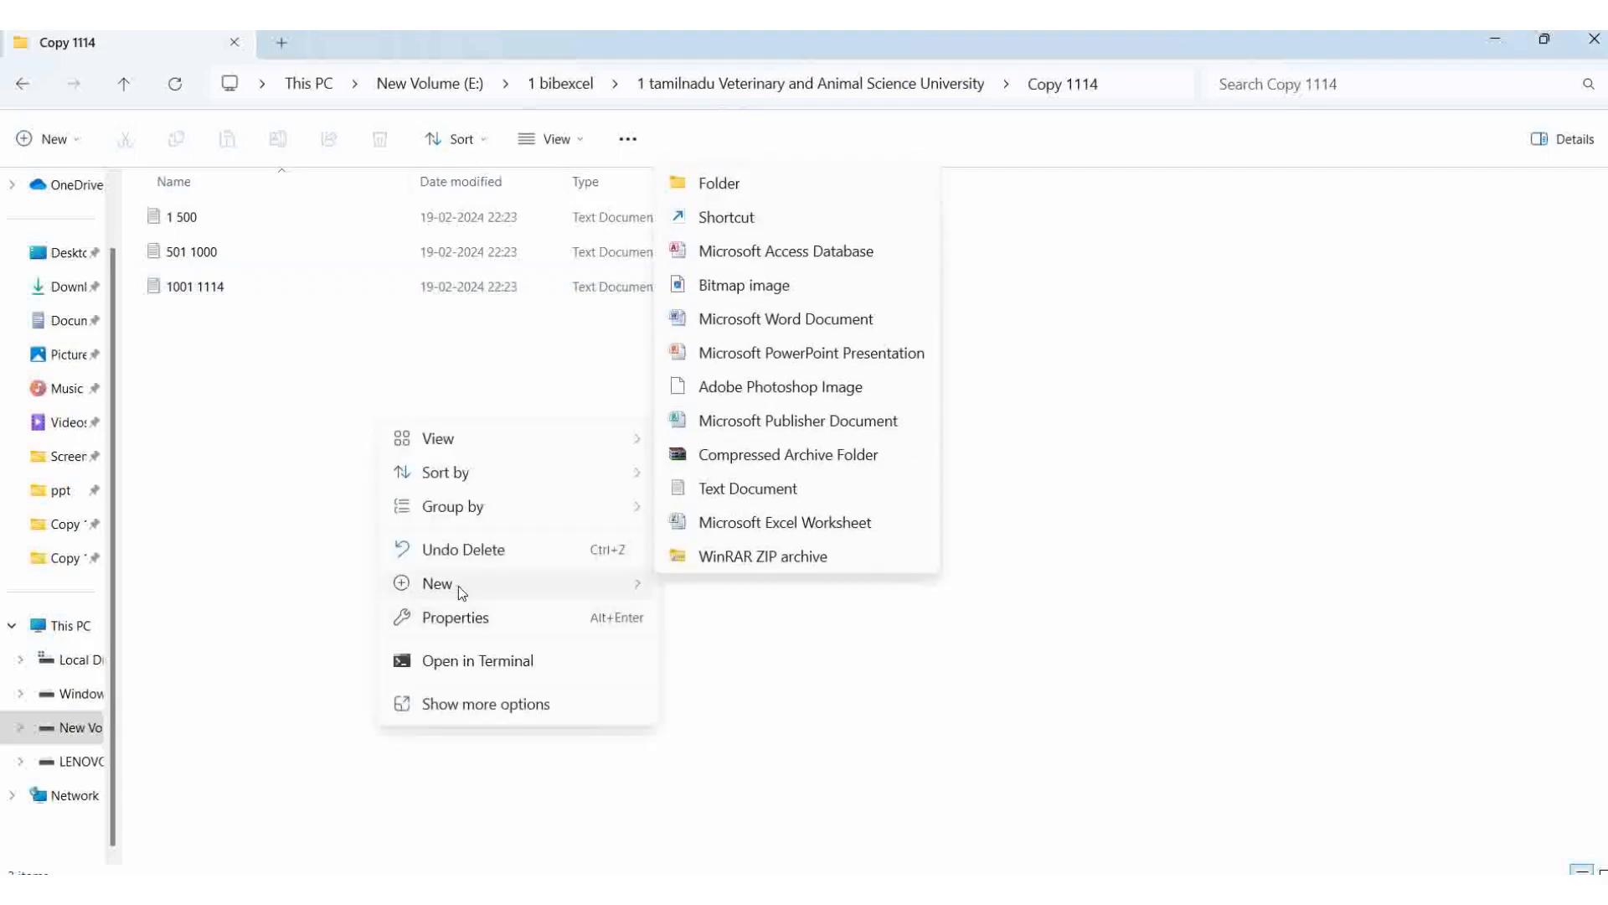
click(718, 486)
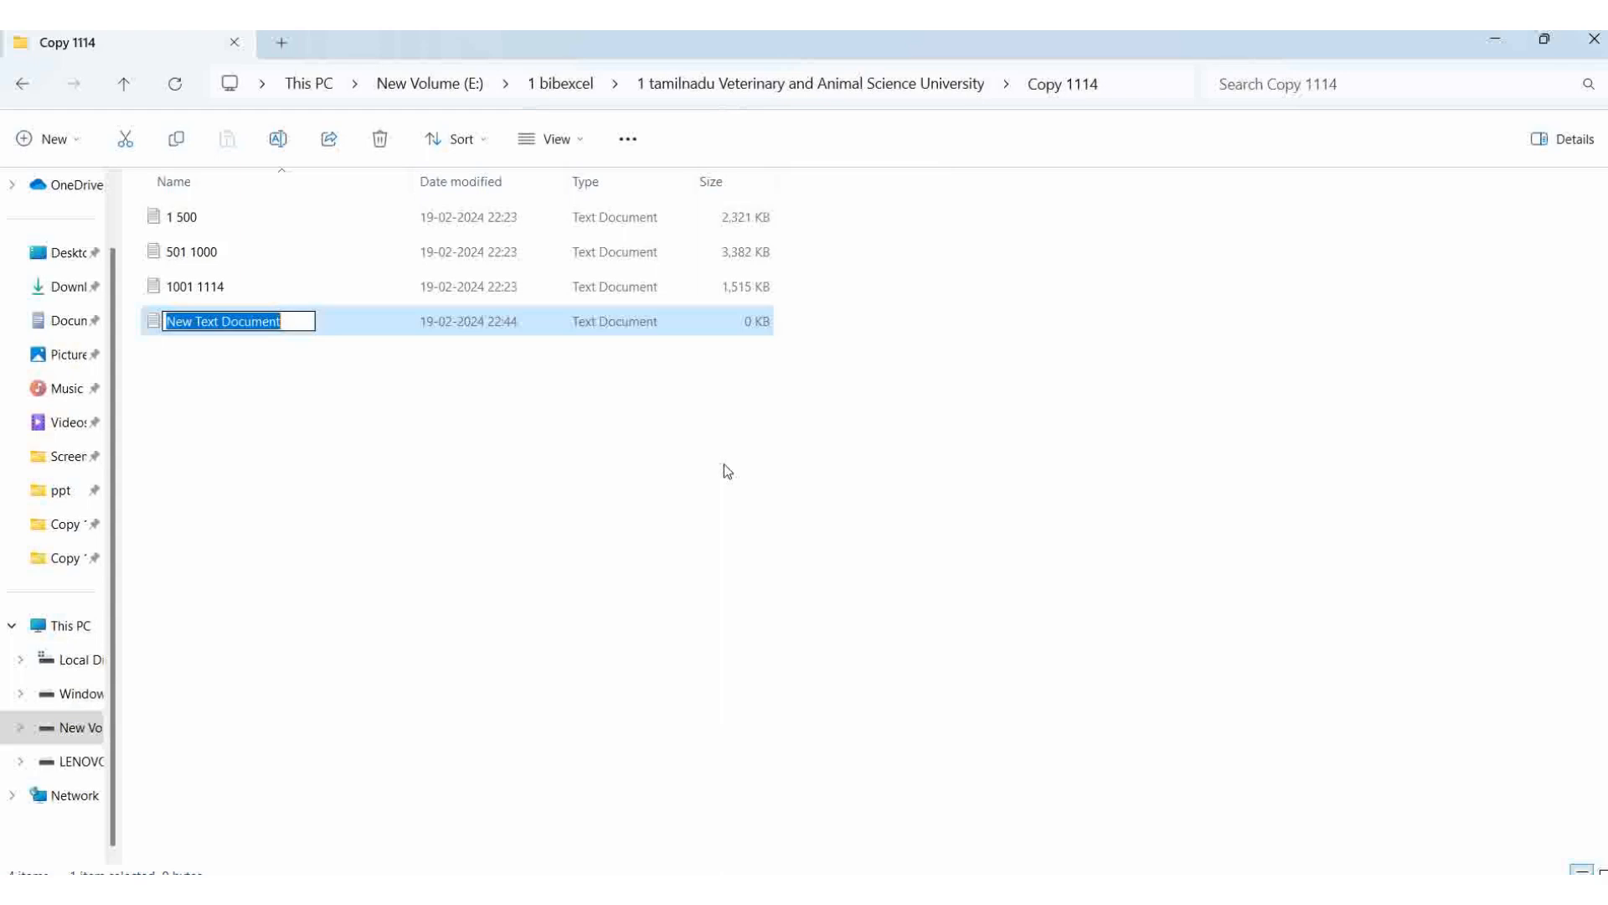
text(0)
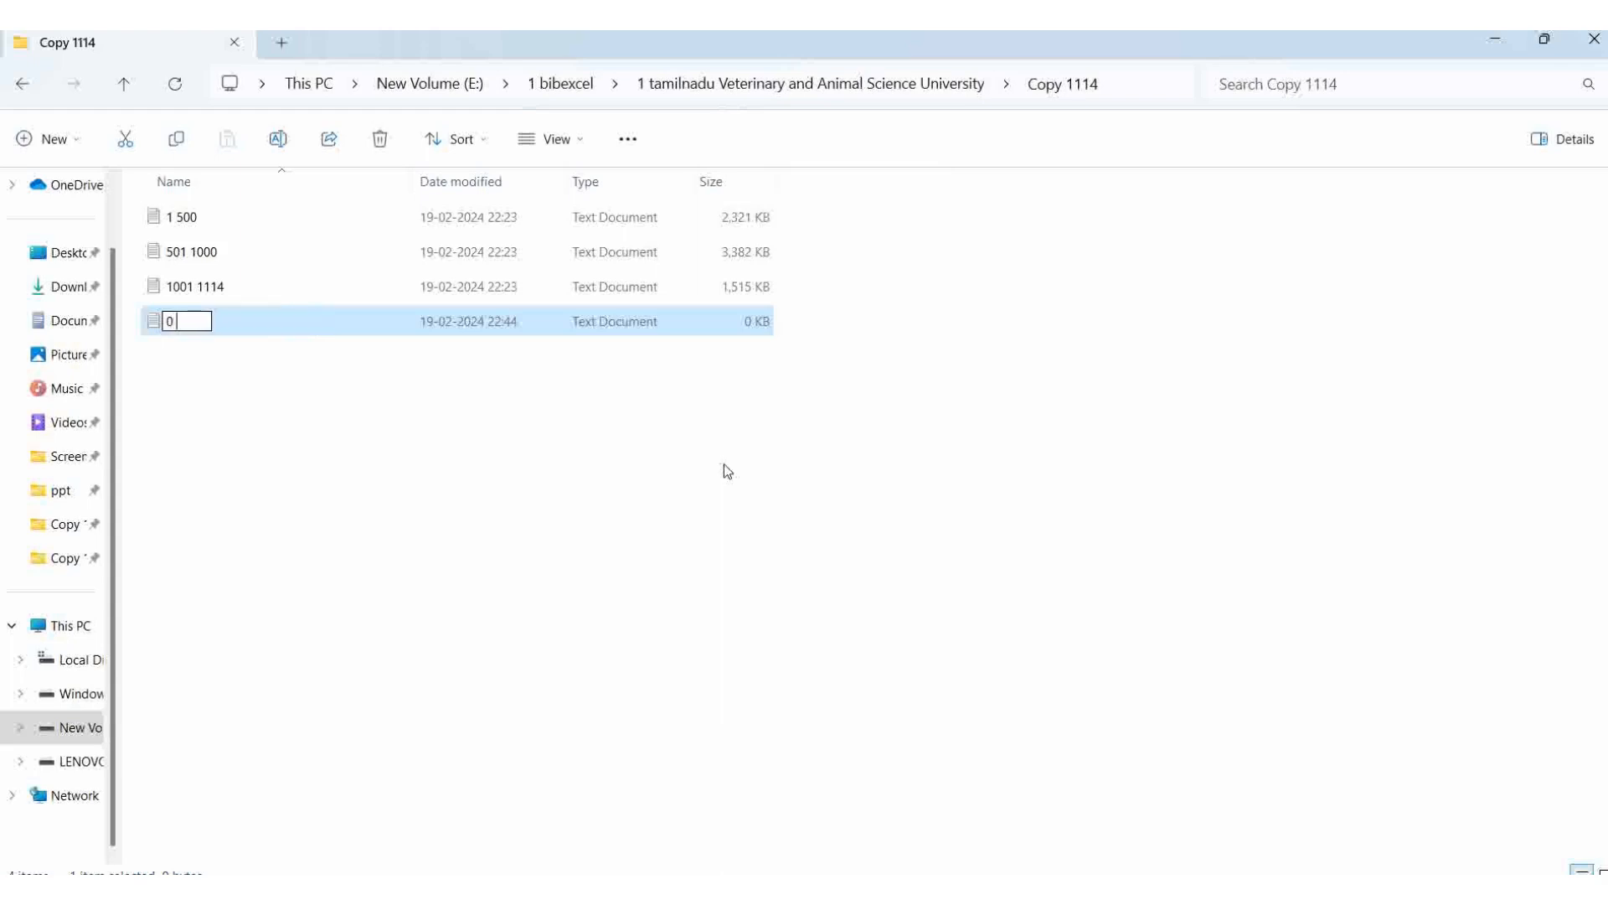
text( 1114)
click(363, 575)
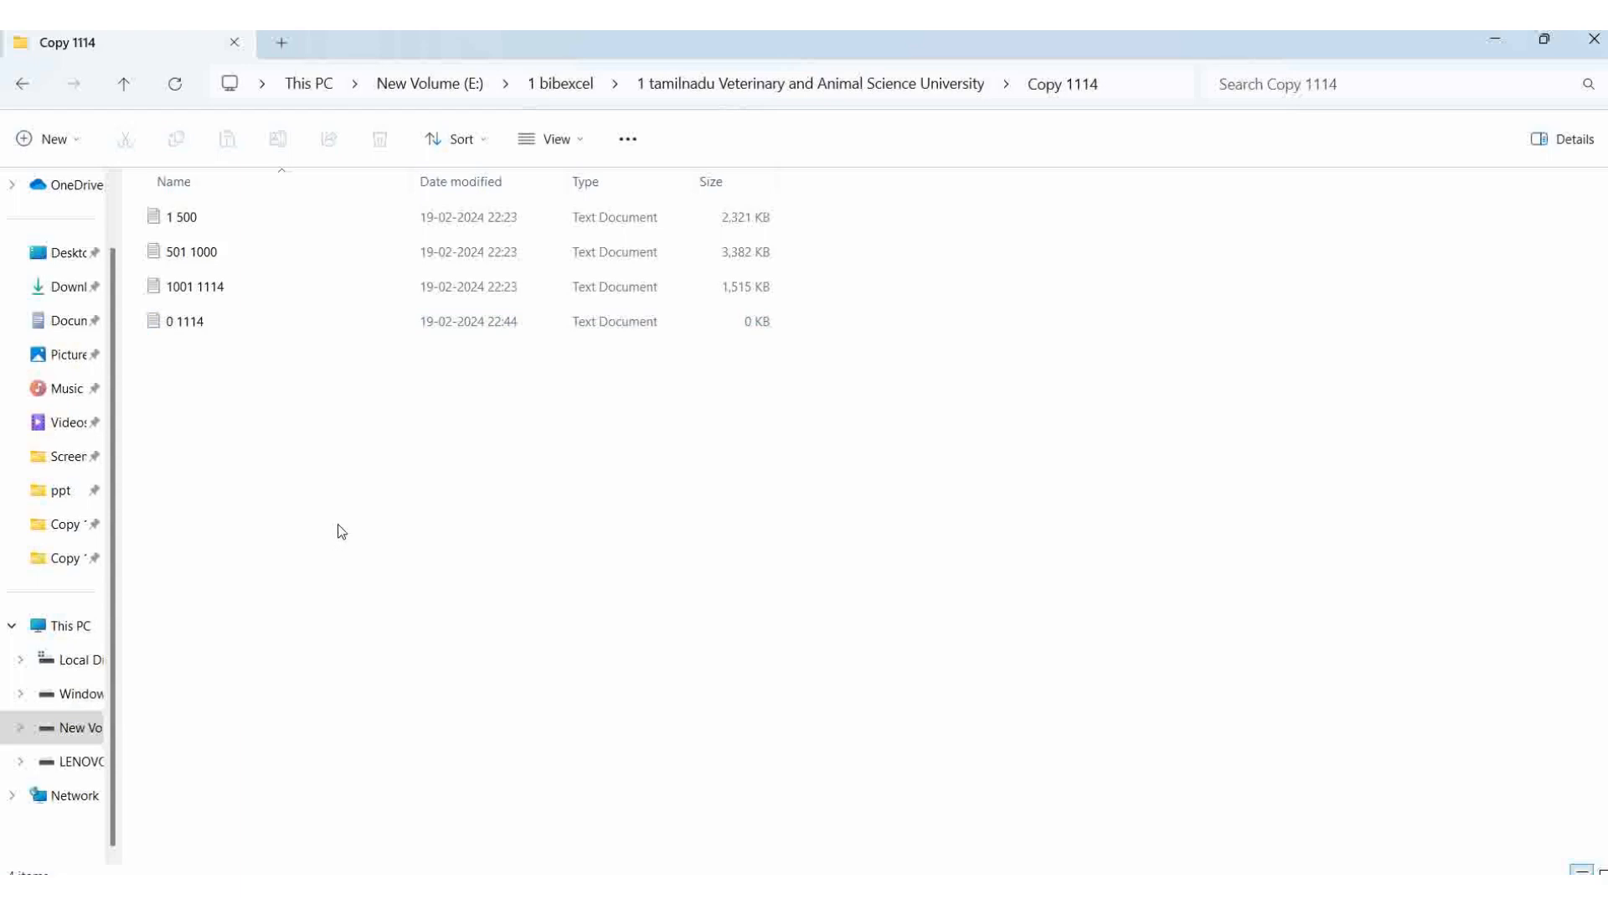
Step: Return to the university's project folder, launch BibExcel from it and open the Copy 1114 folder there
click(898, 90)
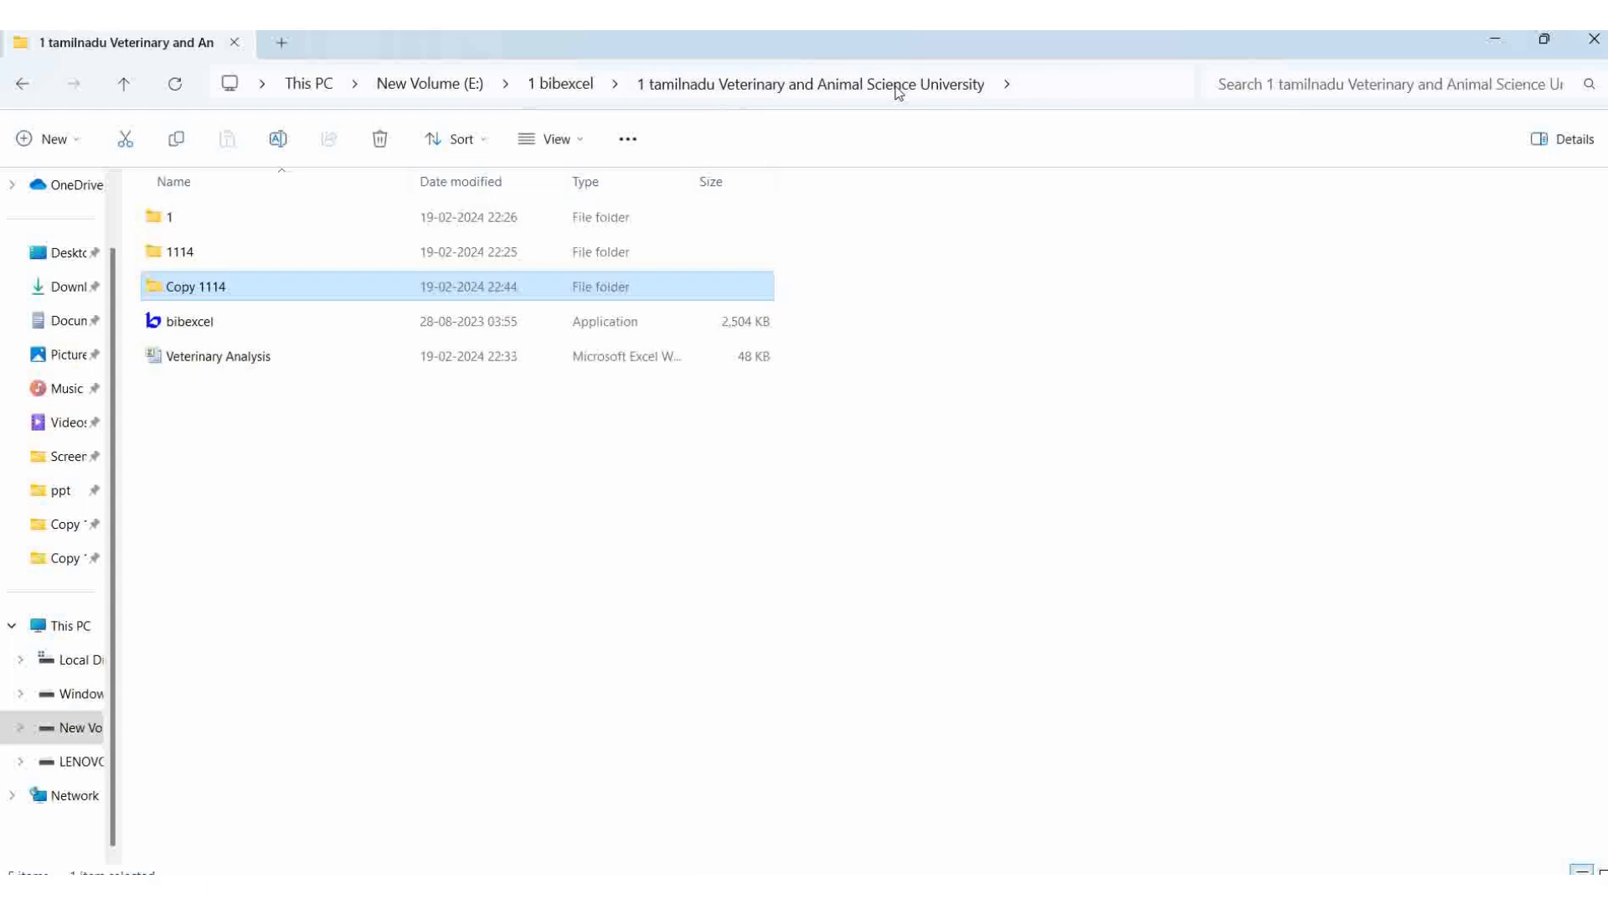
double_click(188, 327)
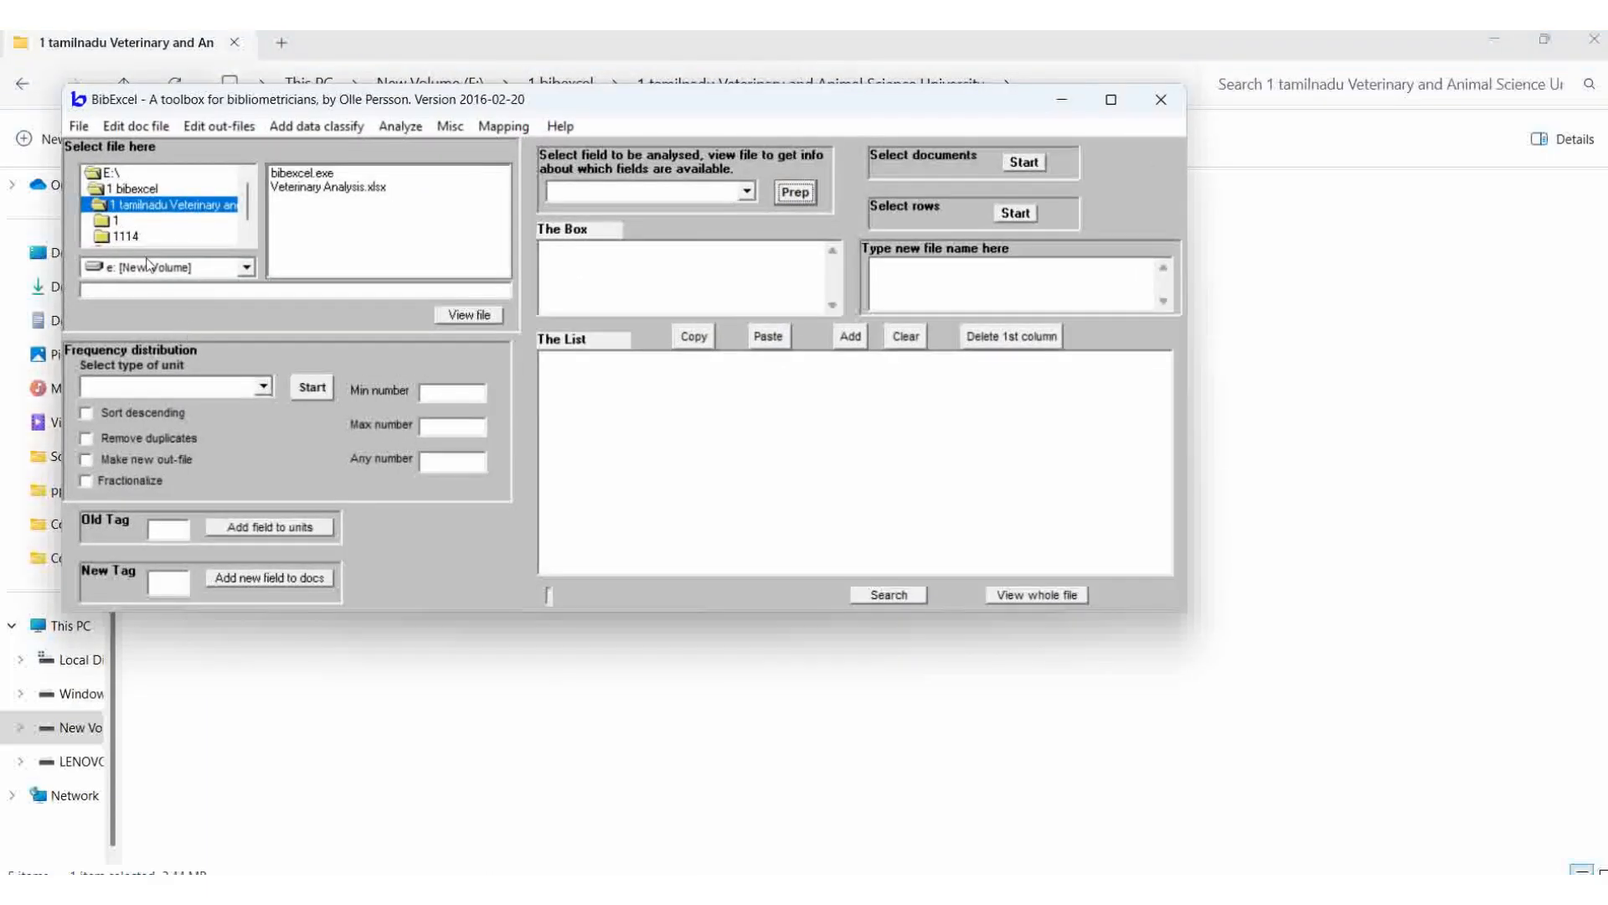
scroll(248, 221, down, 2)
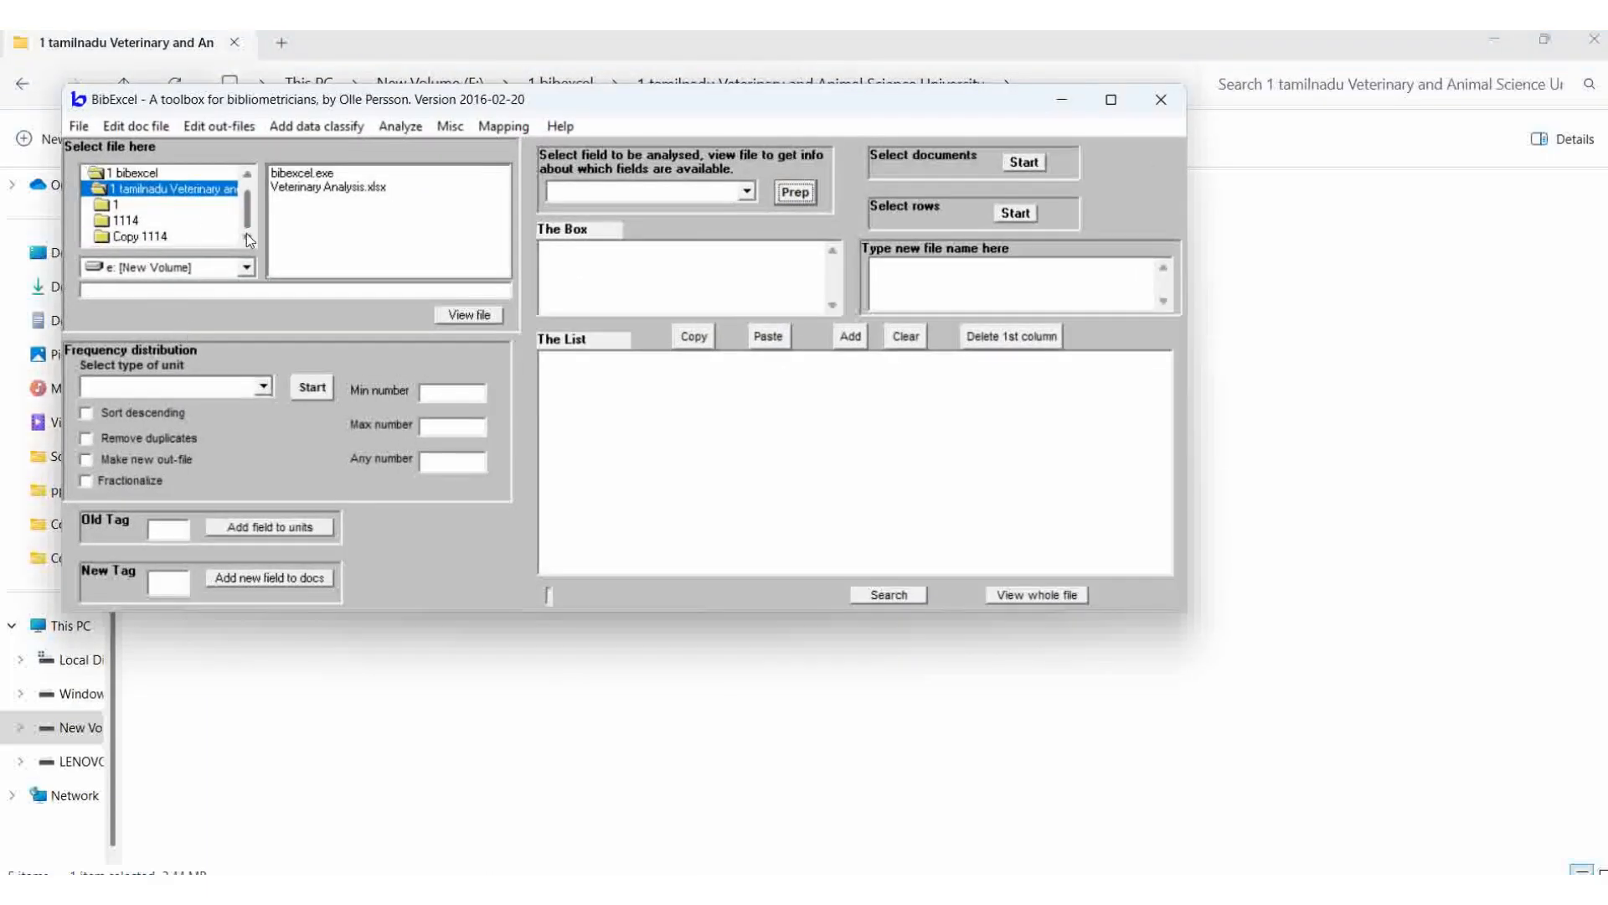
double_click(138, 238)
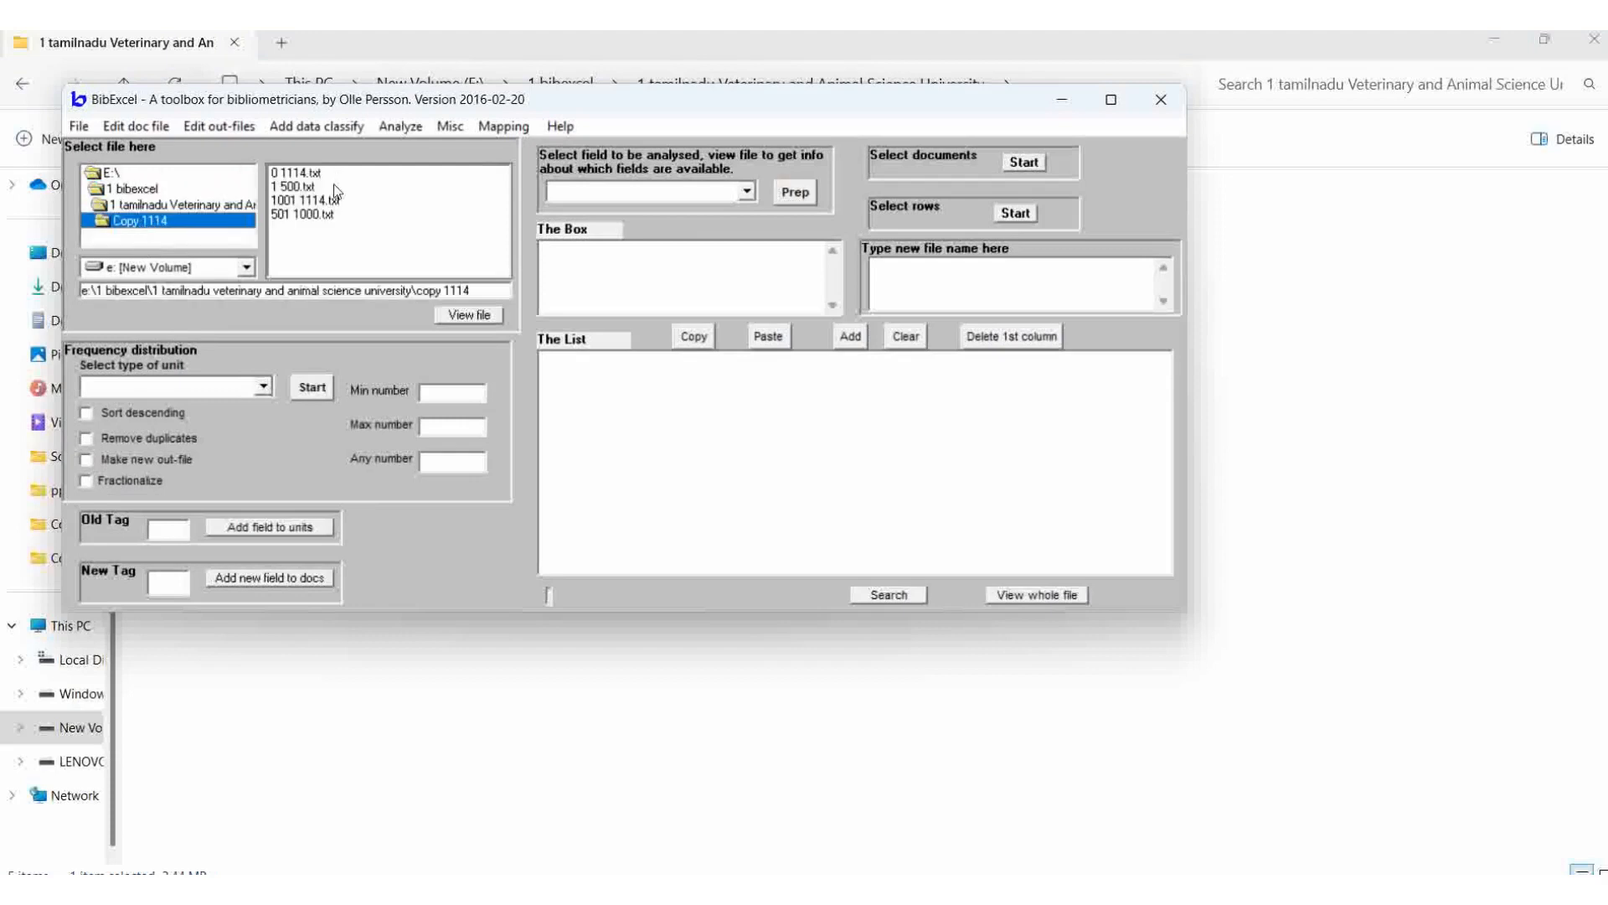
Step: Enter the path of 0 1114.txt as the new file name and append 1 500.txt, 1001 1114.txt and 501 1000.txt to it
click(311, 174)
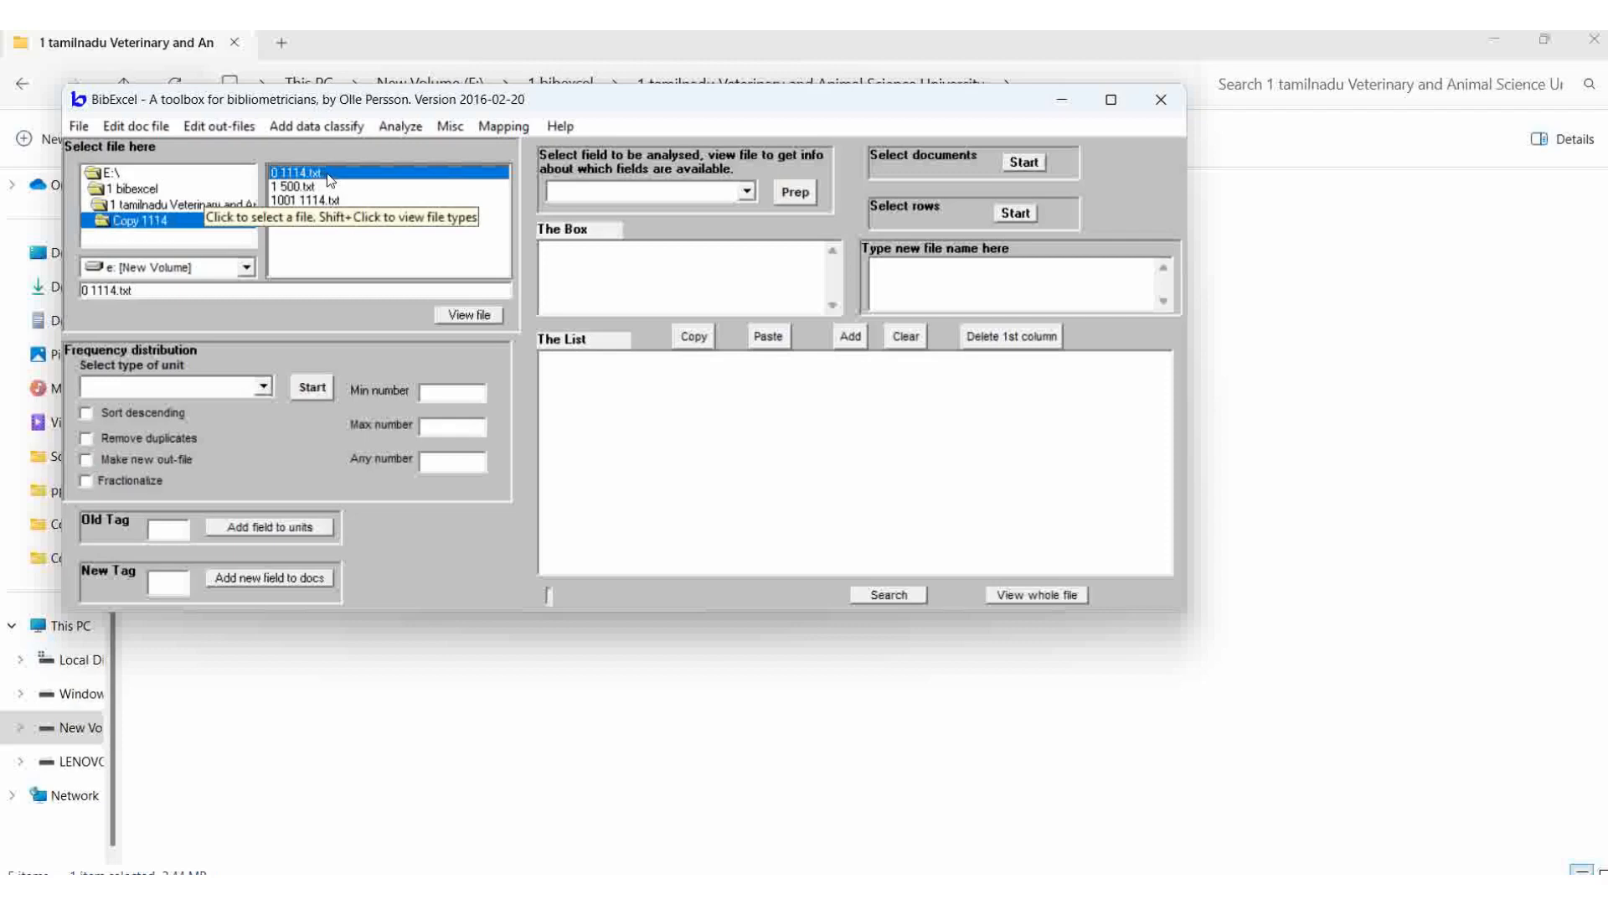
double_click(947, 278)
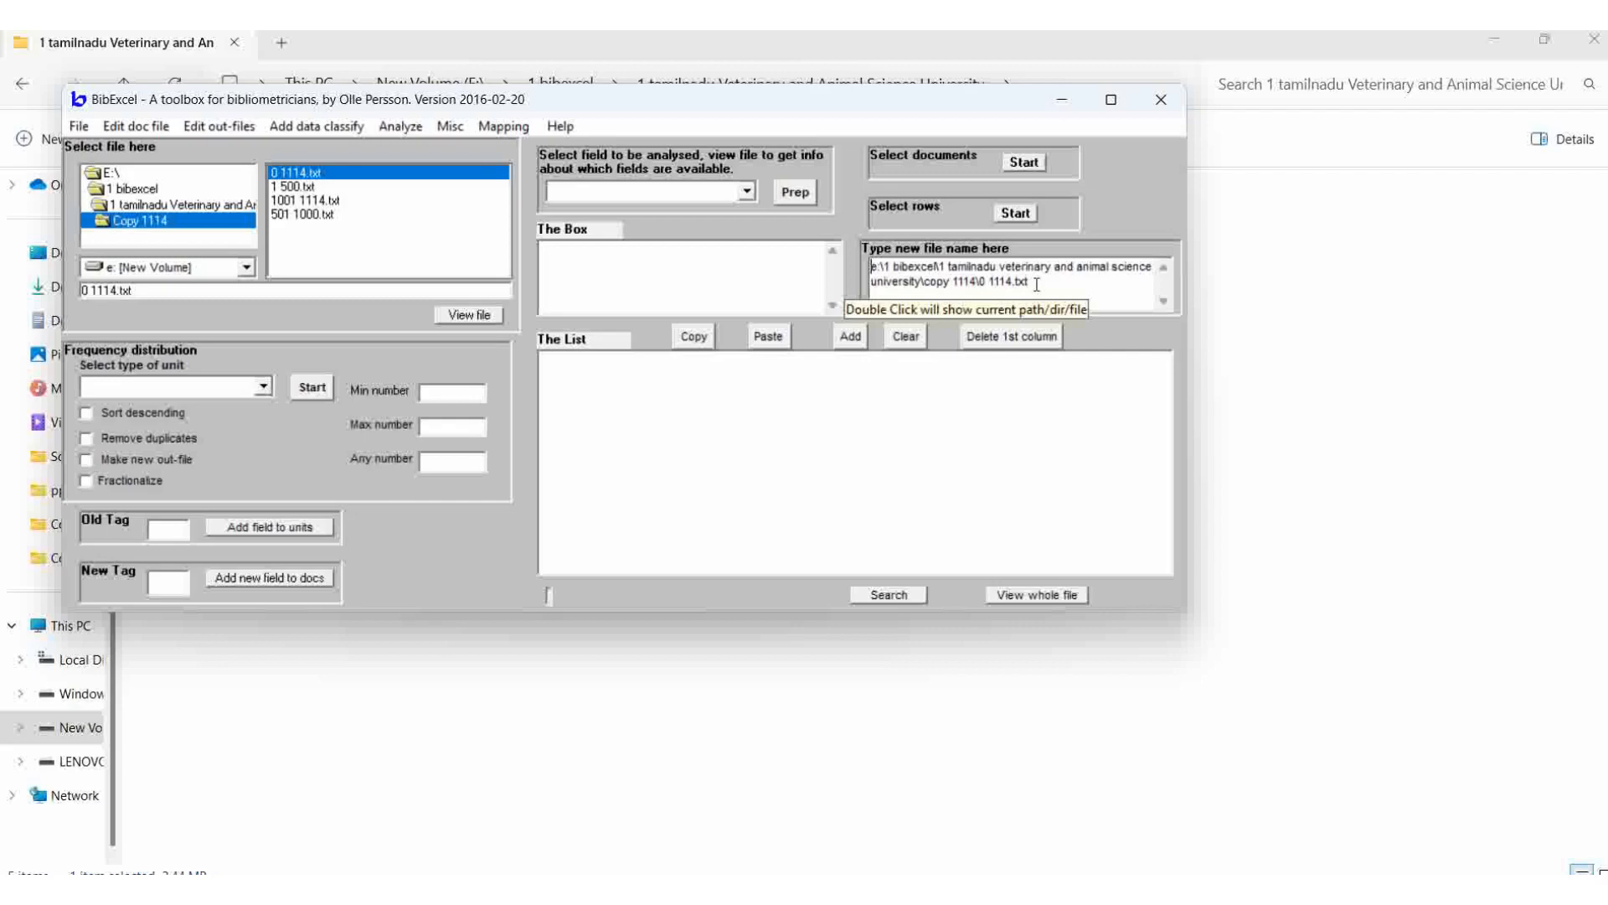
click(293, 188)
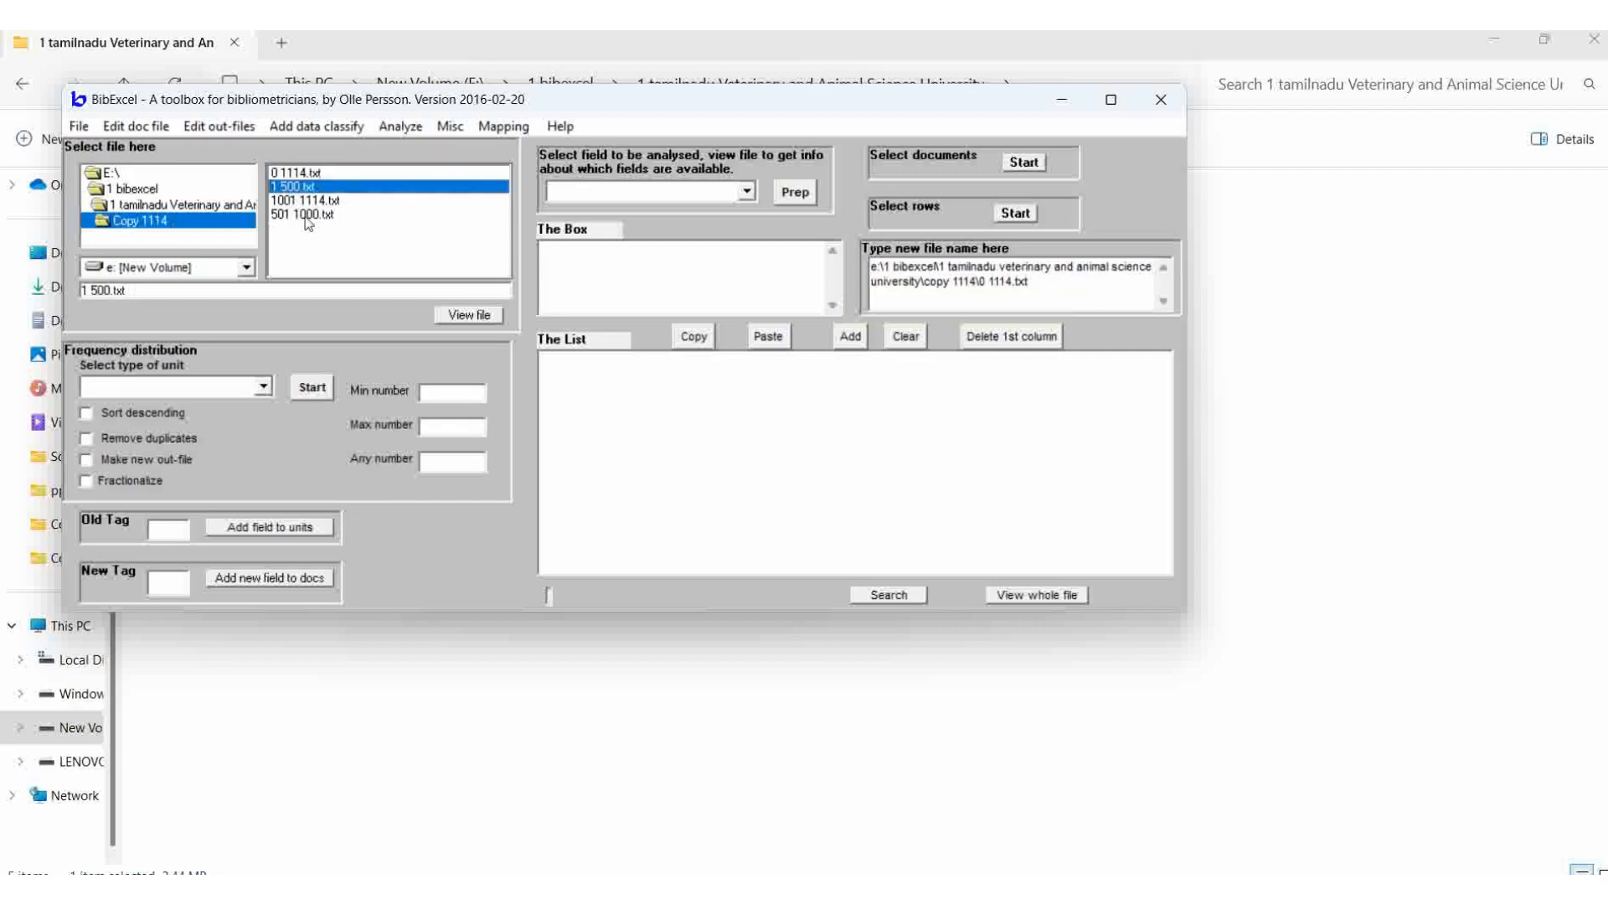
shift+click(307, 215)
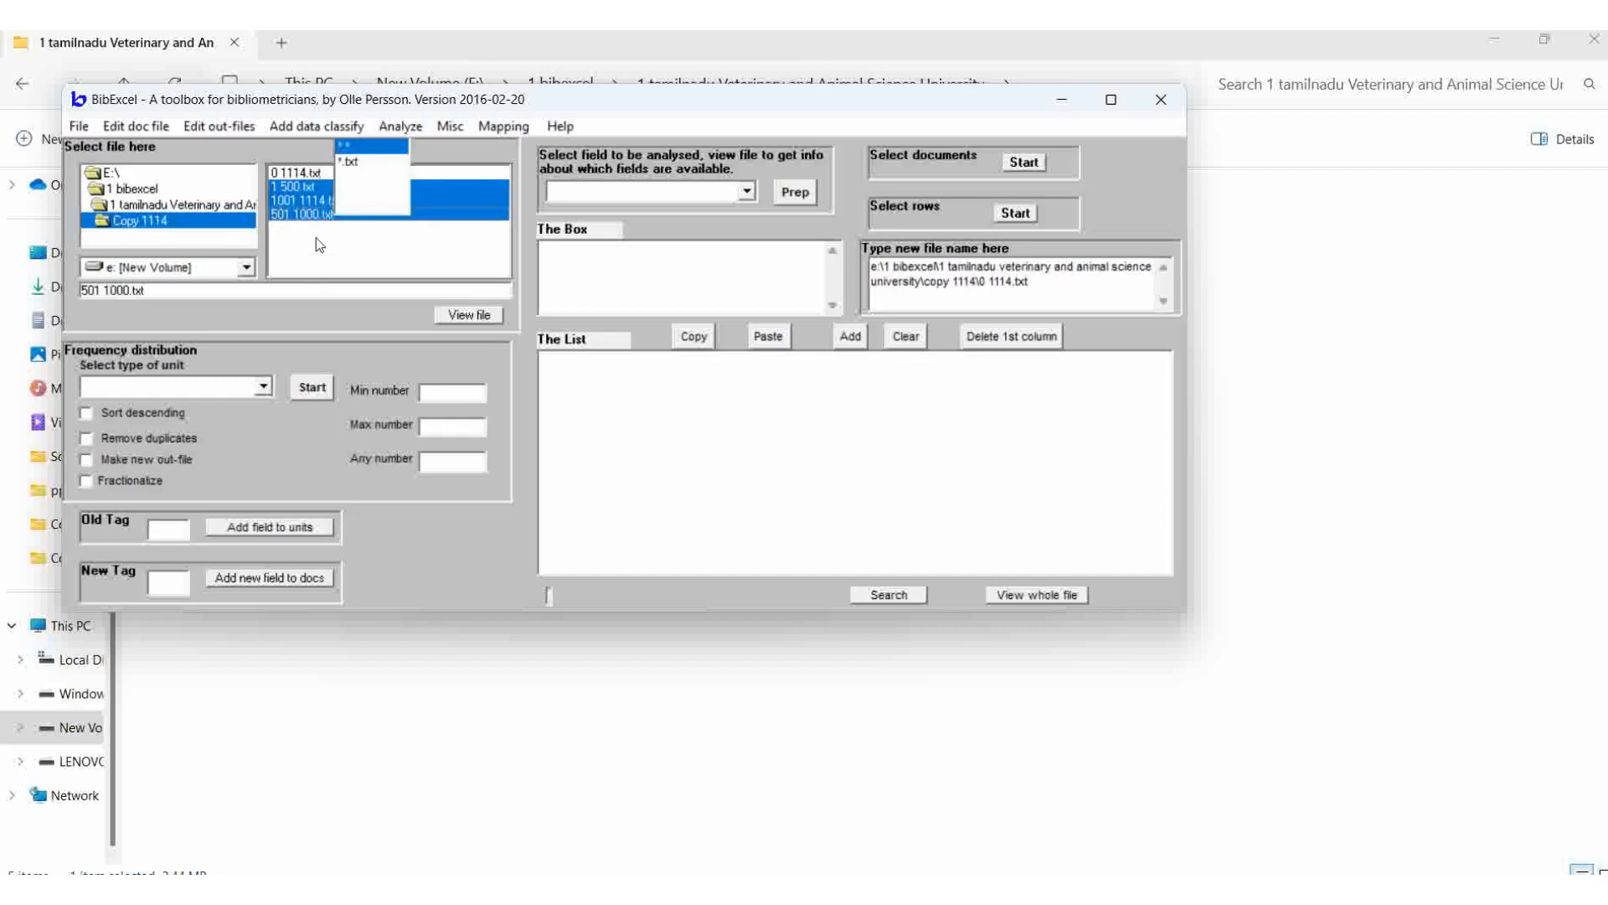
click(294, 185)
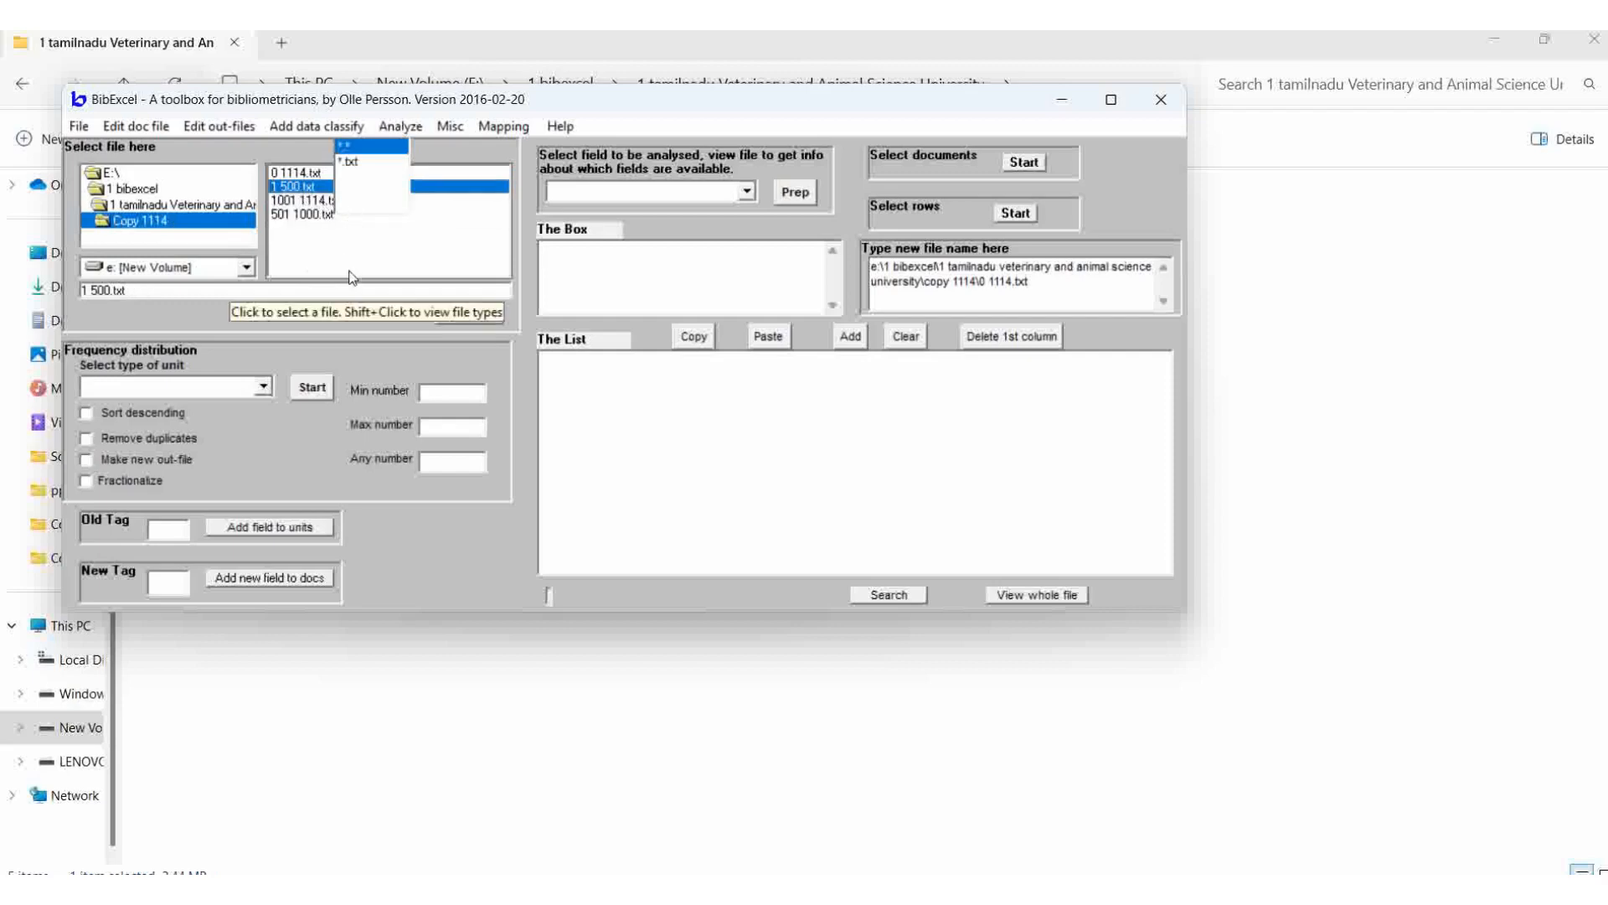
shift+click(299, 214)
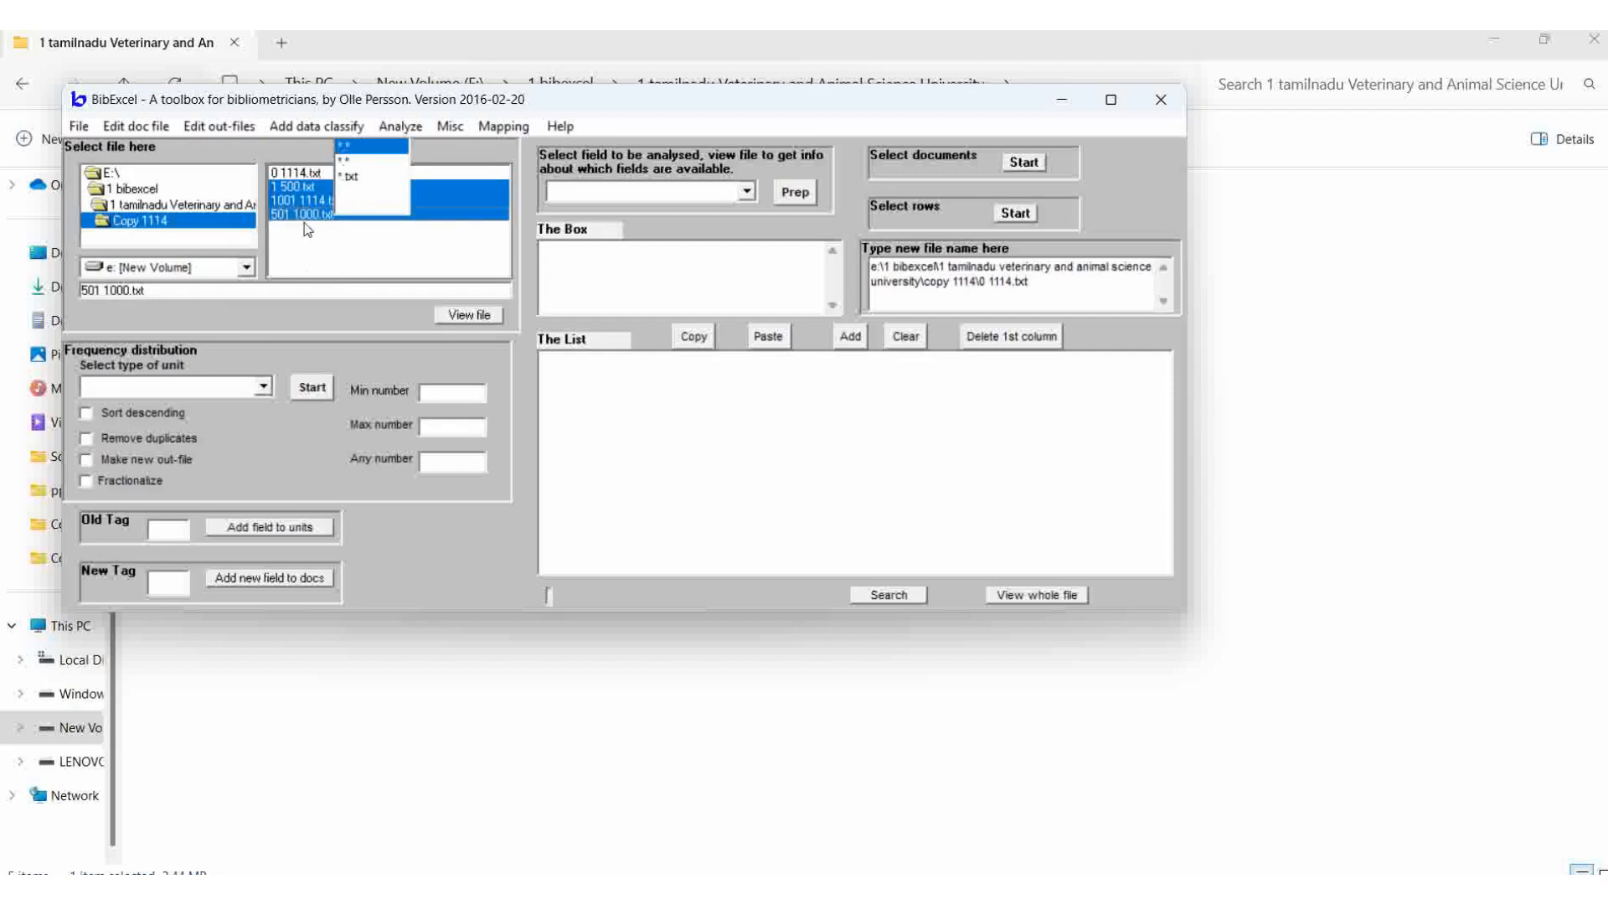
click(79, 127)
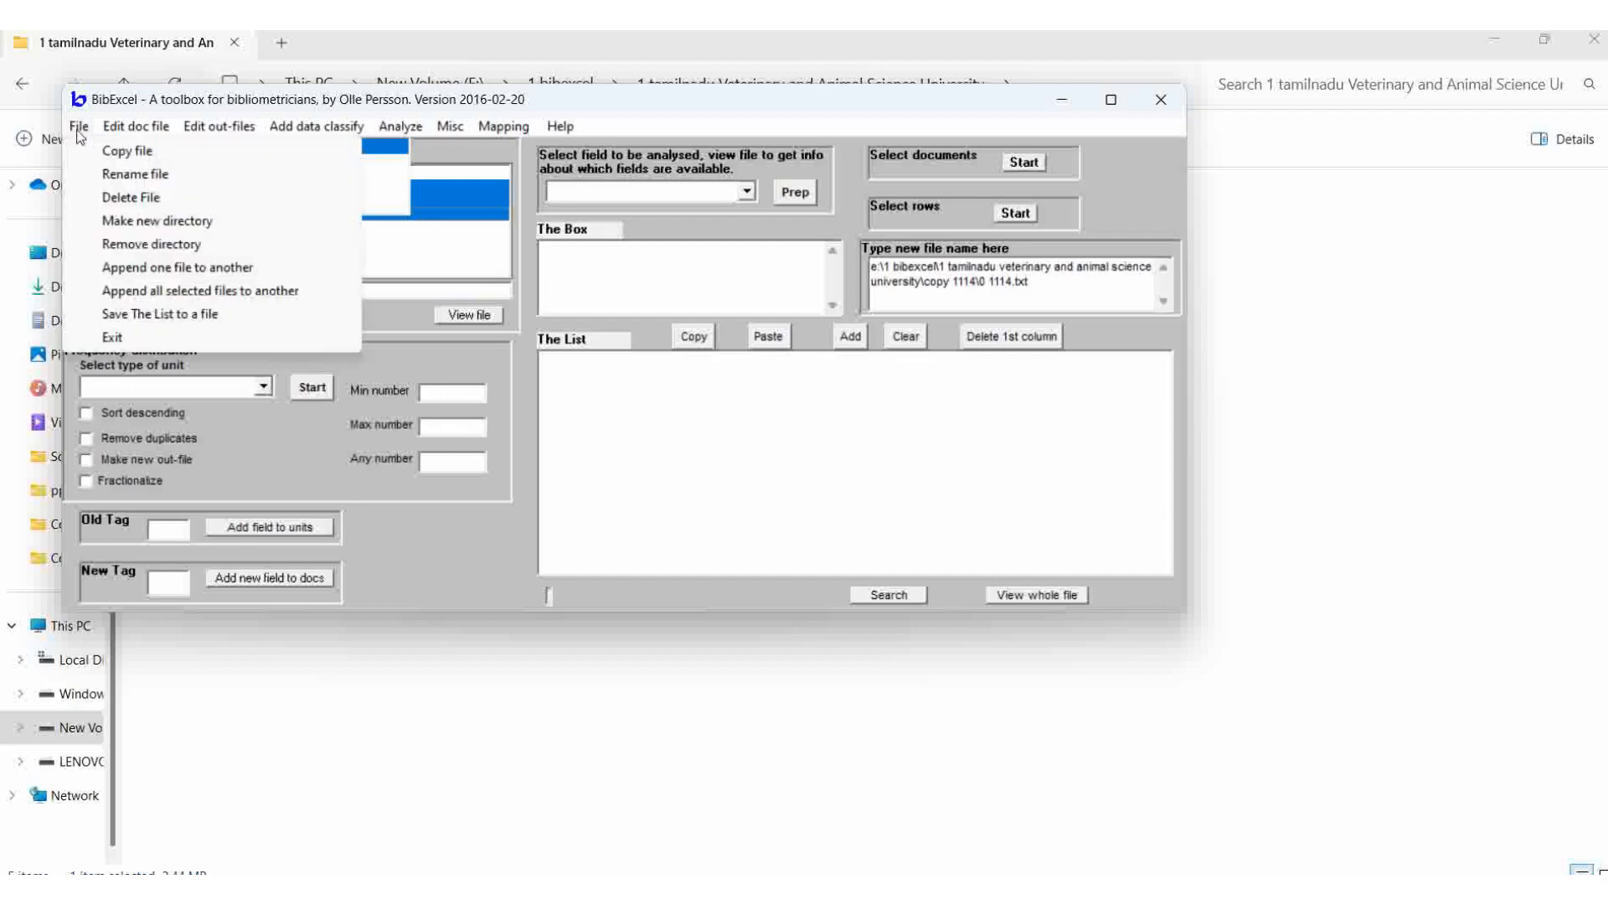
click(178, 291)
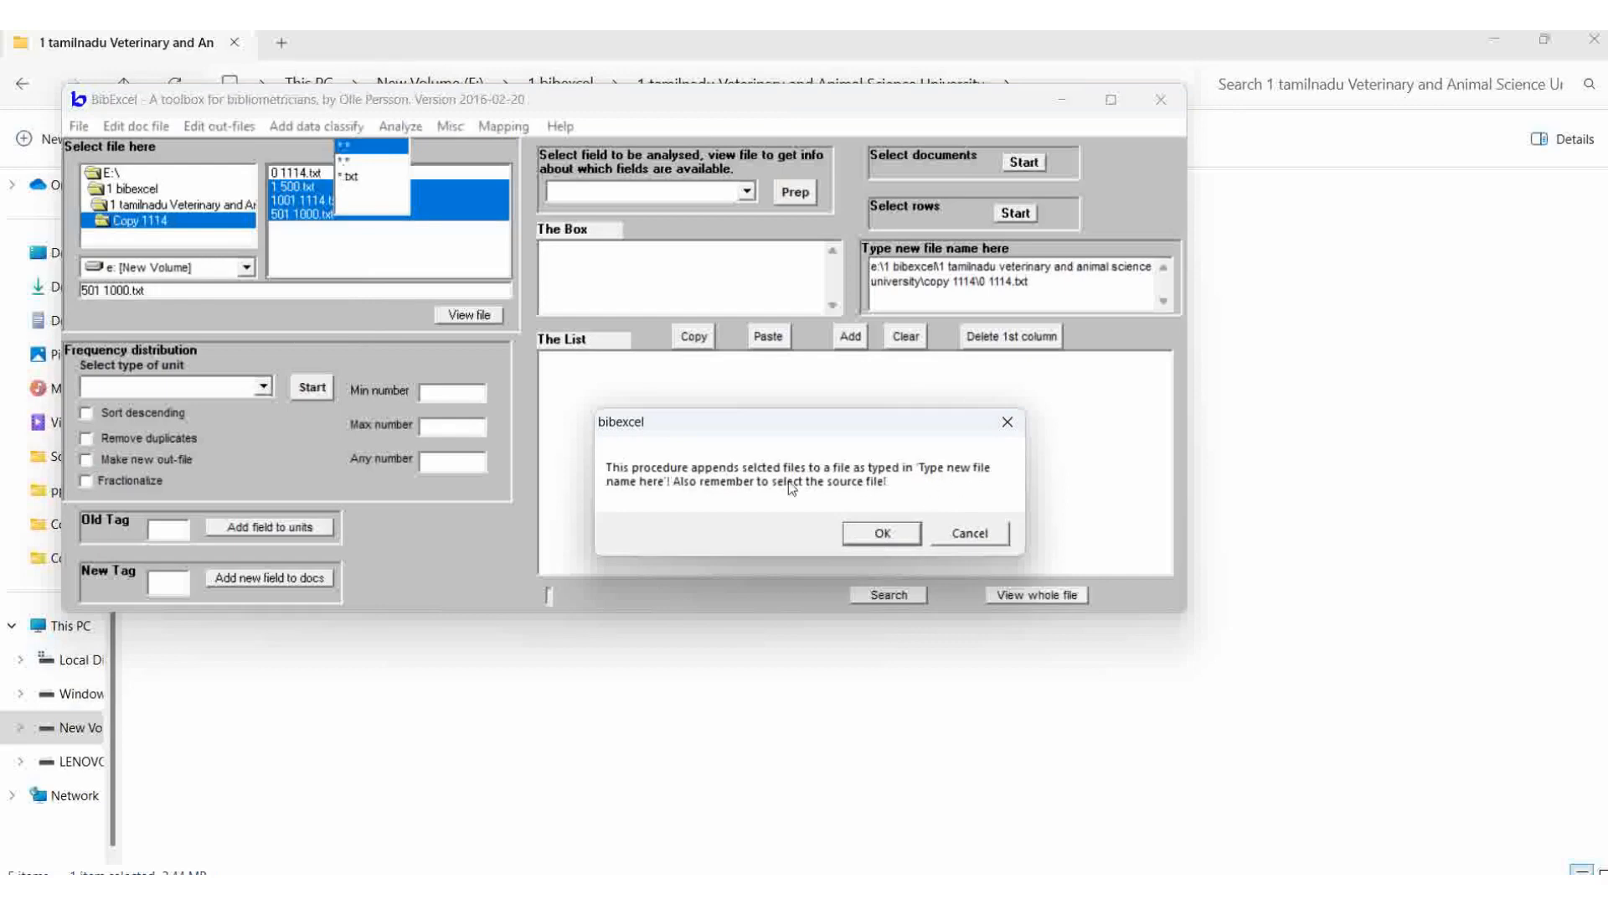
click(873, 535)
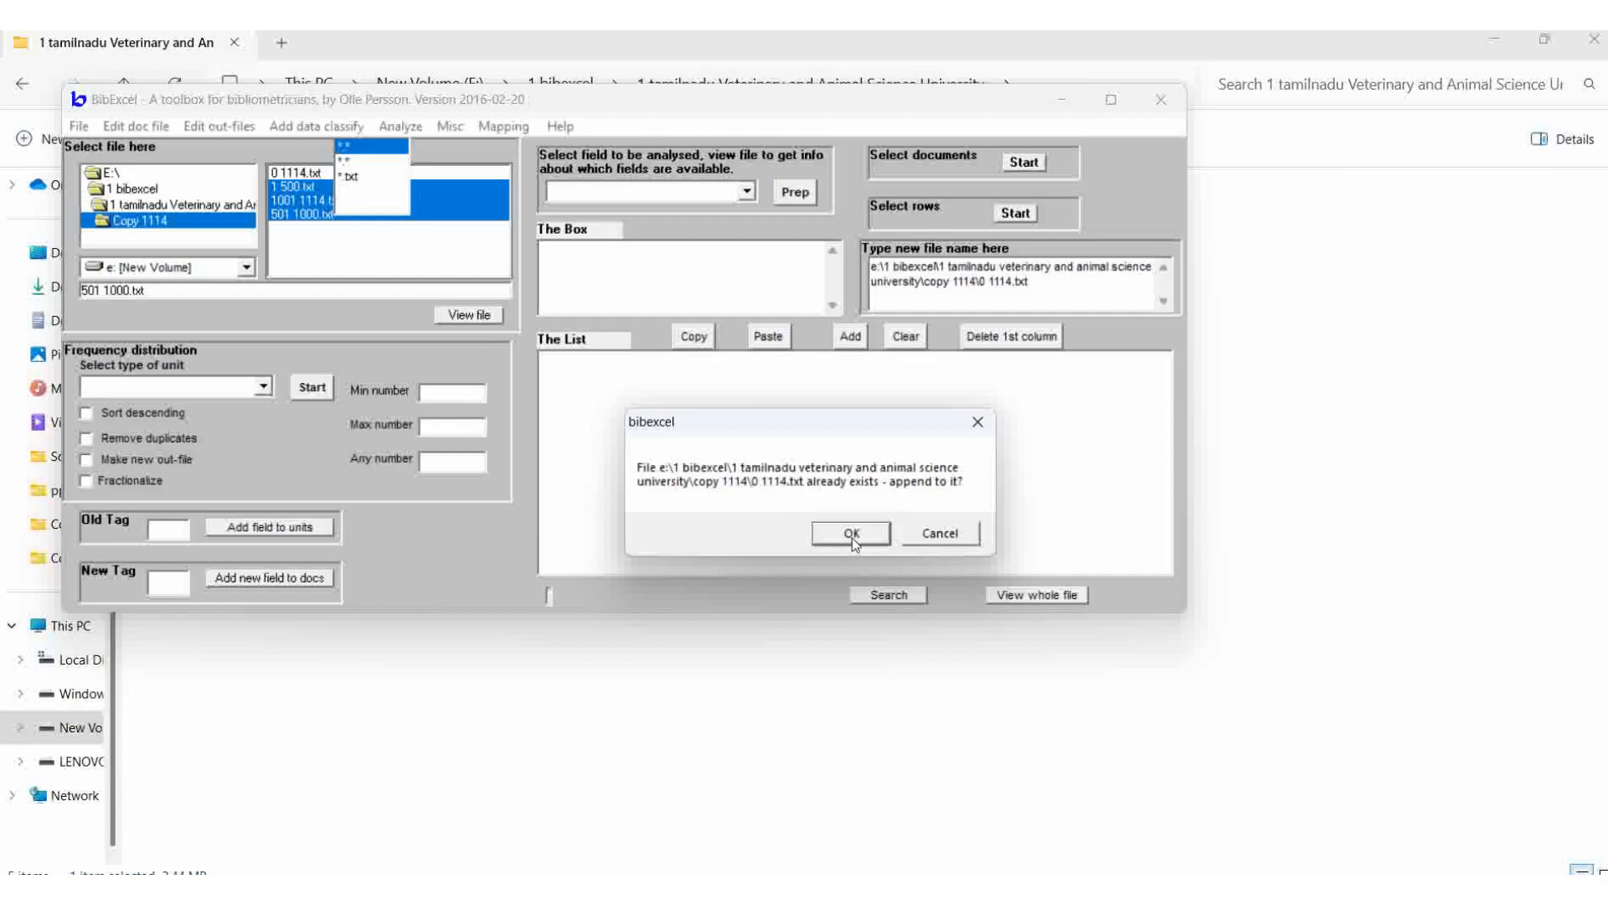
click(852, 536)
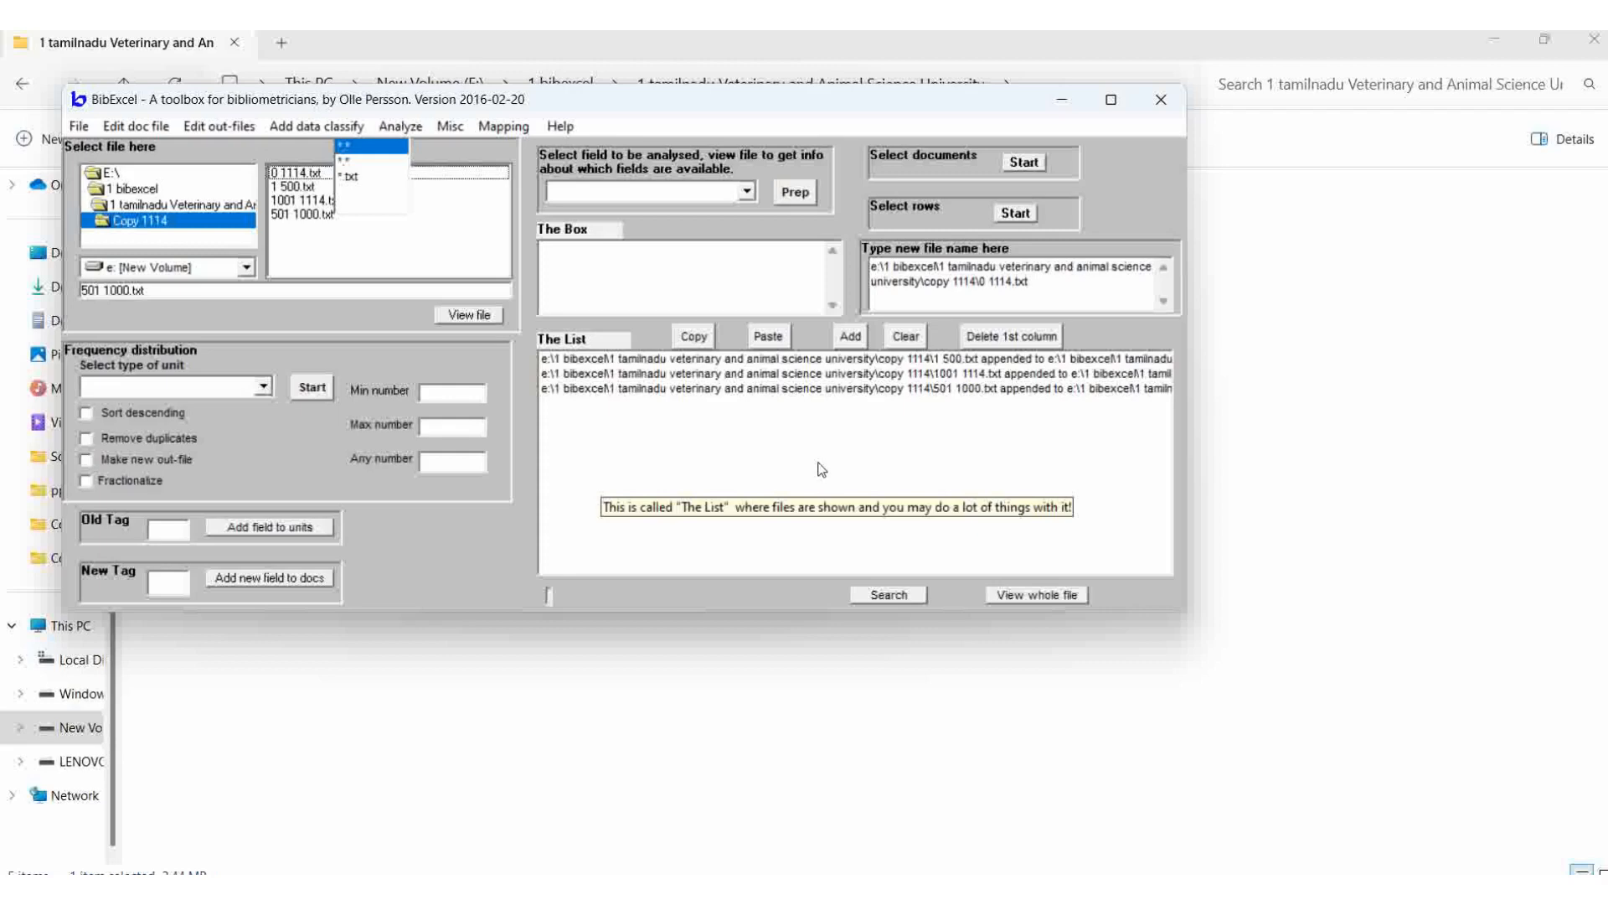
Step: Try to view the contents of the merged file 0 1114.txt
click(297, 173)
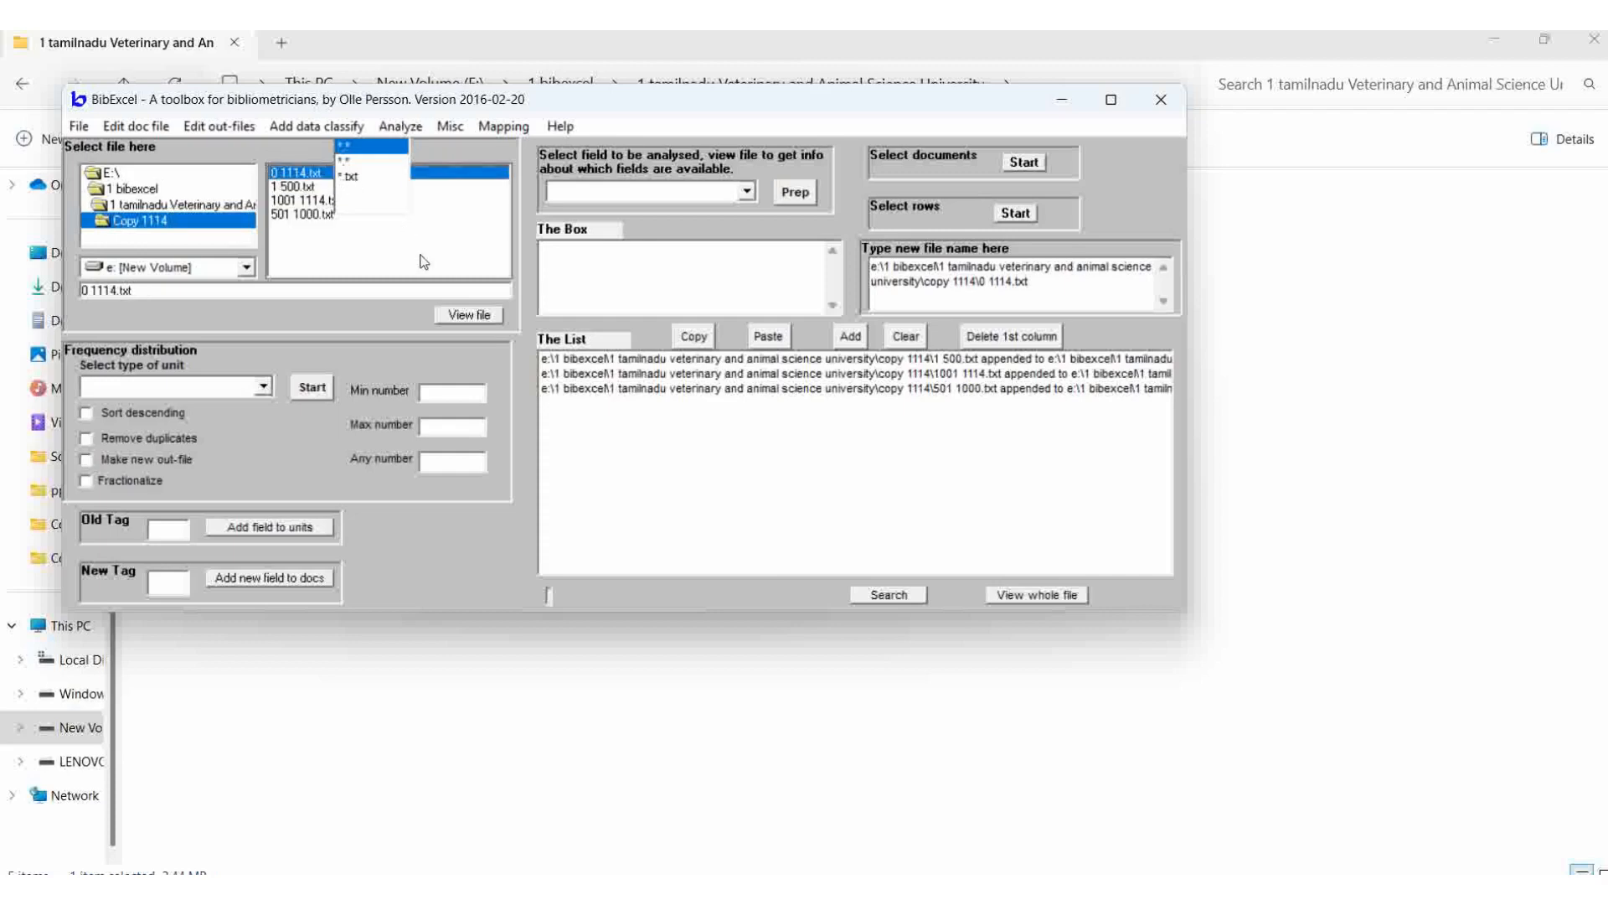
click(469, 315)
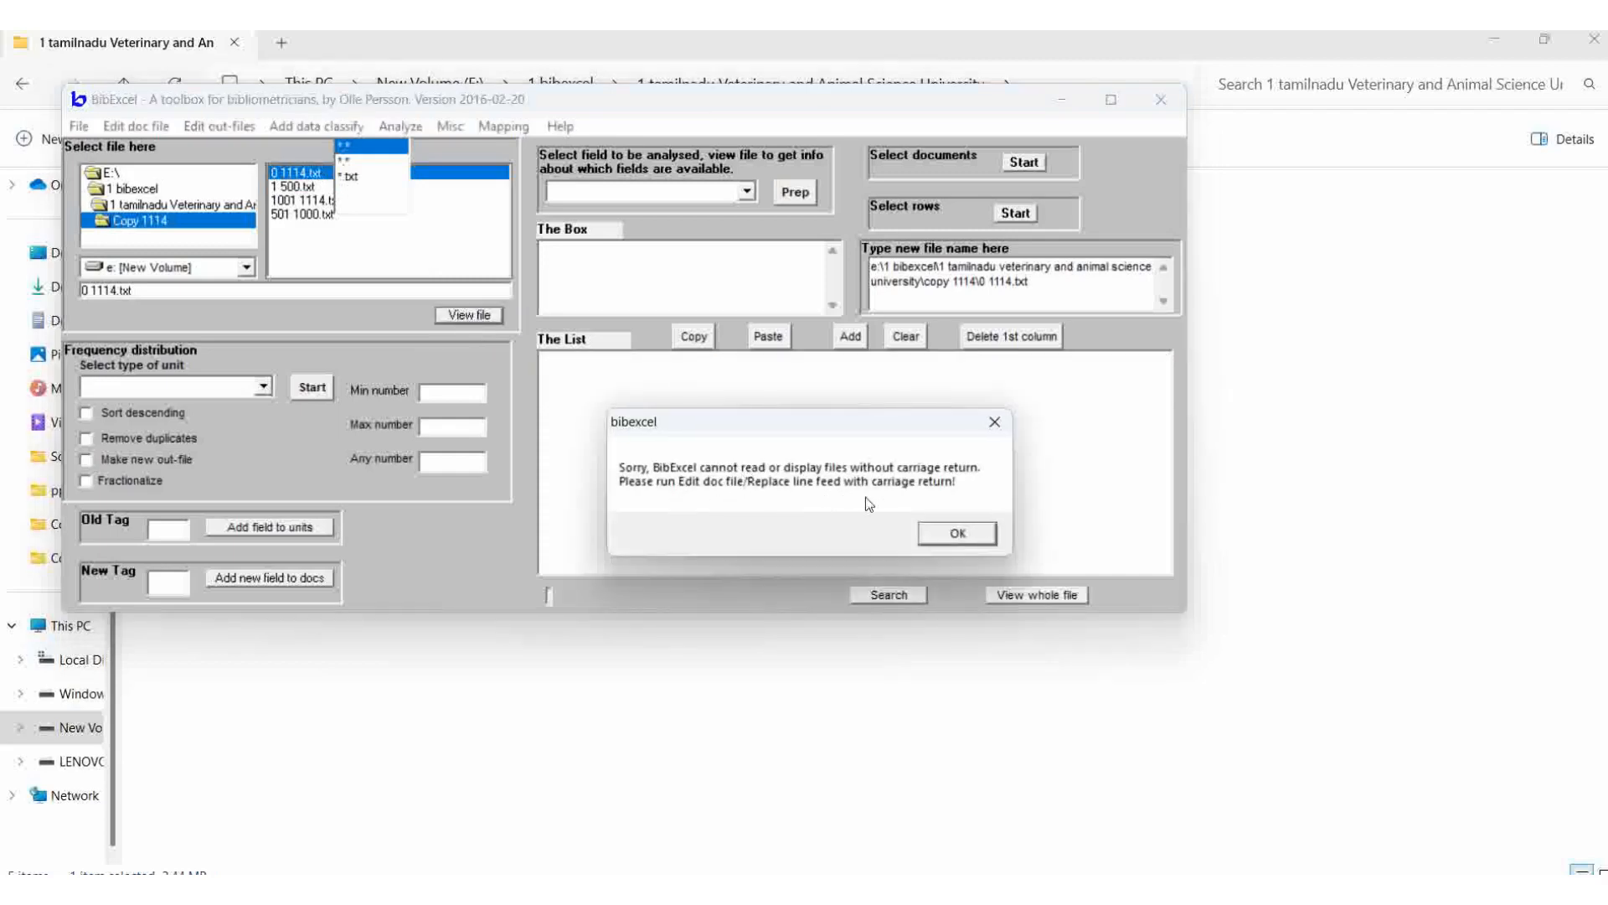
click(995, 423)
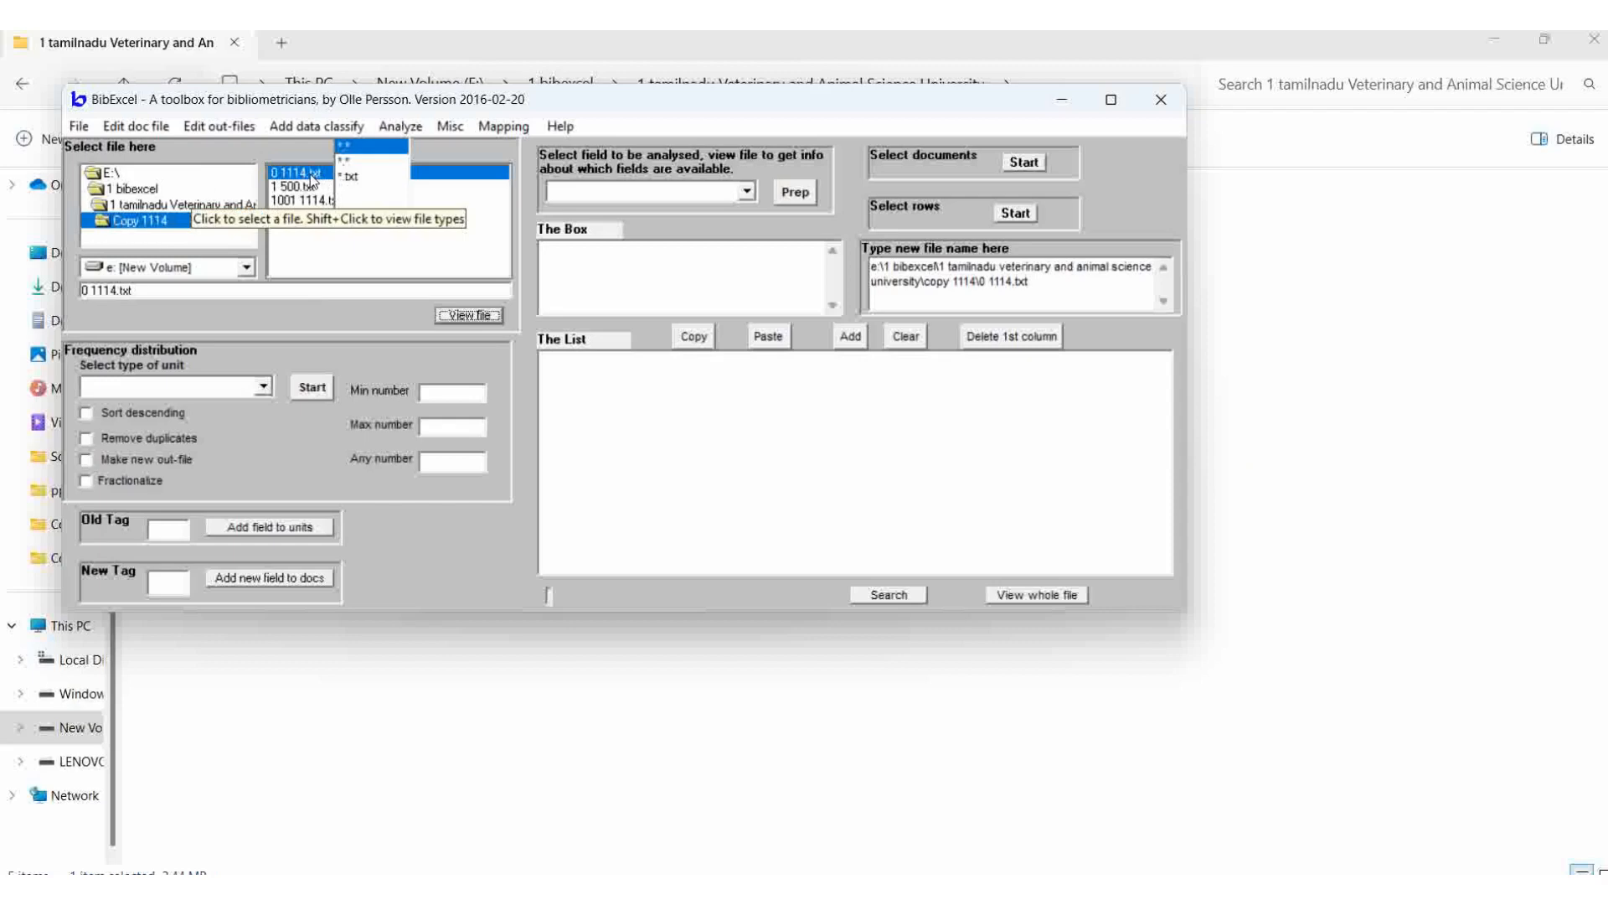
click(469, 315)
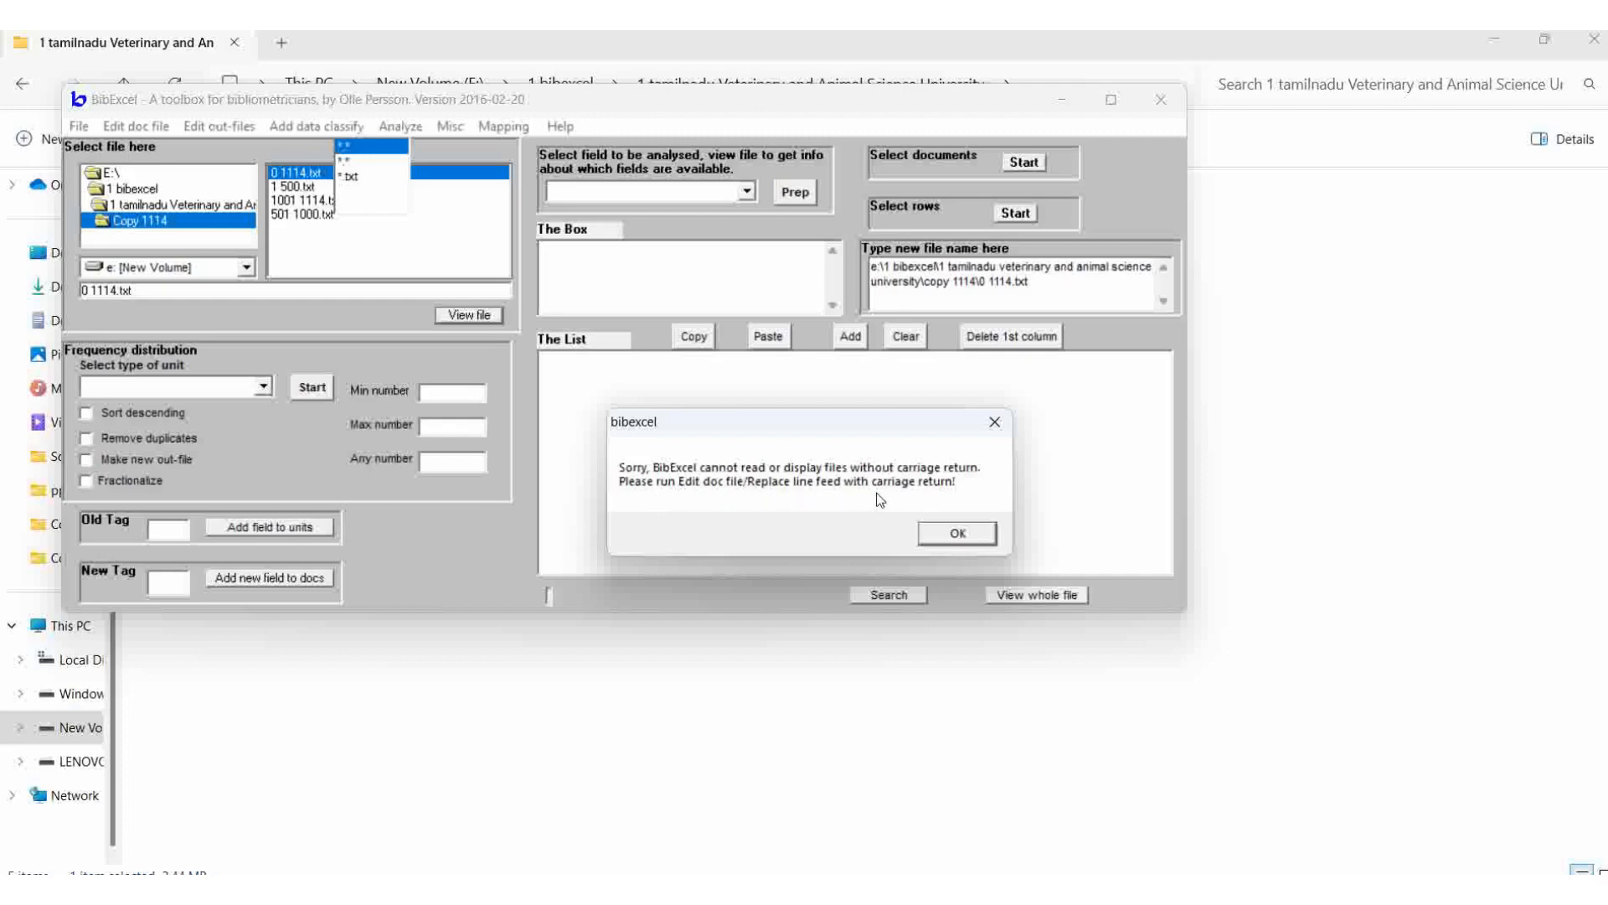
click(958, 533)
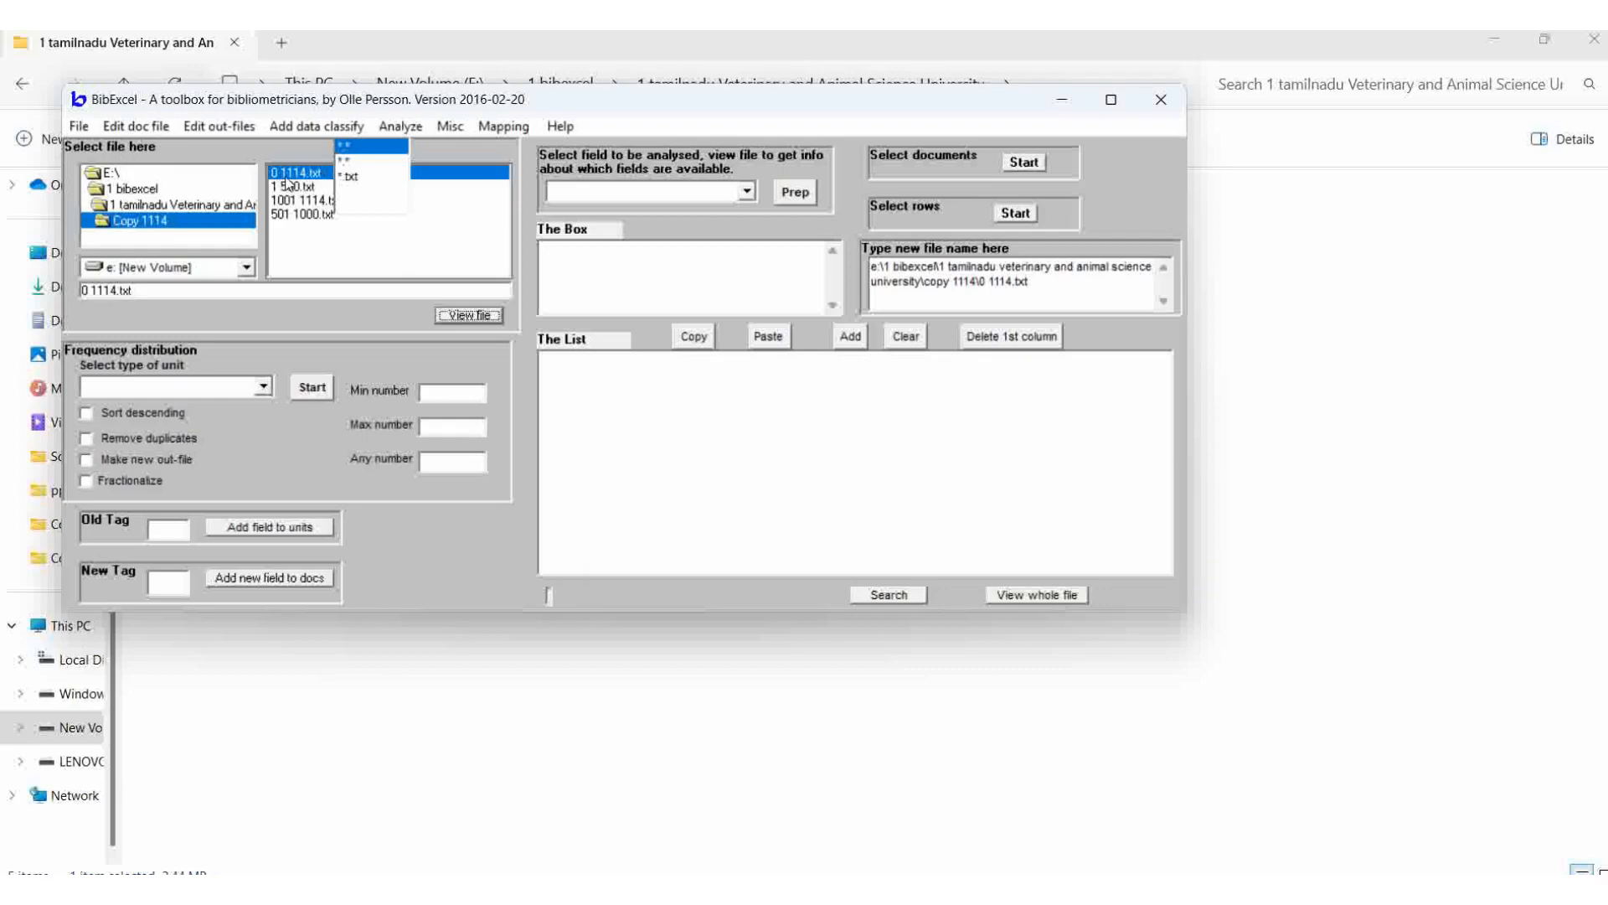
Step: Replace line feed with carriage return in 0 1114.txt without keeping the downloaded version
click(126, 127)
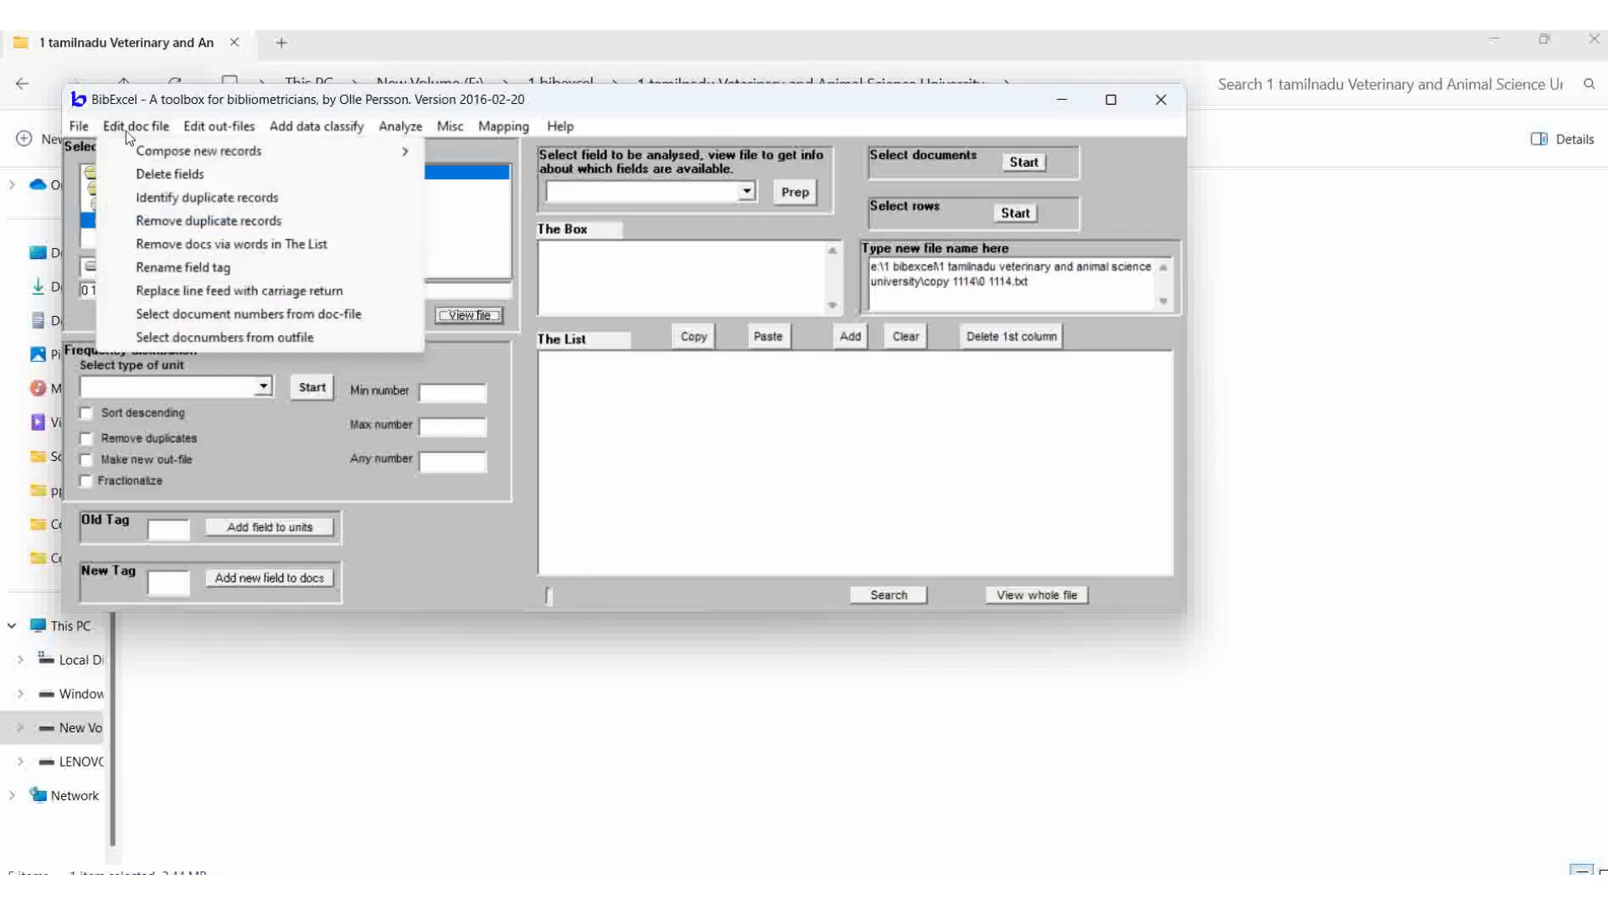
click(233, 299)
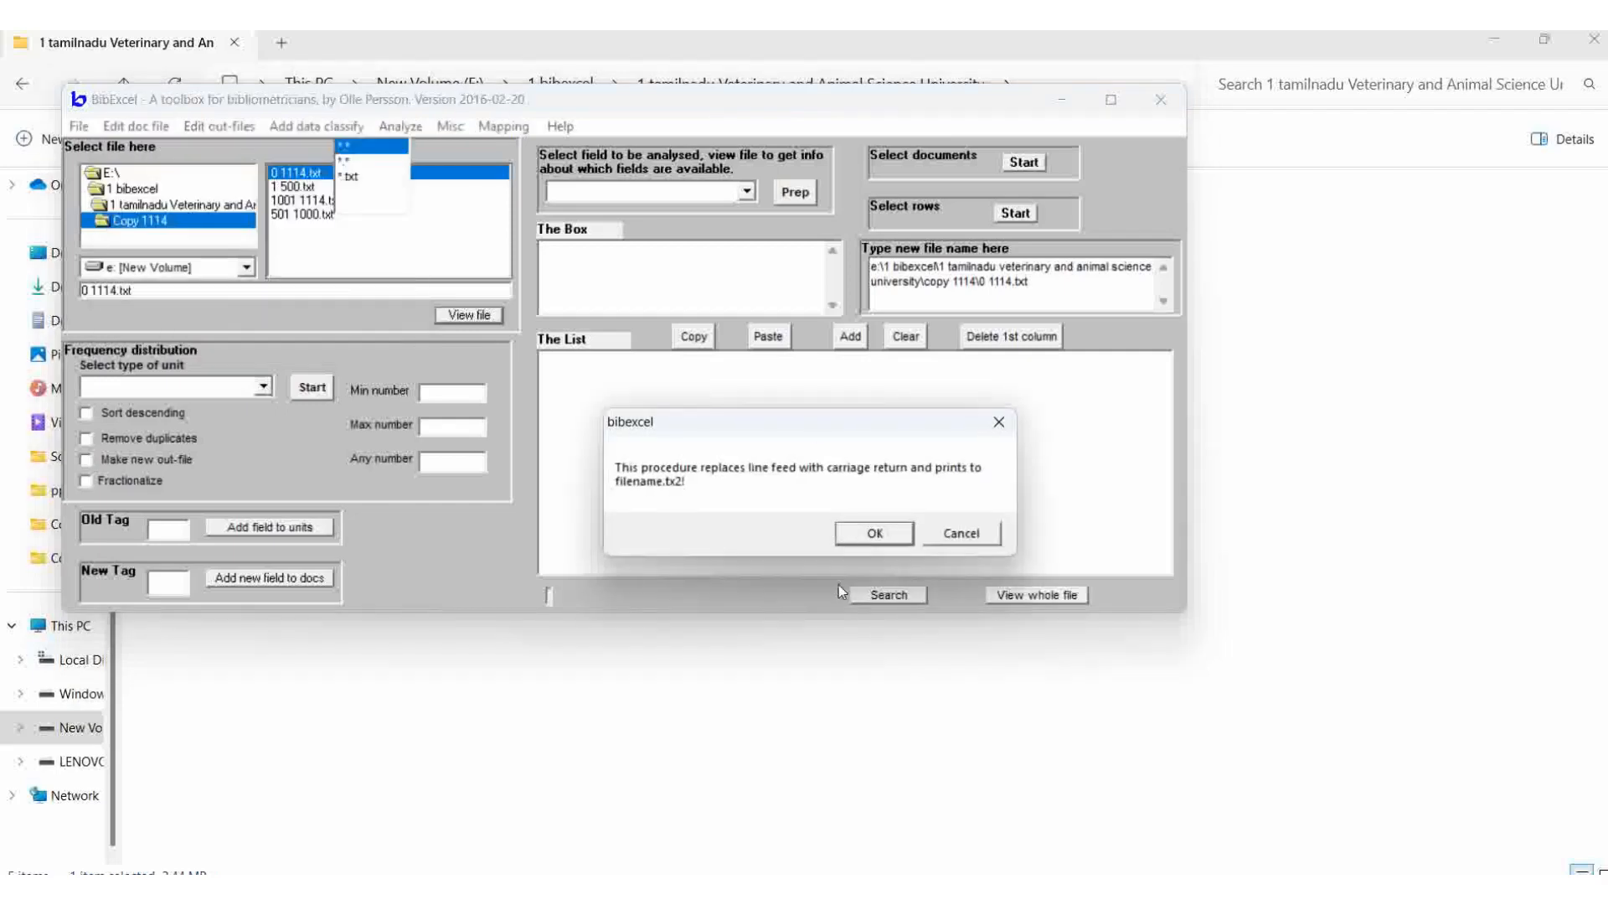
click(858, 534)
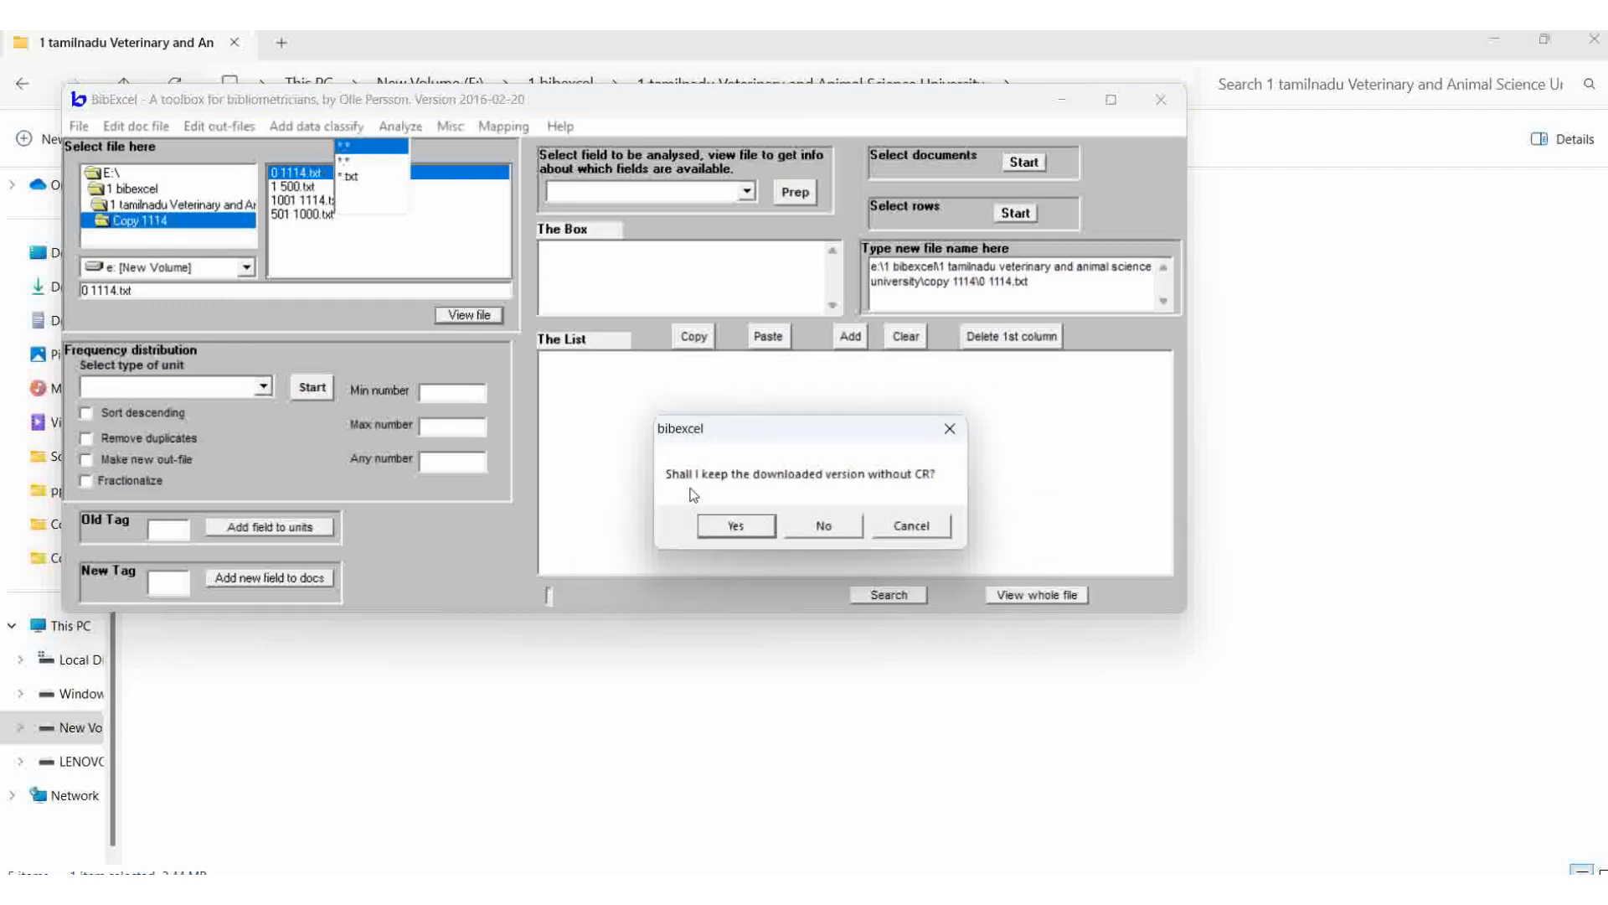
click(825, 526)
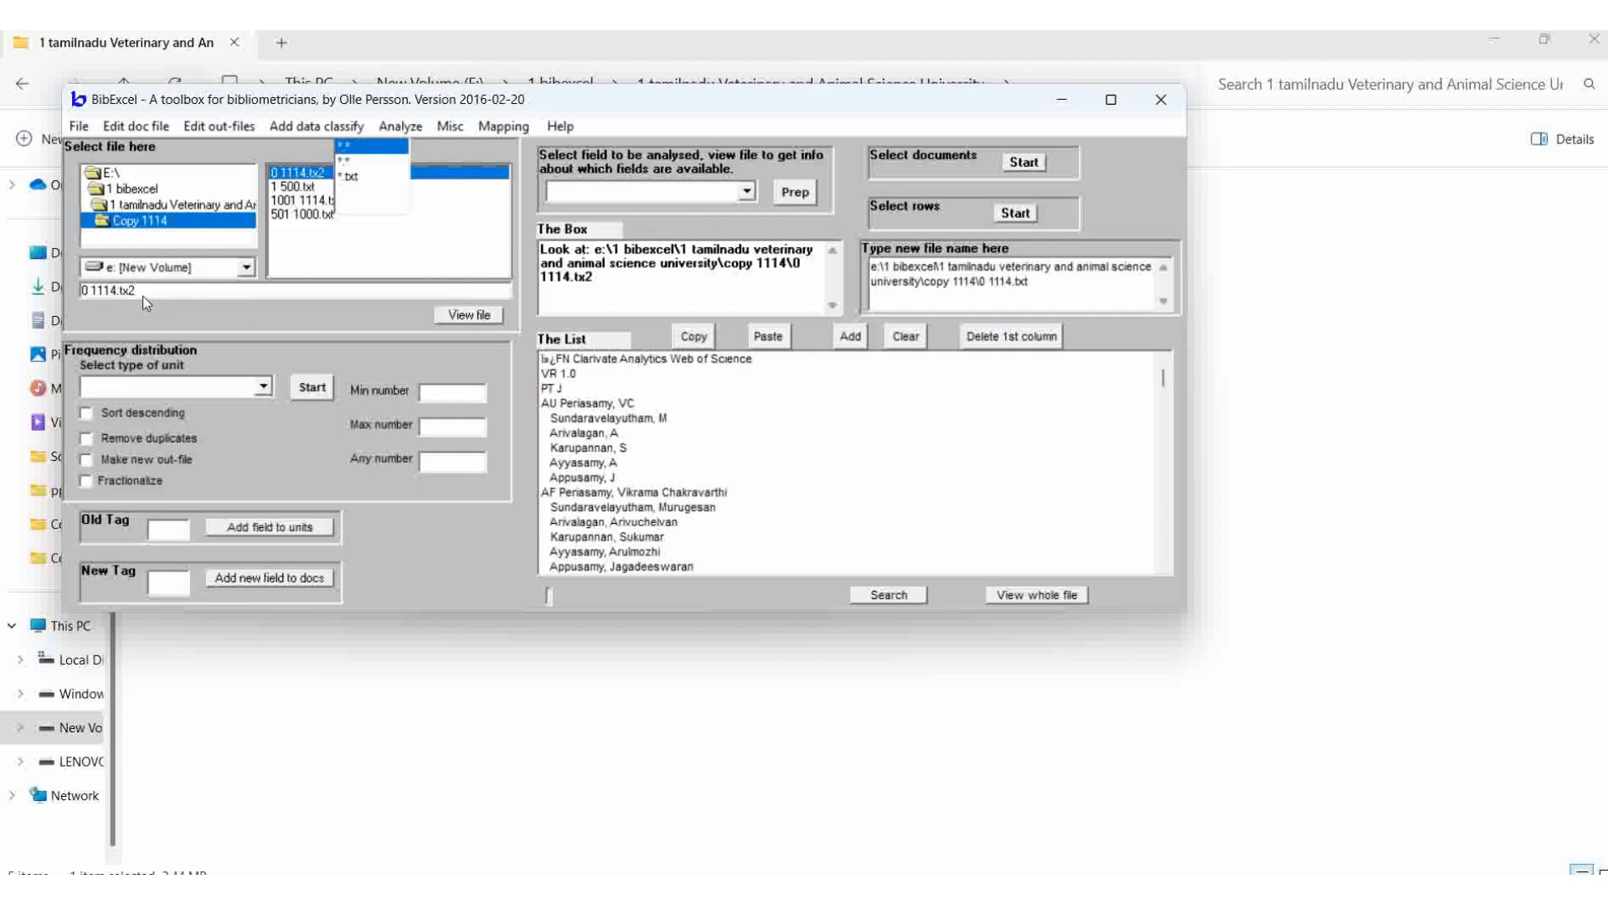
Step: Return to File Explorer, open the Copy 1114 folder and create a new folder named PY inside it
click(673, 735)
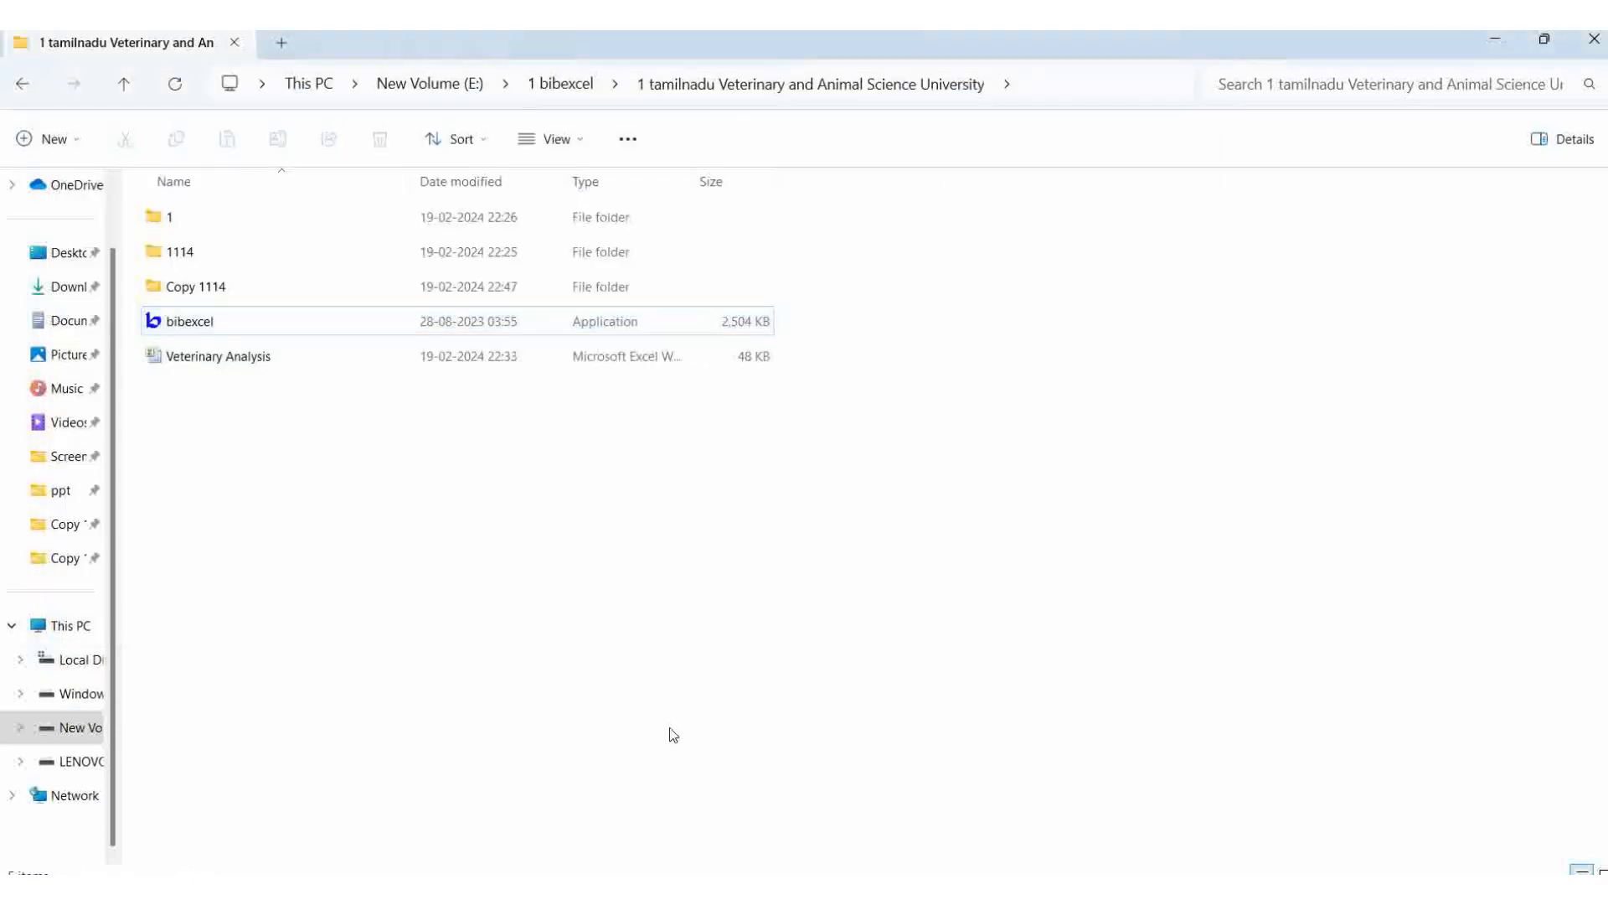
click(194, 291)
double_click(195, 291)
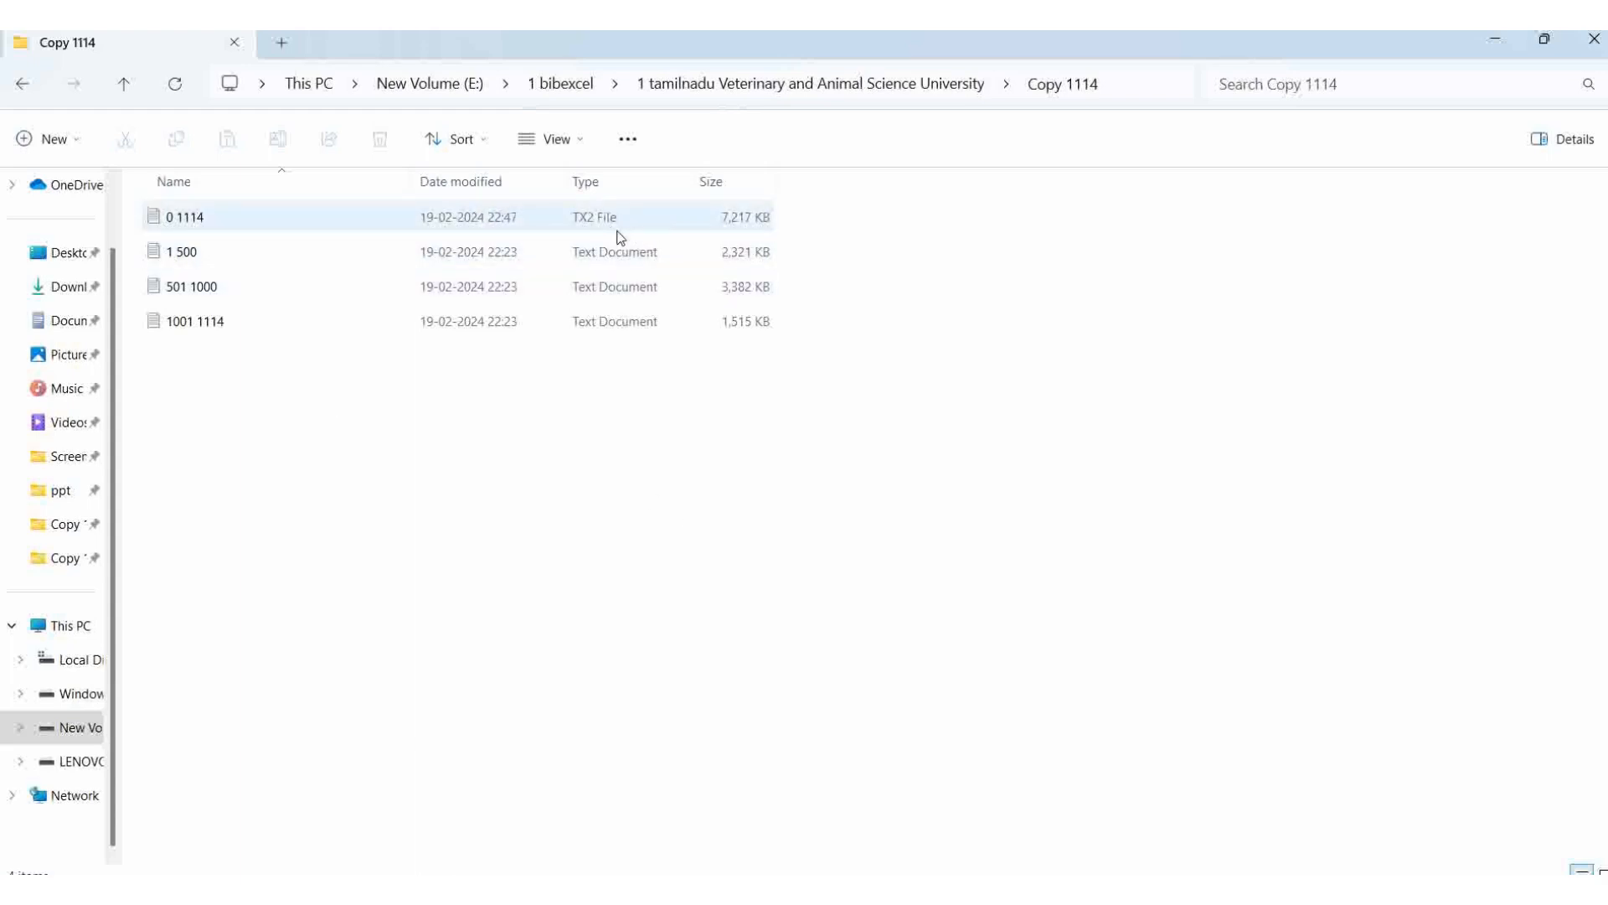
right_click(306, 494)
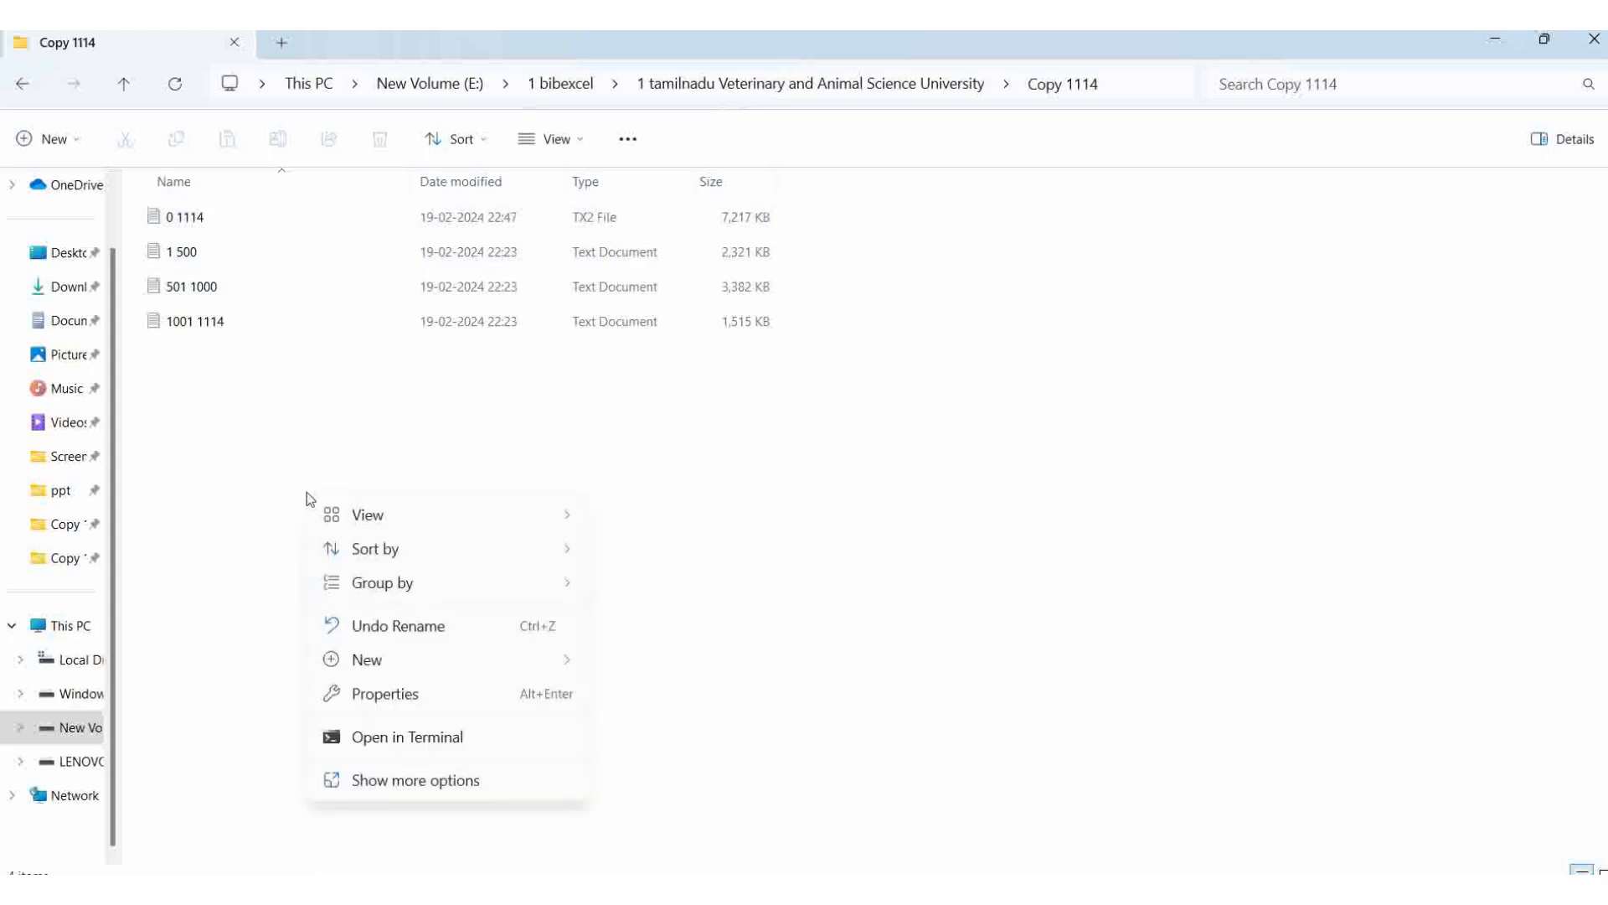
mouse_move(385, 666)
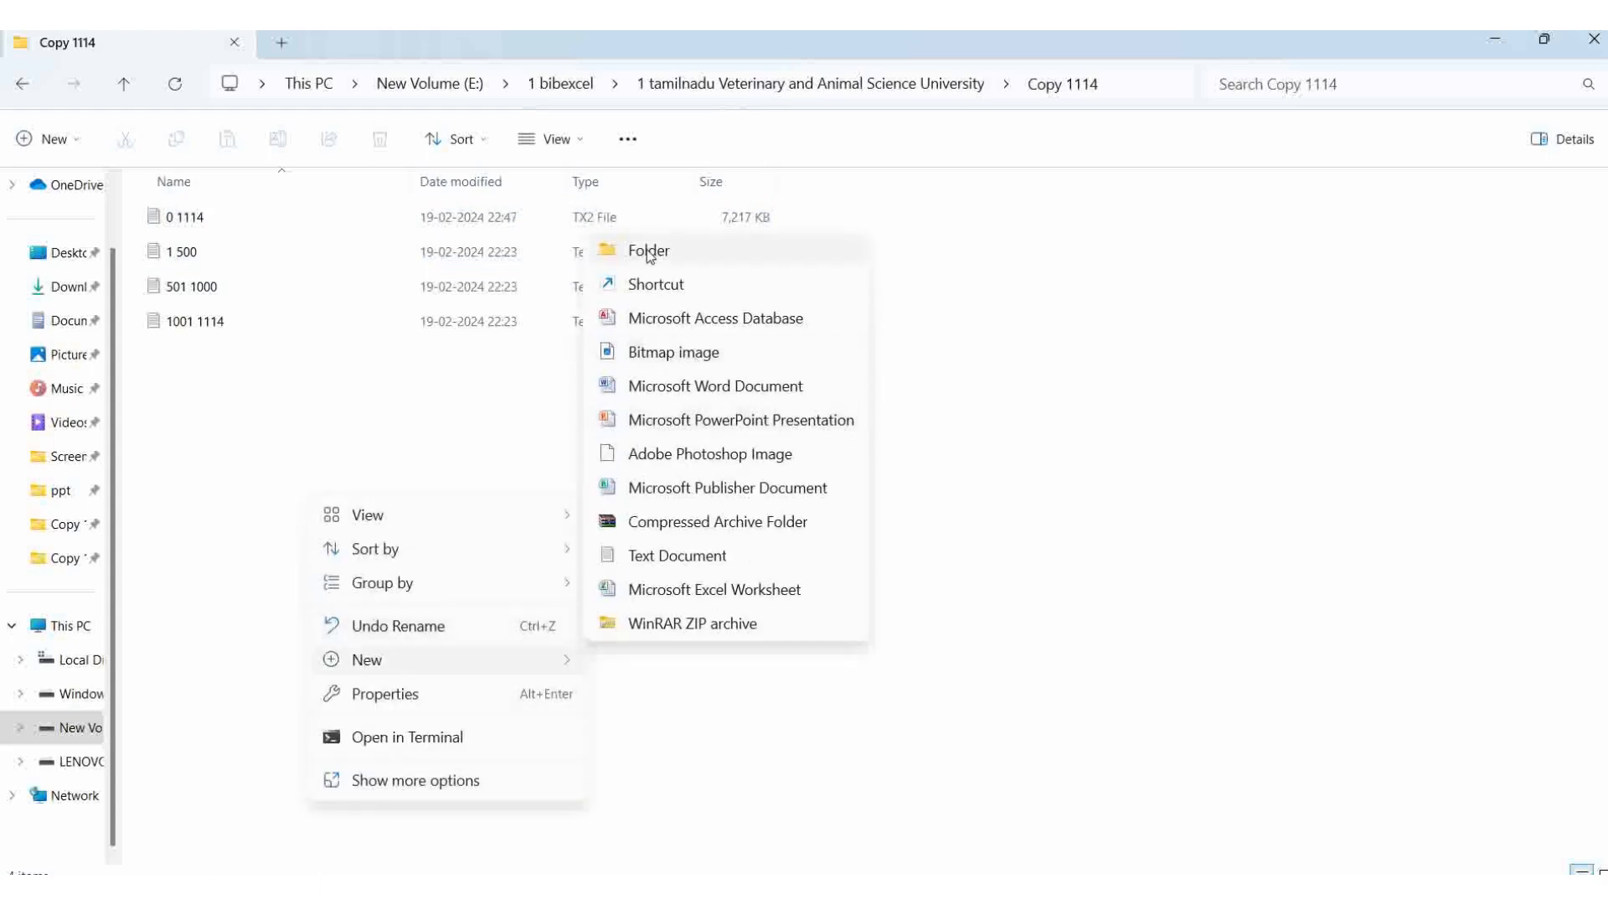
click(649, 251)
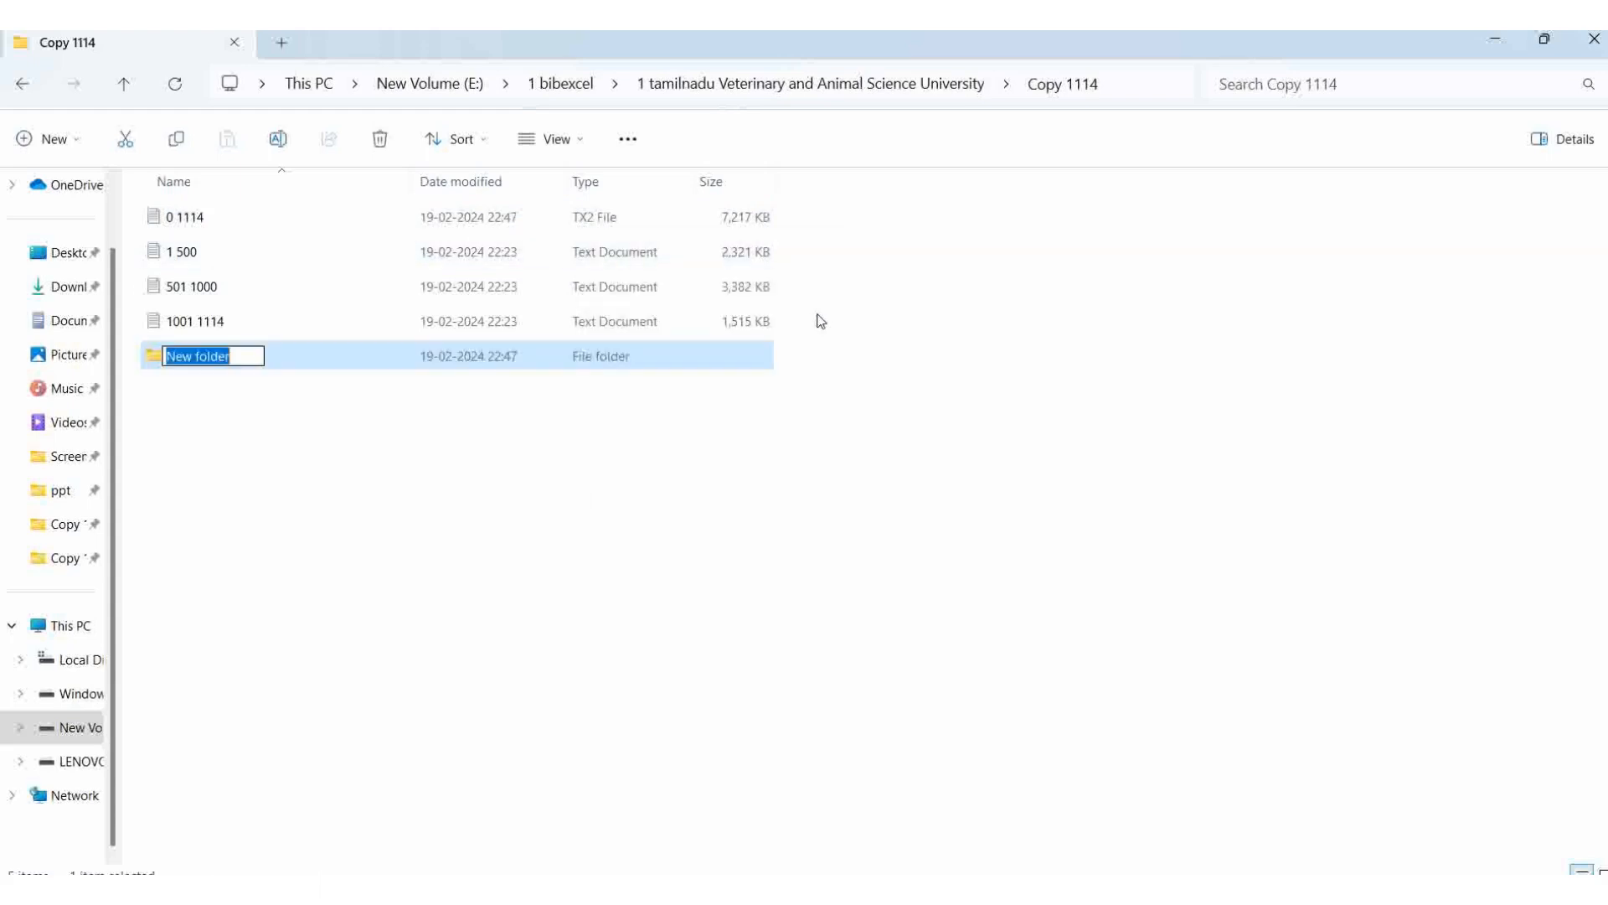
text(PY)
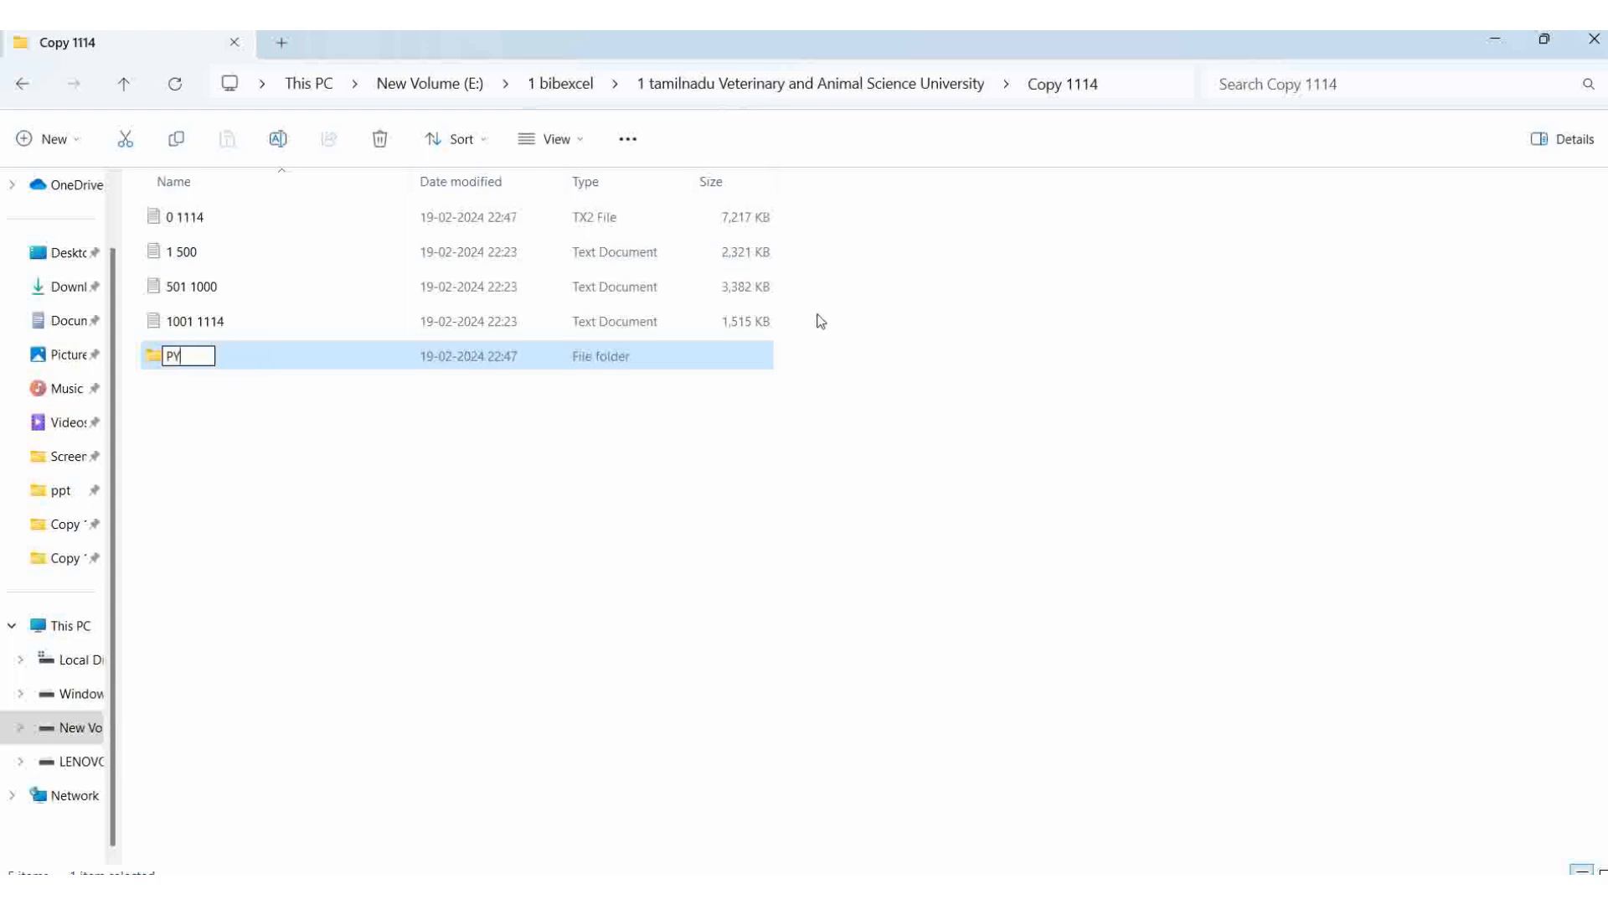
click(227, 556)
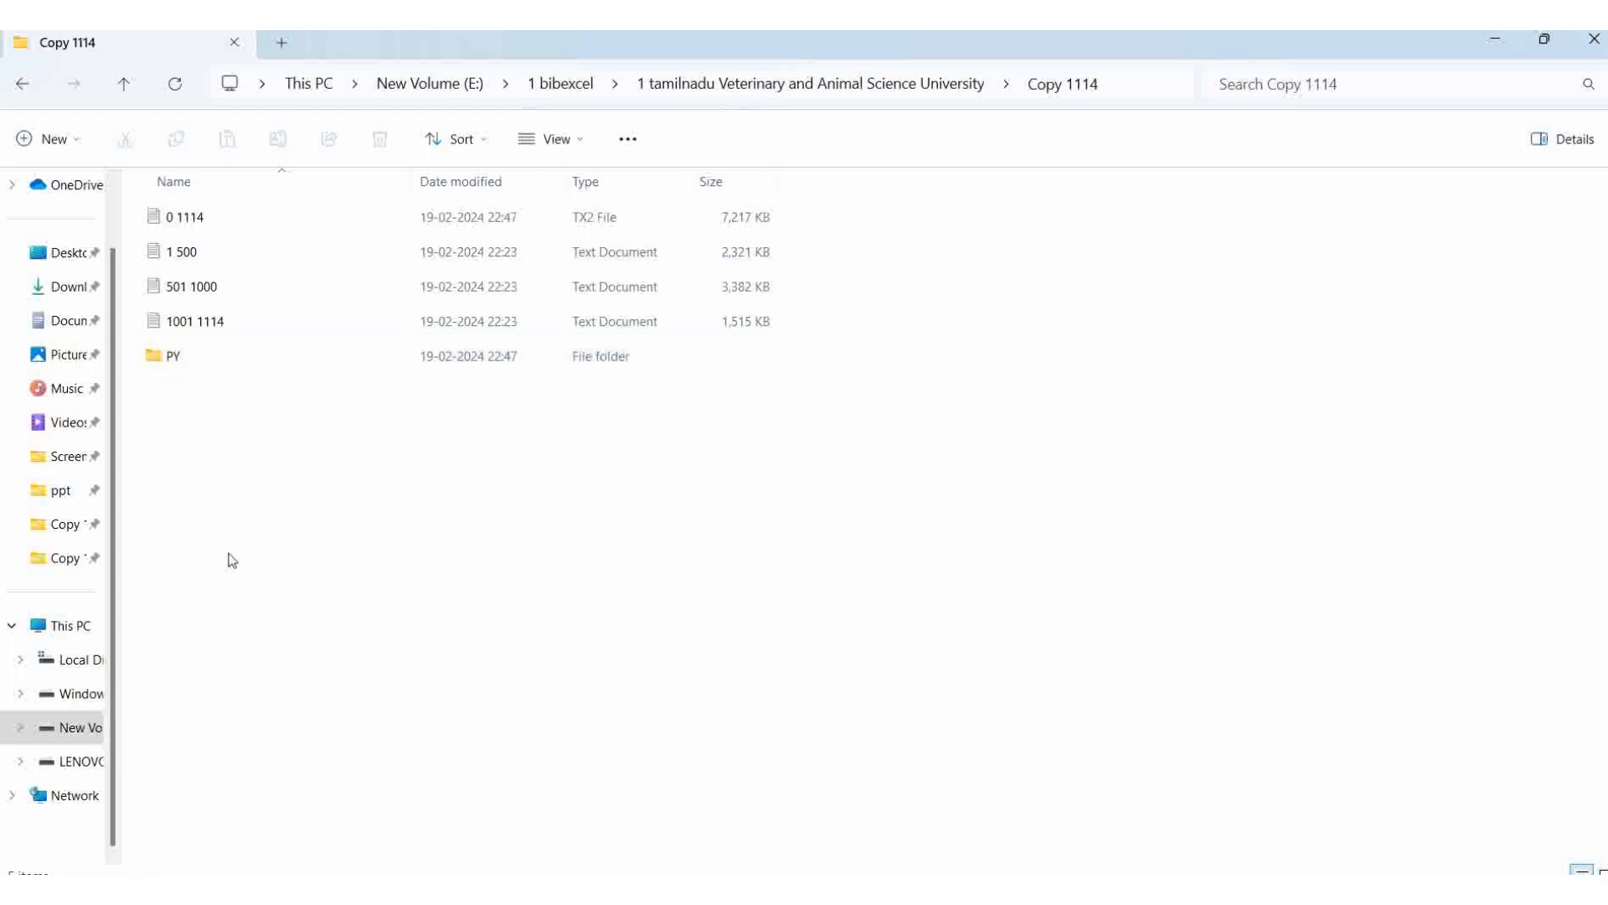
Step: Copy the 0 1114 TX2 file from Copy 1114 into the PY folder
right_click(198, 222)
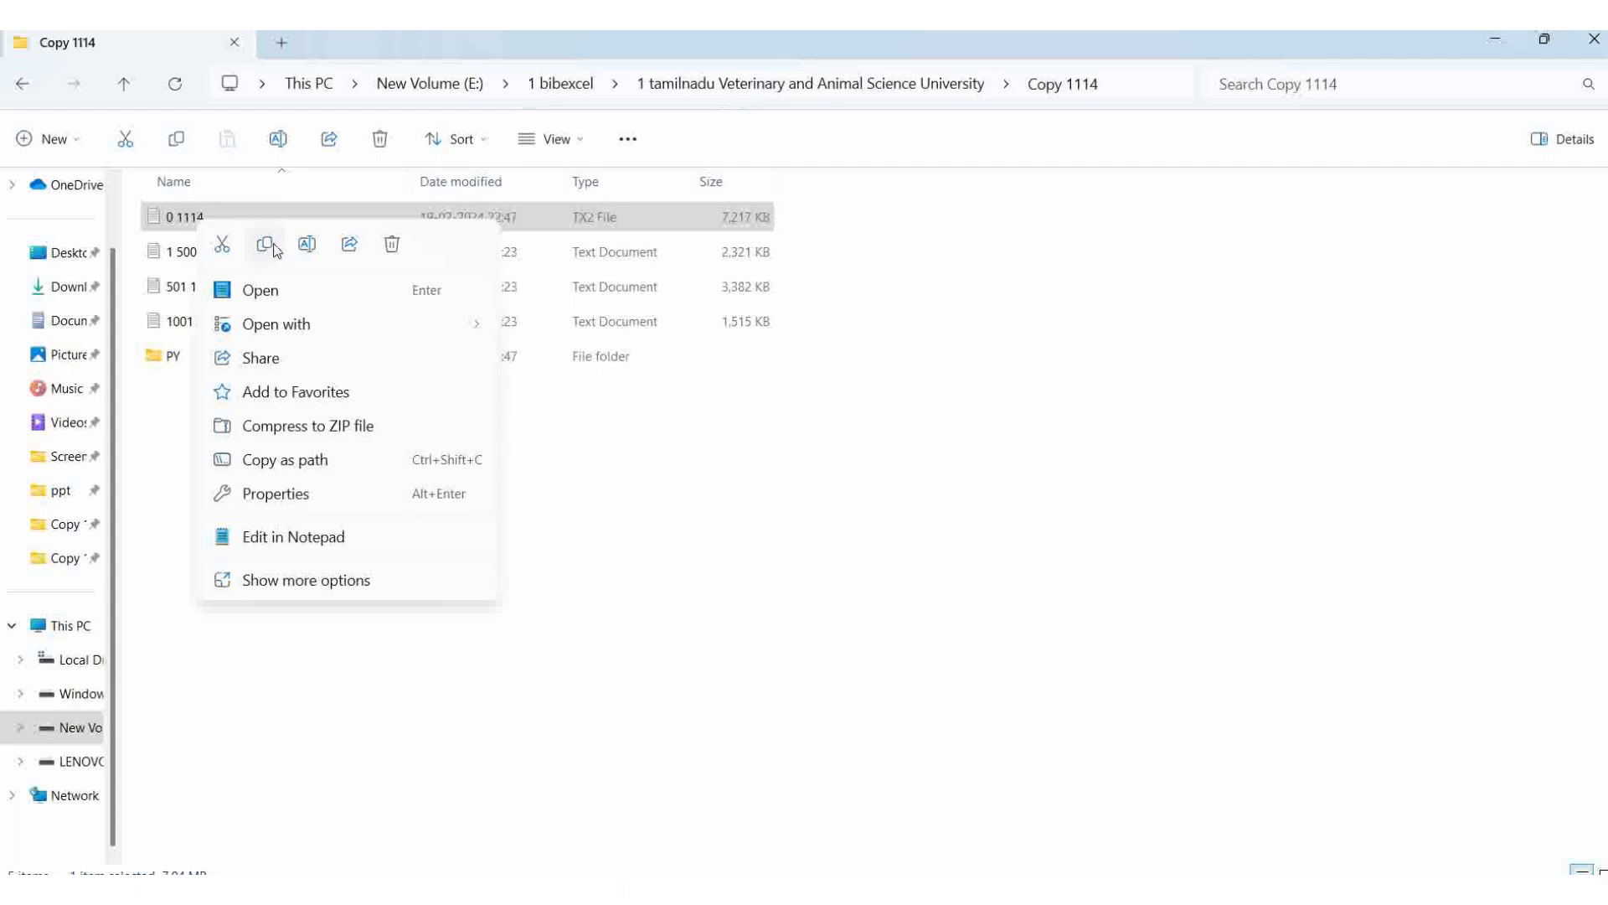
click(265, 244)
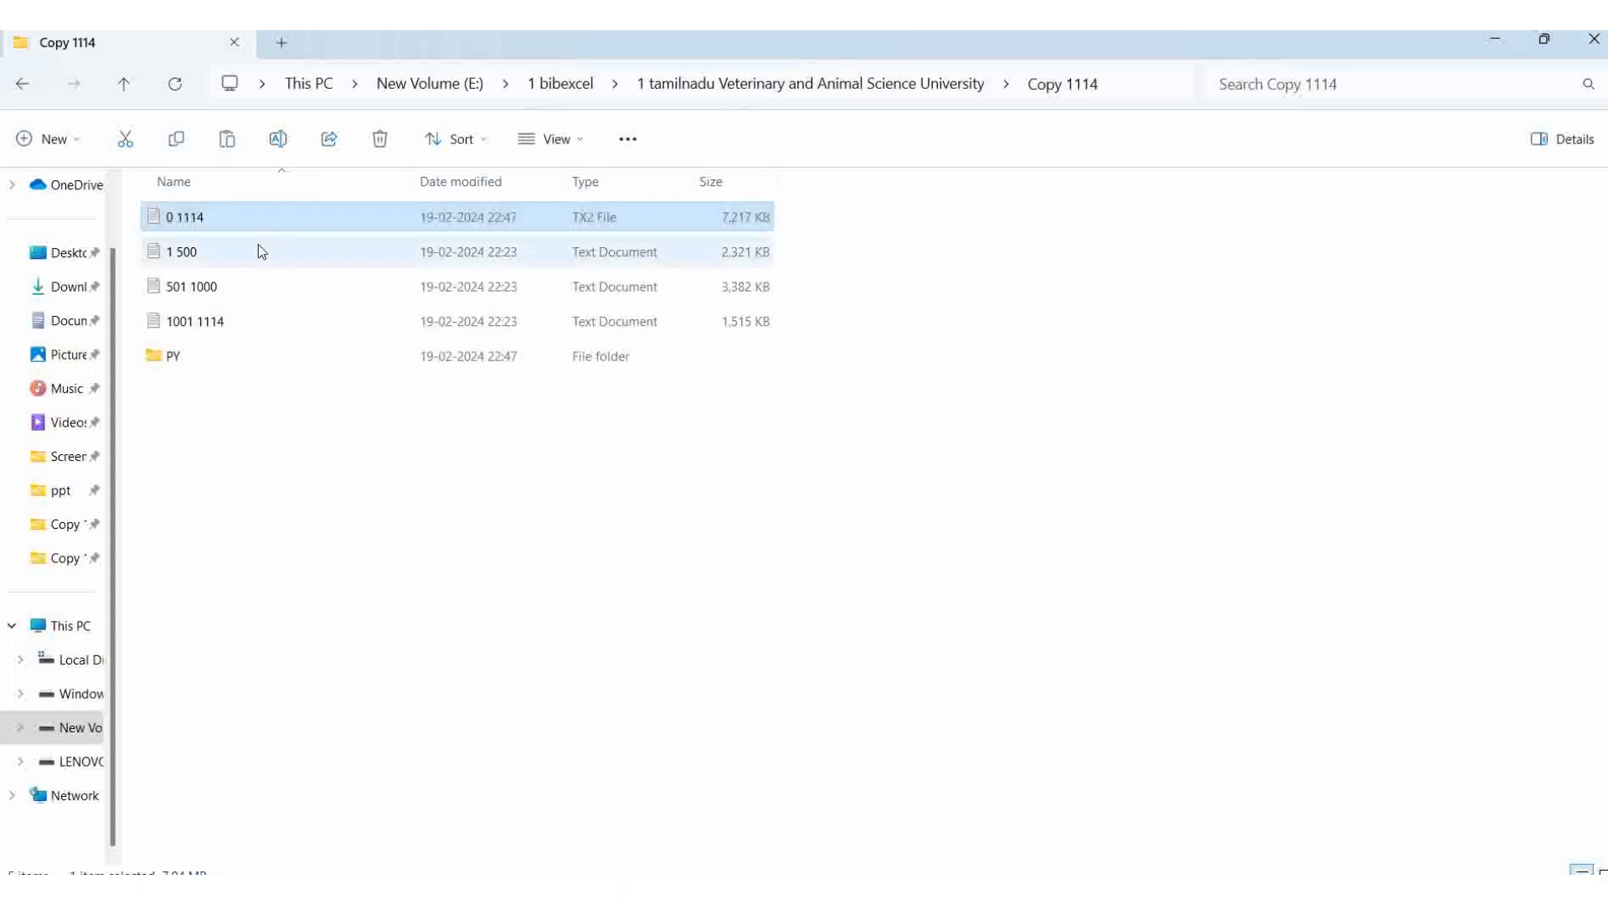
double_click(170, 362)
right_click(305, 366)
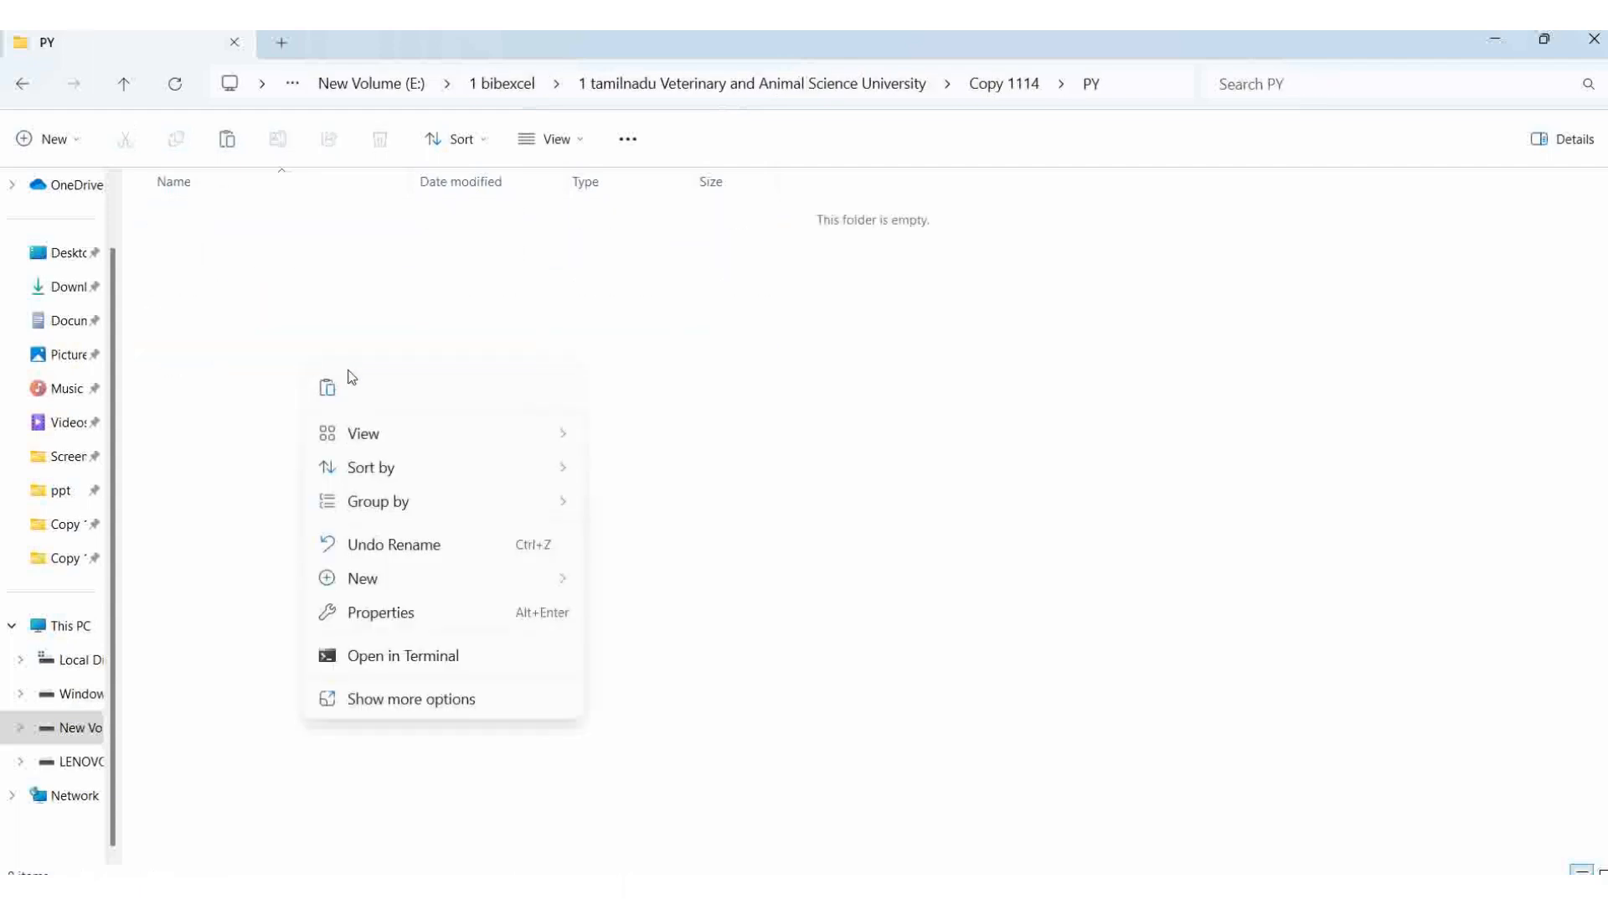
click(328, 391)
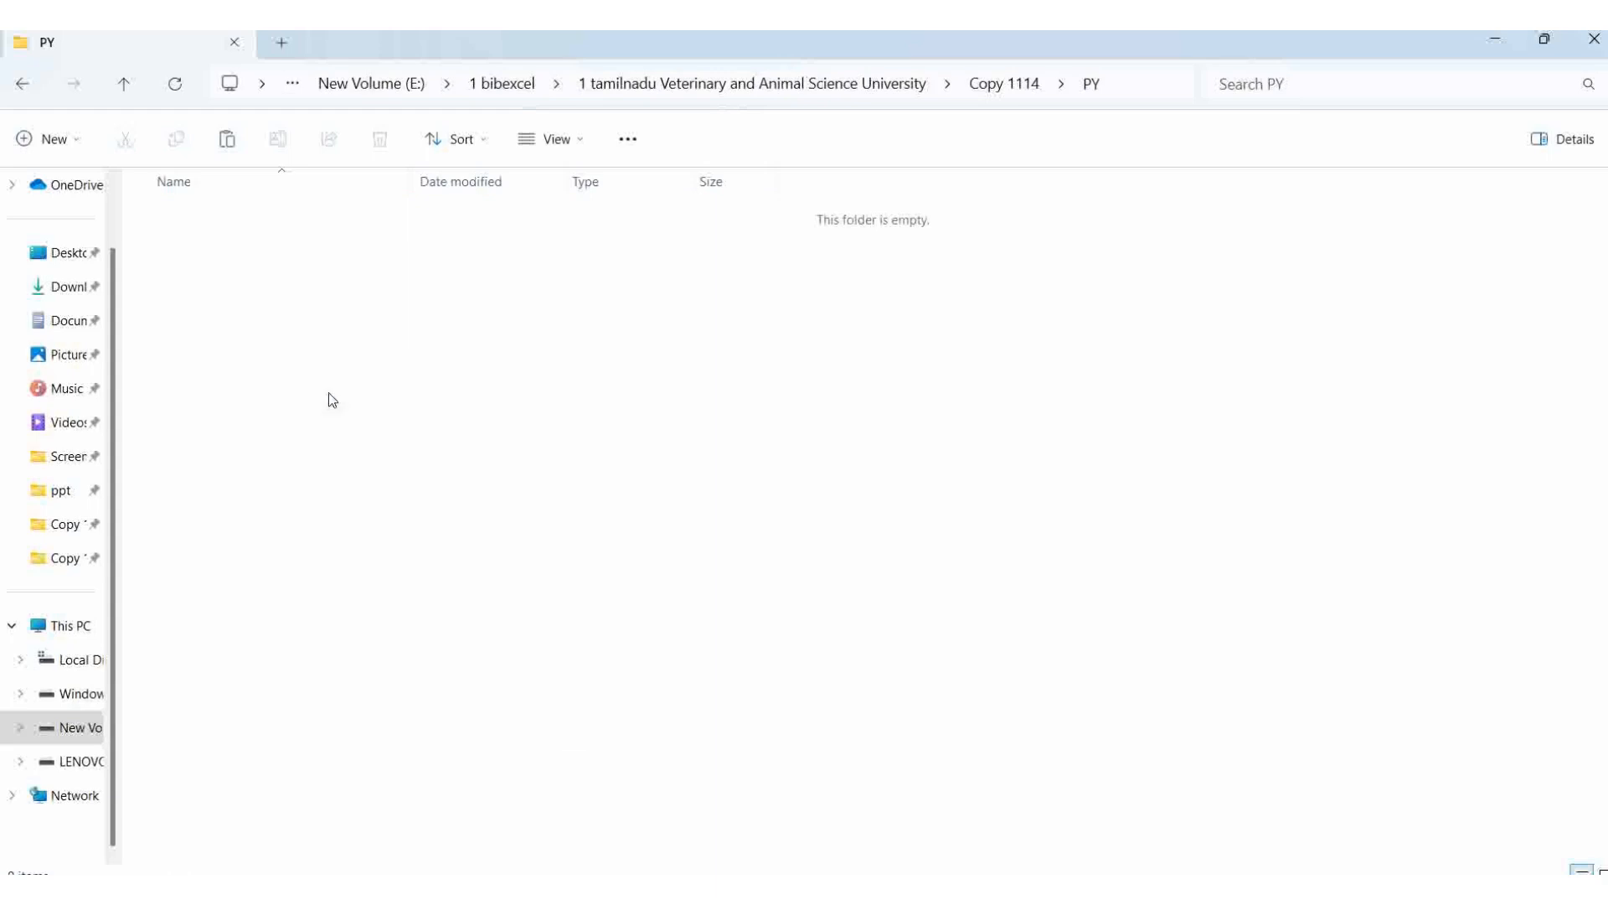
click(875, 431)
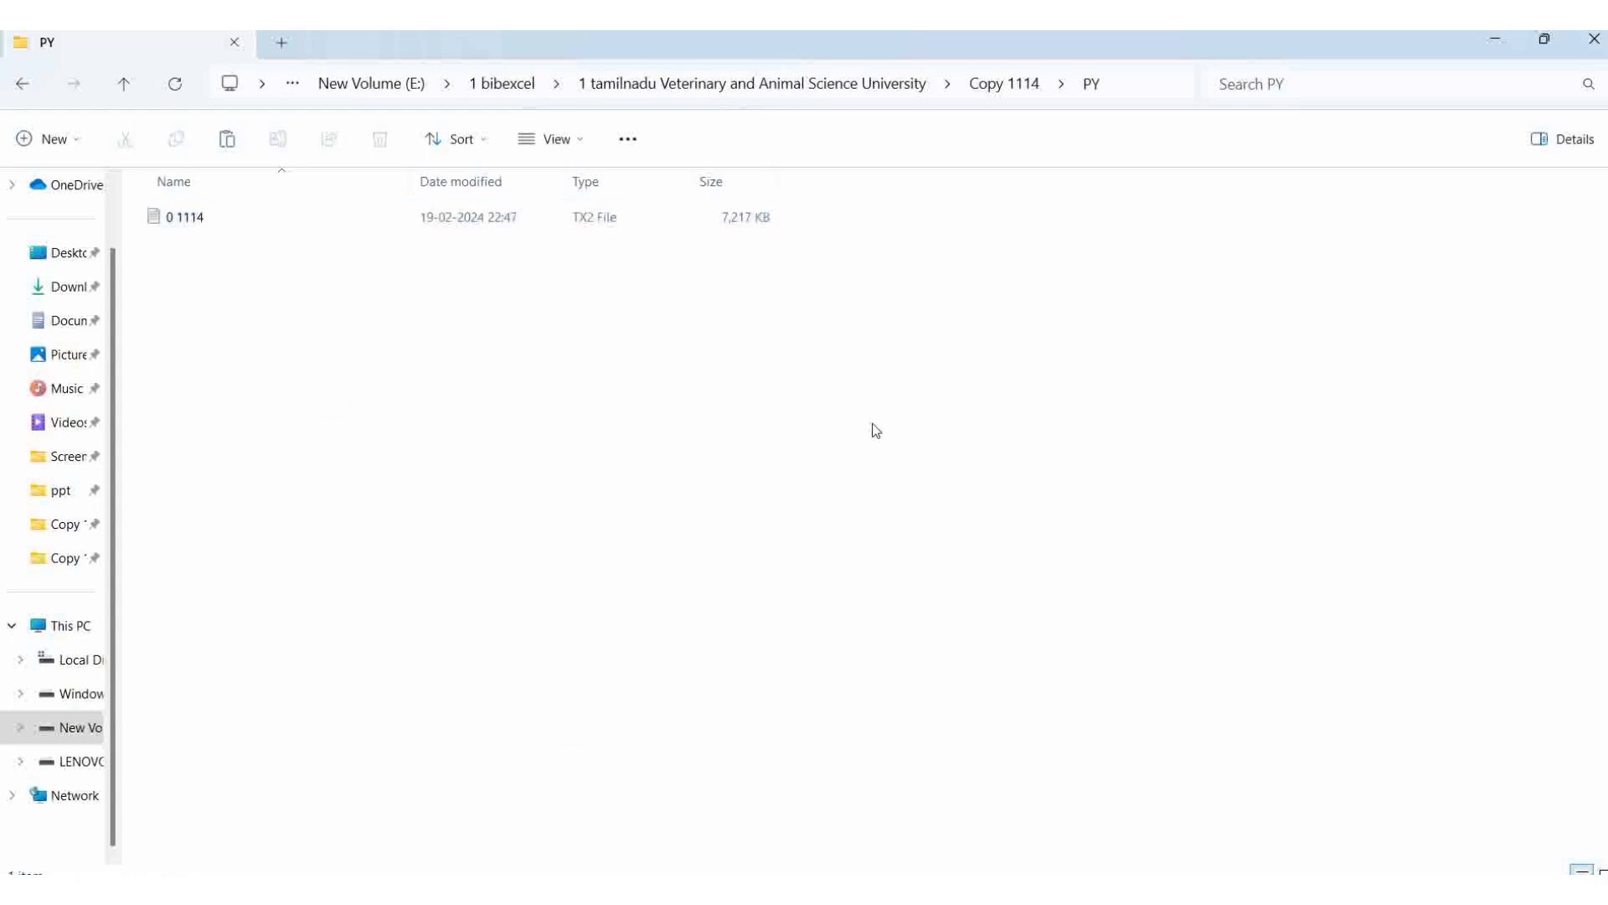
Step: Go back to the university's project folder, launch BibExcel from it and open the PY folder inside Copy 1114
click(1002, 88)
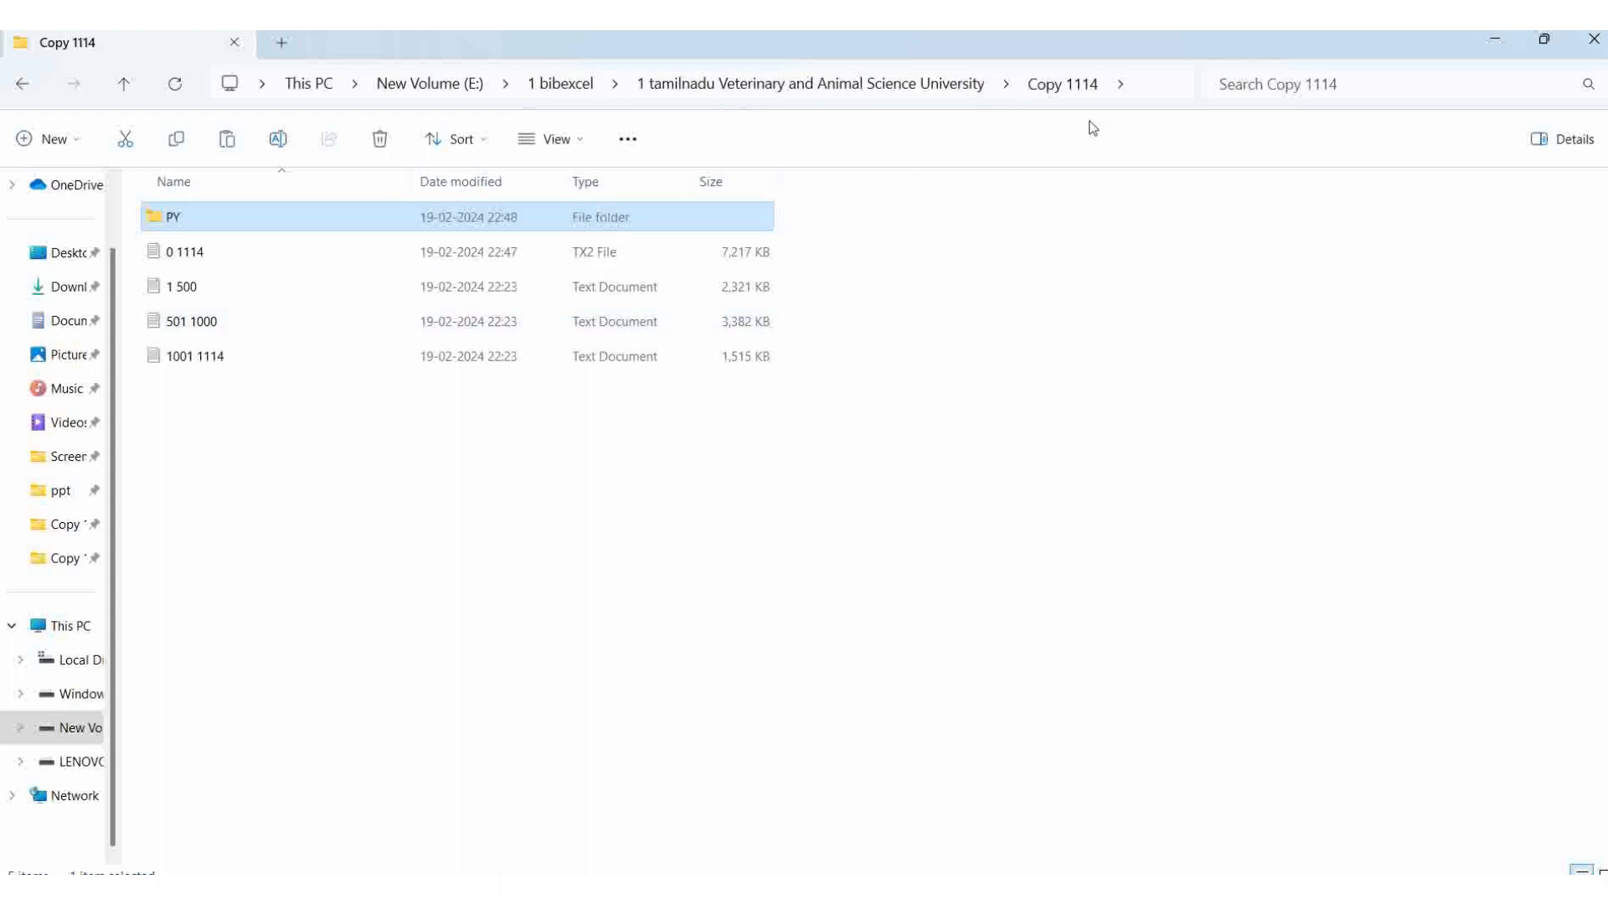
click(910, 91)
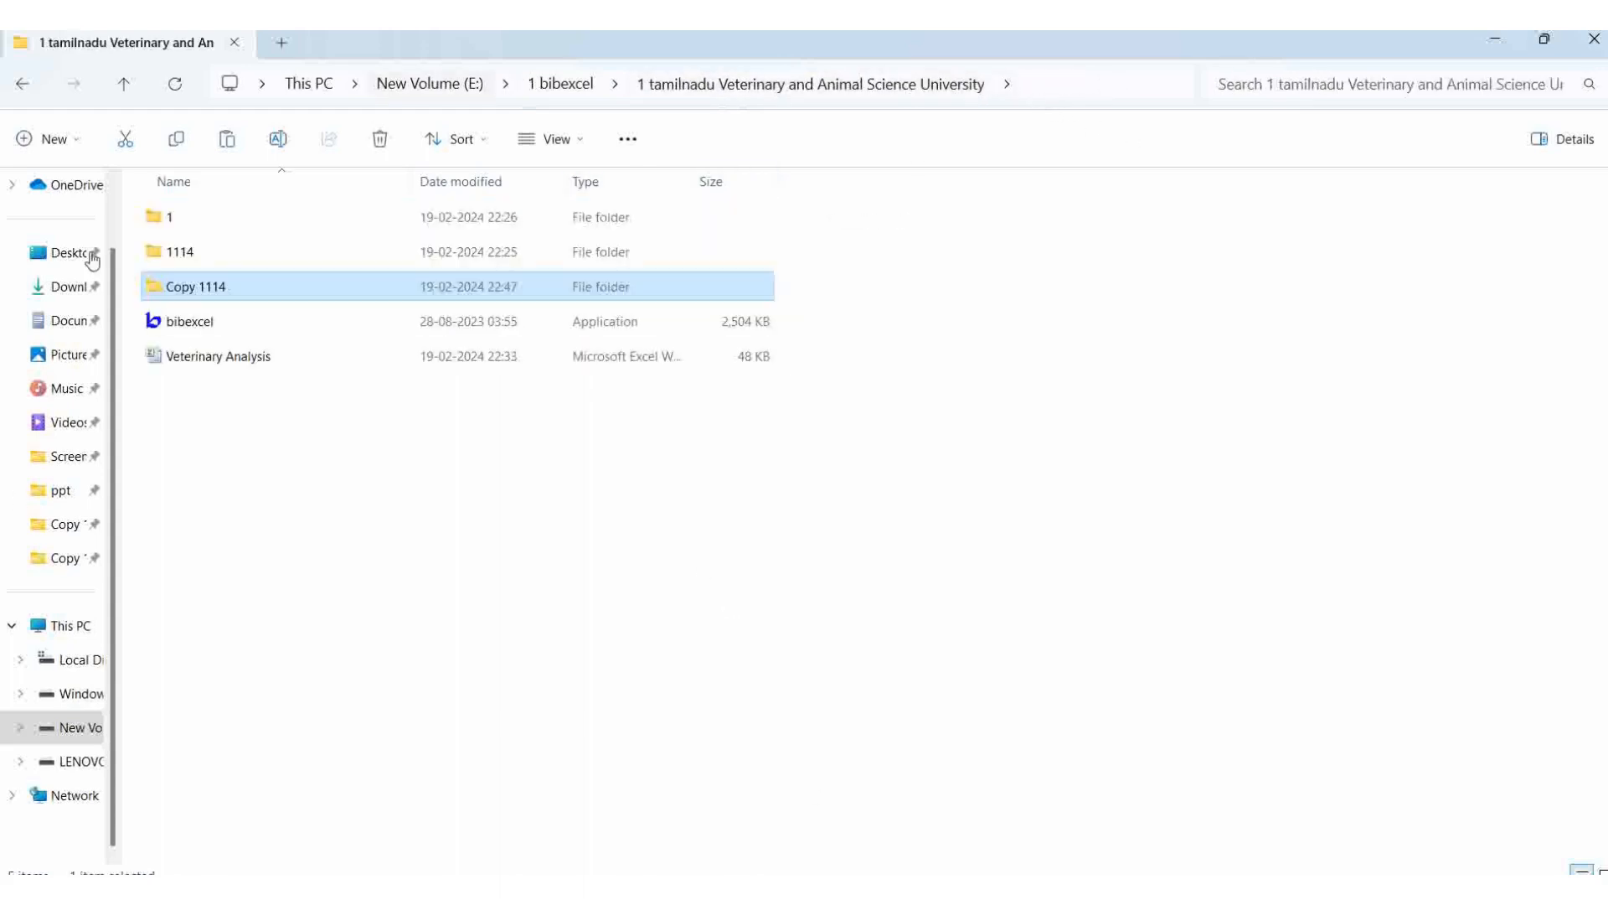
double_click(191, 327)
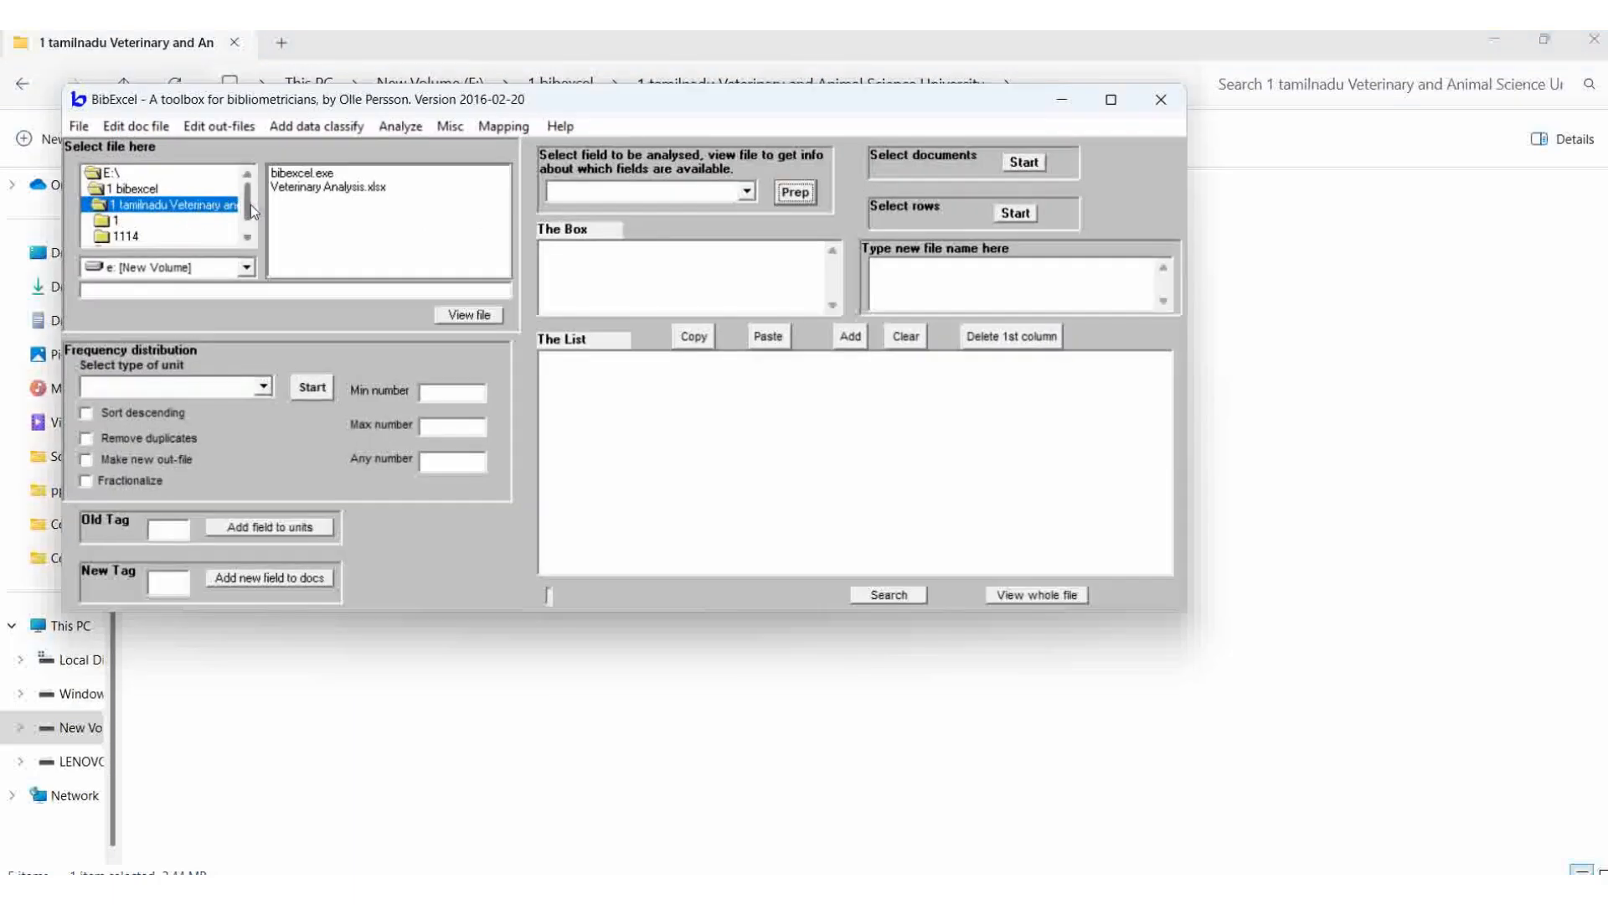
drag(250, 204, 251, 222)
click(149, 238)
double_click(149, 238)
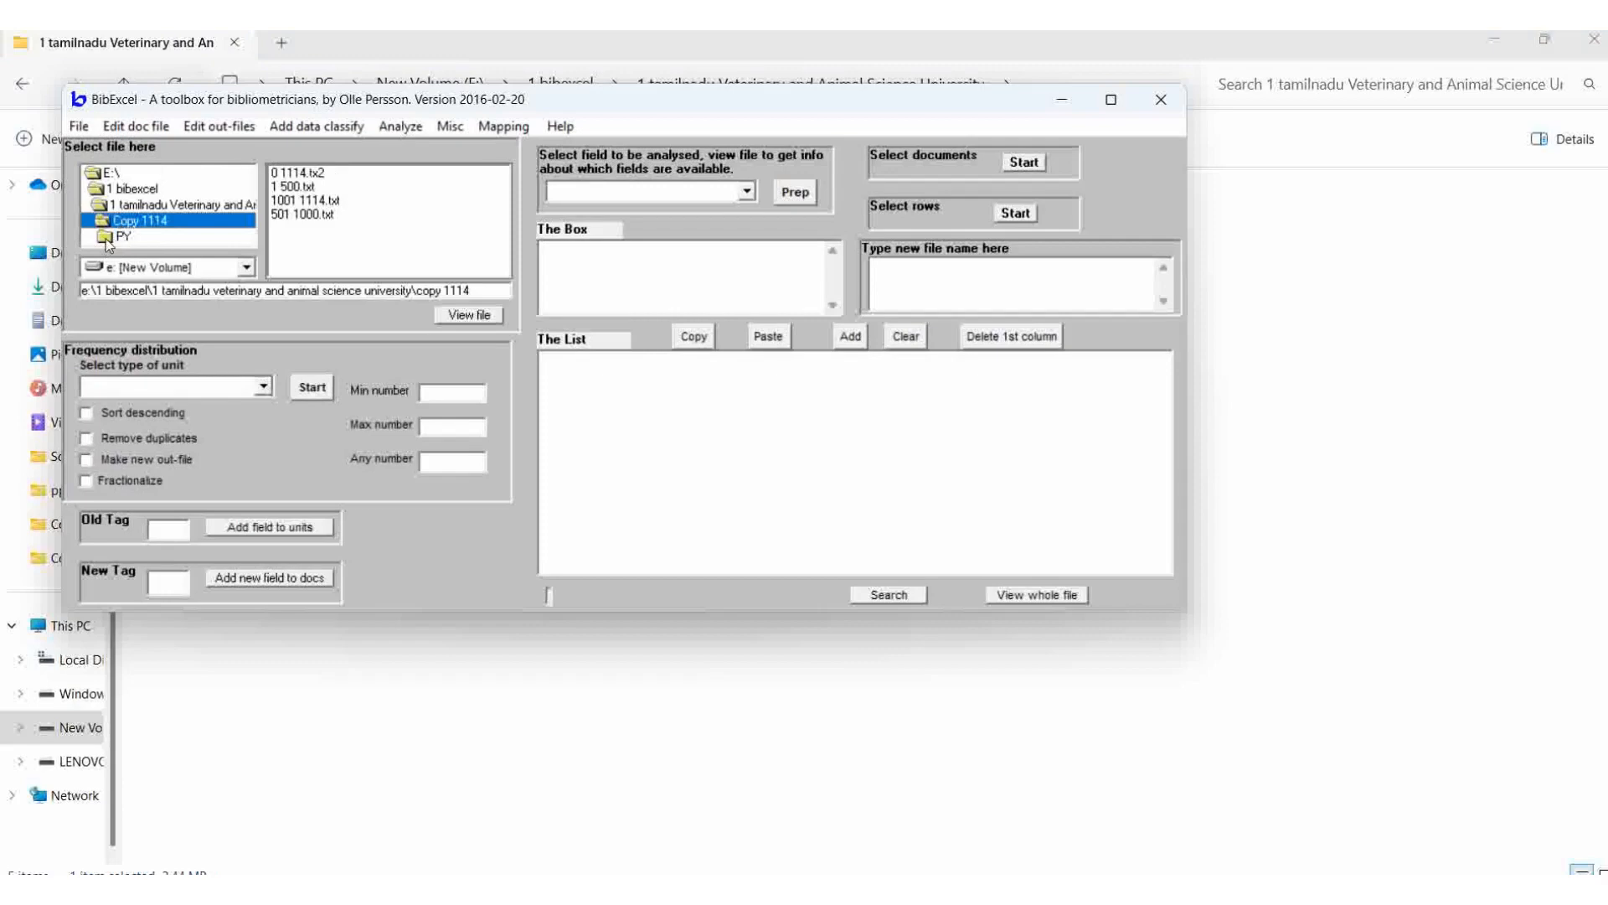
double_click(106, 239)
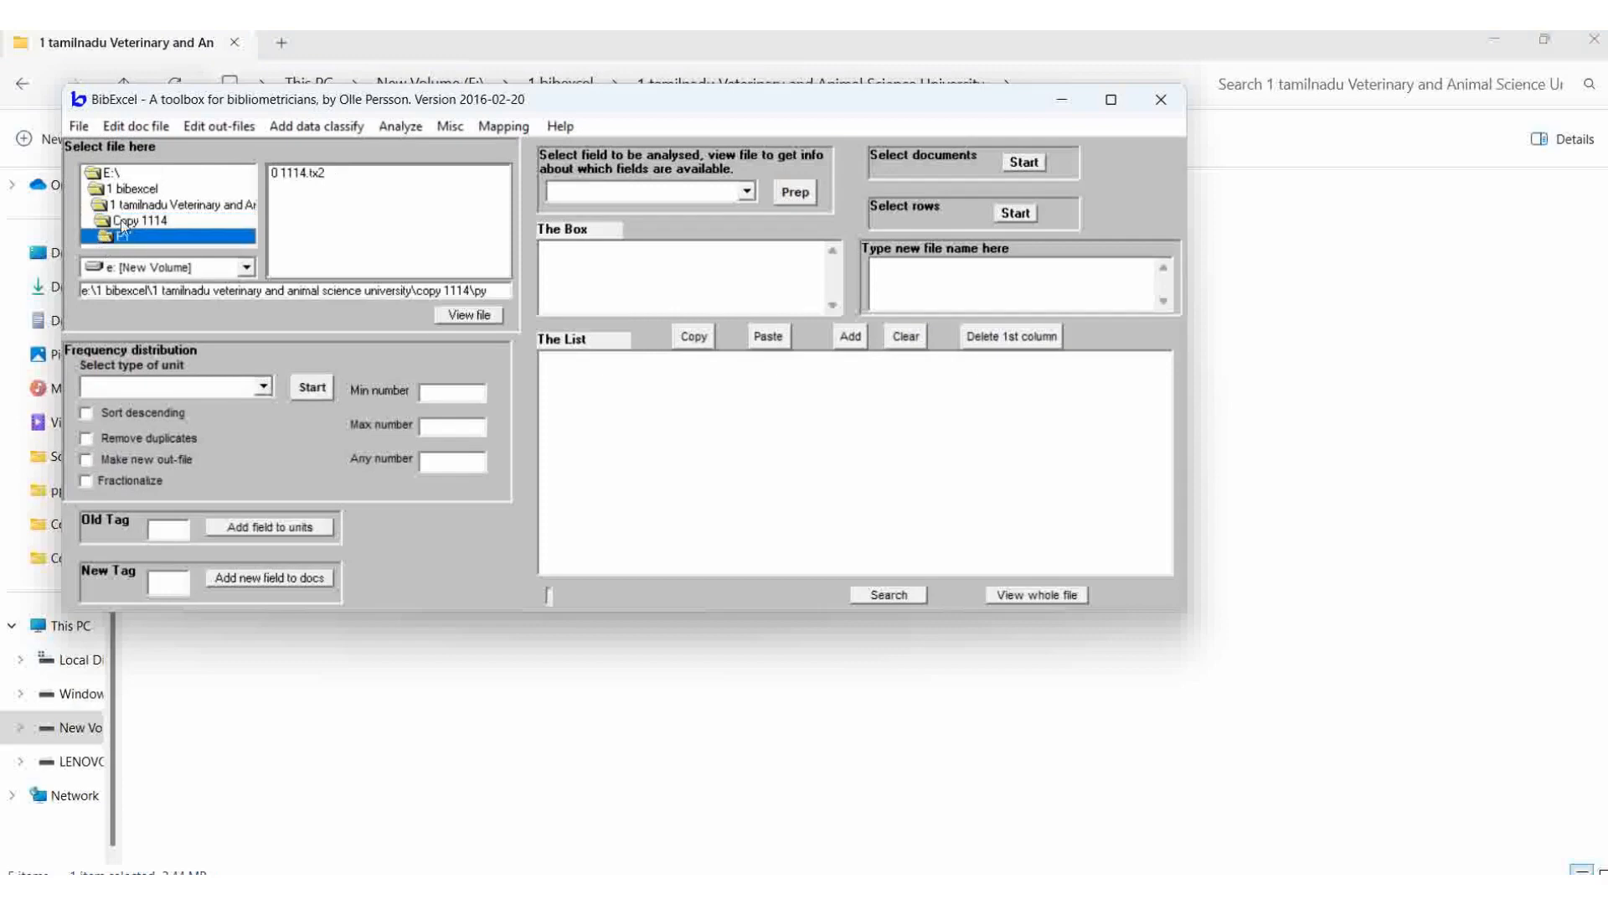
Step: View 0 1114.tx2 down to the first record's publication year field and enter py as the old tag
click(315, 174)
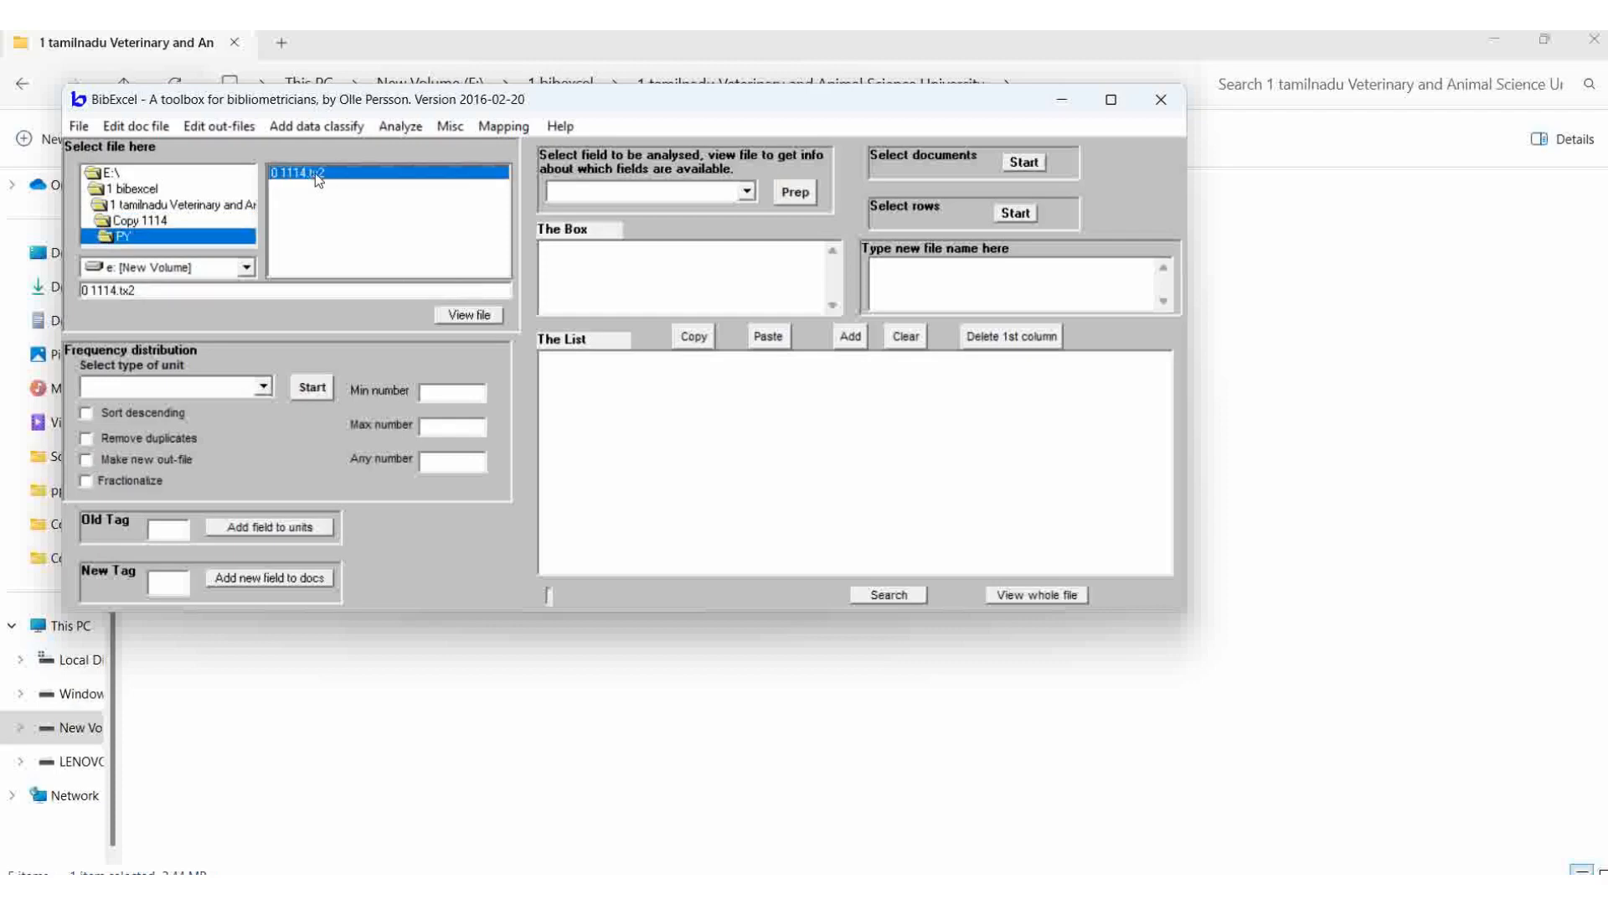
click(475, 317)
scroll(774, 431, down, 5)
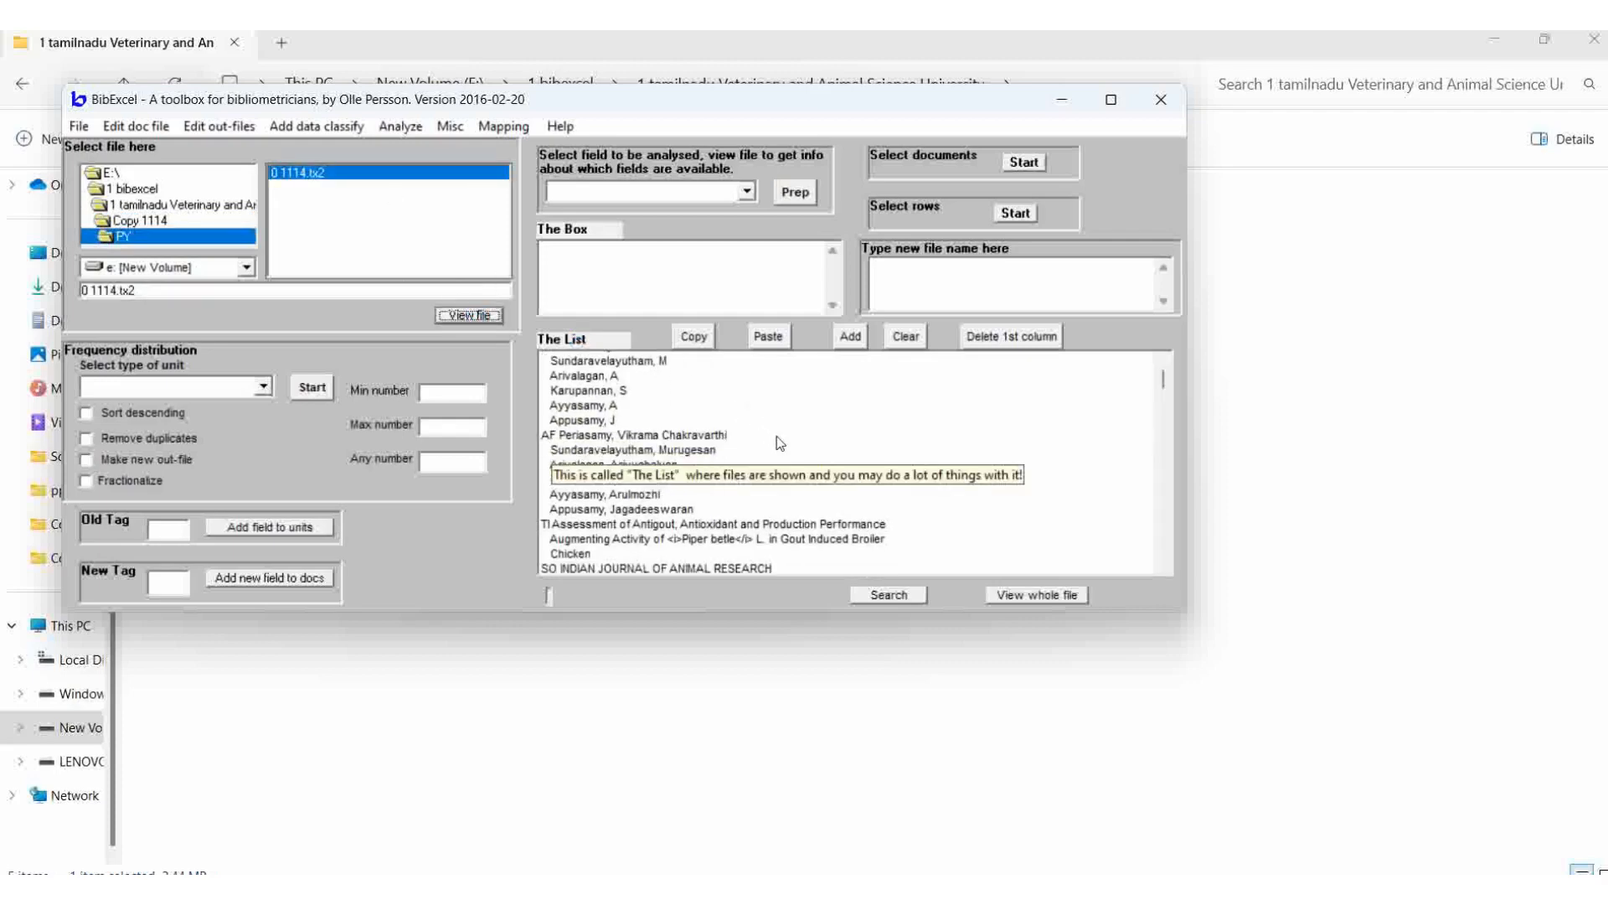
scroll(666, 530, down, 2)
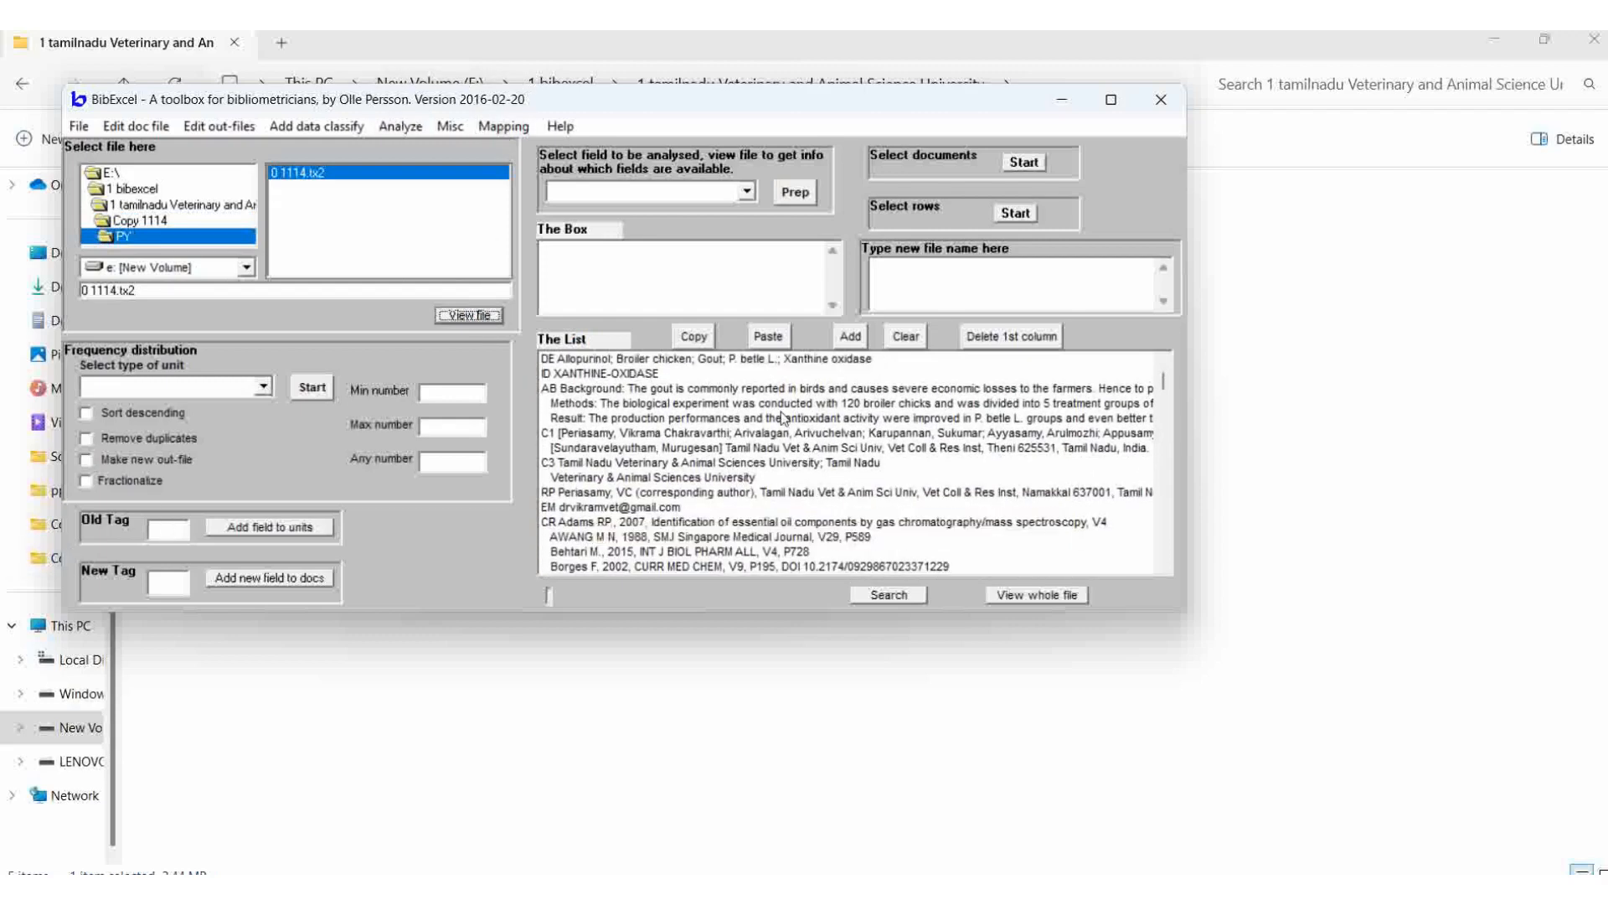
scroll(777, 416, down, 8)
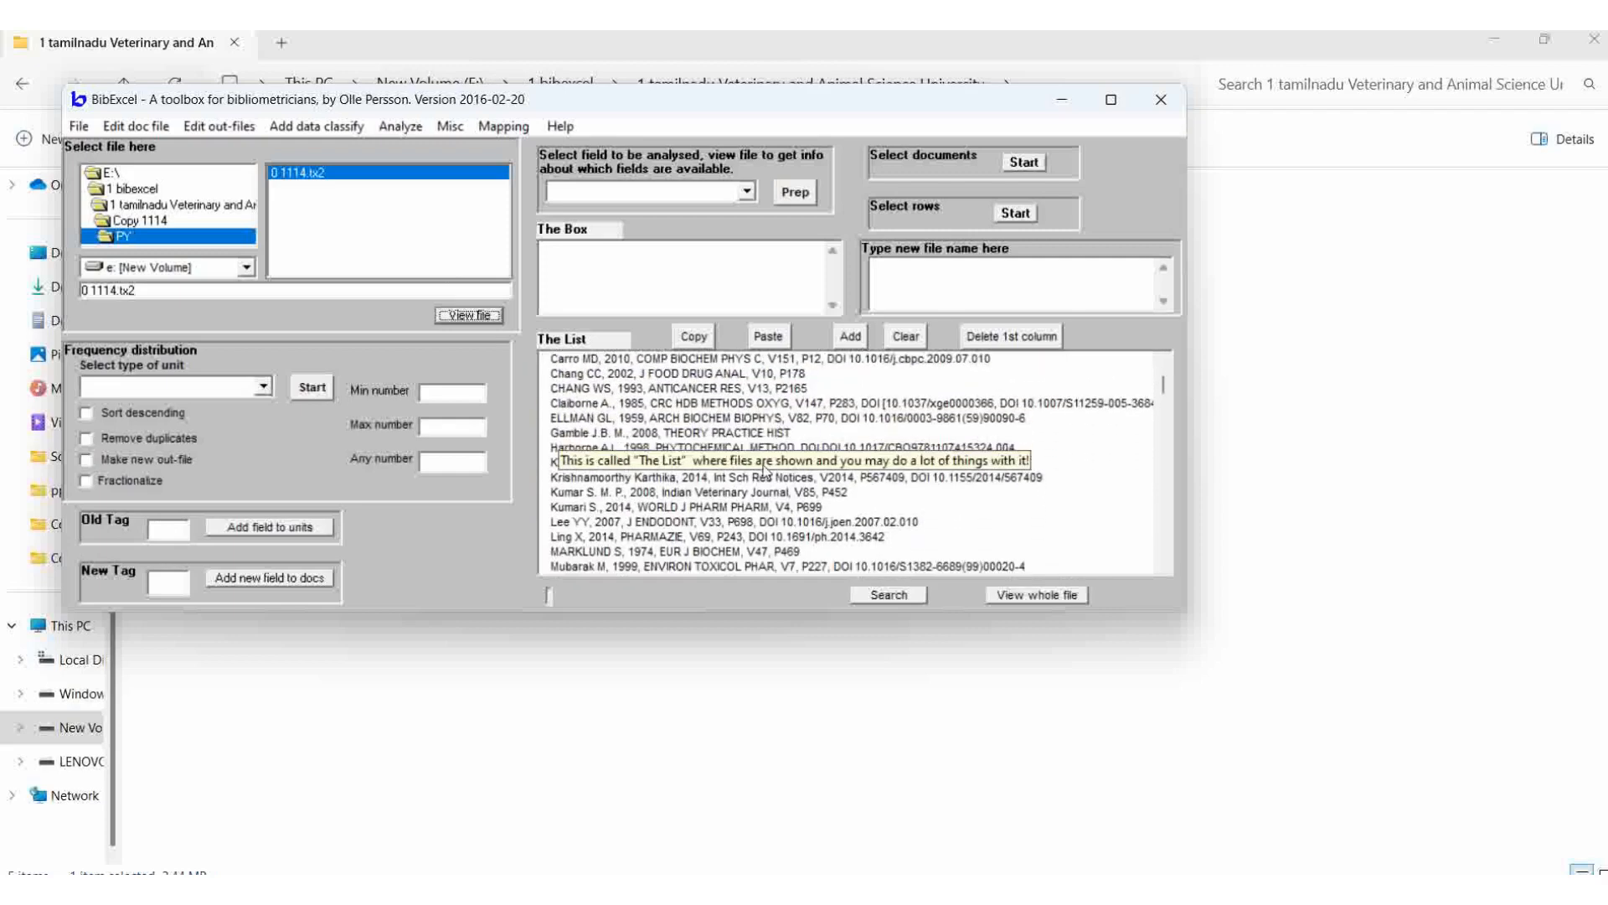
scroll(764, 475, down, 10)
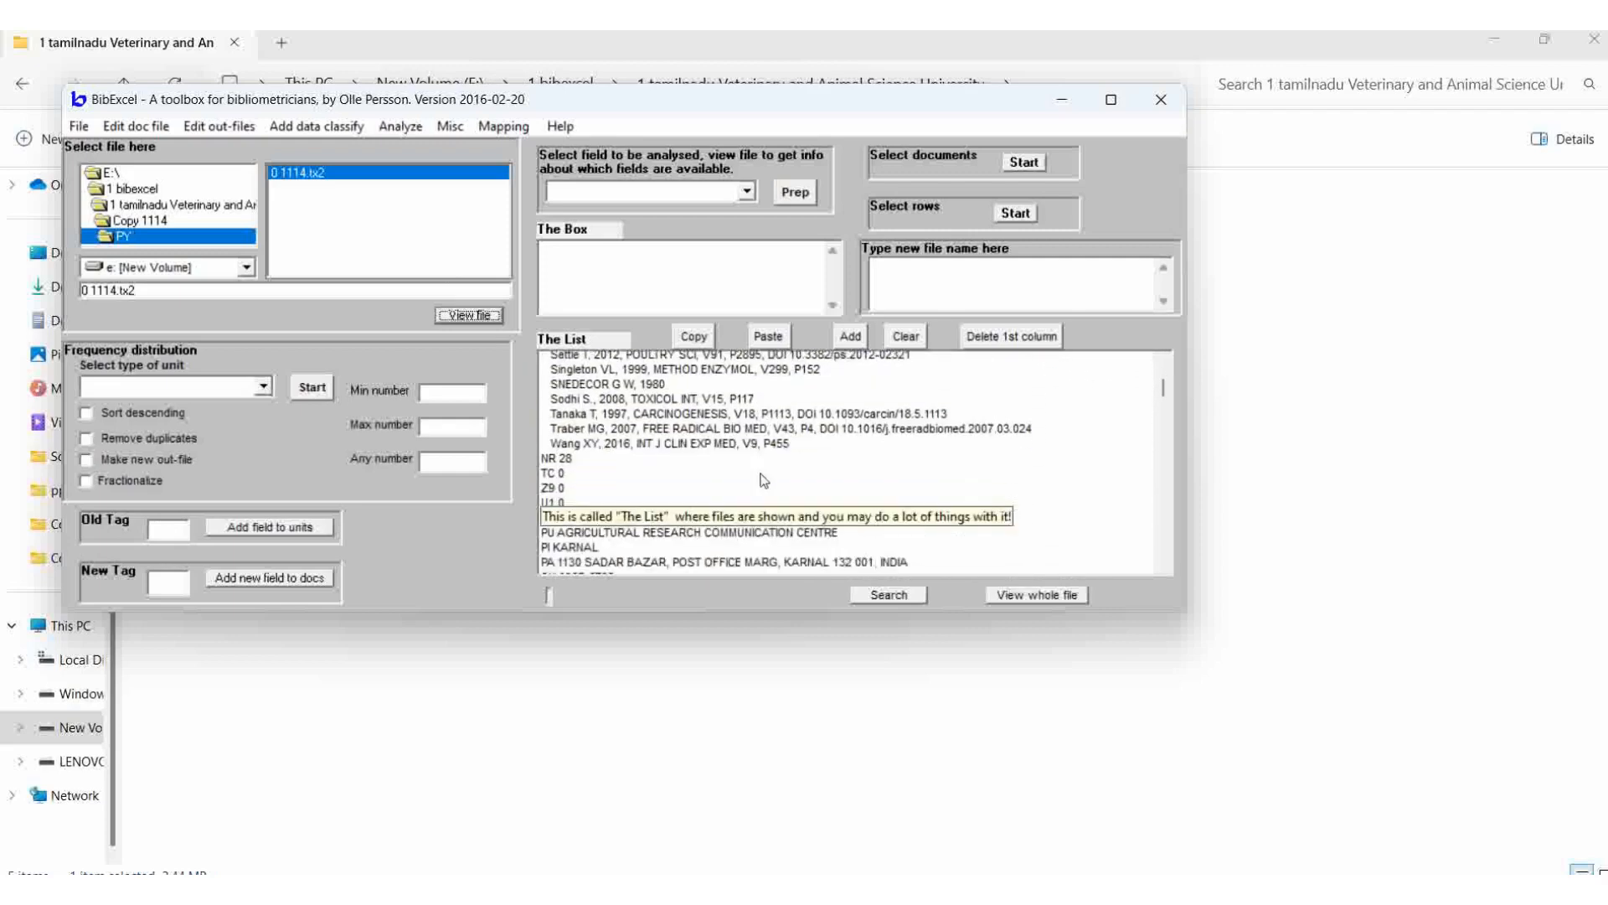
scroll(706, 540, down, 1)
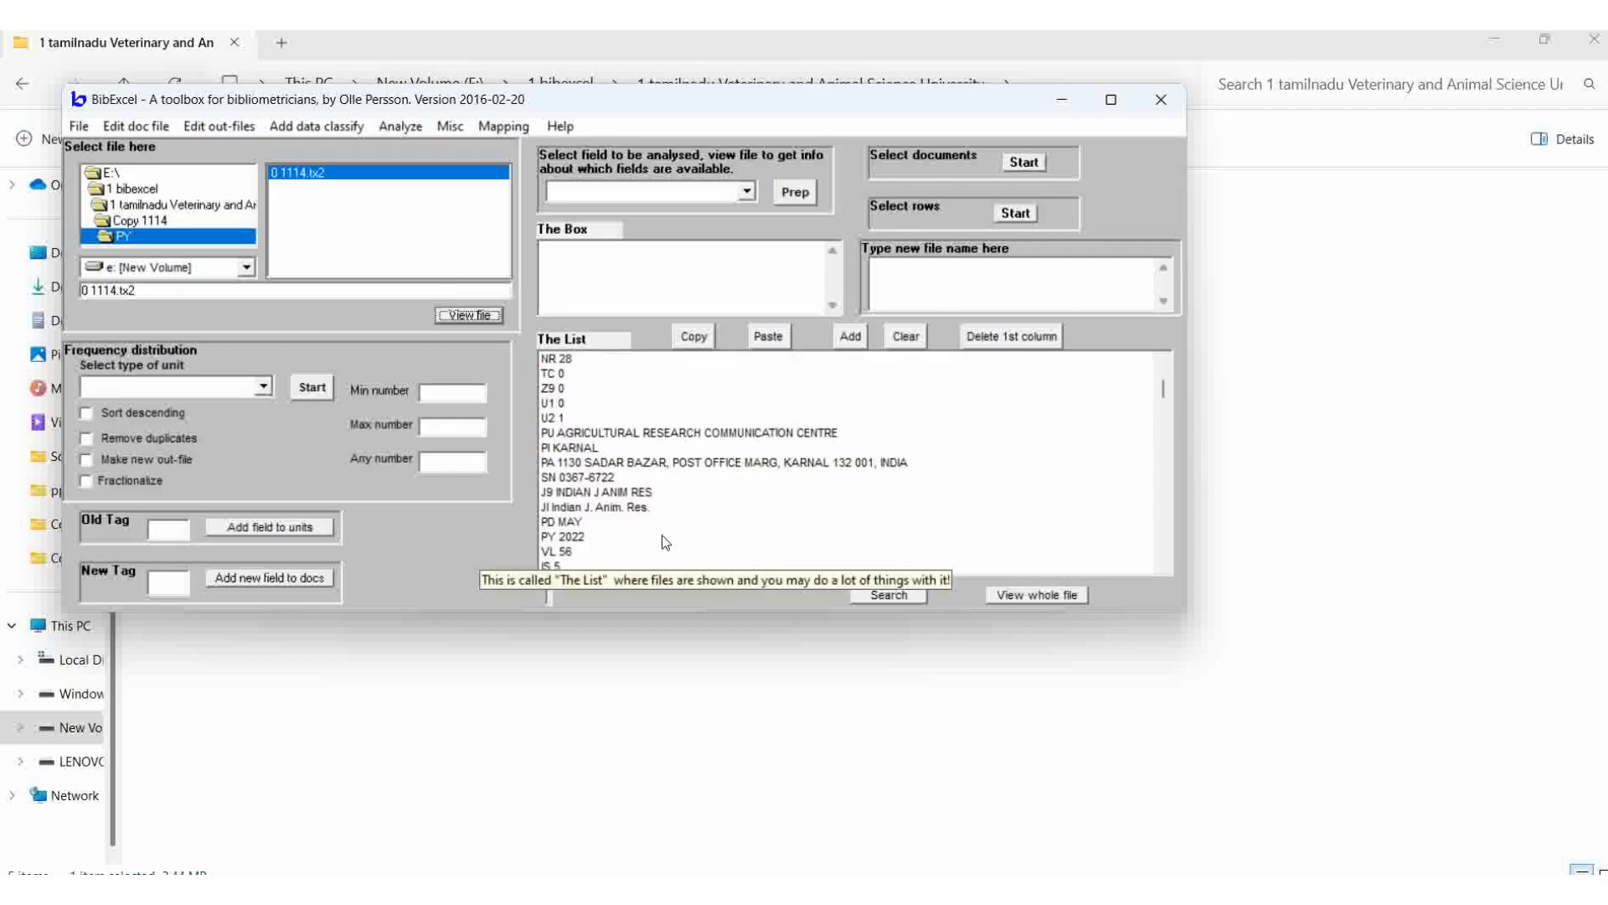
scroll(614, 548, down, 1)
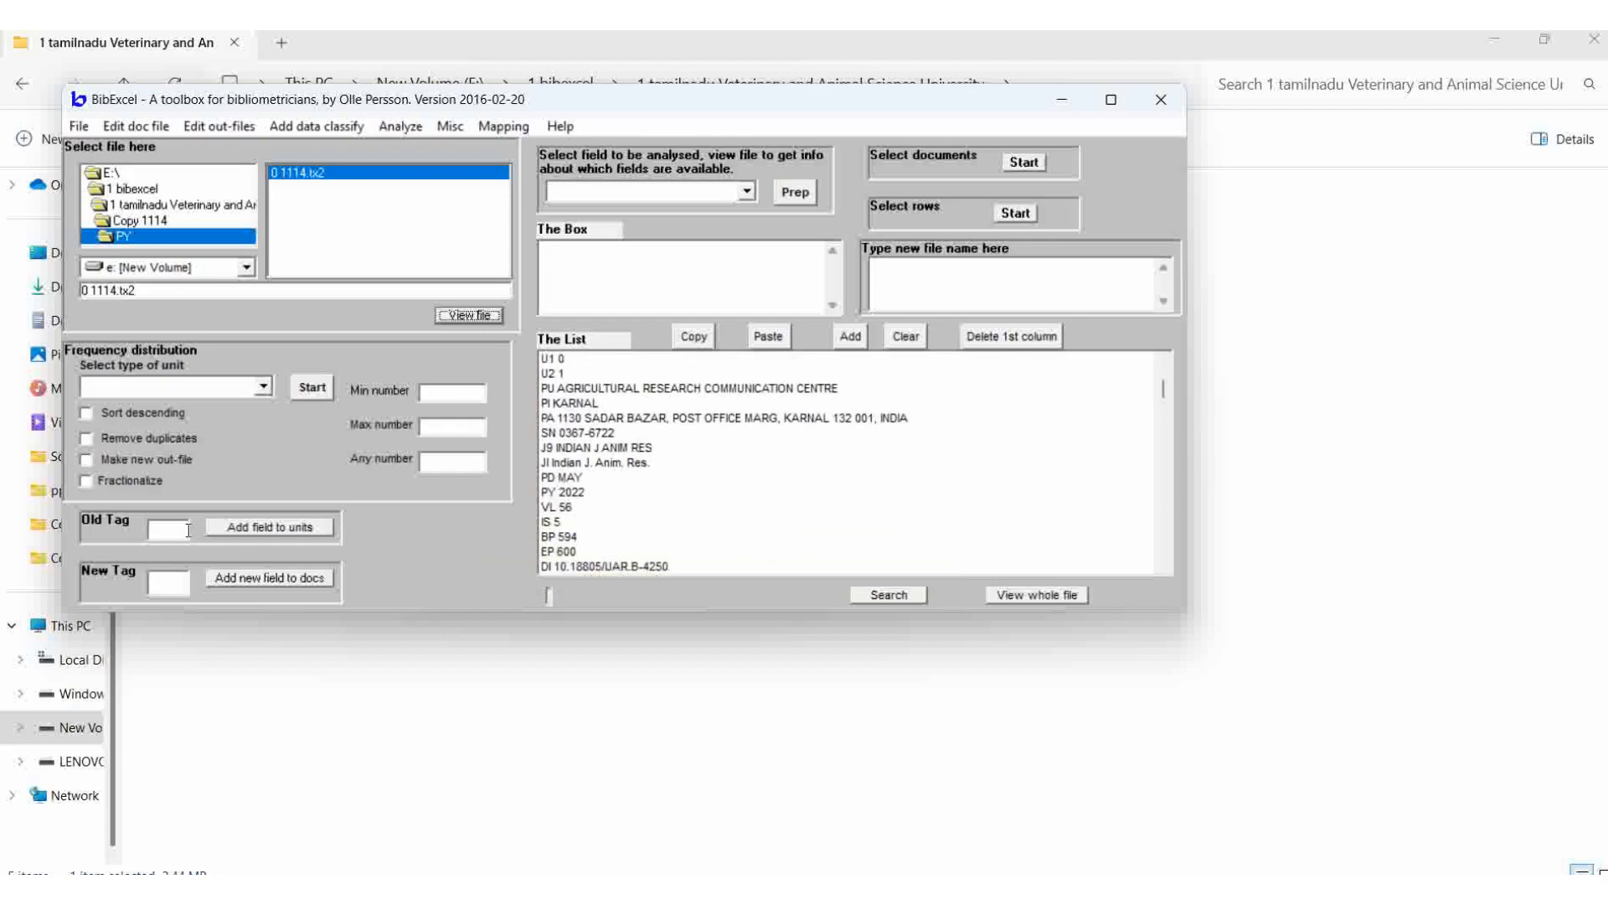
click(153, 528)
text(py)
scroll(796, 360, up, 5)
click(451, 127)
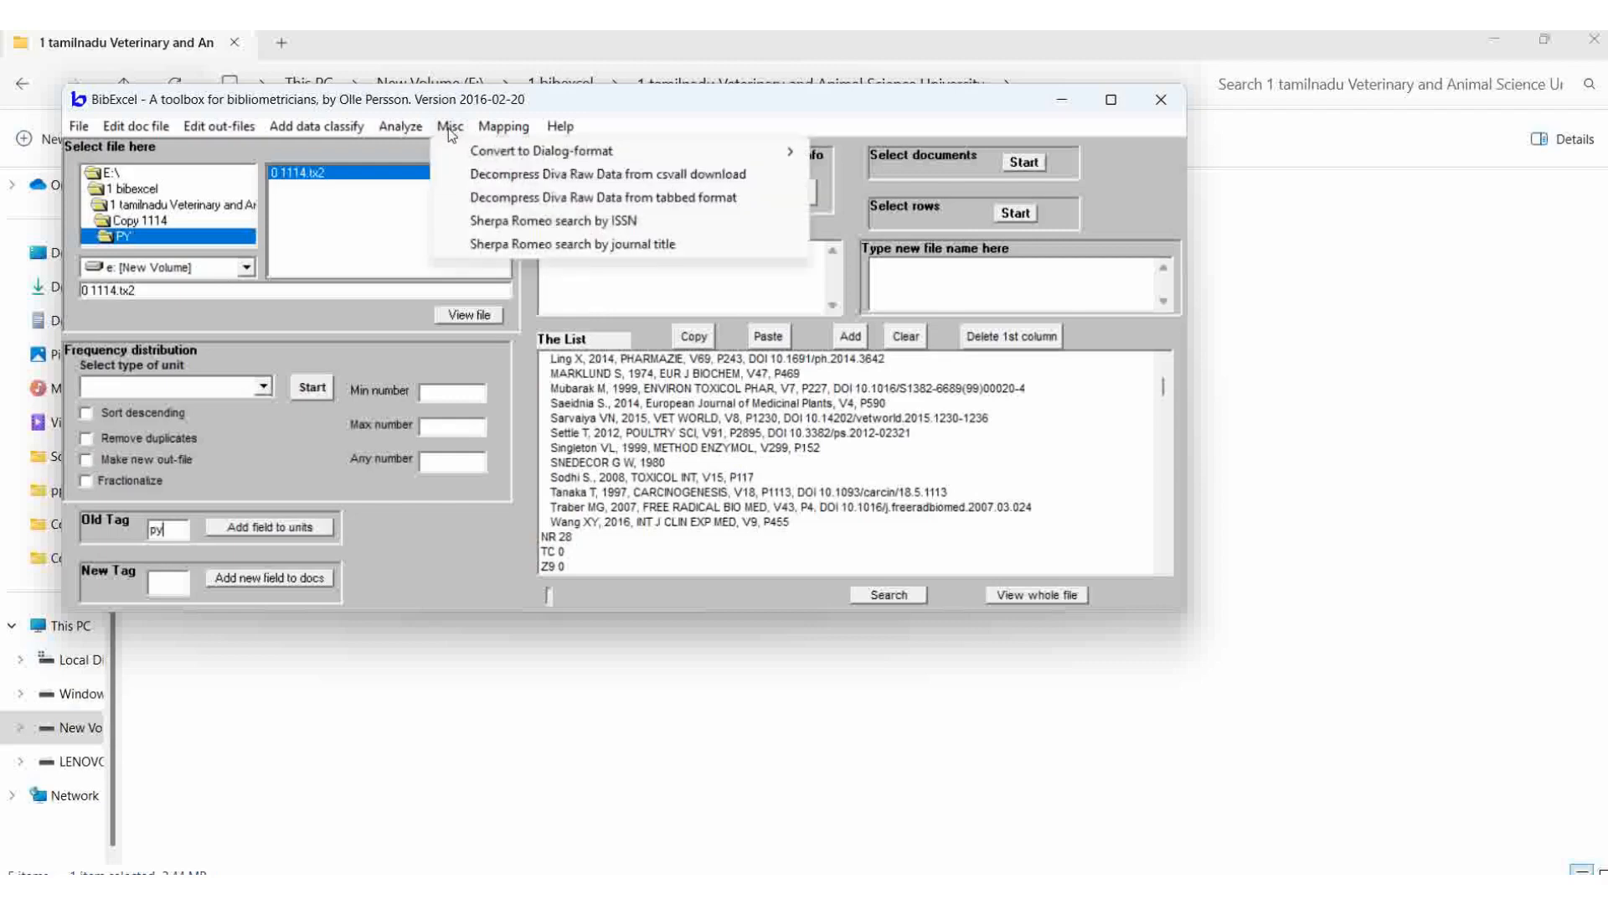
mouse_move(514, 156)
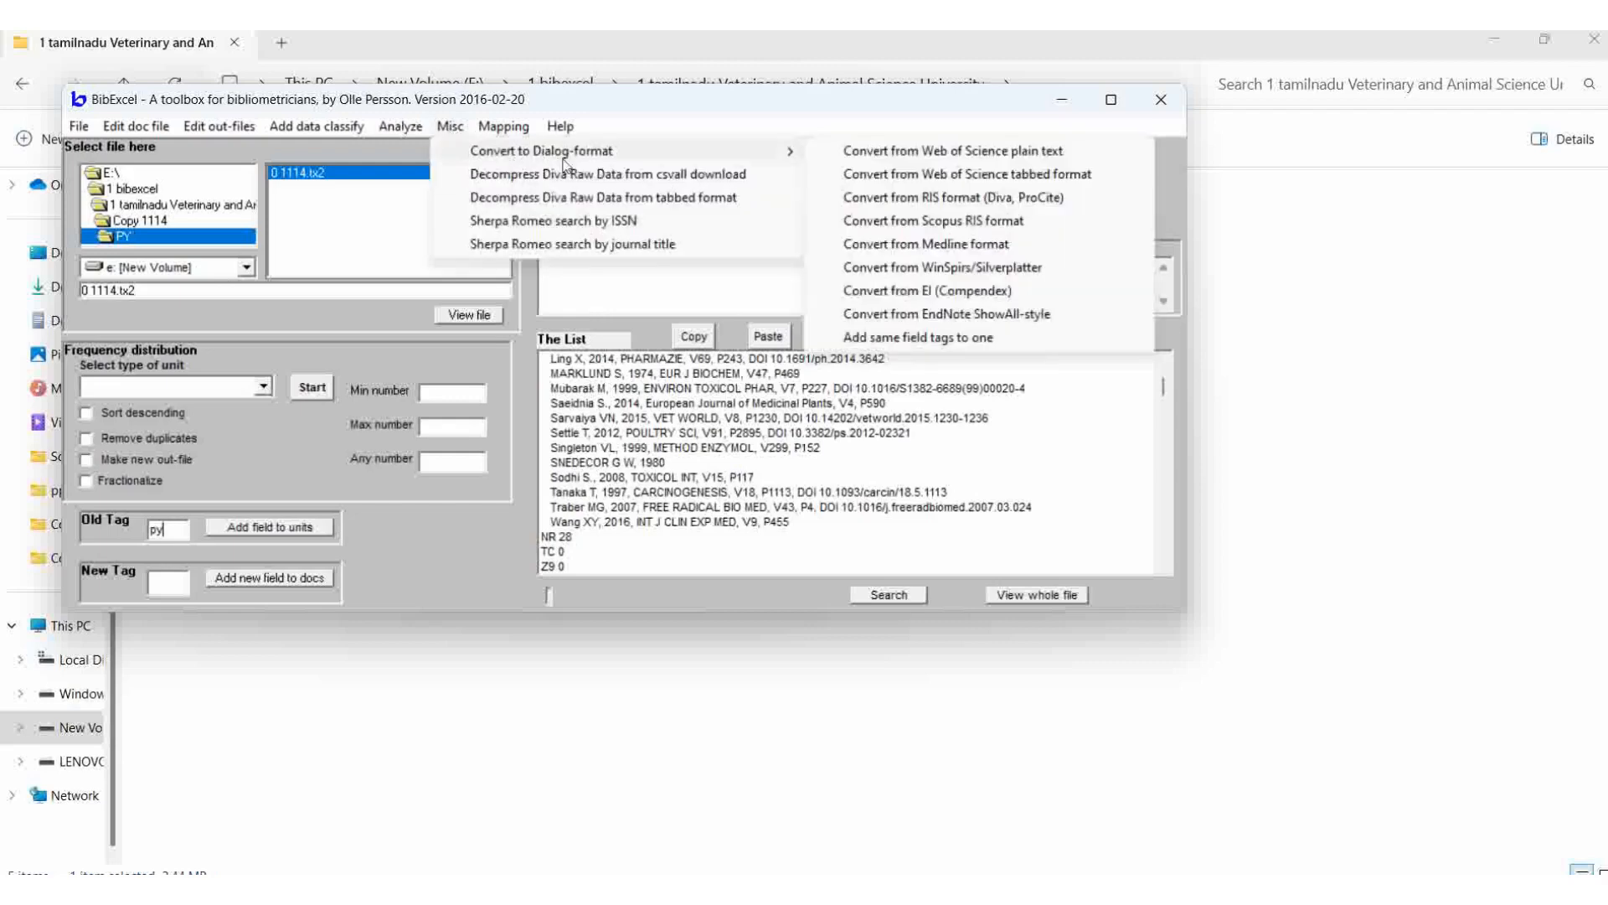
click(942, 160)
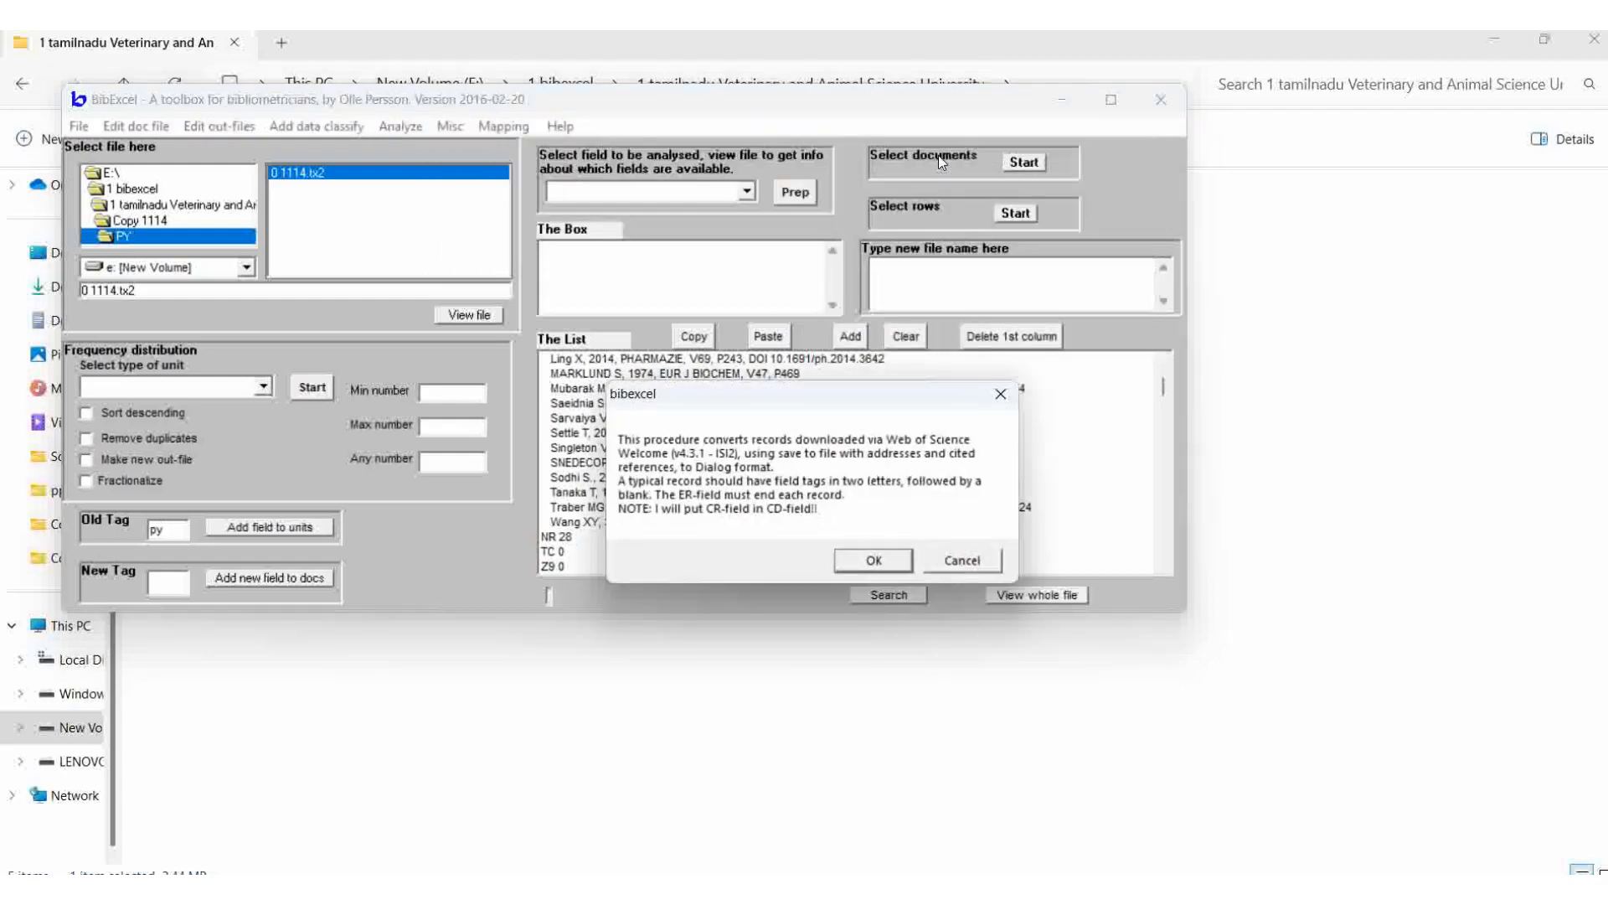
key(Return)
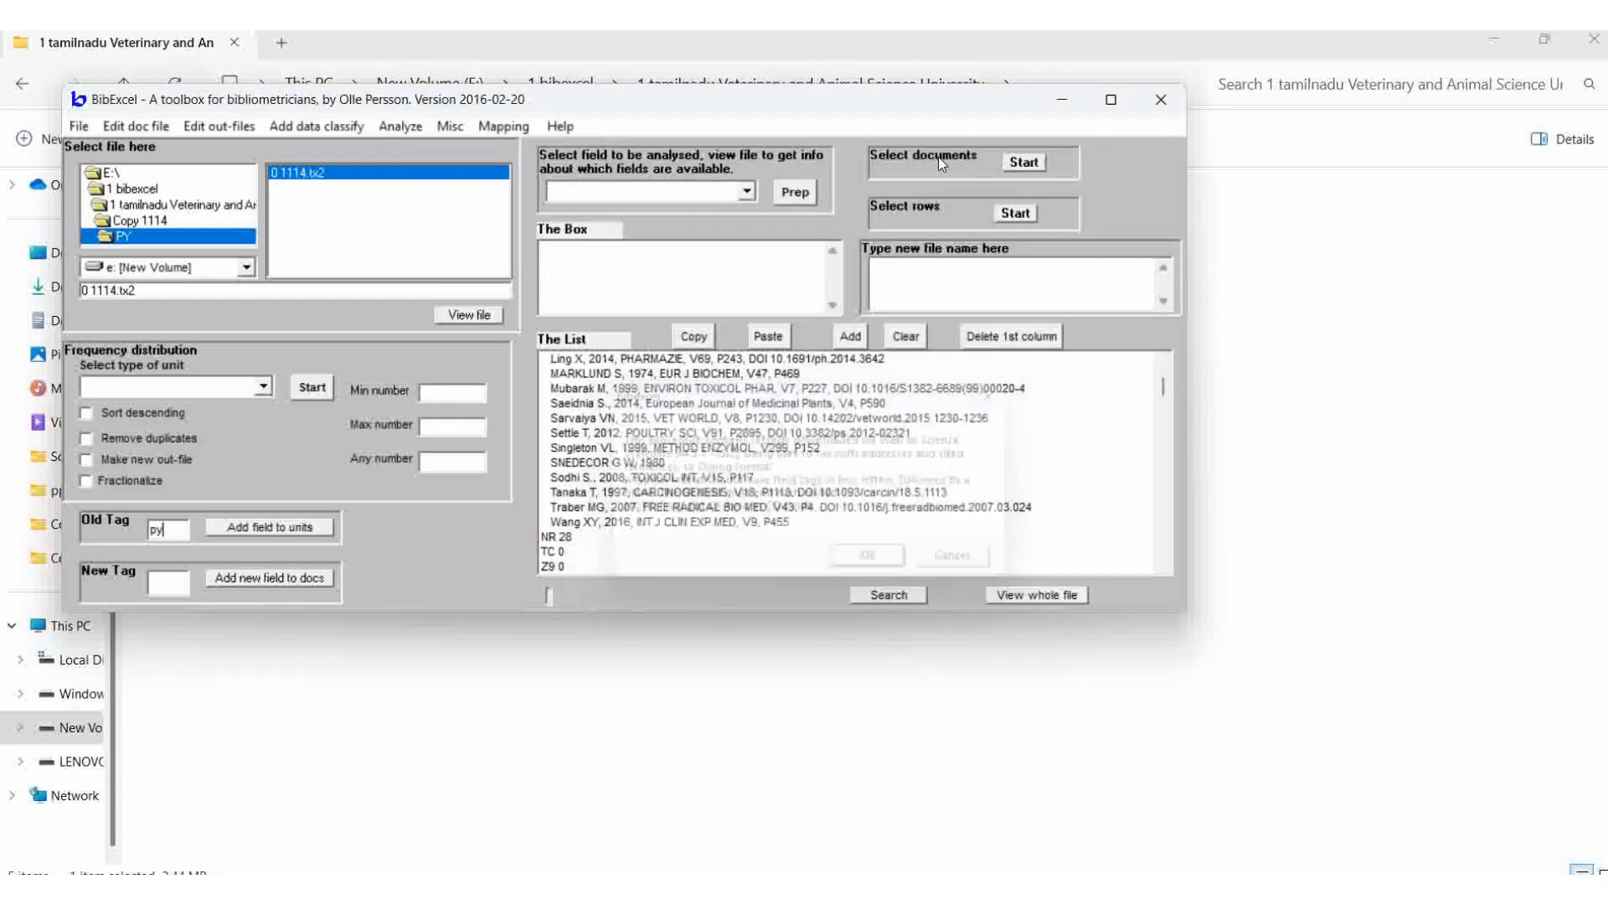
Step: Convert 0 1114.tx2 from Web of Science plain text to Dialog format without keeping the DOI numbers in the cited references
scroll(1027, 439, up, 10)
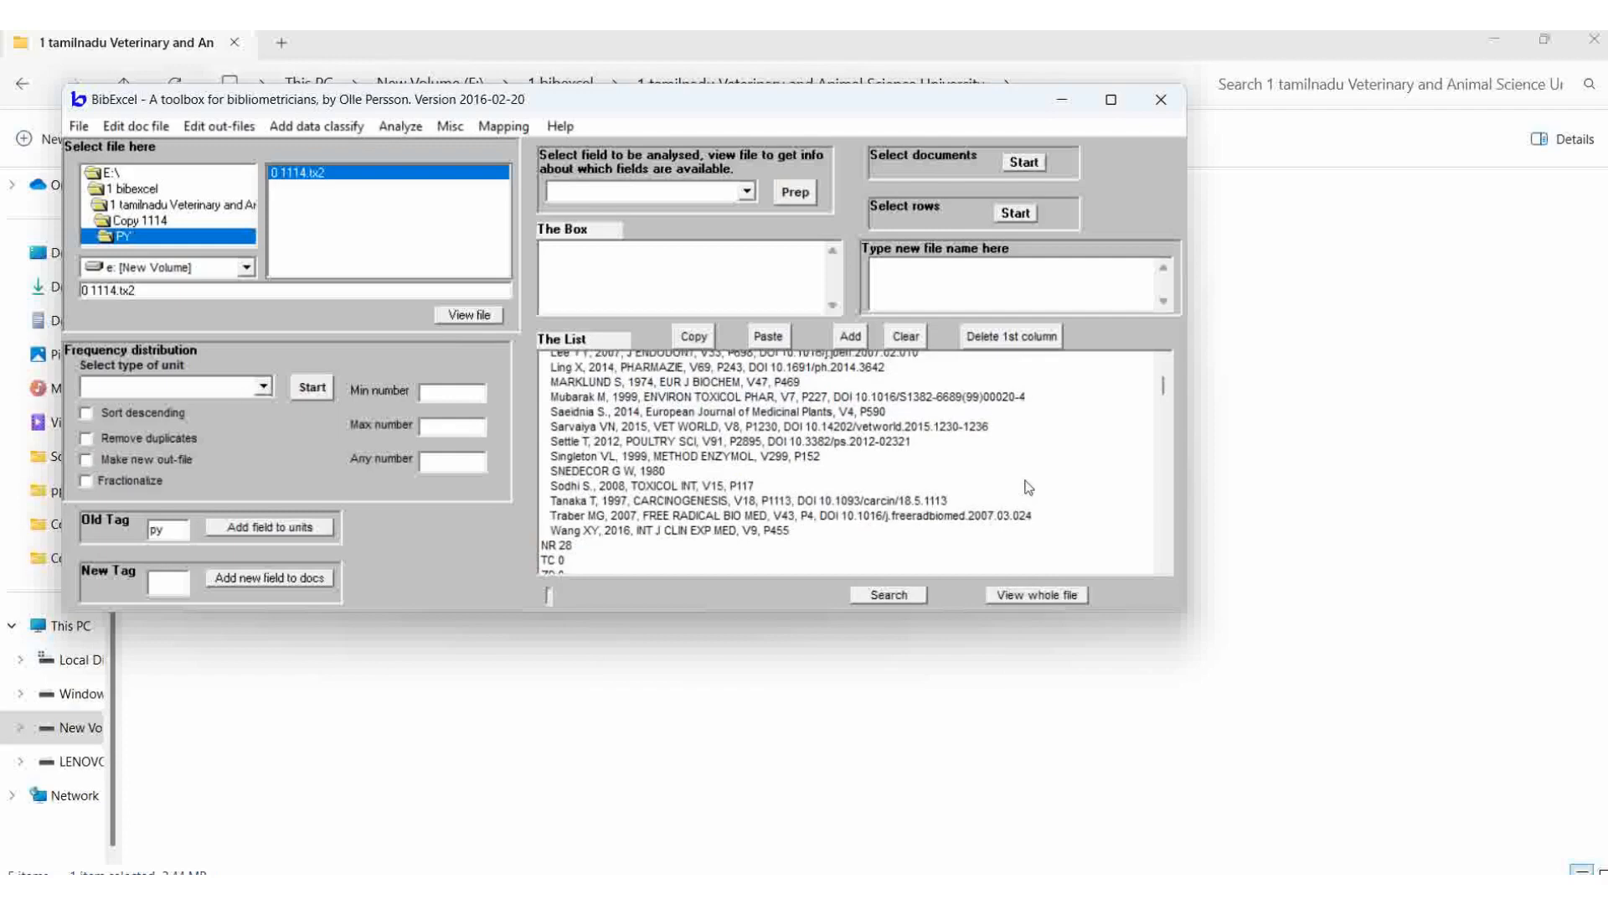
scroll(1027, 438, up, 1)
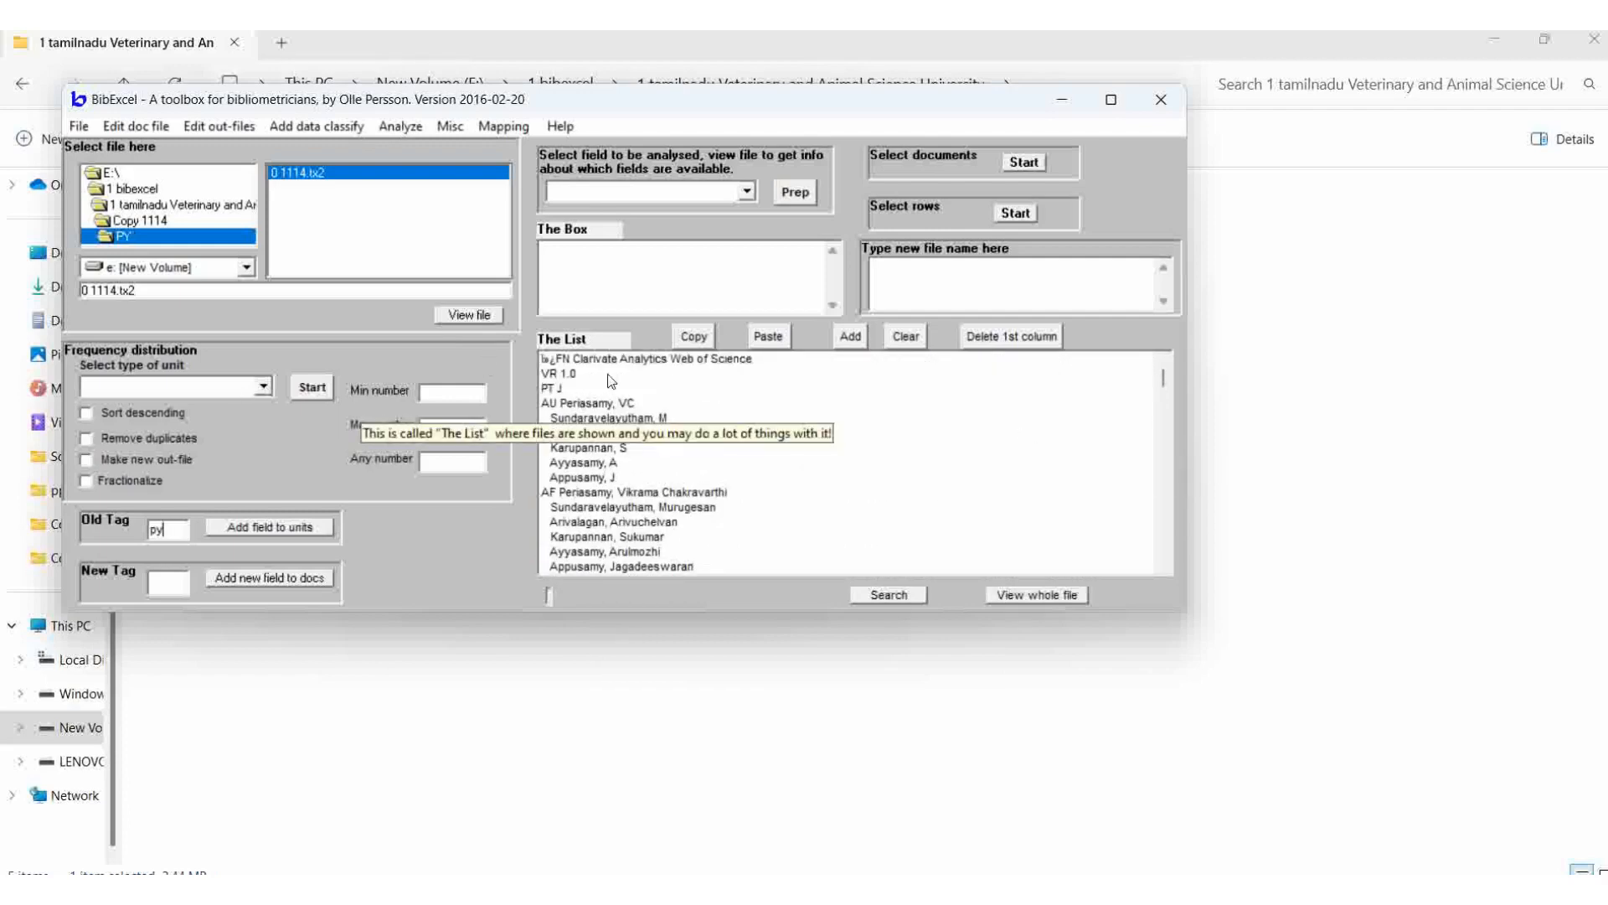
click(473, 317)
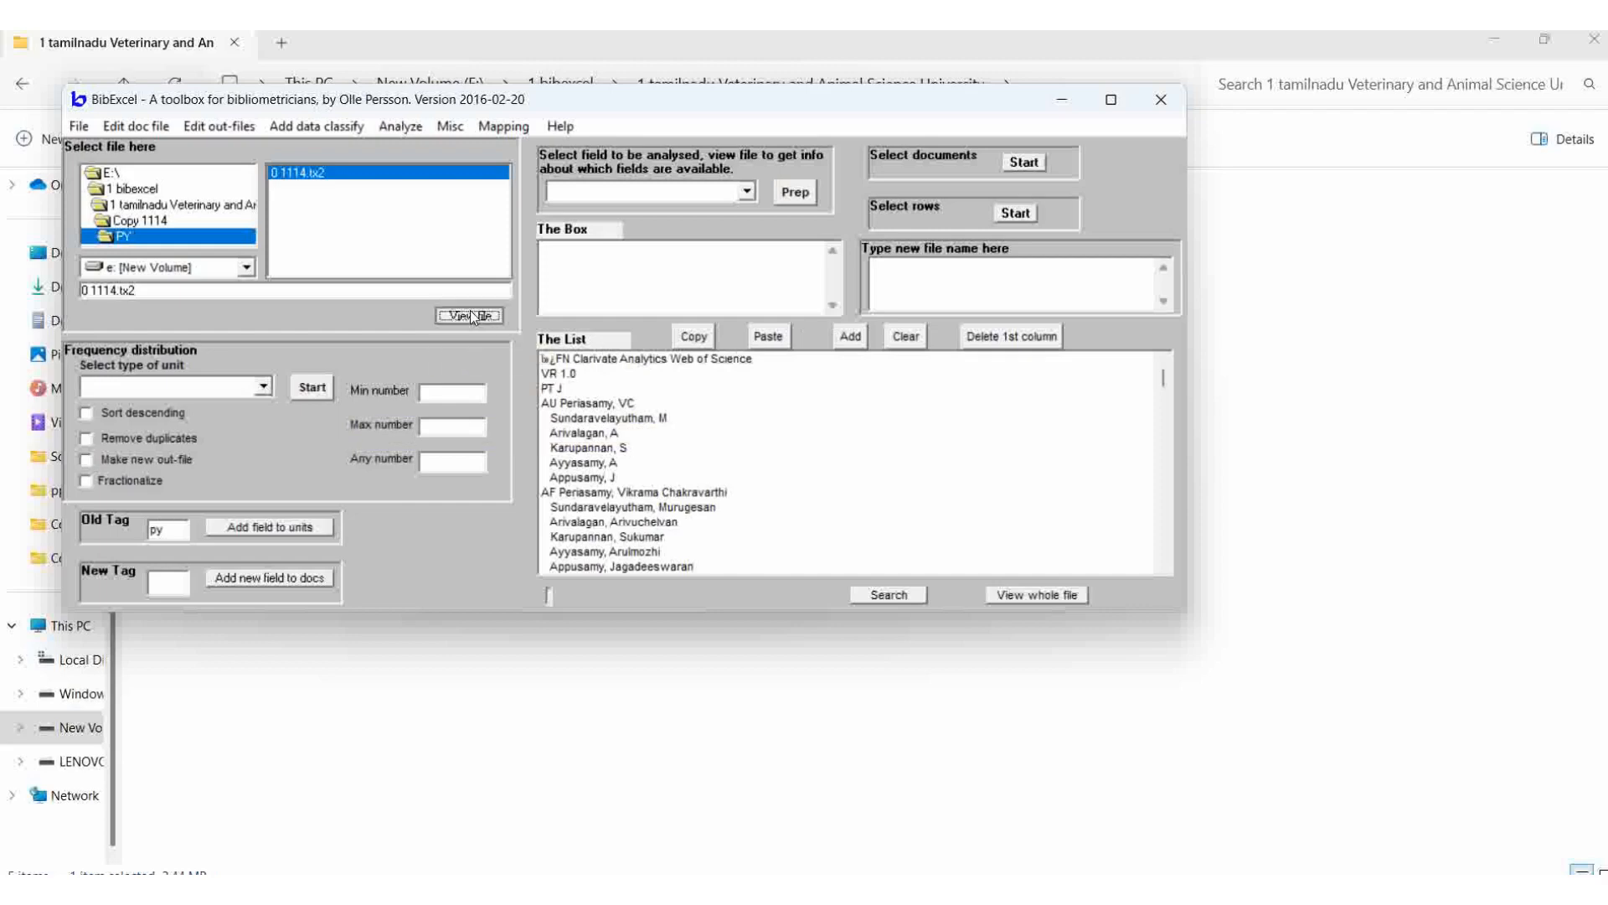
click(446, 129)
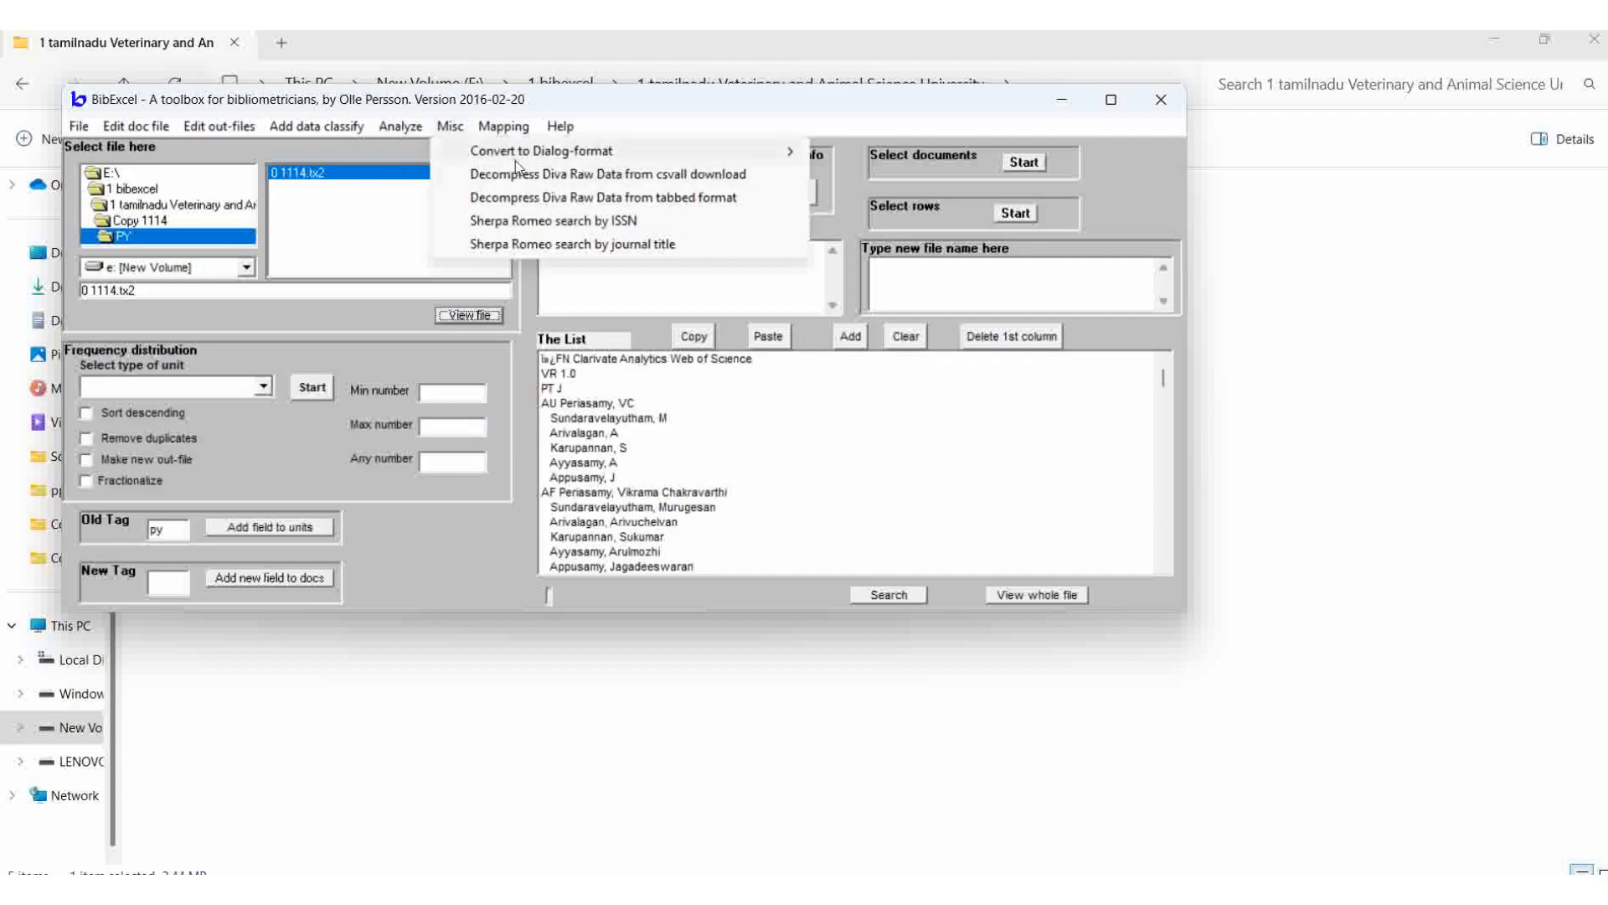
mouse_move(517, 159)
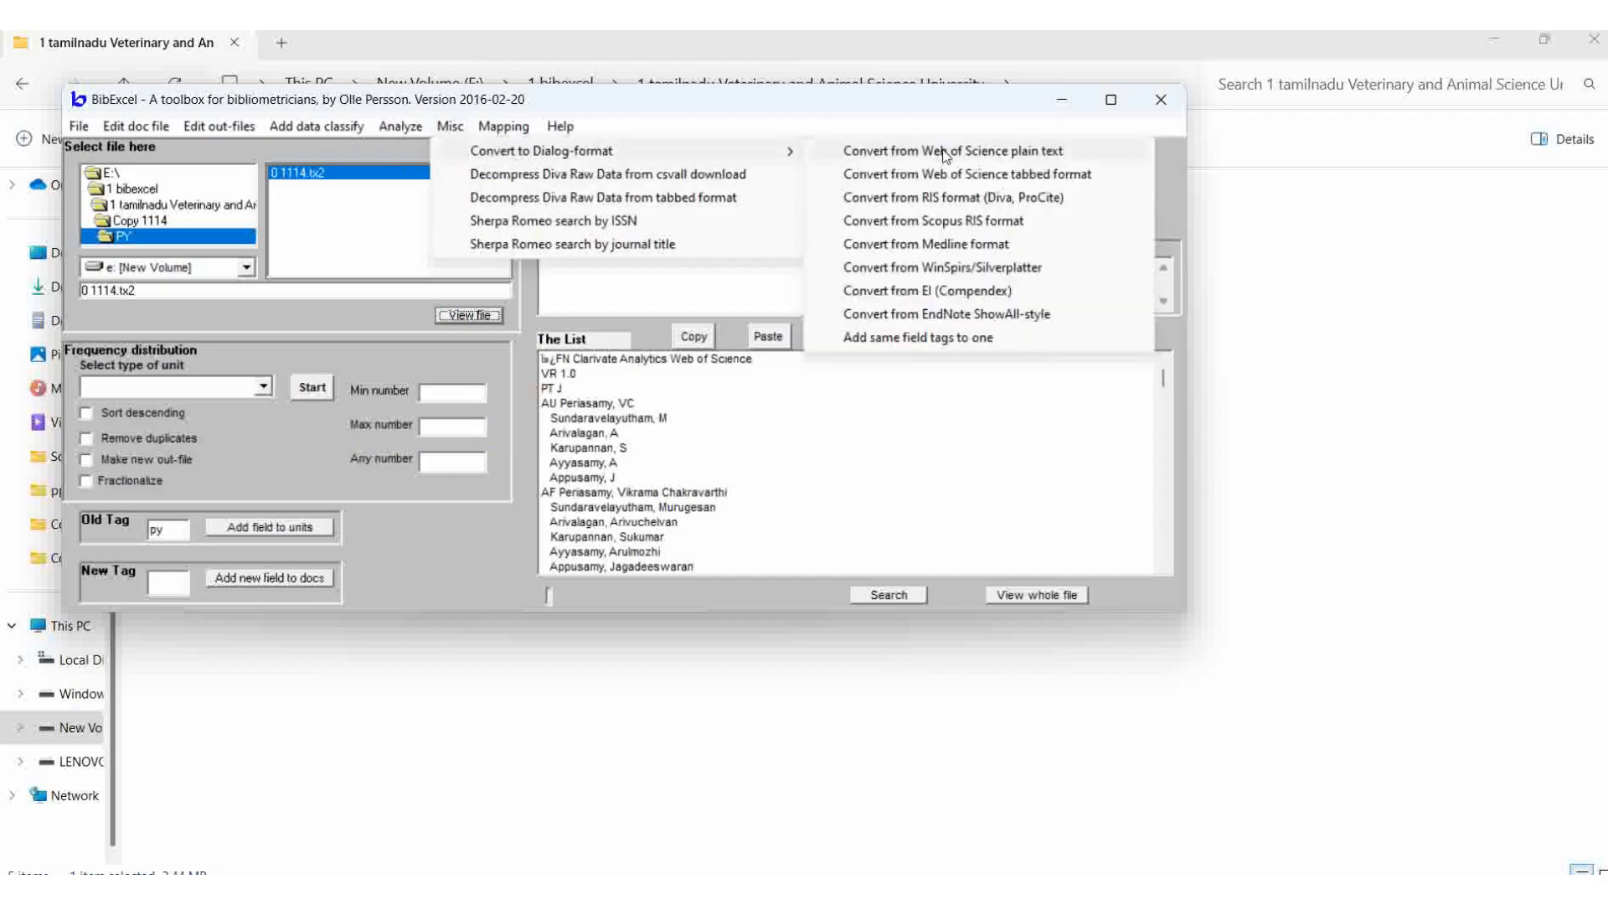
click(1121, 152)
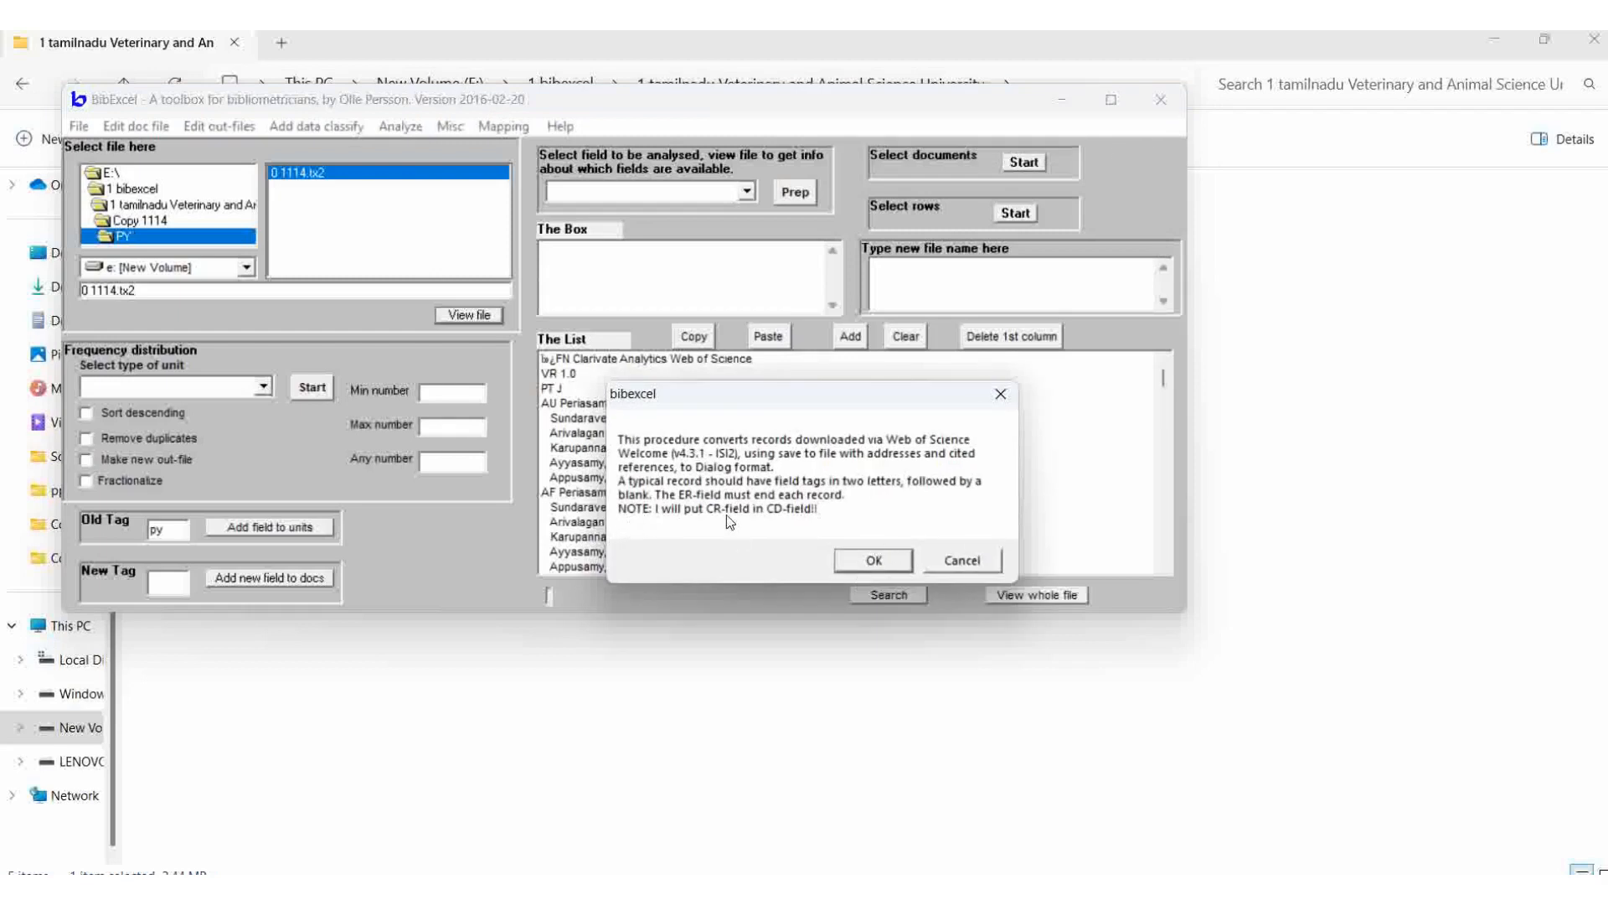
click(857, 562)
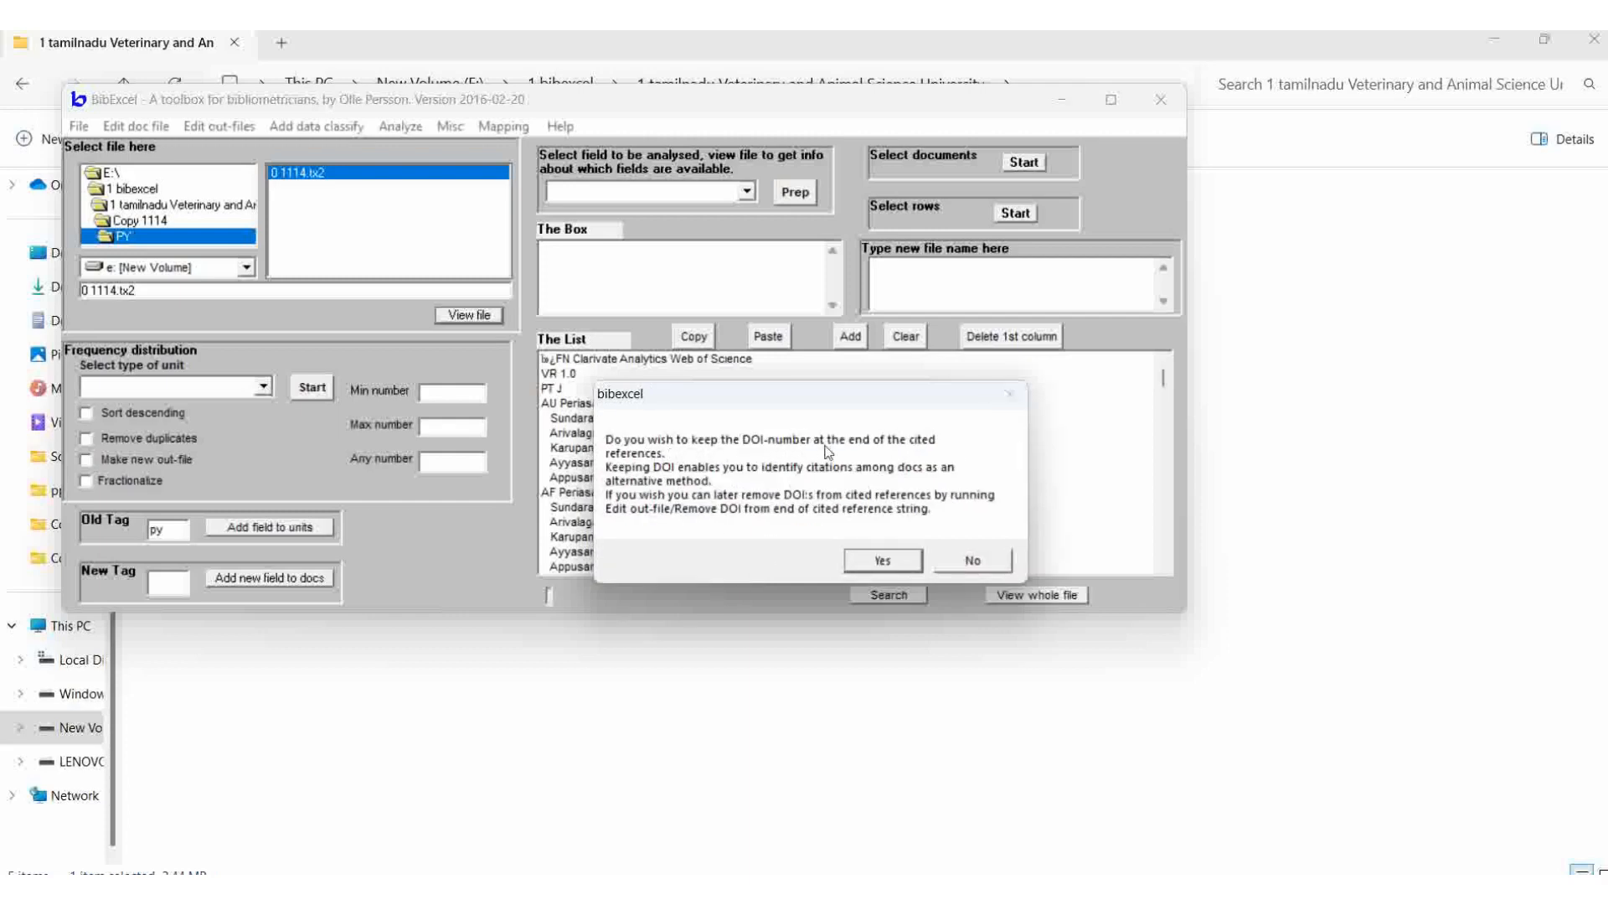
click(959, 561)
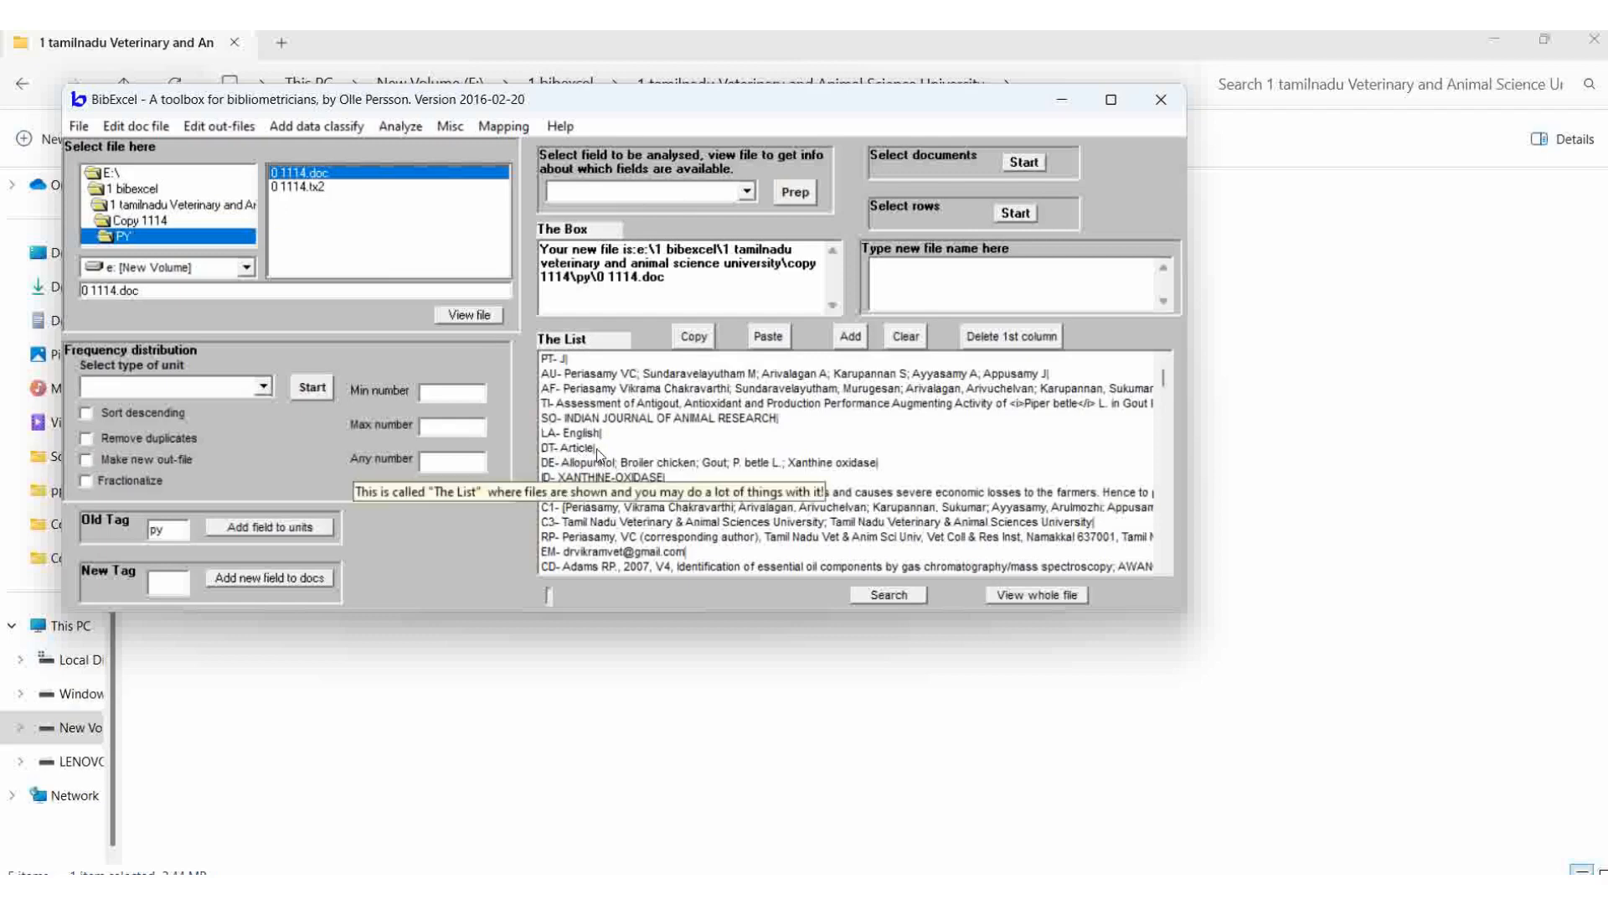
Step: Look through the converted records and prepare an out-file with Whole field intact, taking the publication year from the JN field
scroll(750, 465, down, 8)
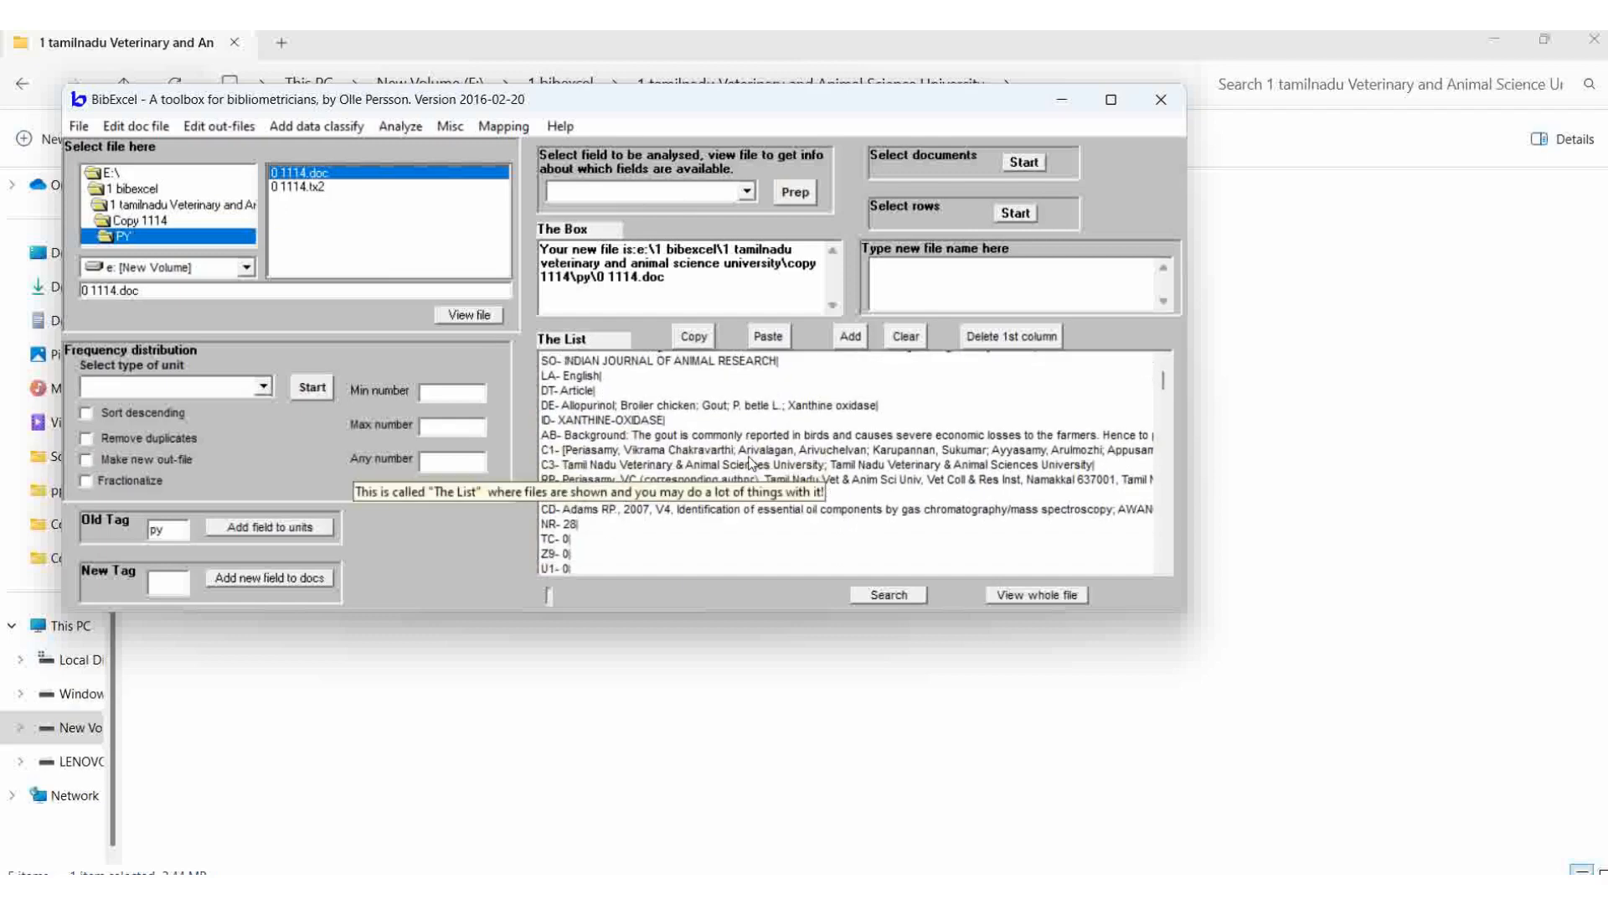
scroll(746, 492, down, 8)
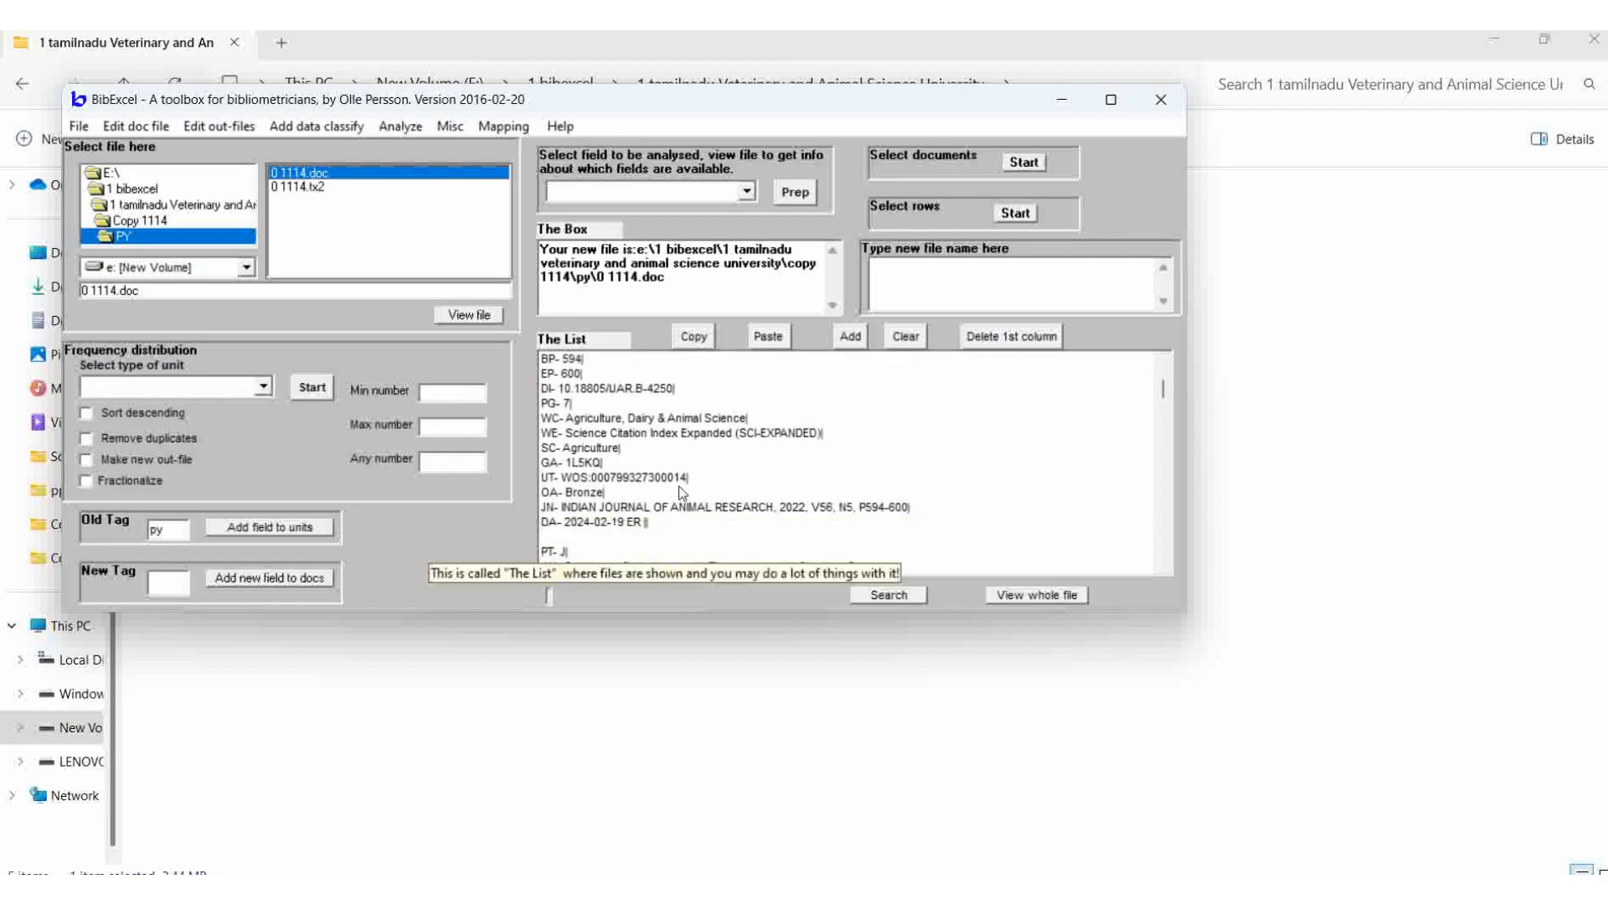
scroll(683, 492, down, 5)
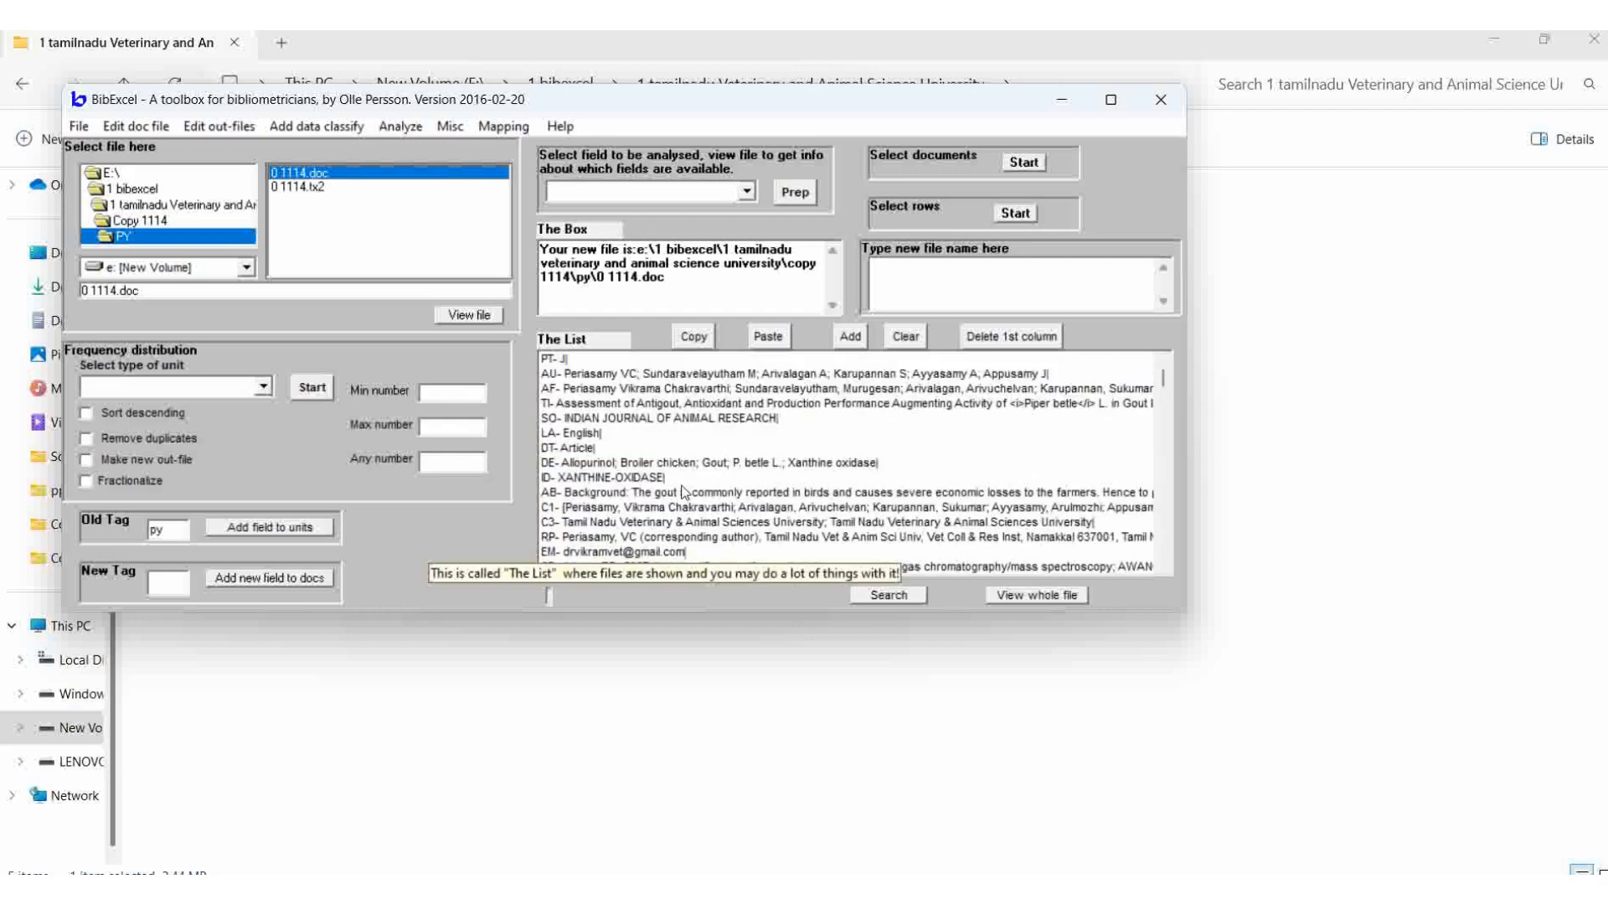
click(748, 192)
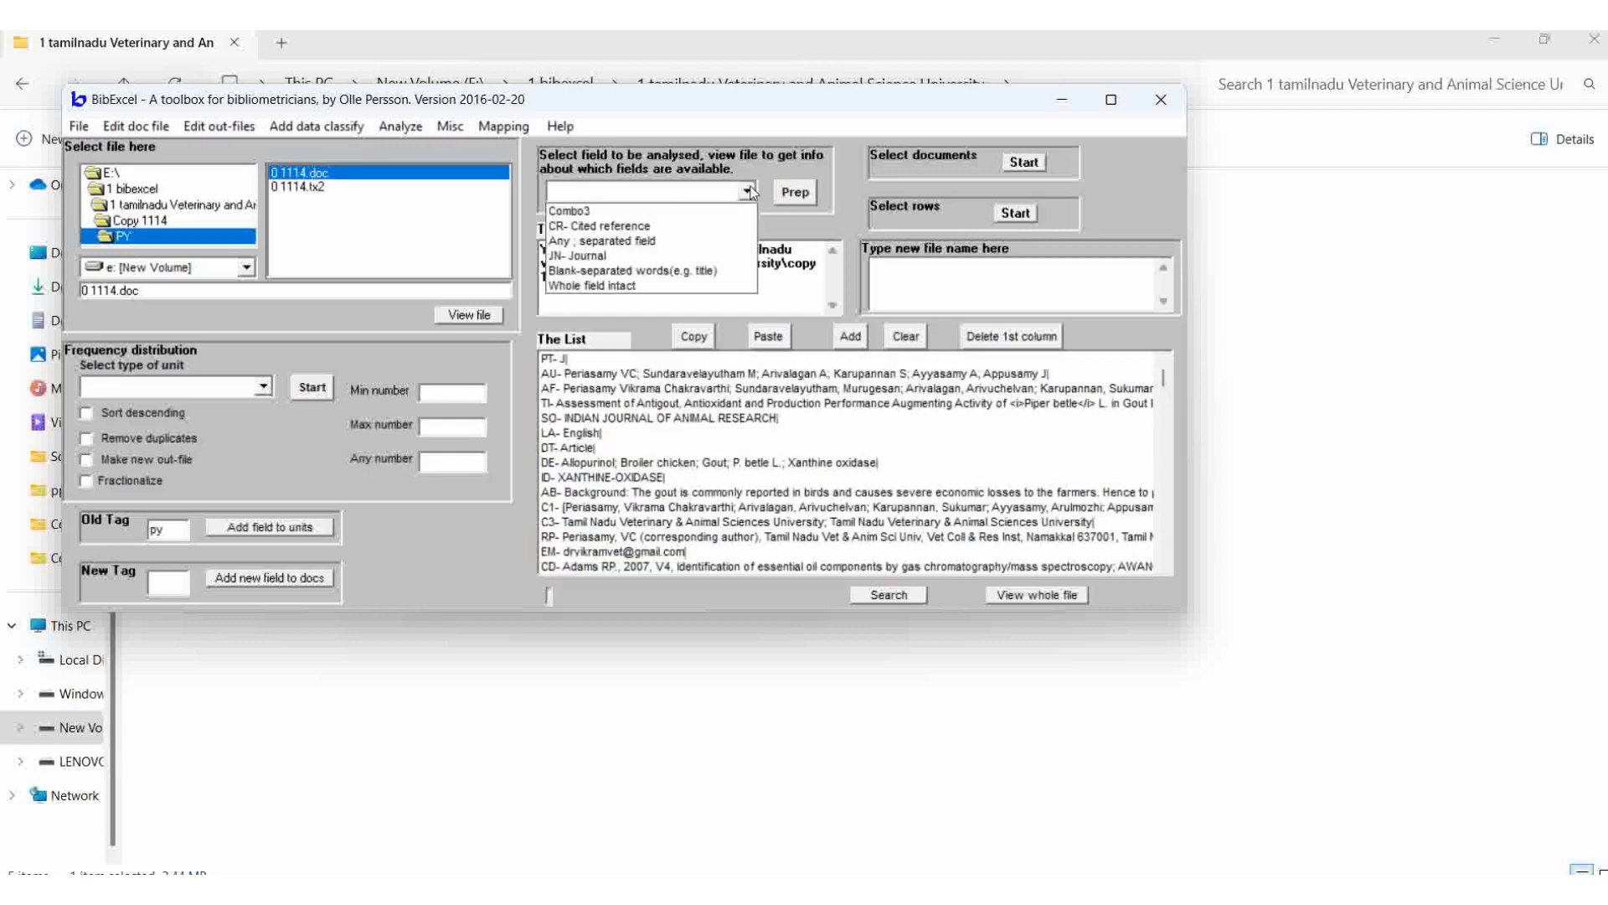
click(621, 289)
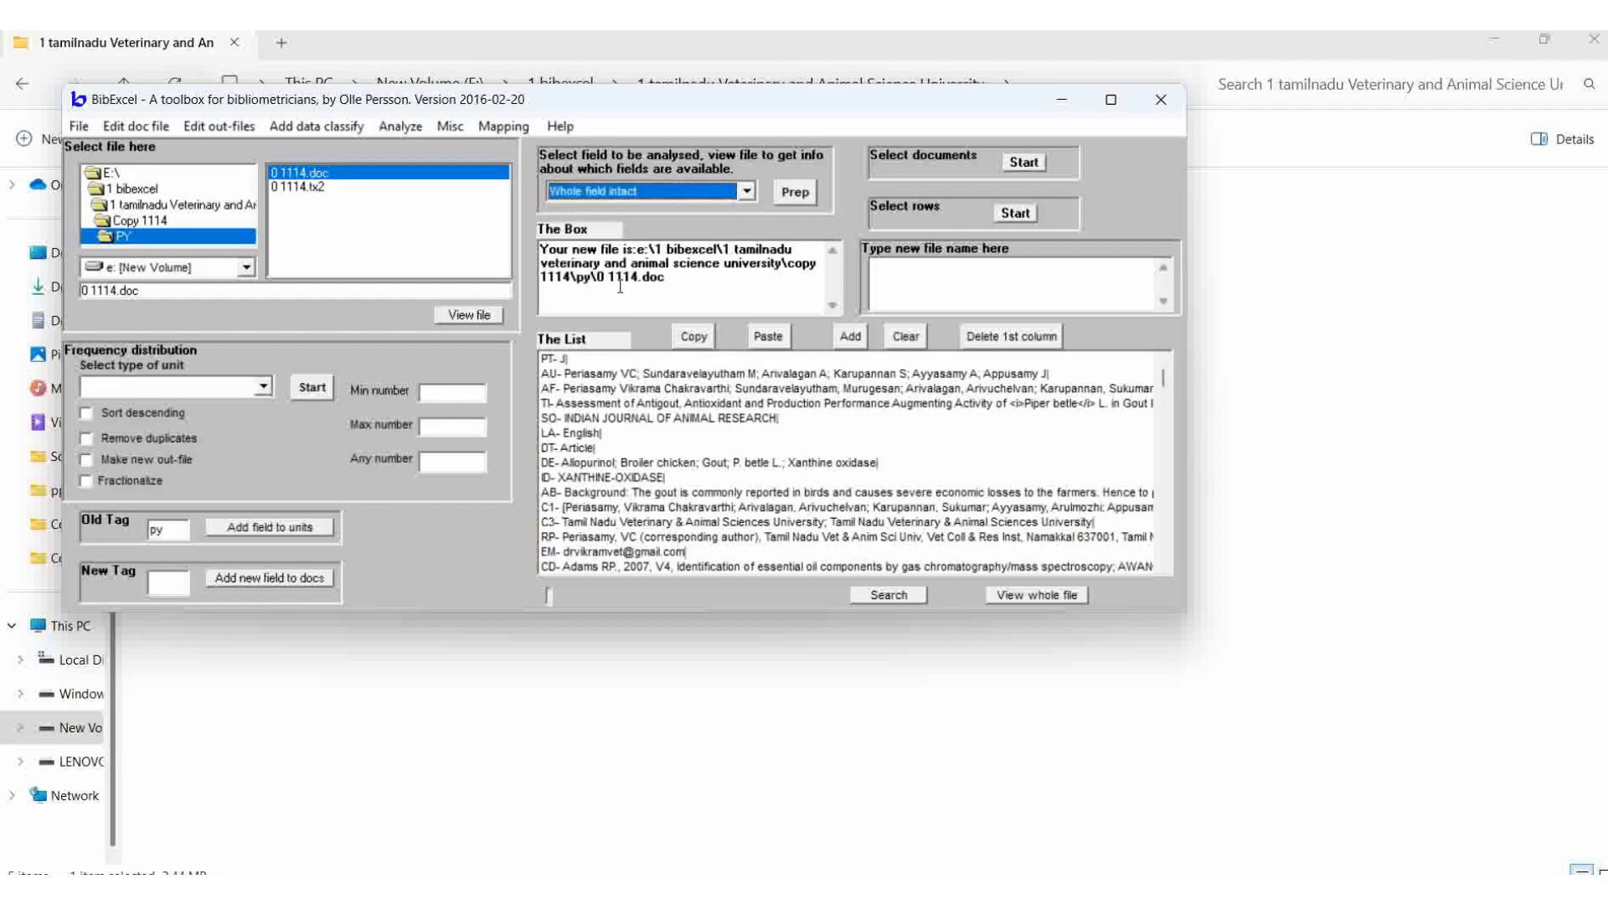
click(796, 191)
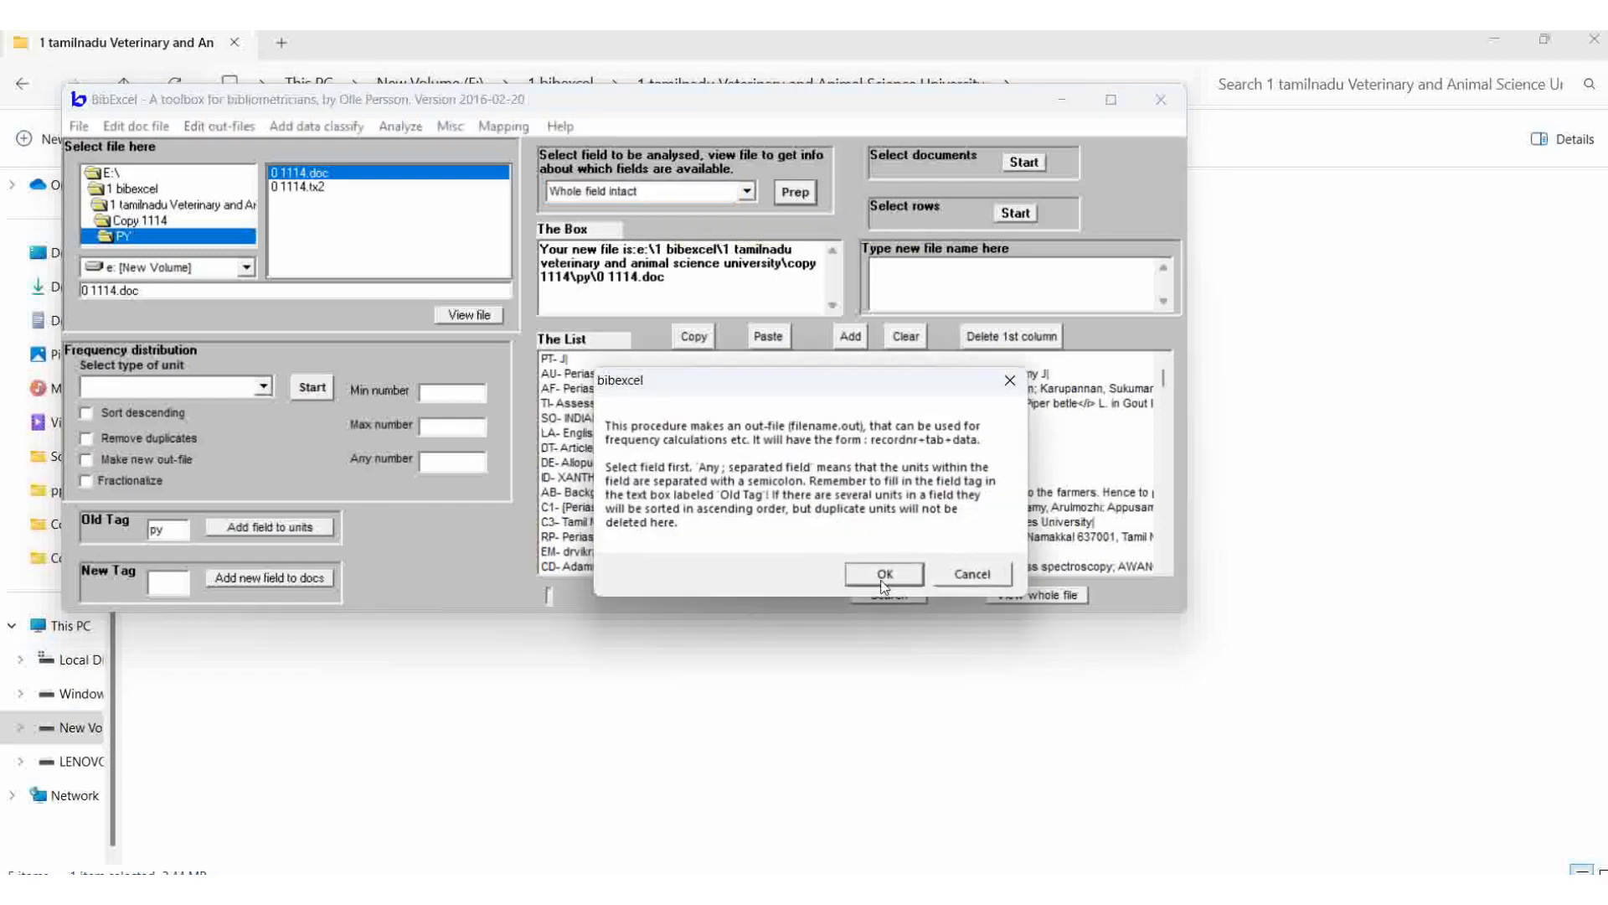
click(883, 579)
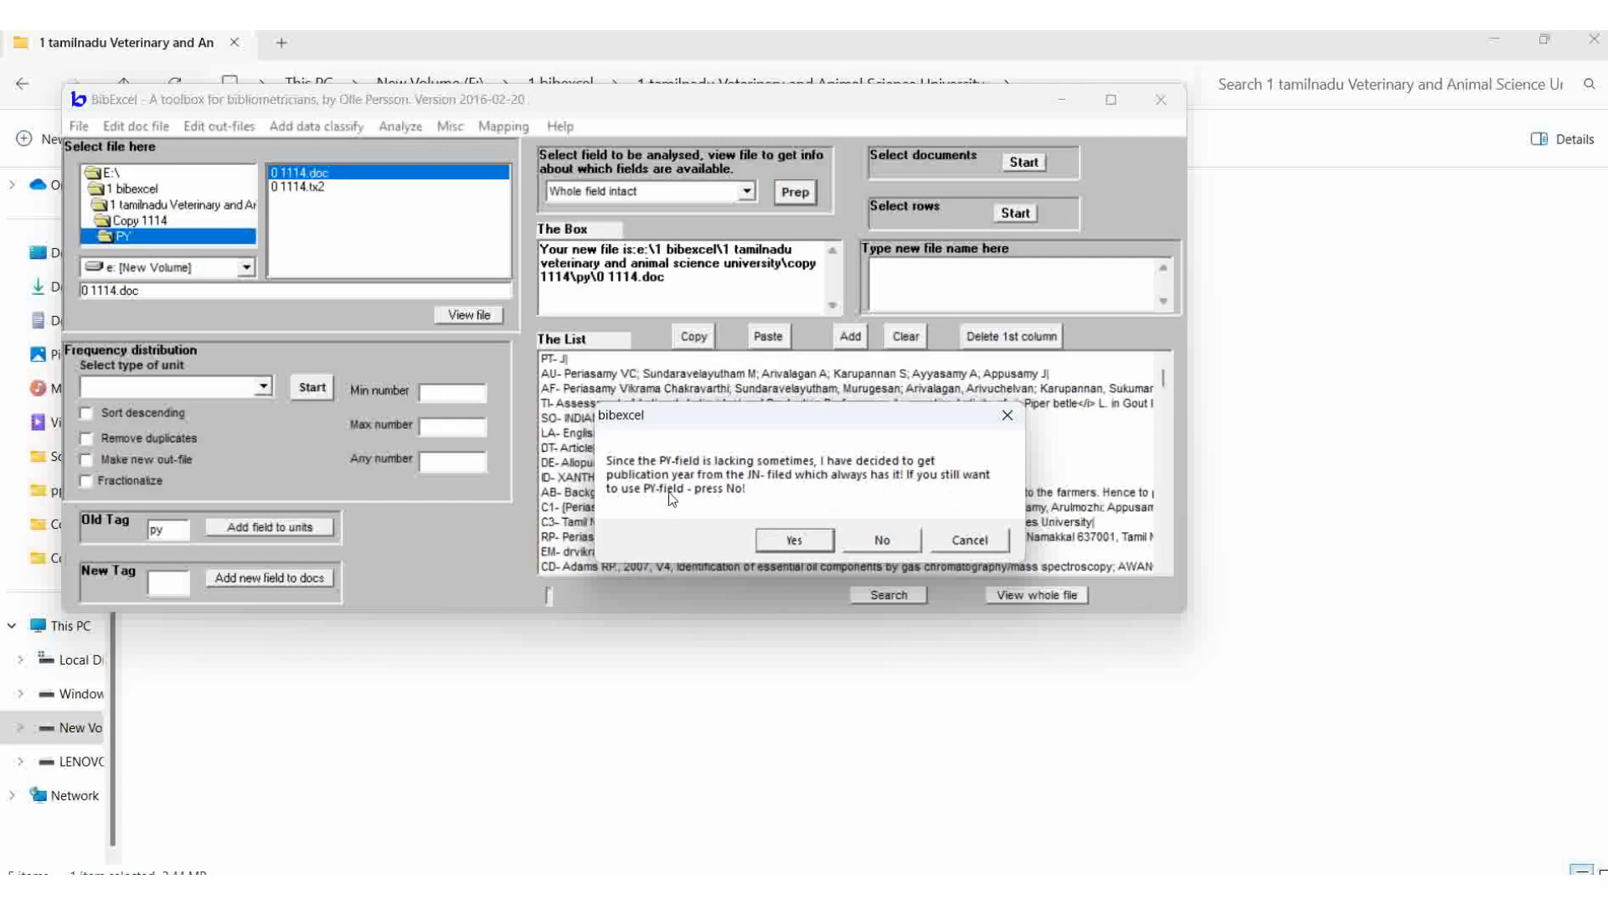
click(792, 540)
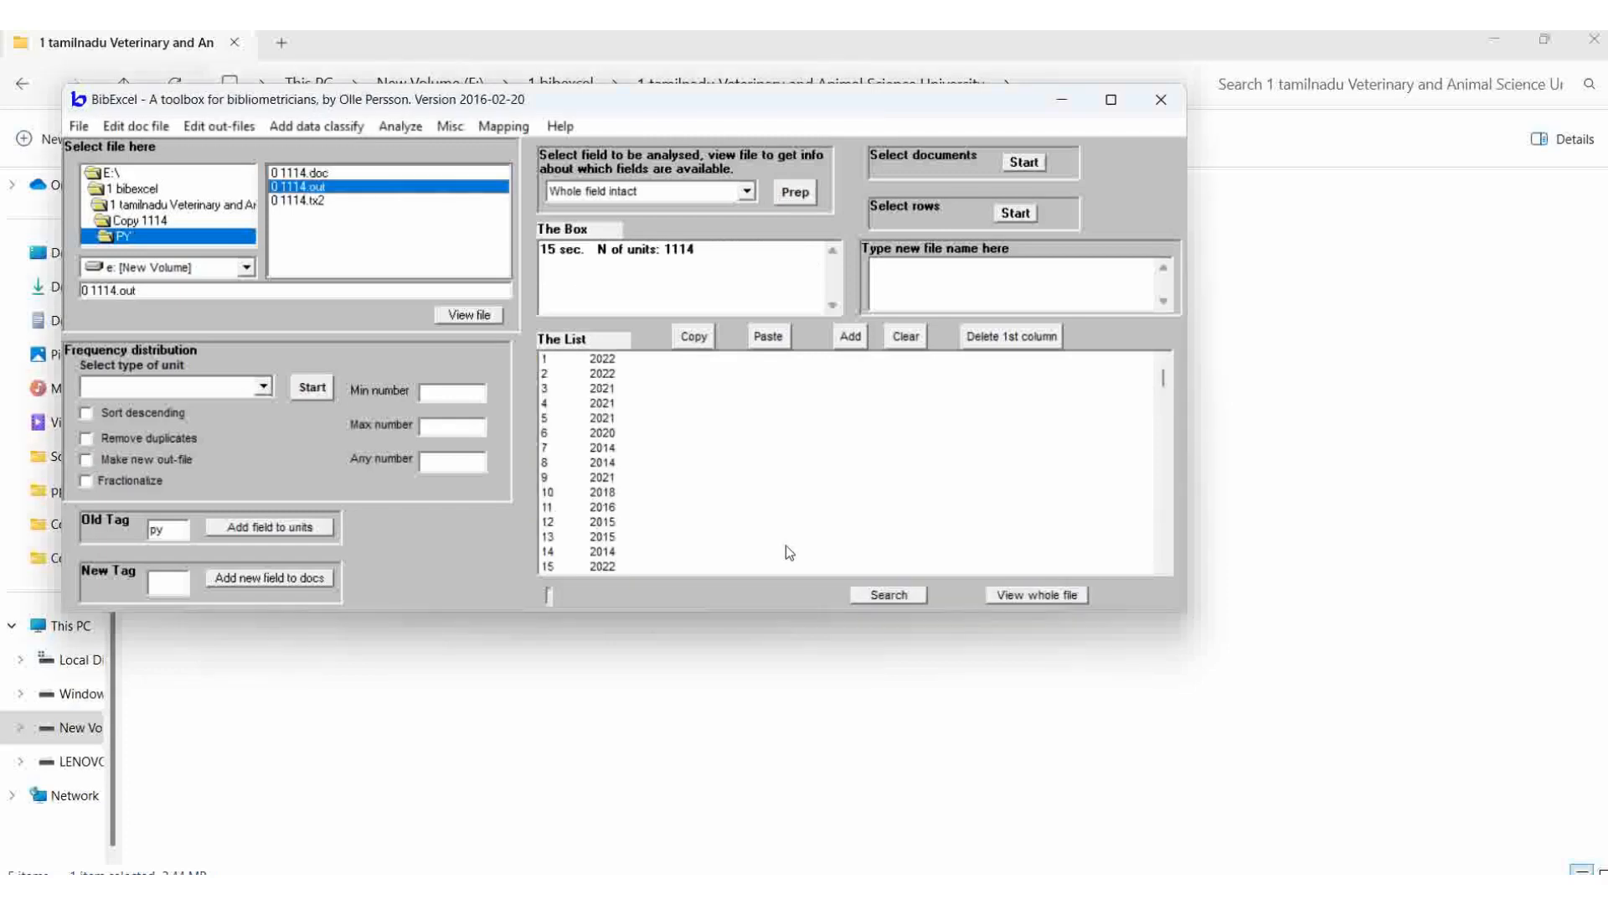
Step: Review the years listed in 0 1114.out and calculate their frequency distribution by Whole string, sorted descending
click(656, 422)
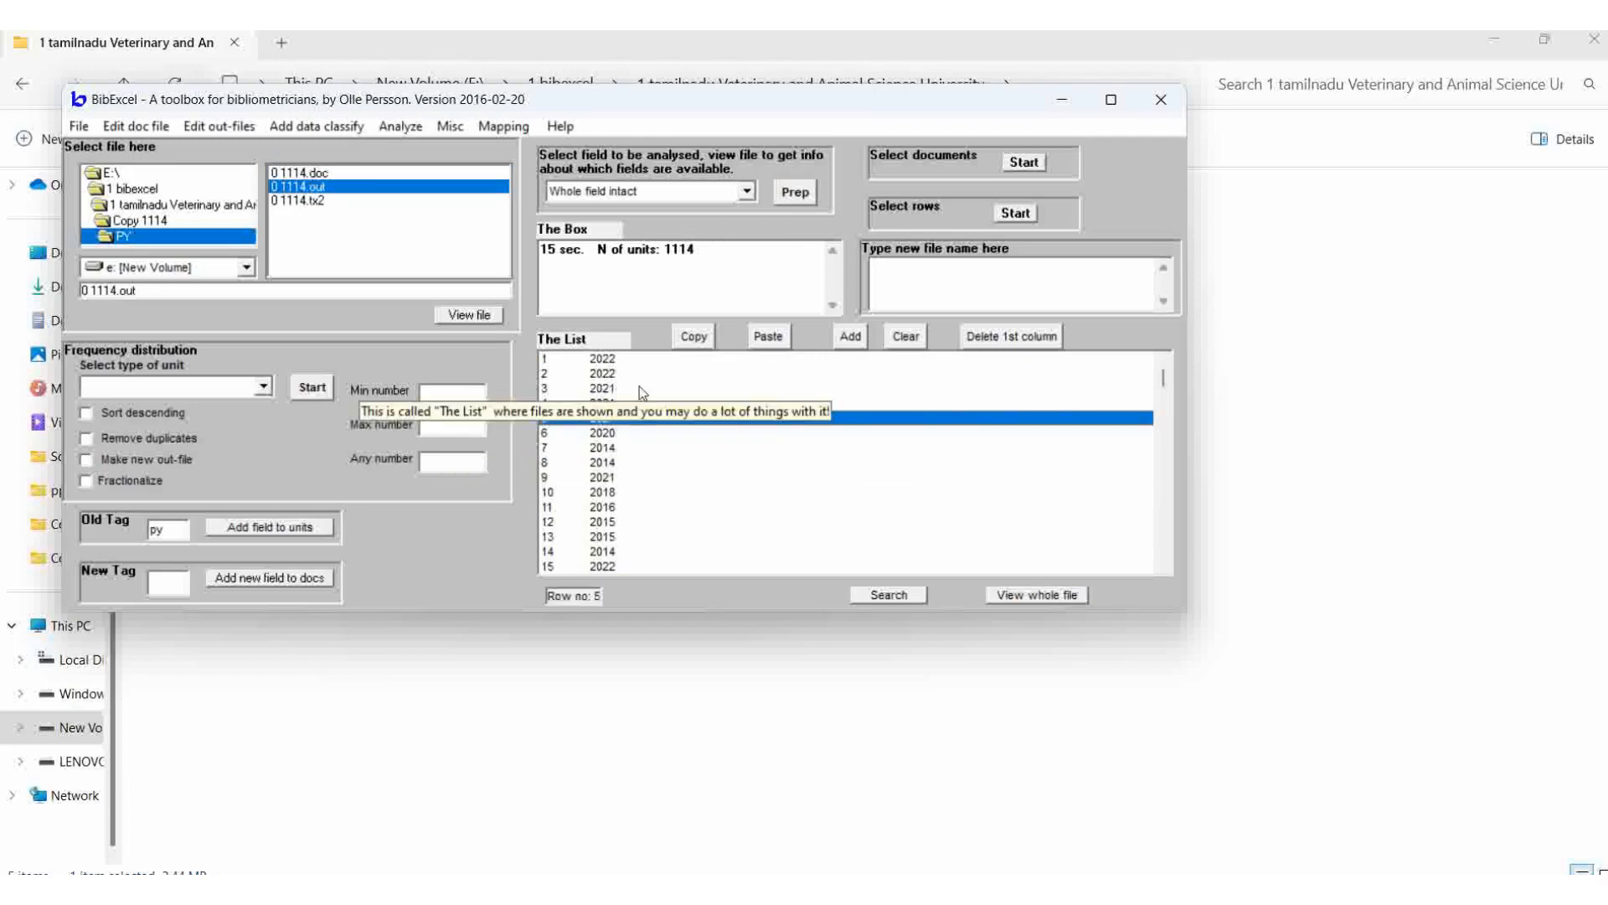
scroll(653, 494, down, 6)
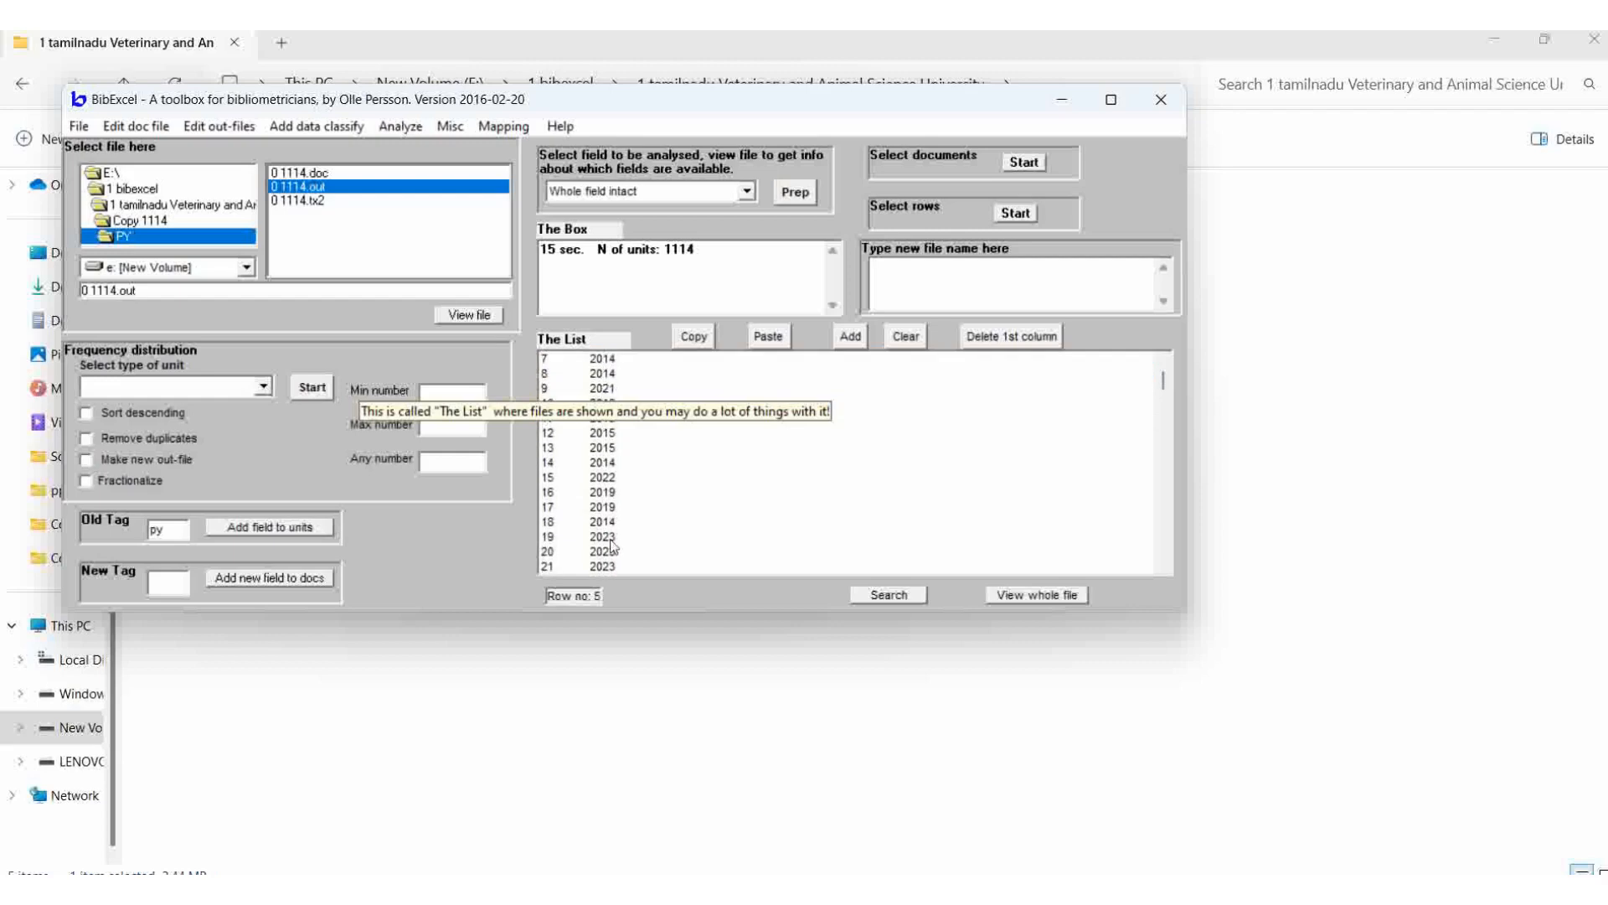
scroll(645, 557, down, 1)
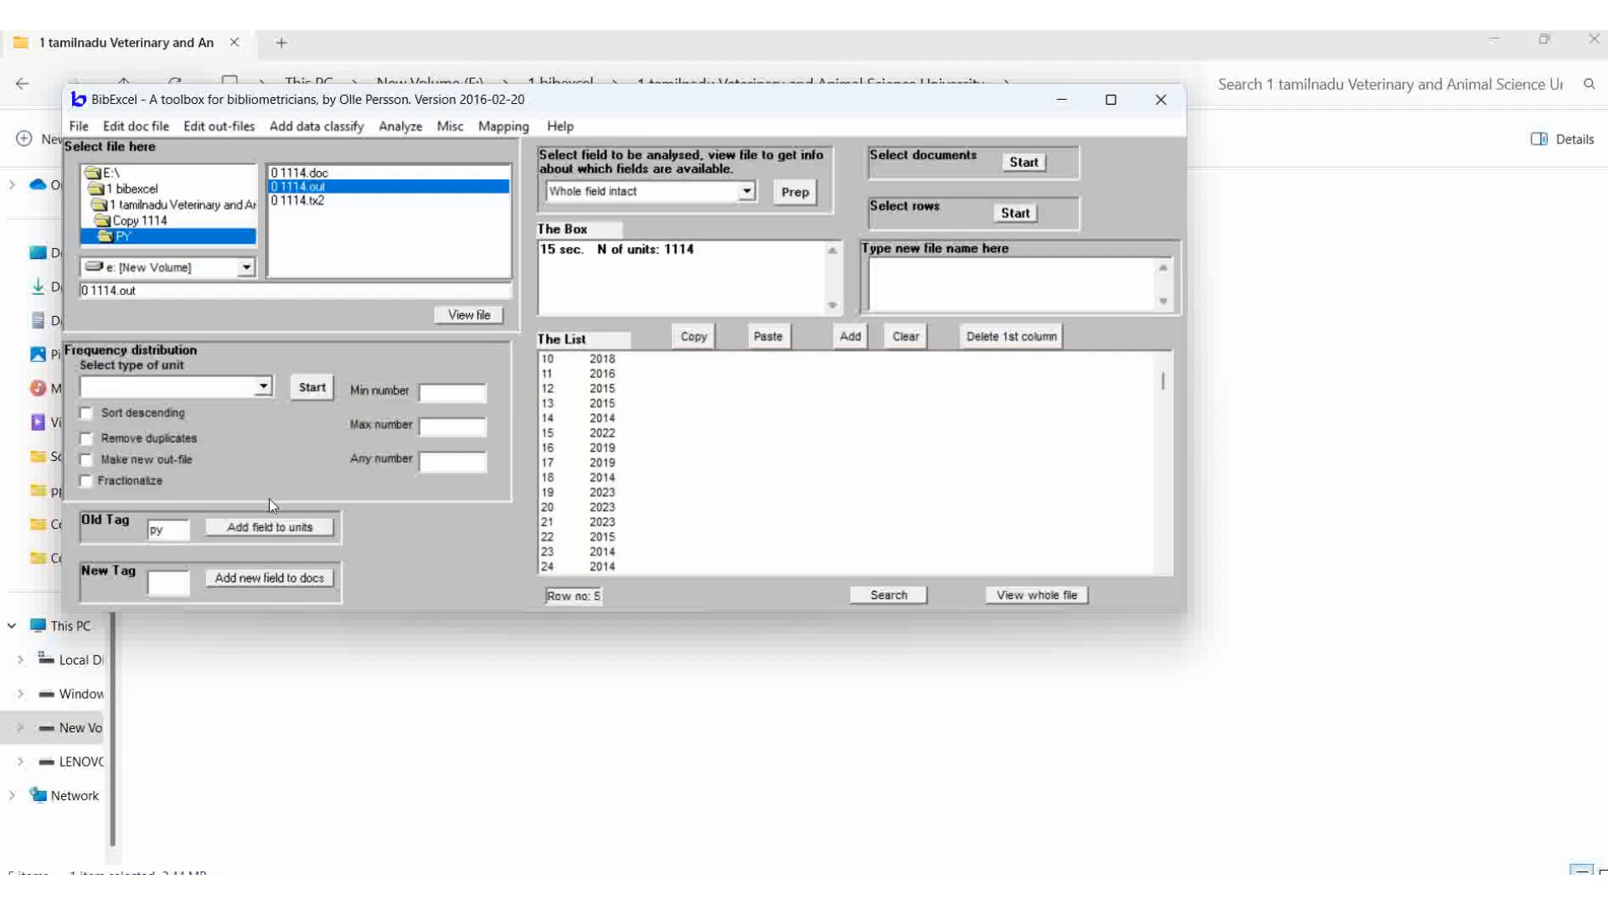
scroll(707, 474, up, 3)
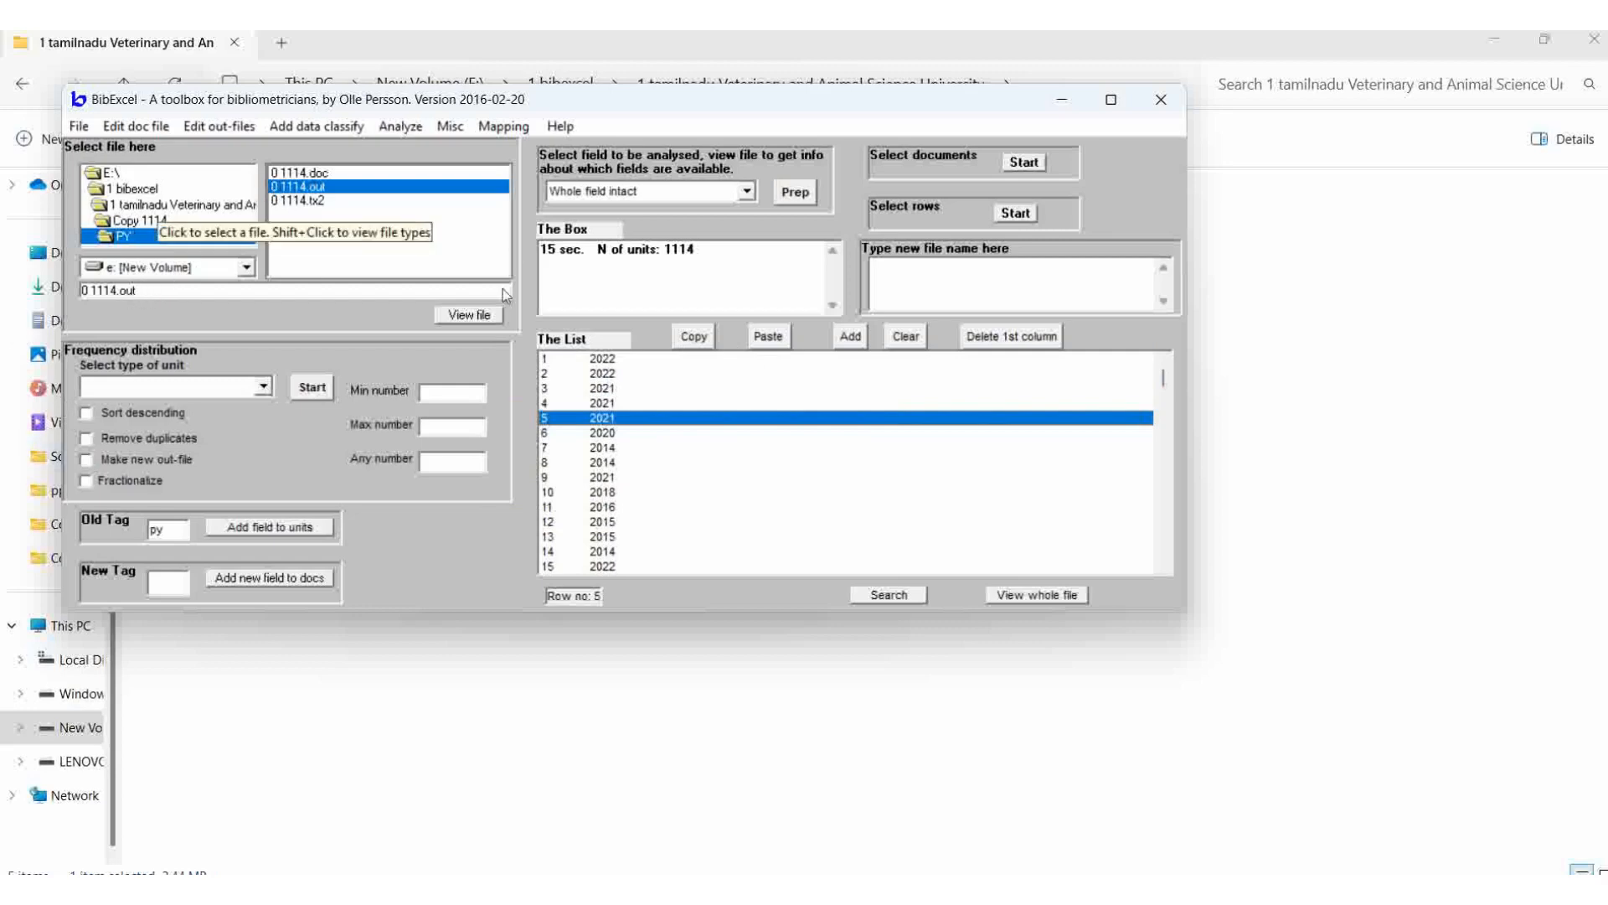
click(465, 315)
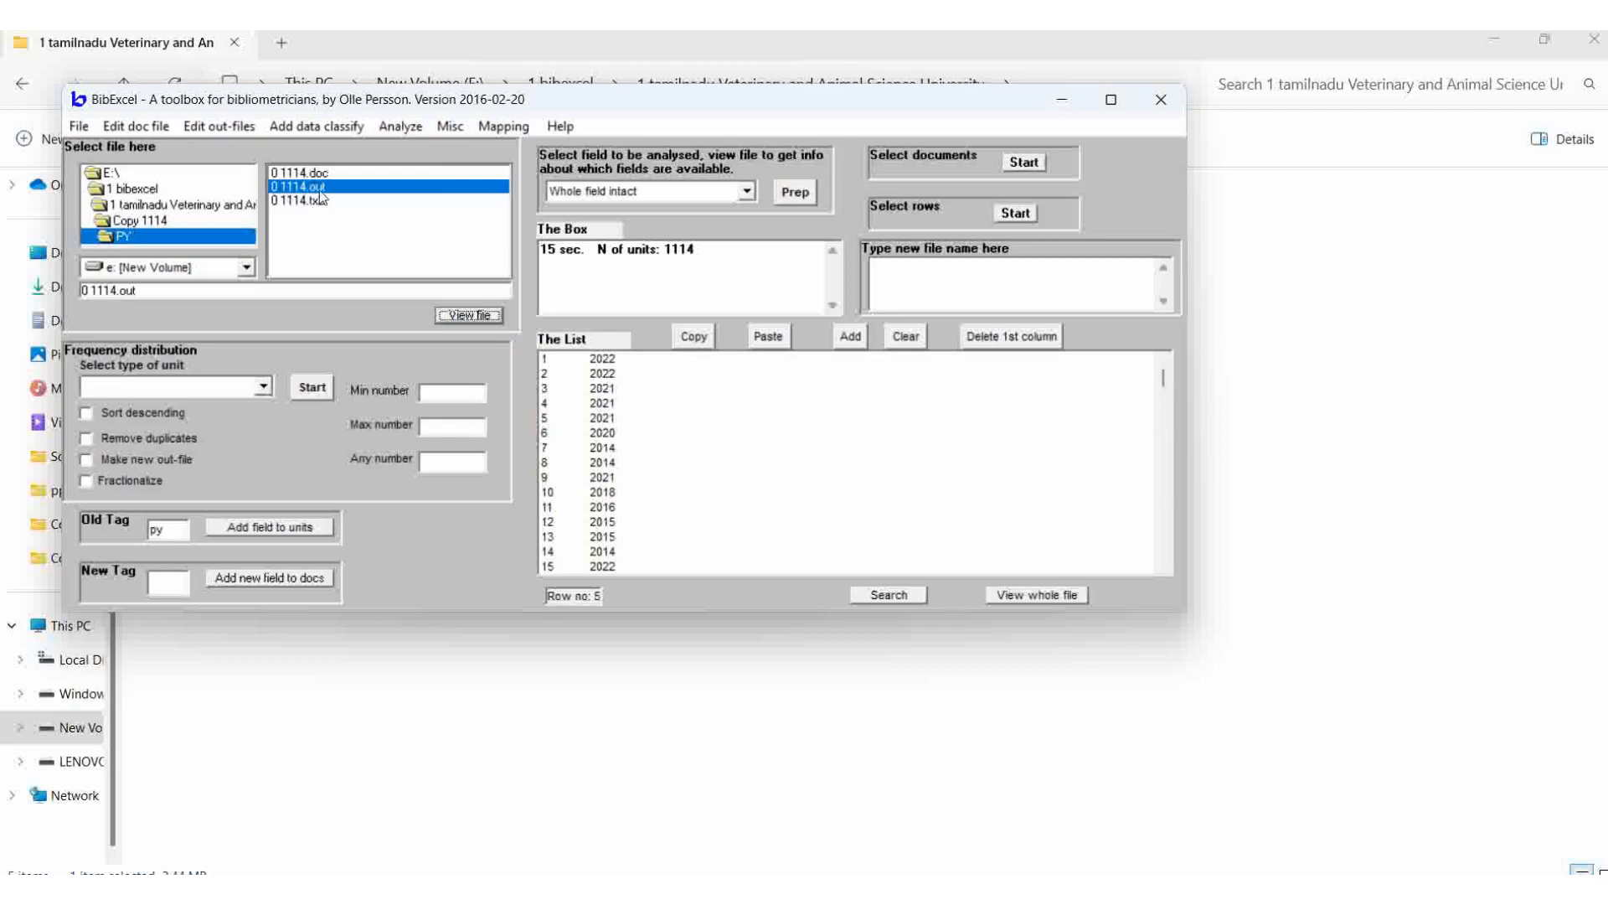
click(87, 418)
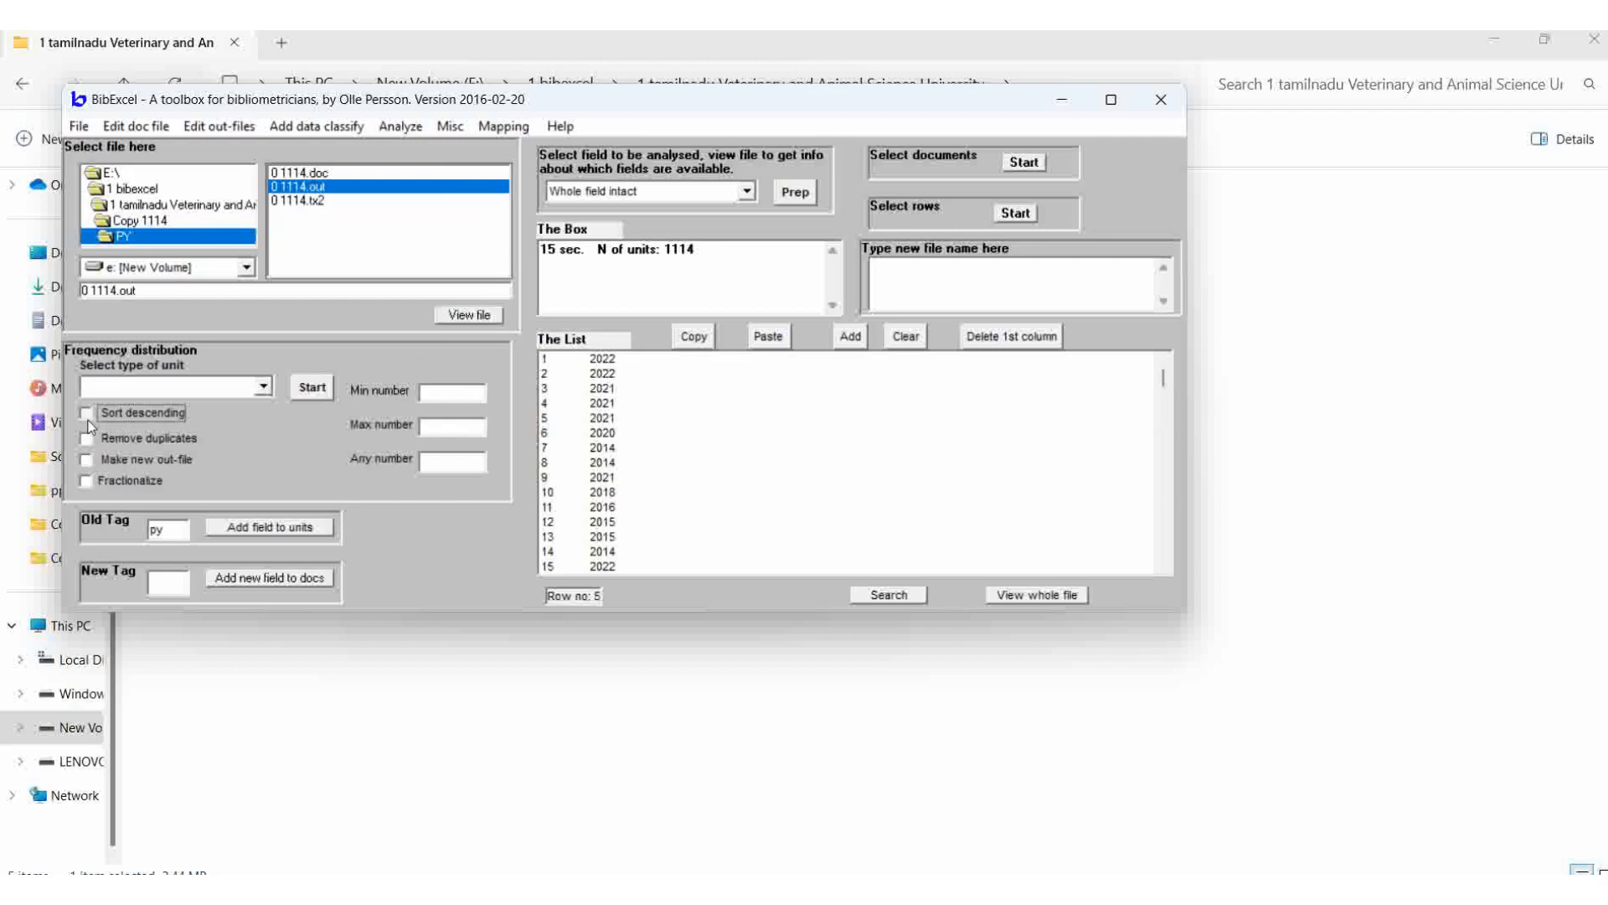
click(264, 388)
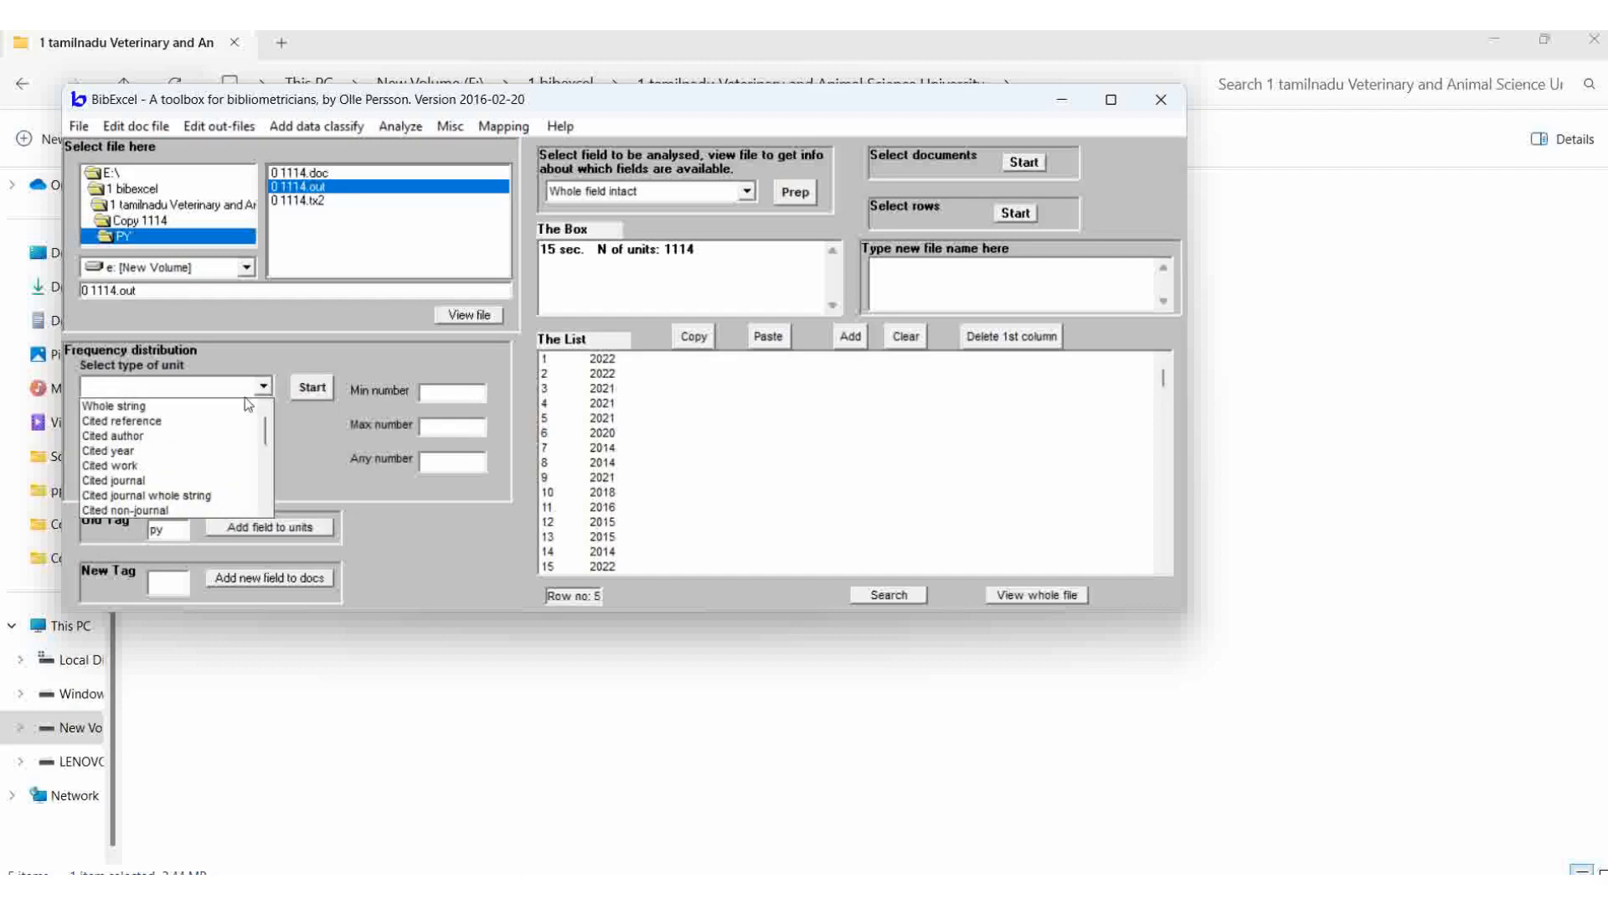
click(140, 407)
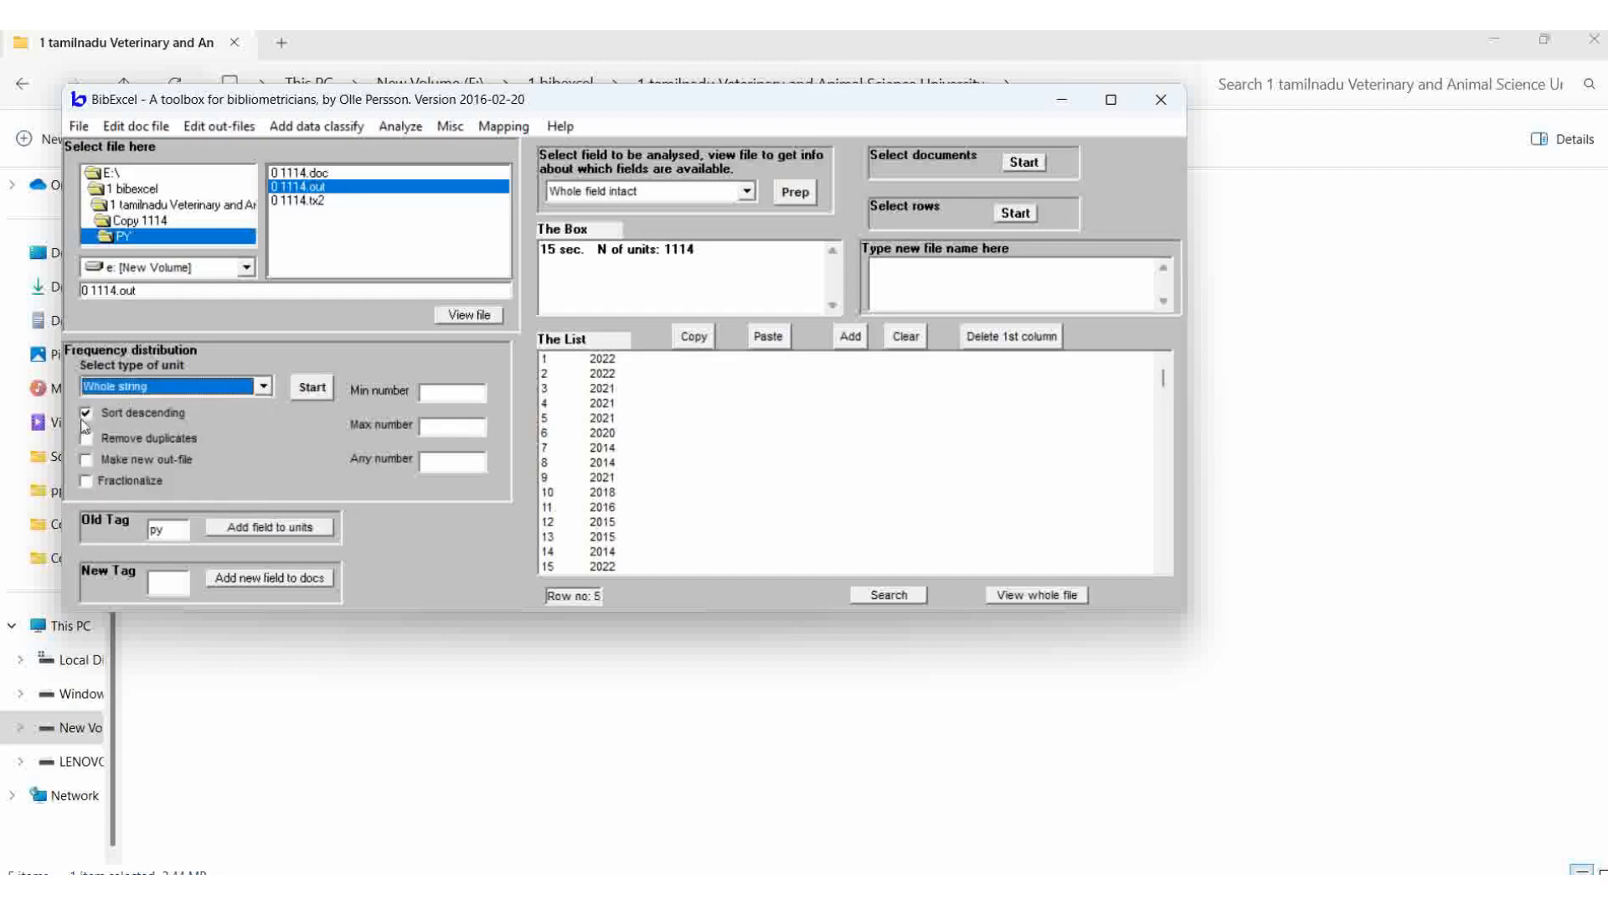
click(310, 390)
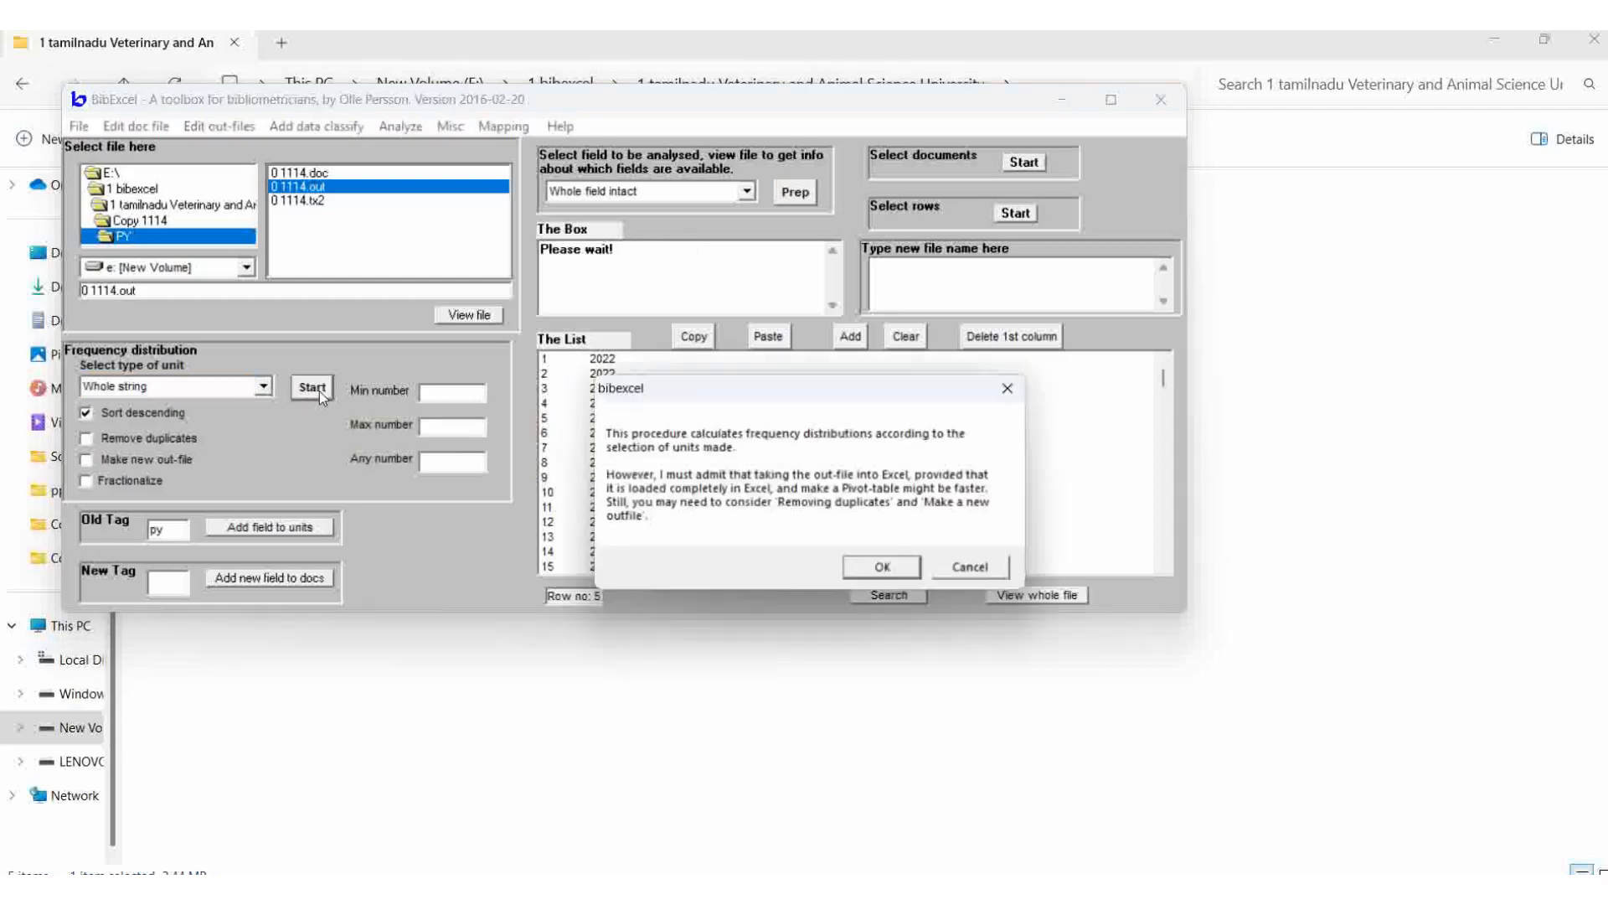
click(872, 569)
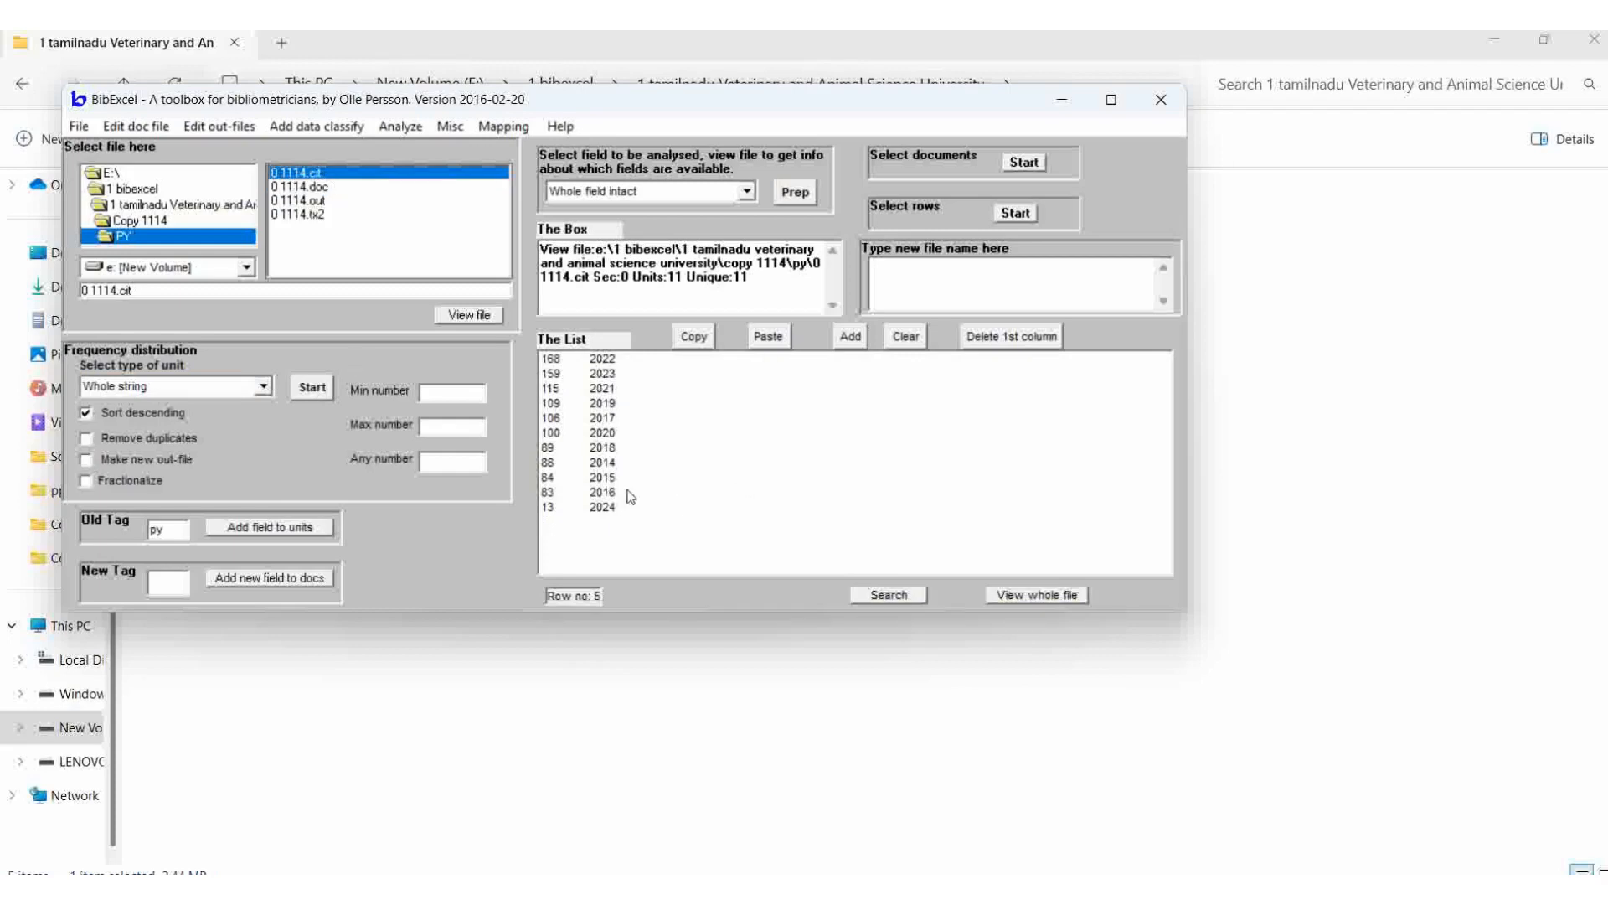
Step: Switch to File Explorer, go to the PY folder inside Copy 1114 and open the 0 1114 CIT file
click(550, 748)
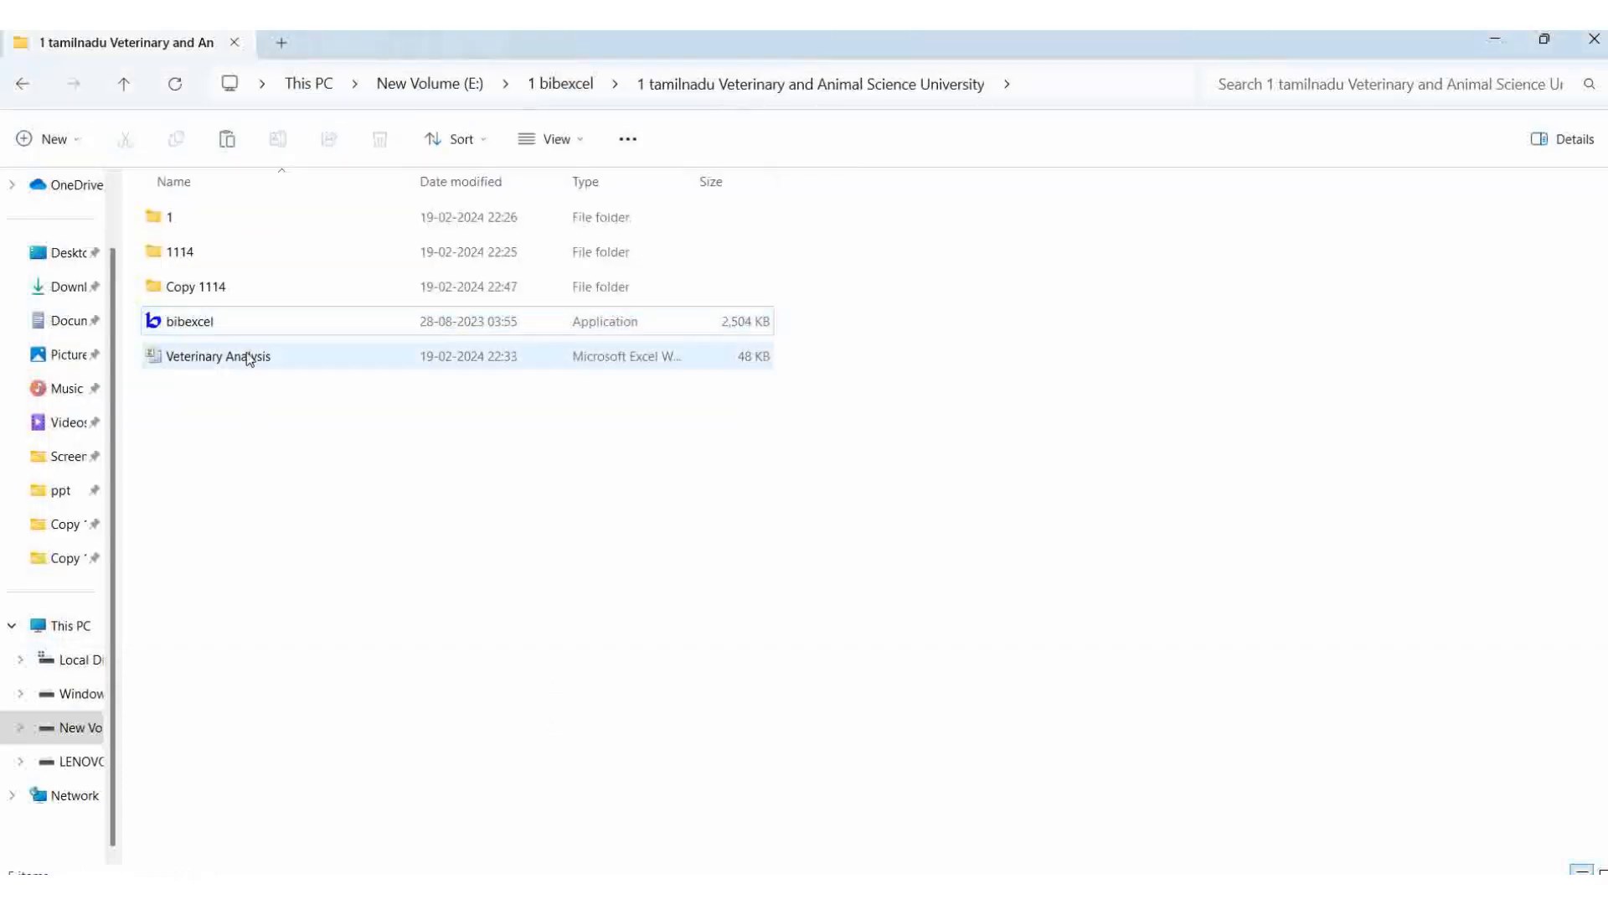
double_click(201, 287)
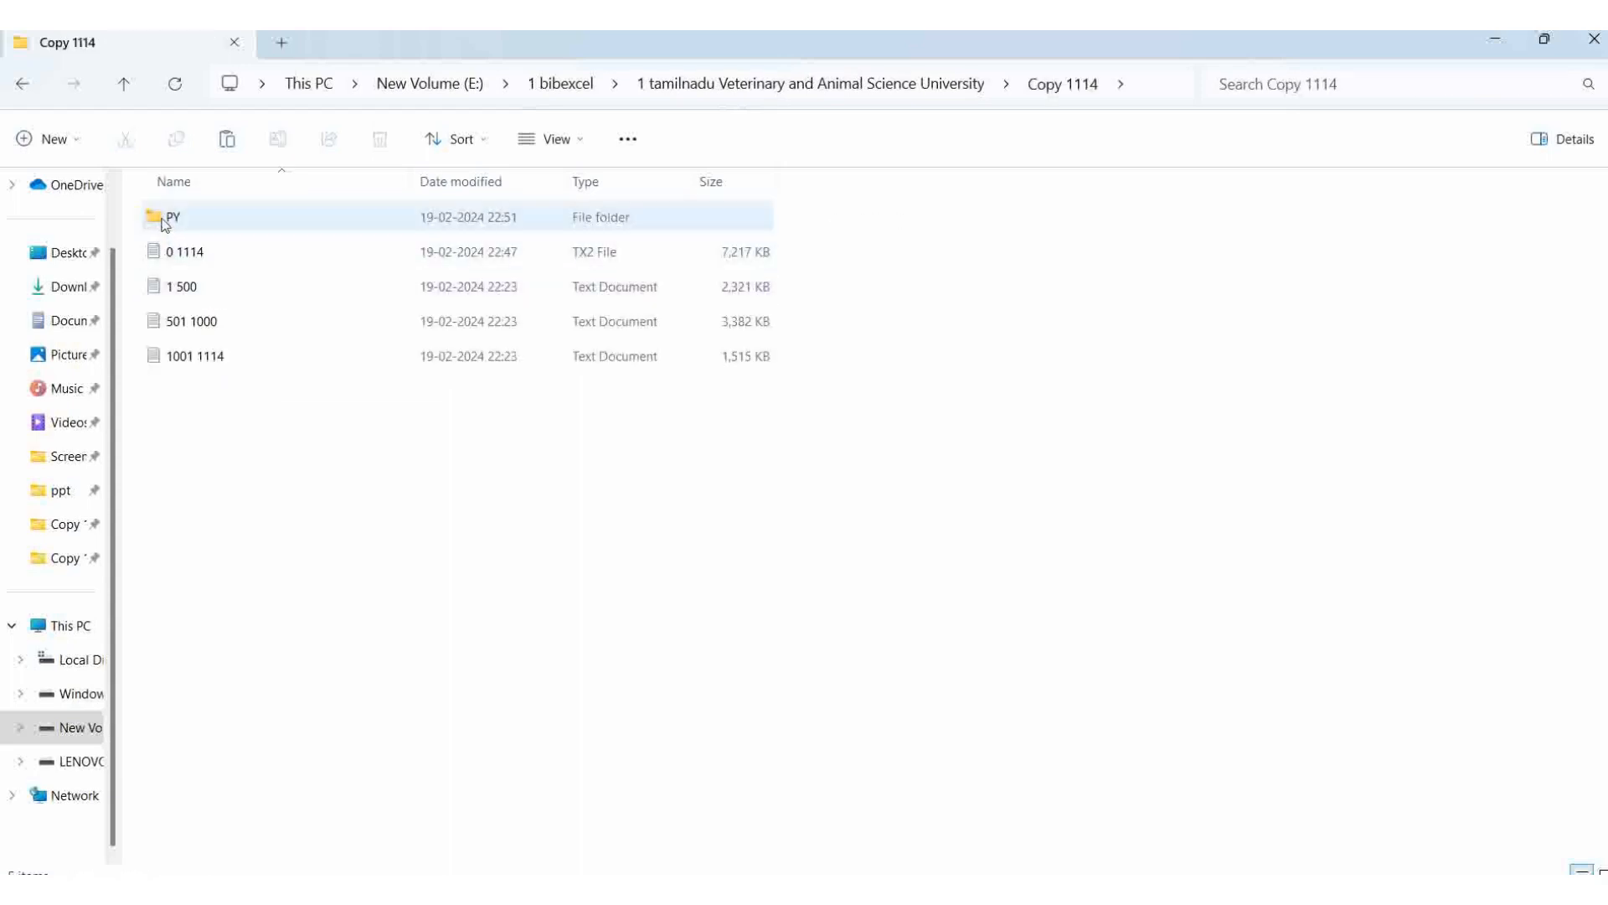
click(165, 223)
double_click(165, 223)
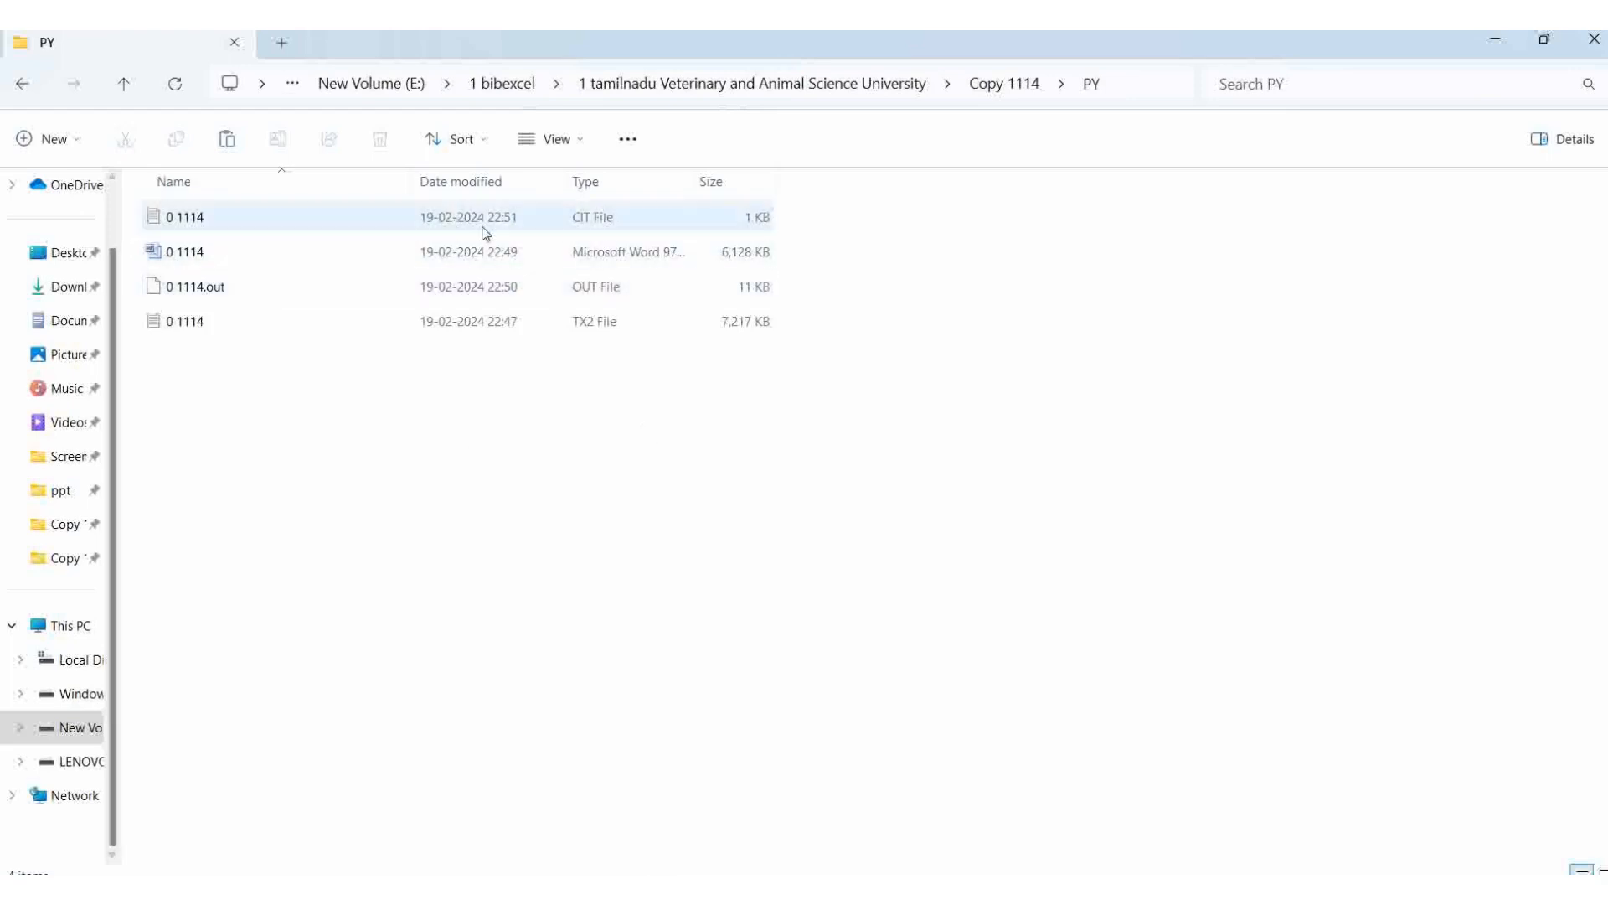
click(195, 222)
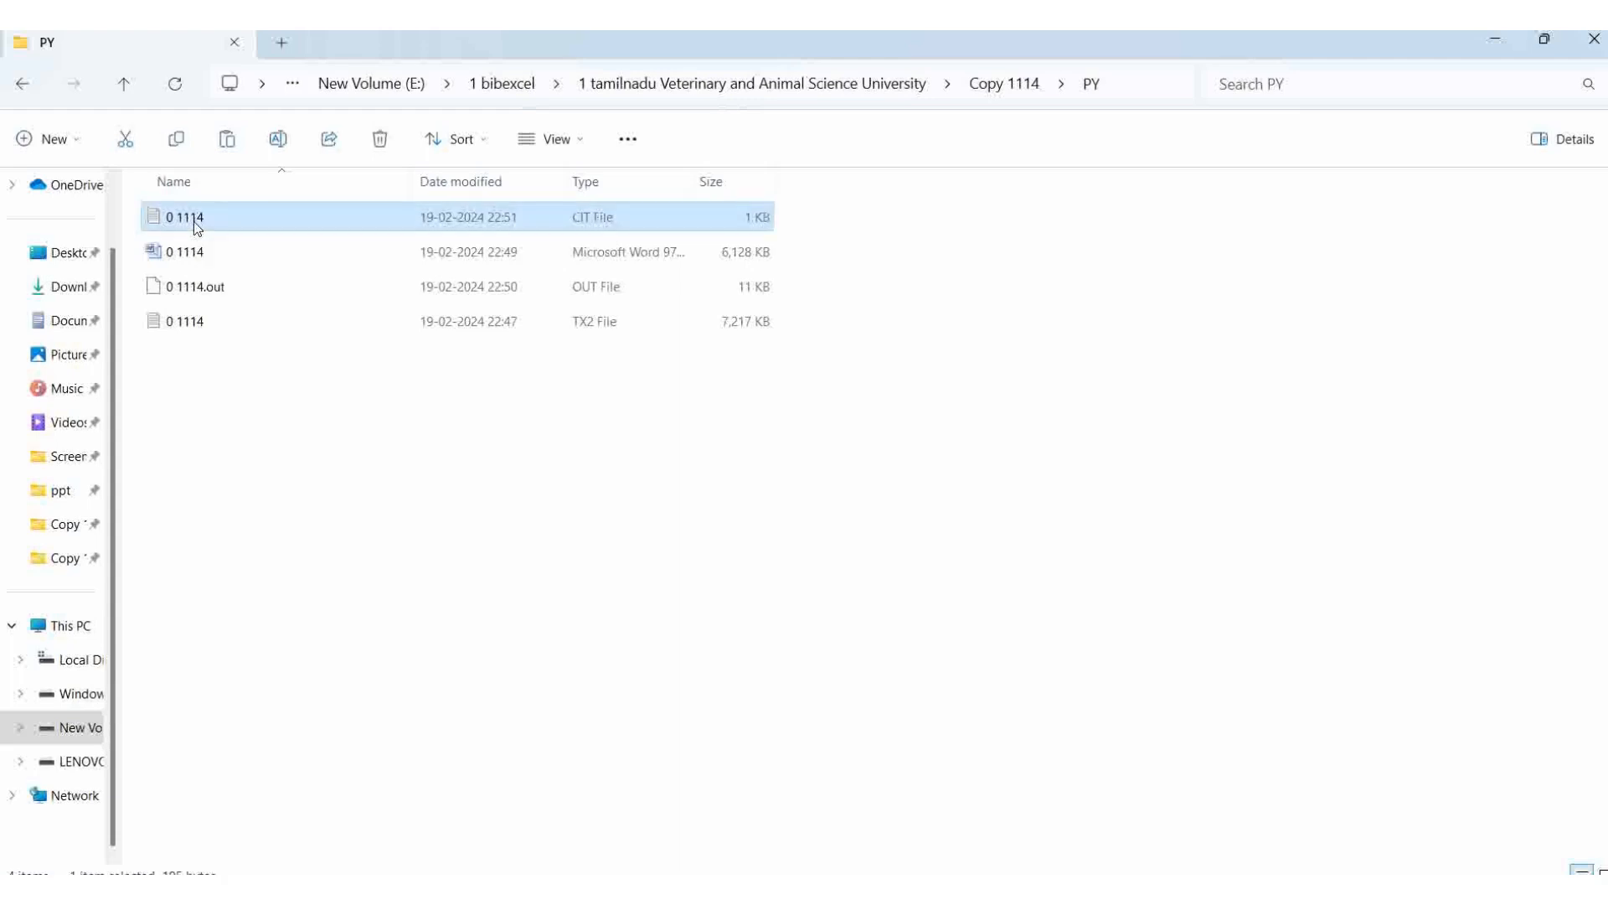
double_click(244, 218)
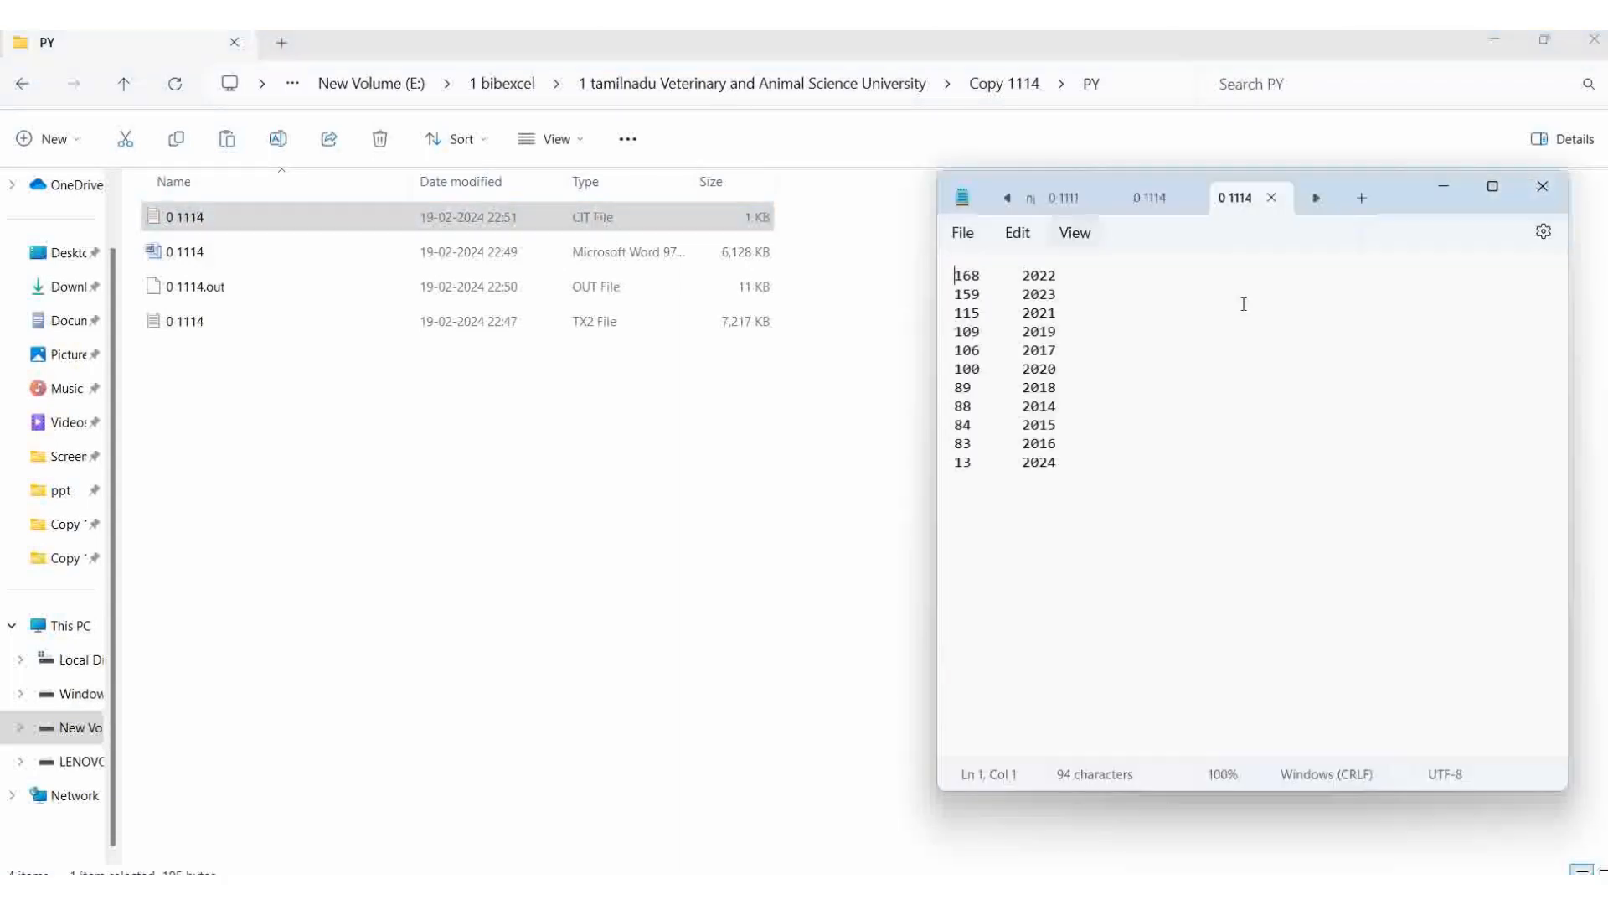
Step: Copy all the year counts from the CIT file, switch to the Veterinary Analysis workbook in Excel and select cell J8
drag(1067, 469, 942, 283)
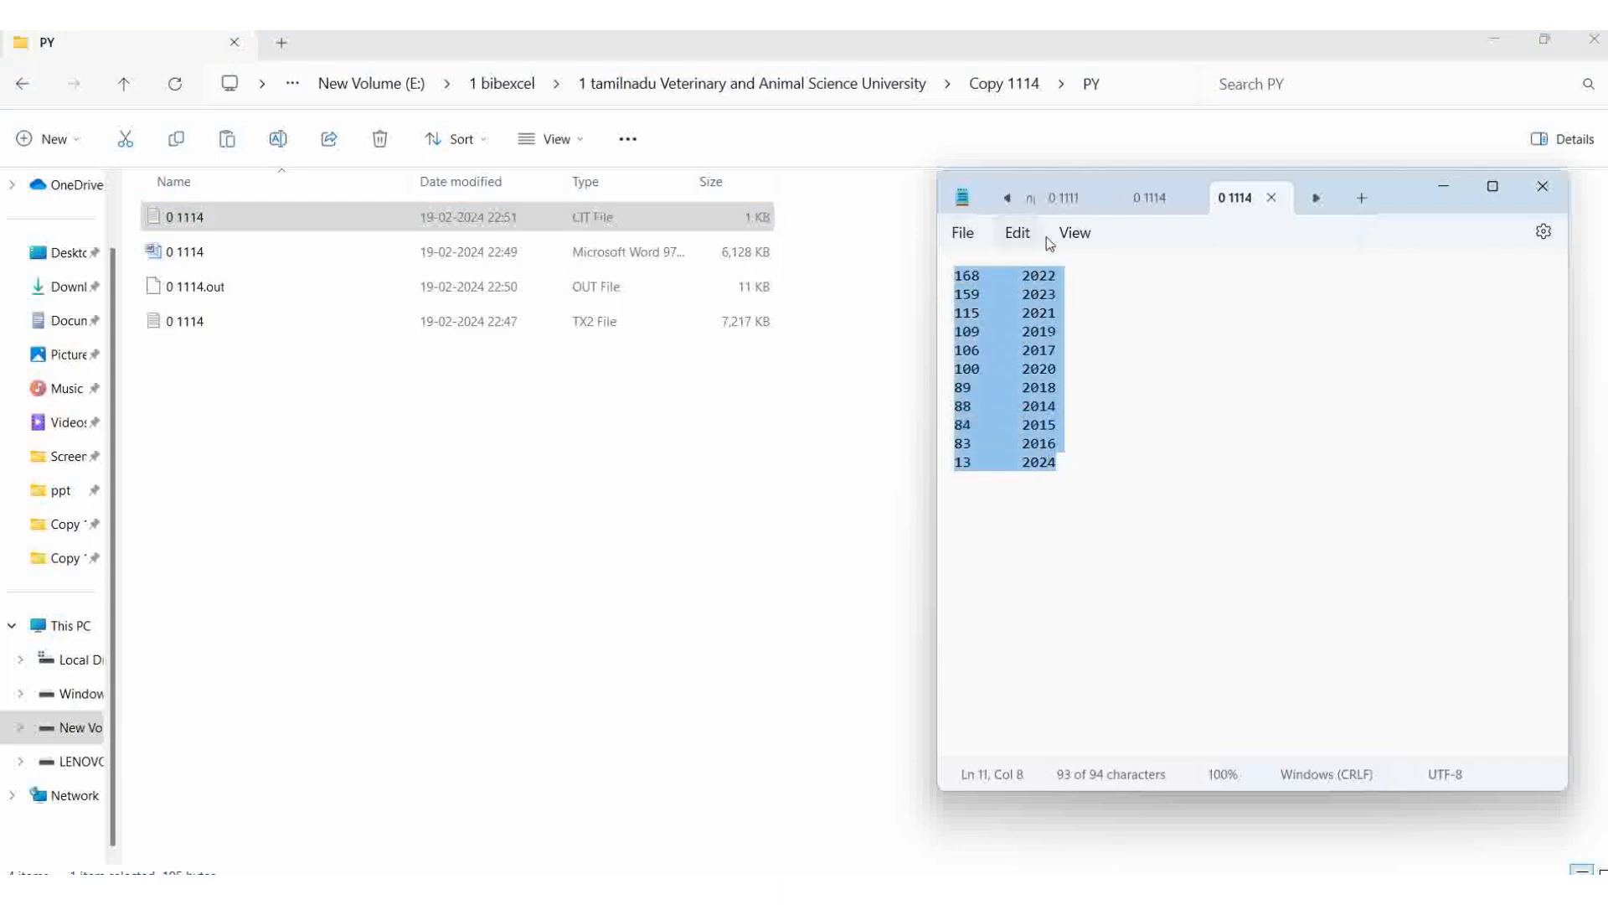
key(ctrl+c)
click(641, 571)
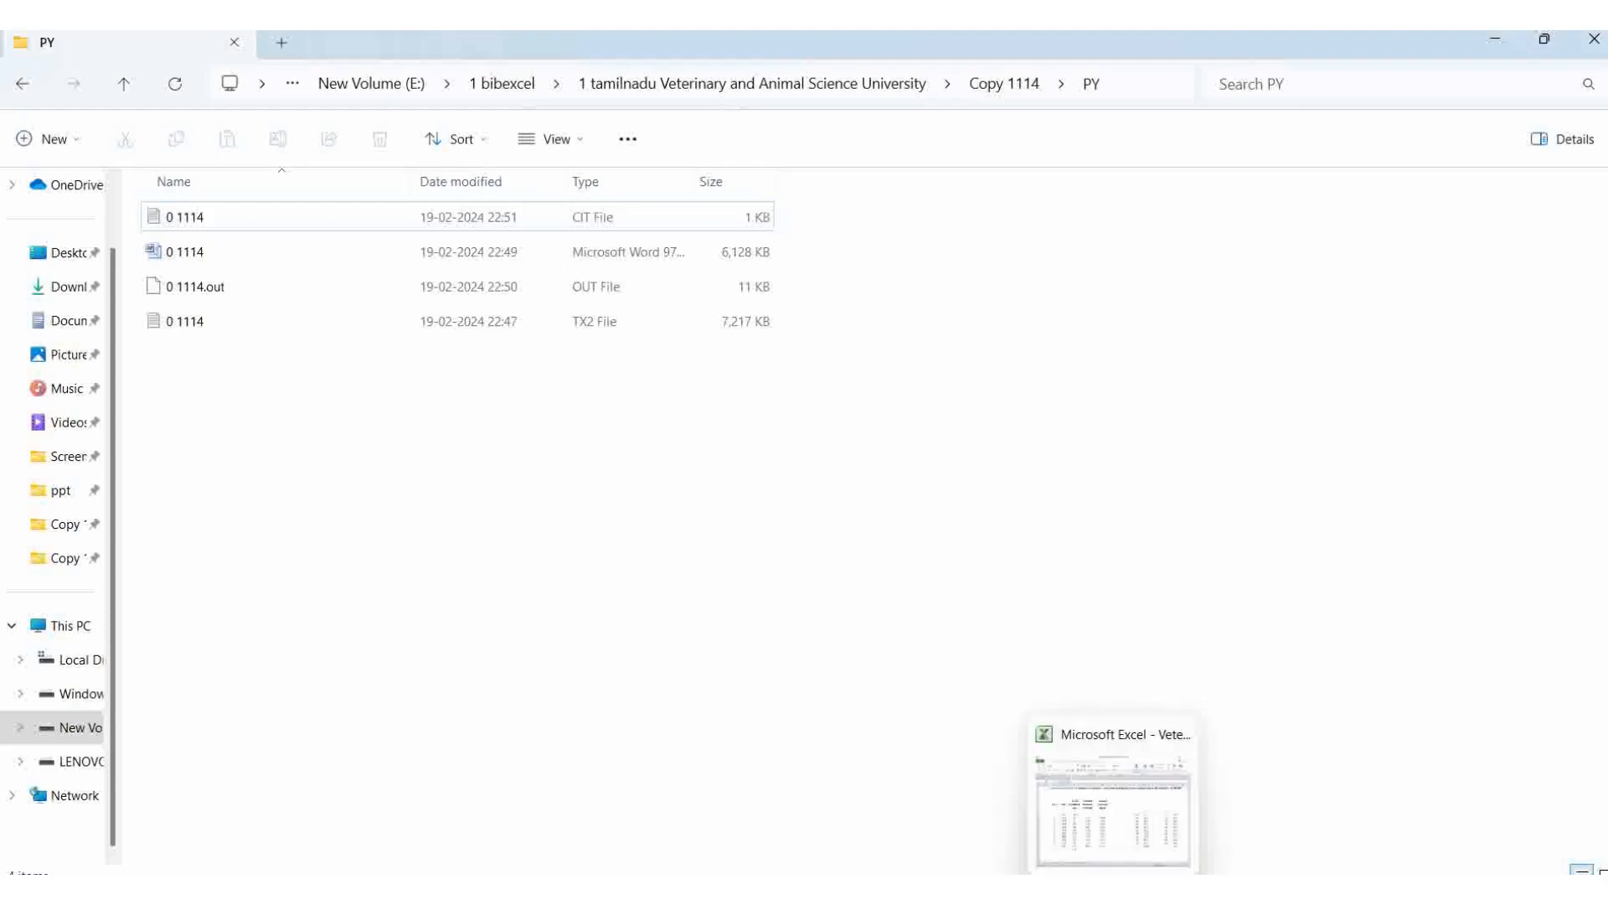
click(1114, 900)
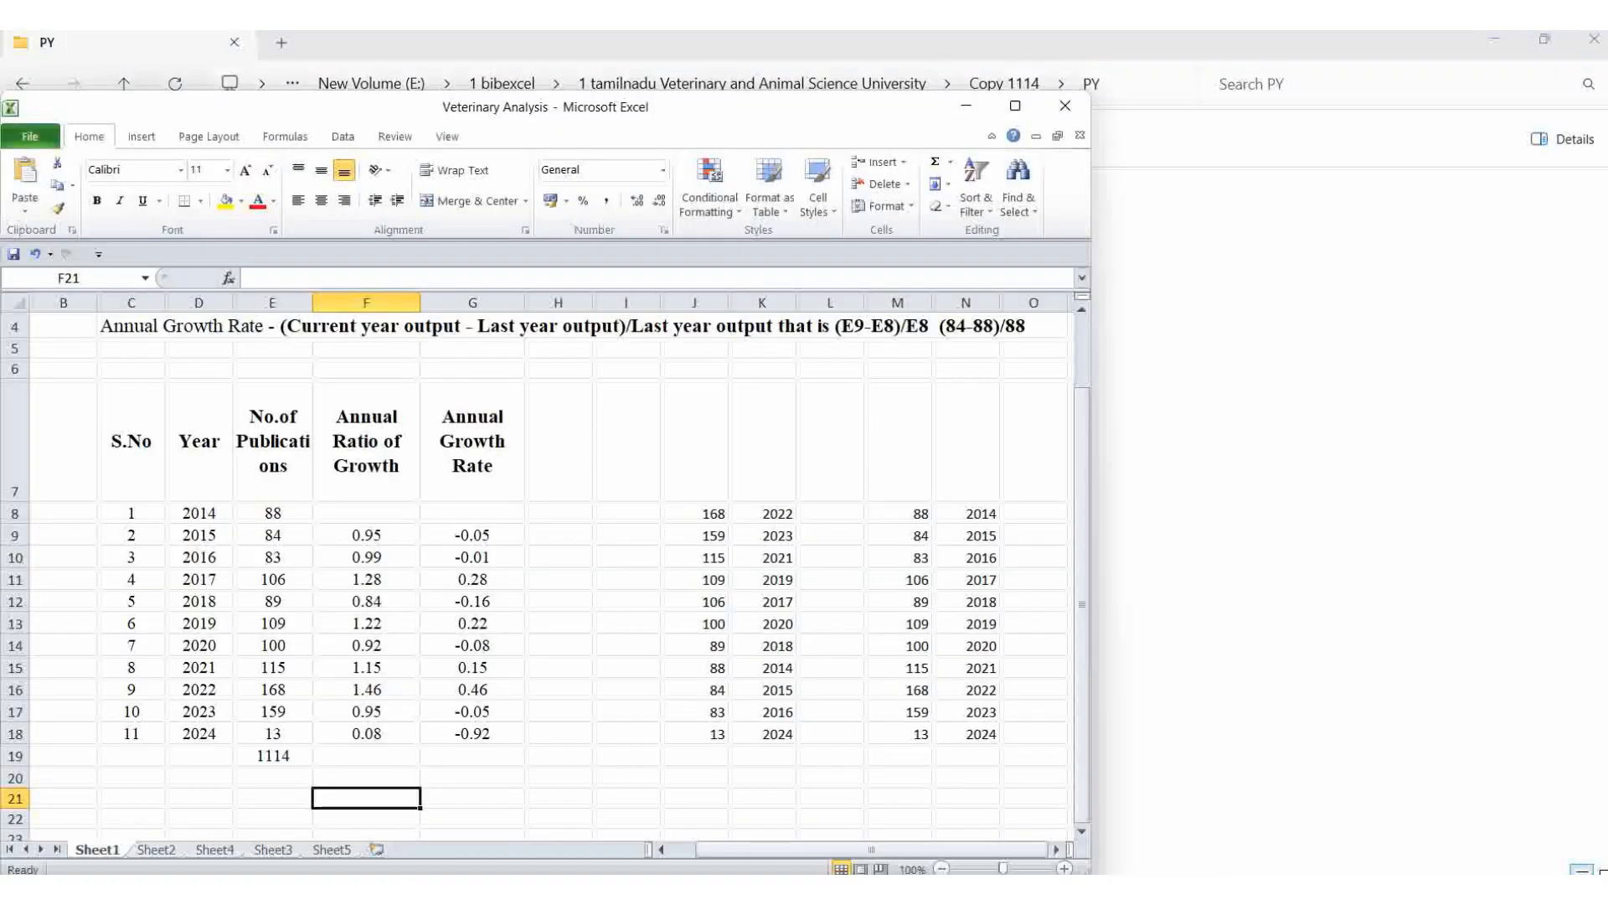
click(714, 515)
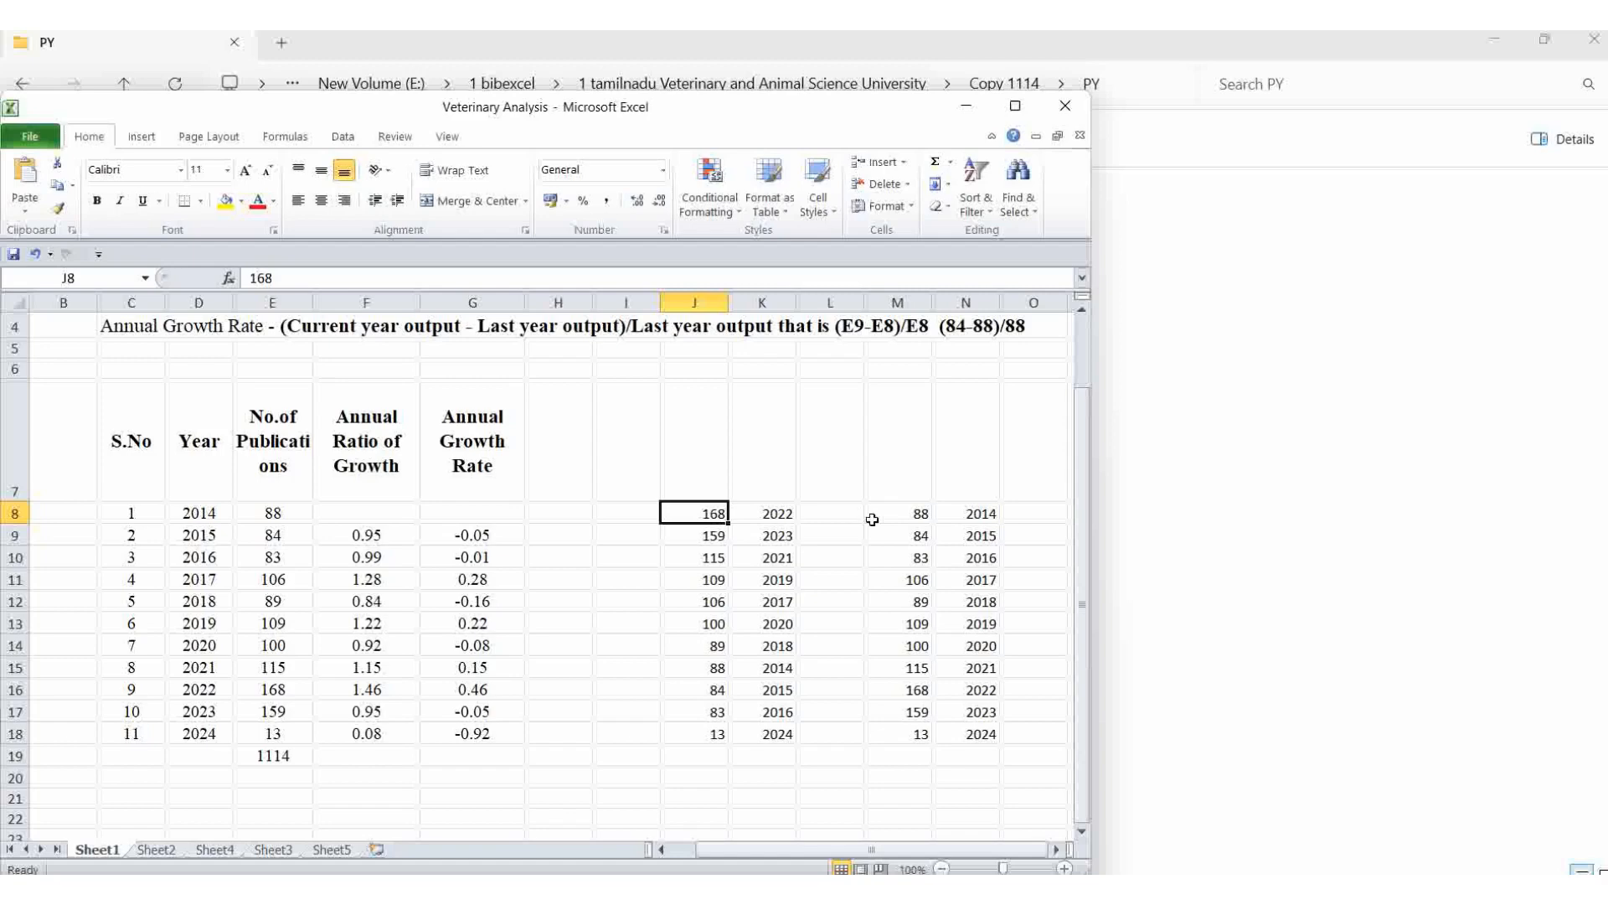
Step: Review the year-sorted publication counts in columns M and N and check the total formula in E19
click(985, 517)
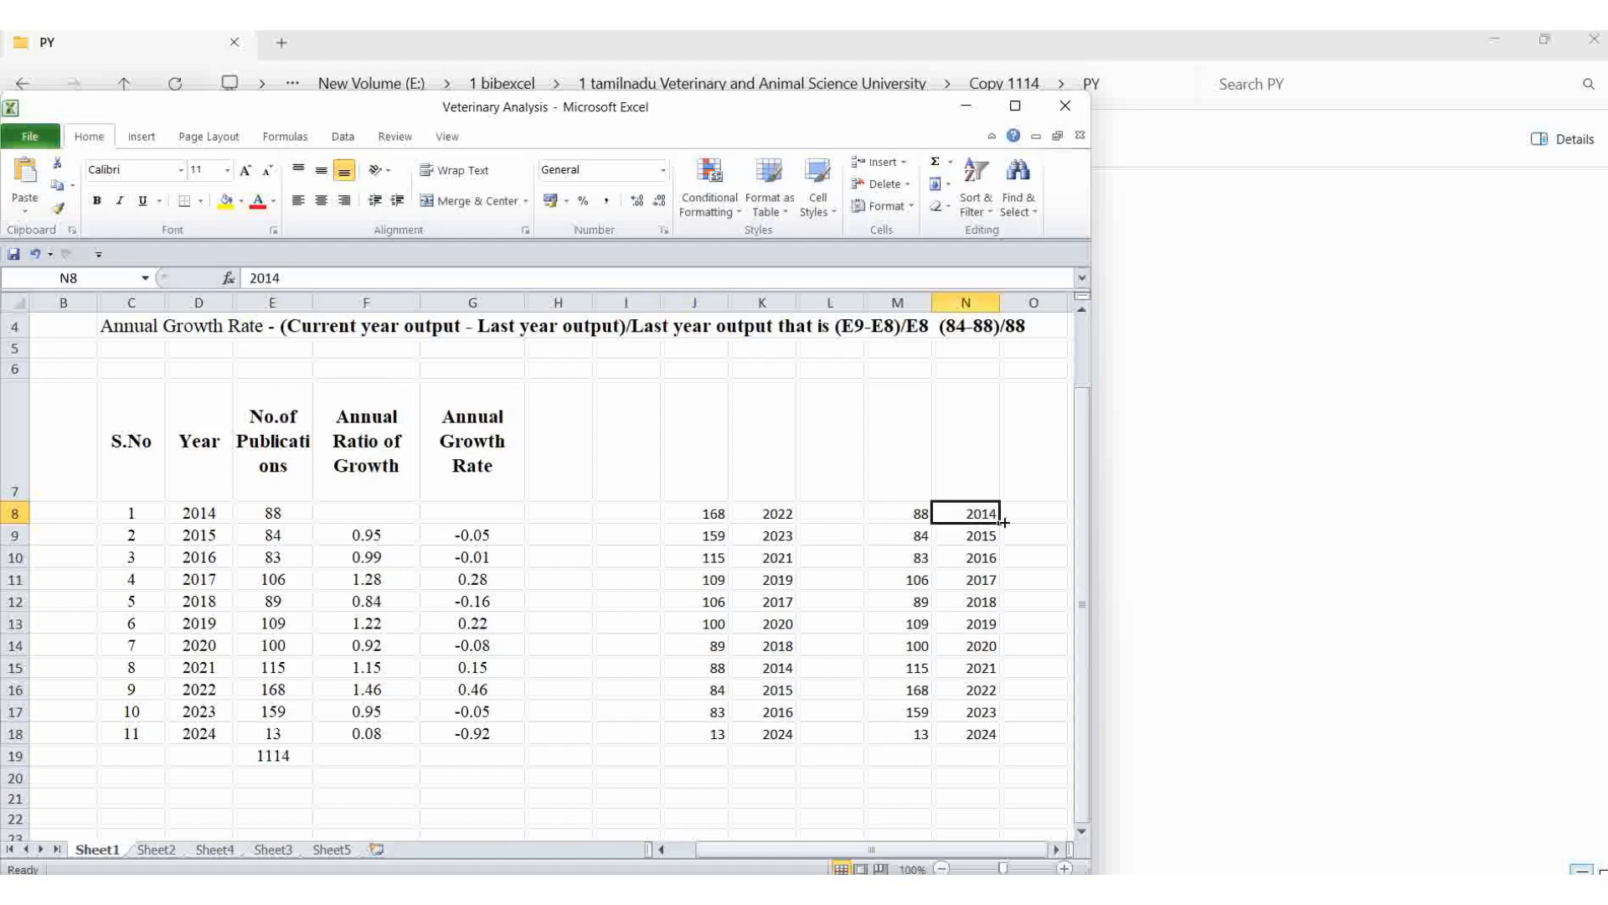
click(996, 754)
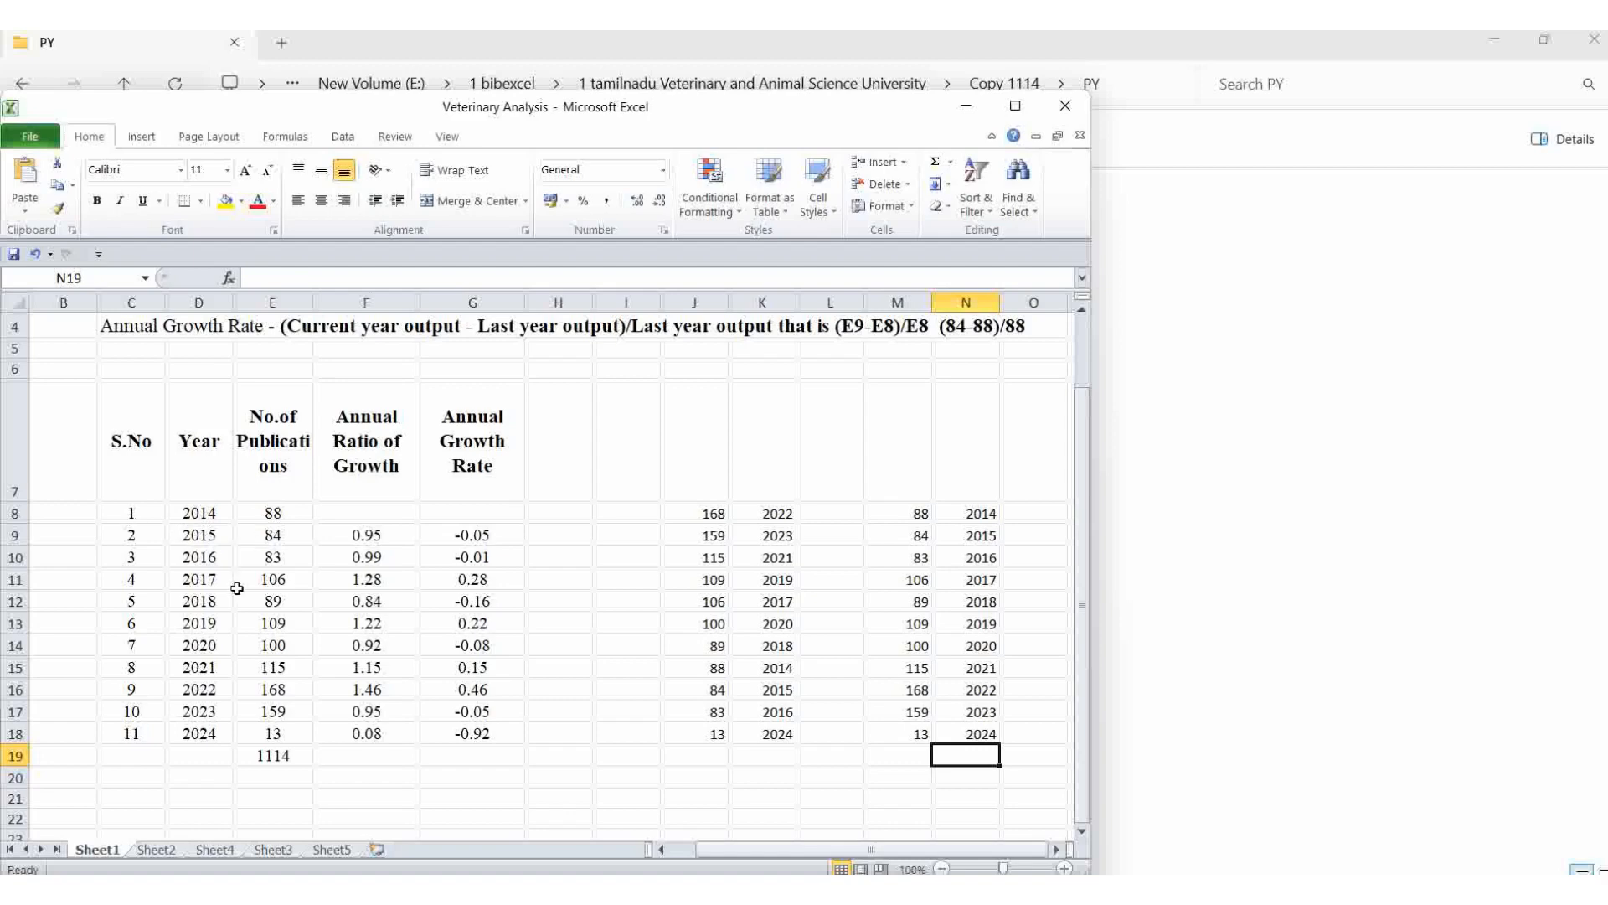
click(267, 760)
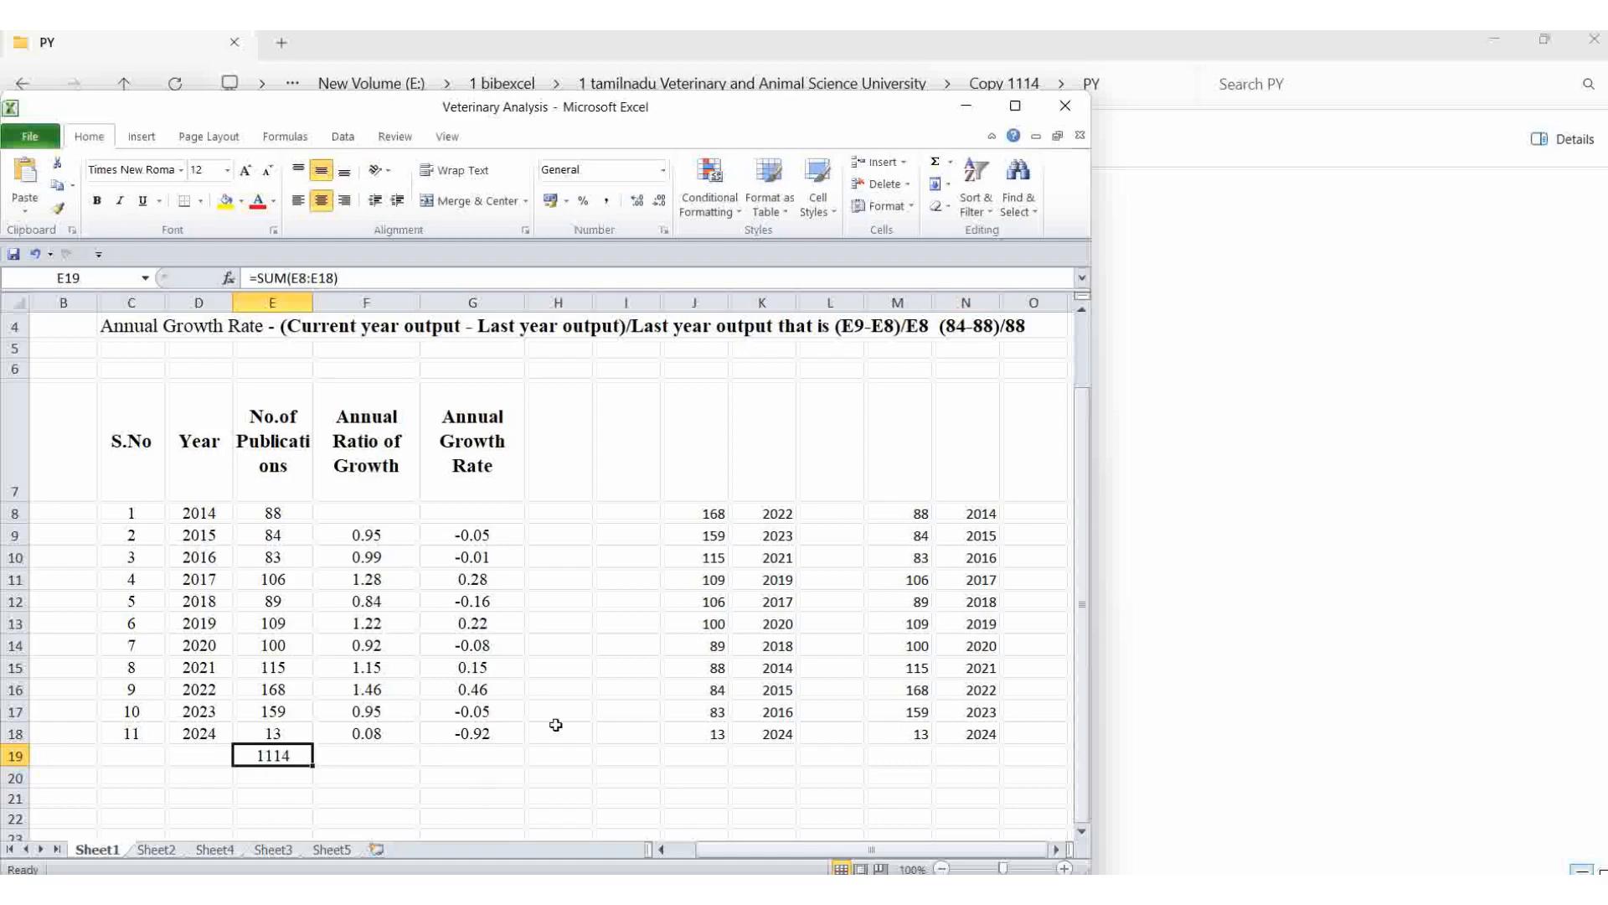
Step: Examine the Annual Ratio of Growth formulas in F9 and F18 and the 2015 publication count in E9
scroll(574, 671, up, 1)
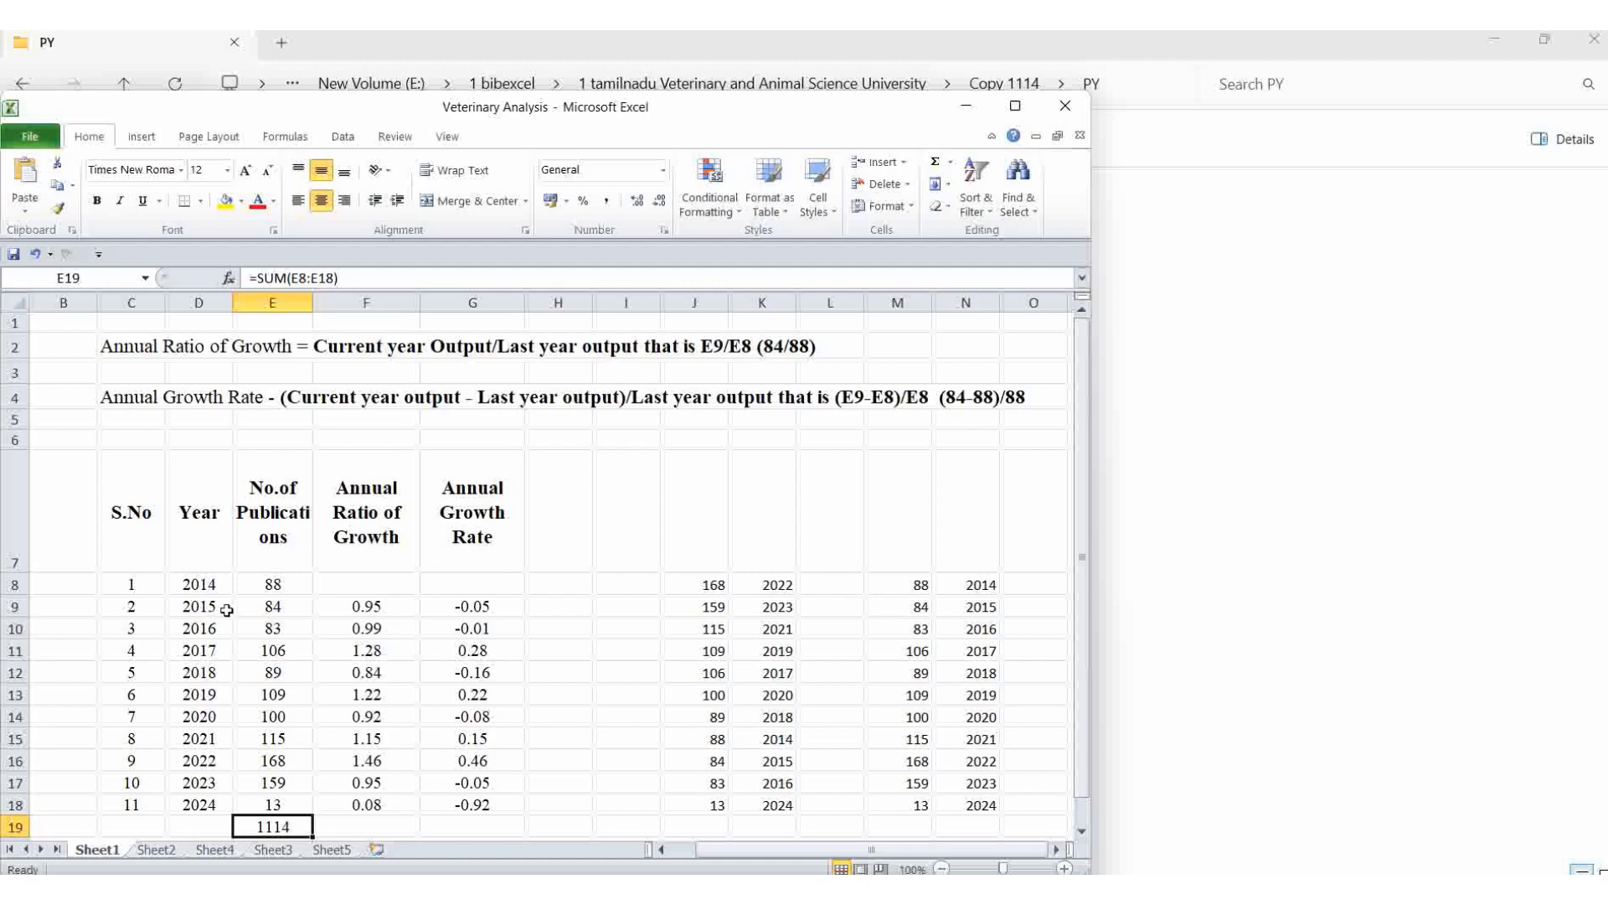
click(346, 605)
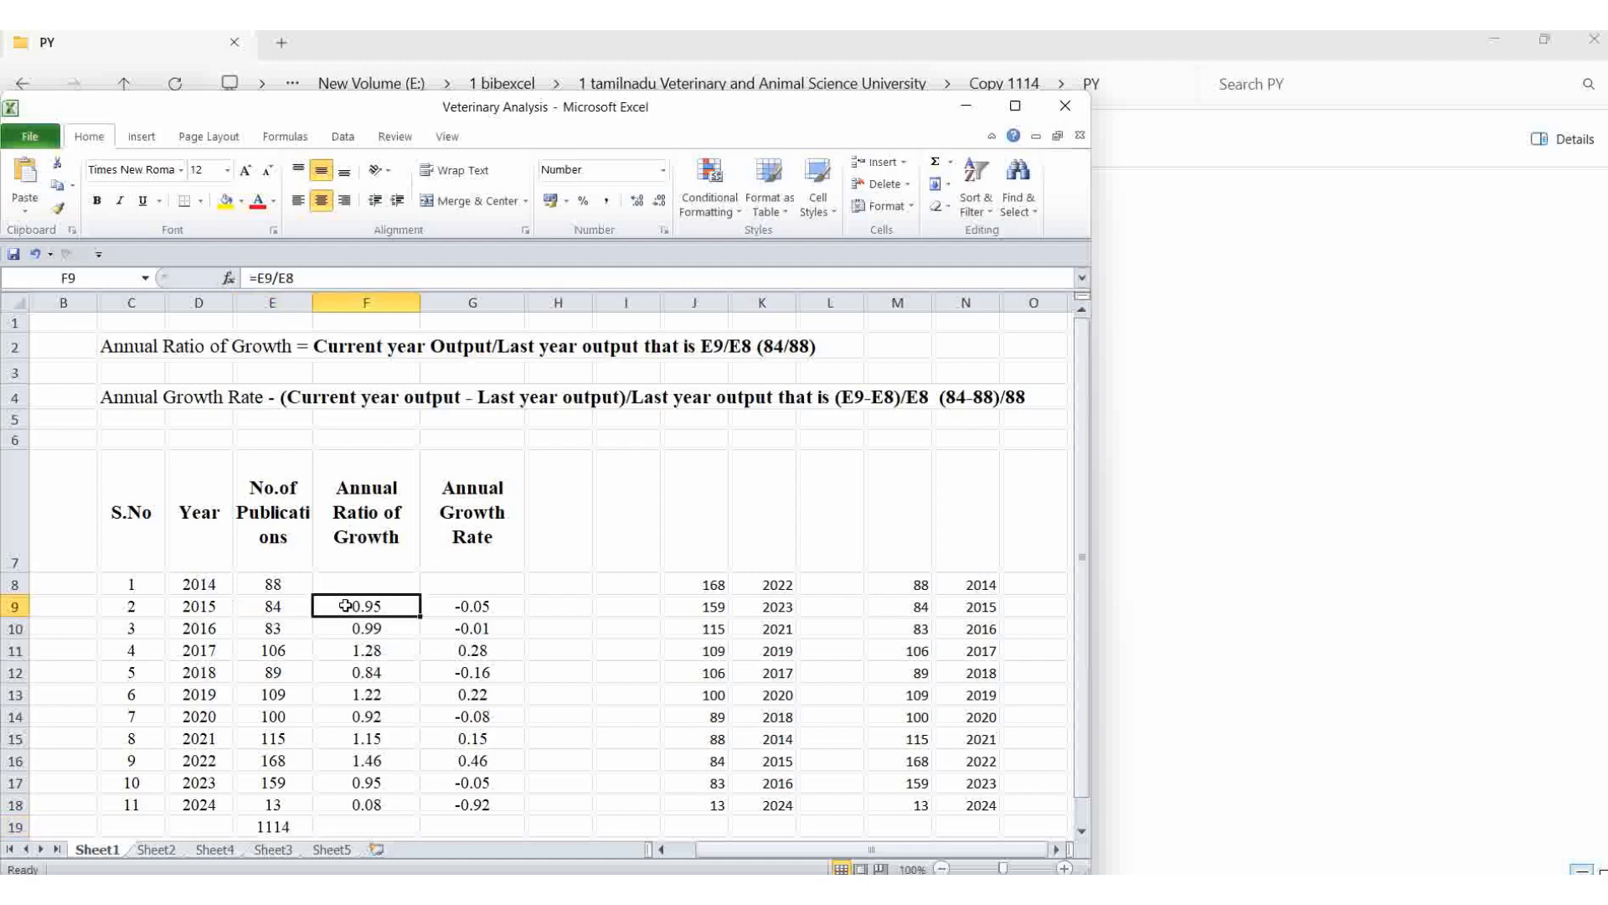
click(252, 606)
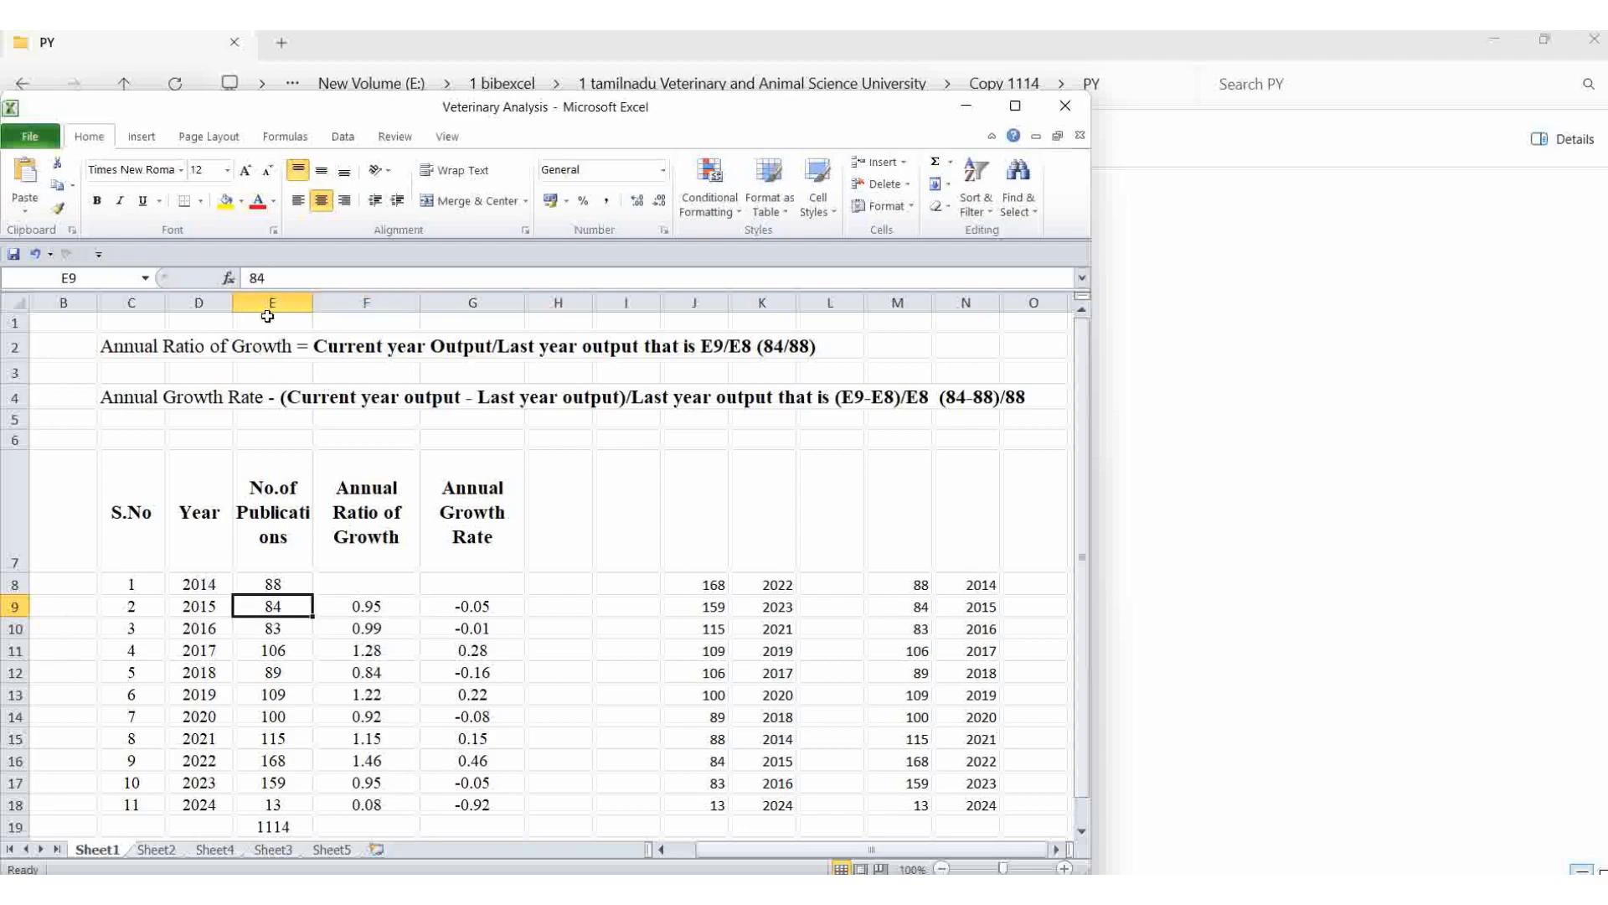
click(377, 605)
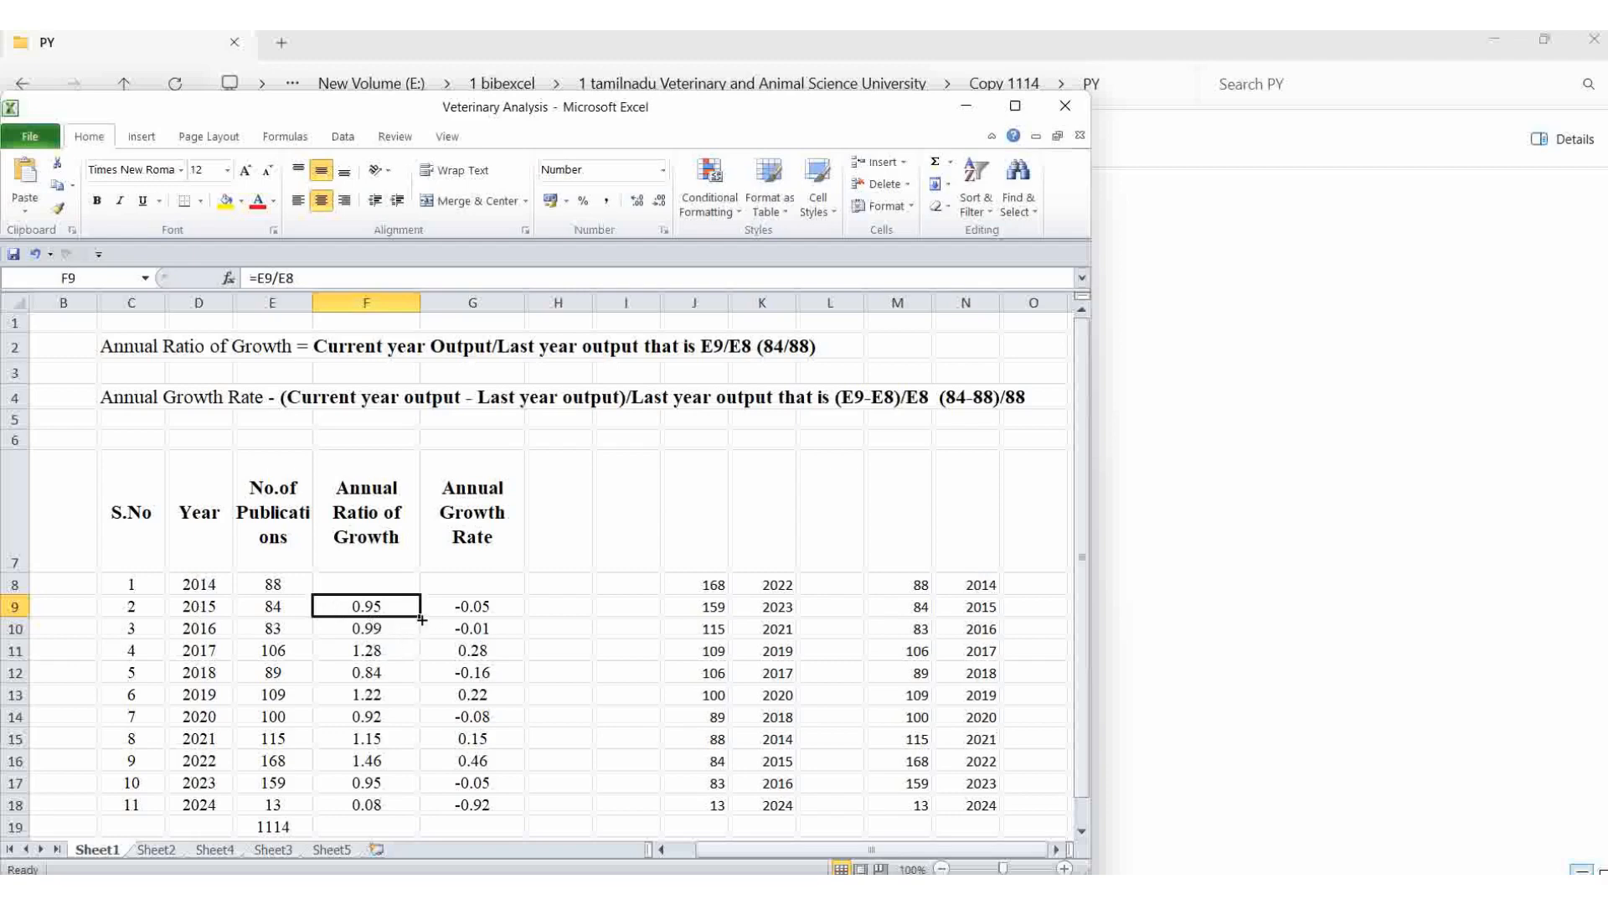
scroll(428, 789, down, 1)
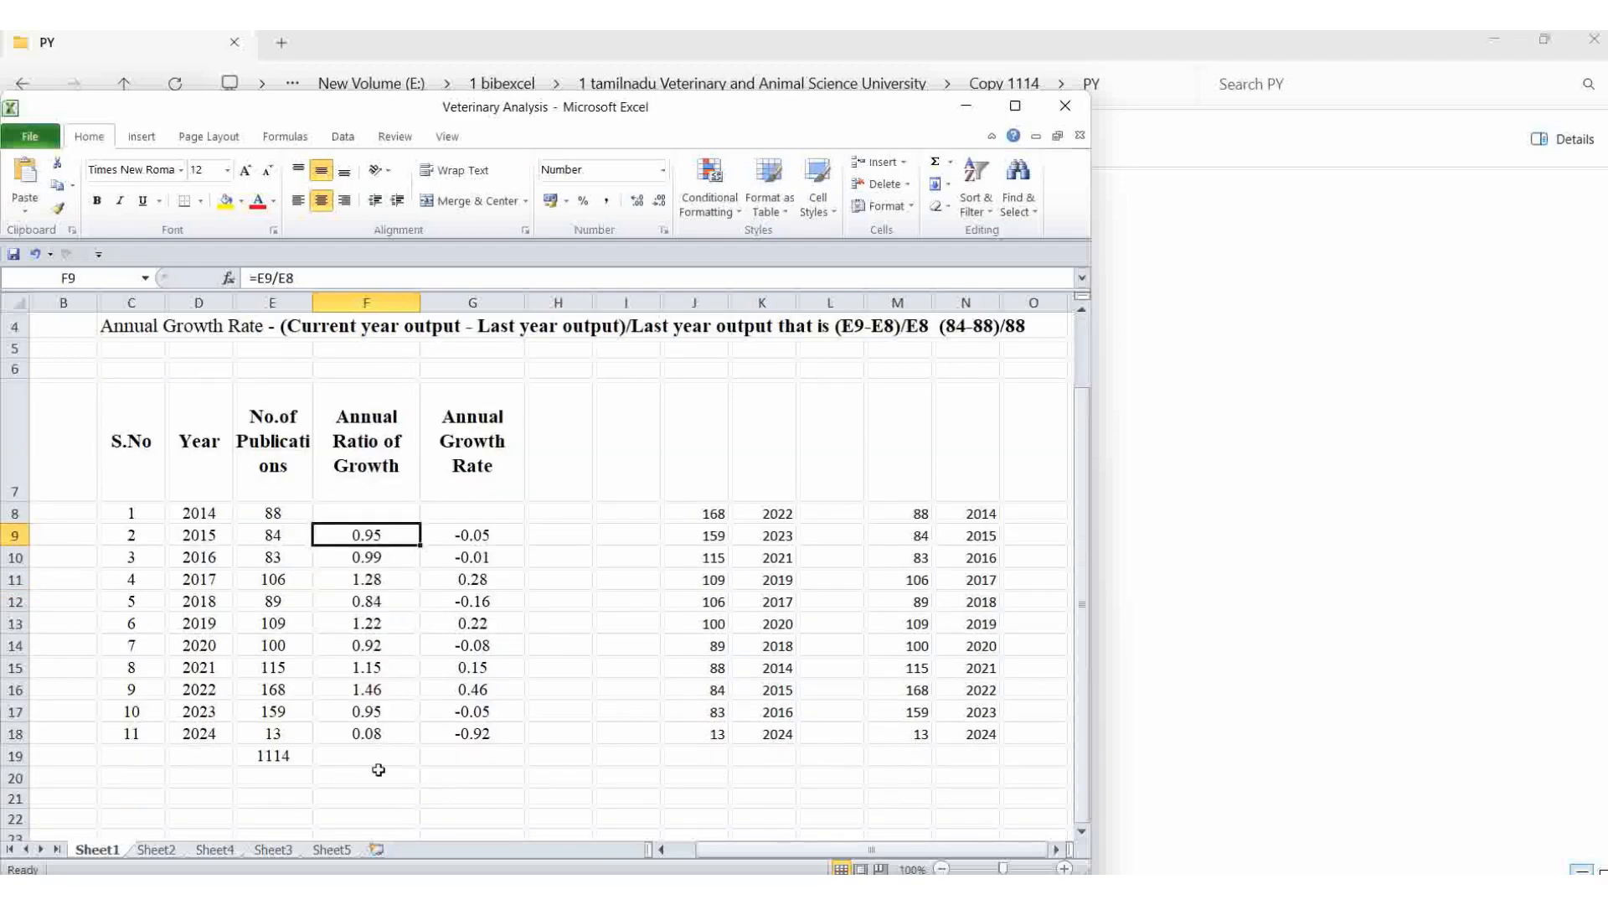
click(349, 734)
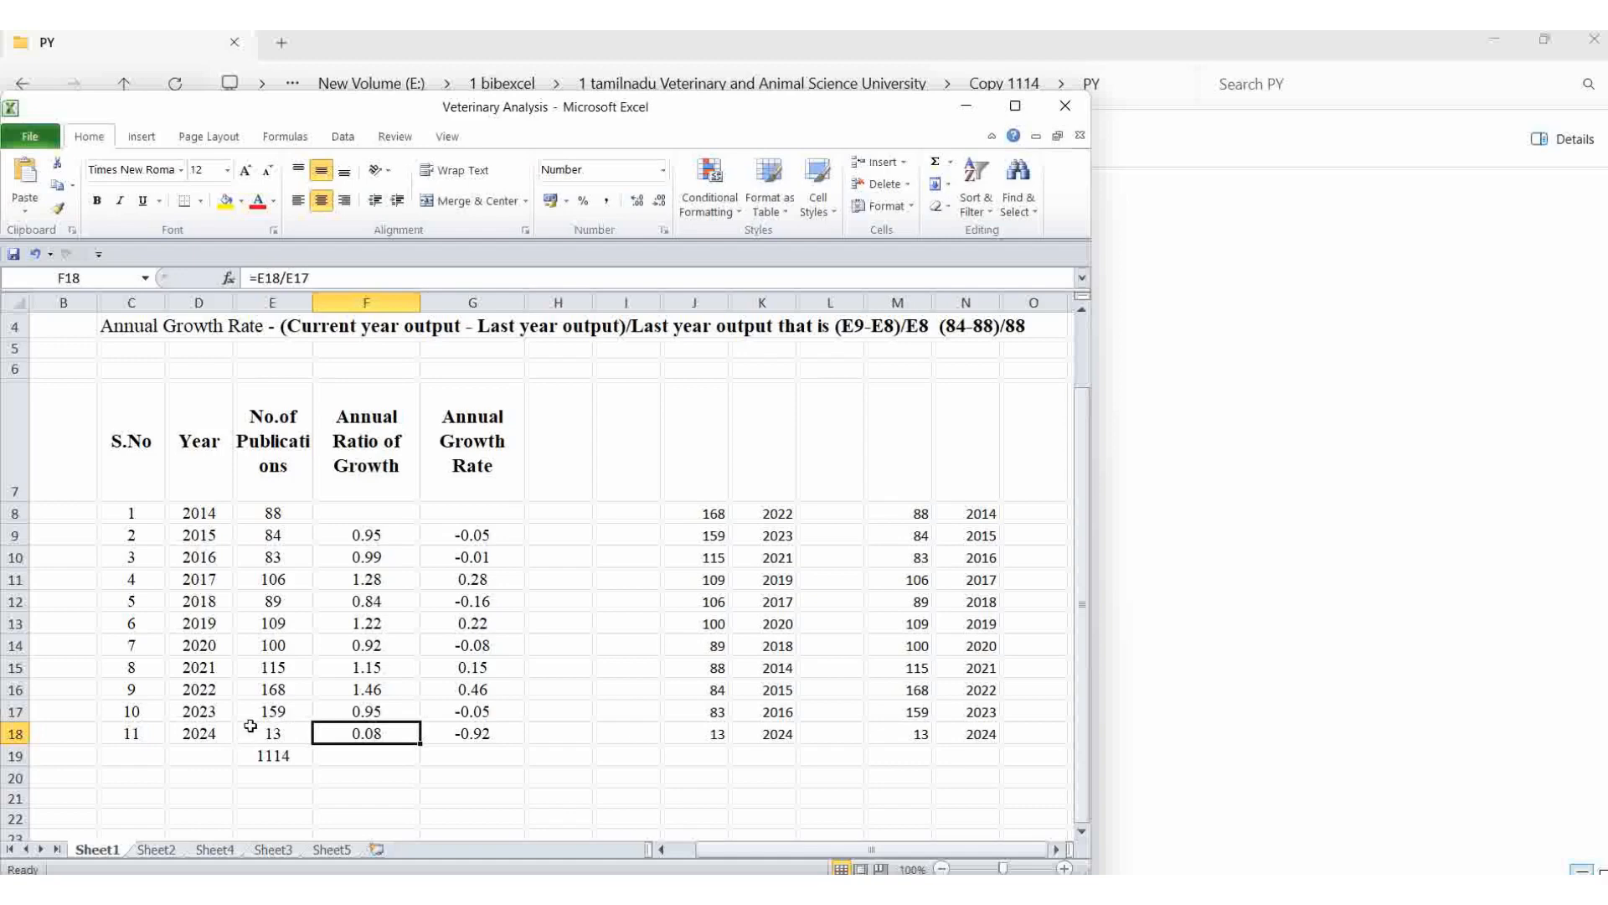
click(584, 605)
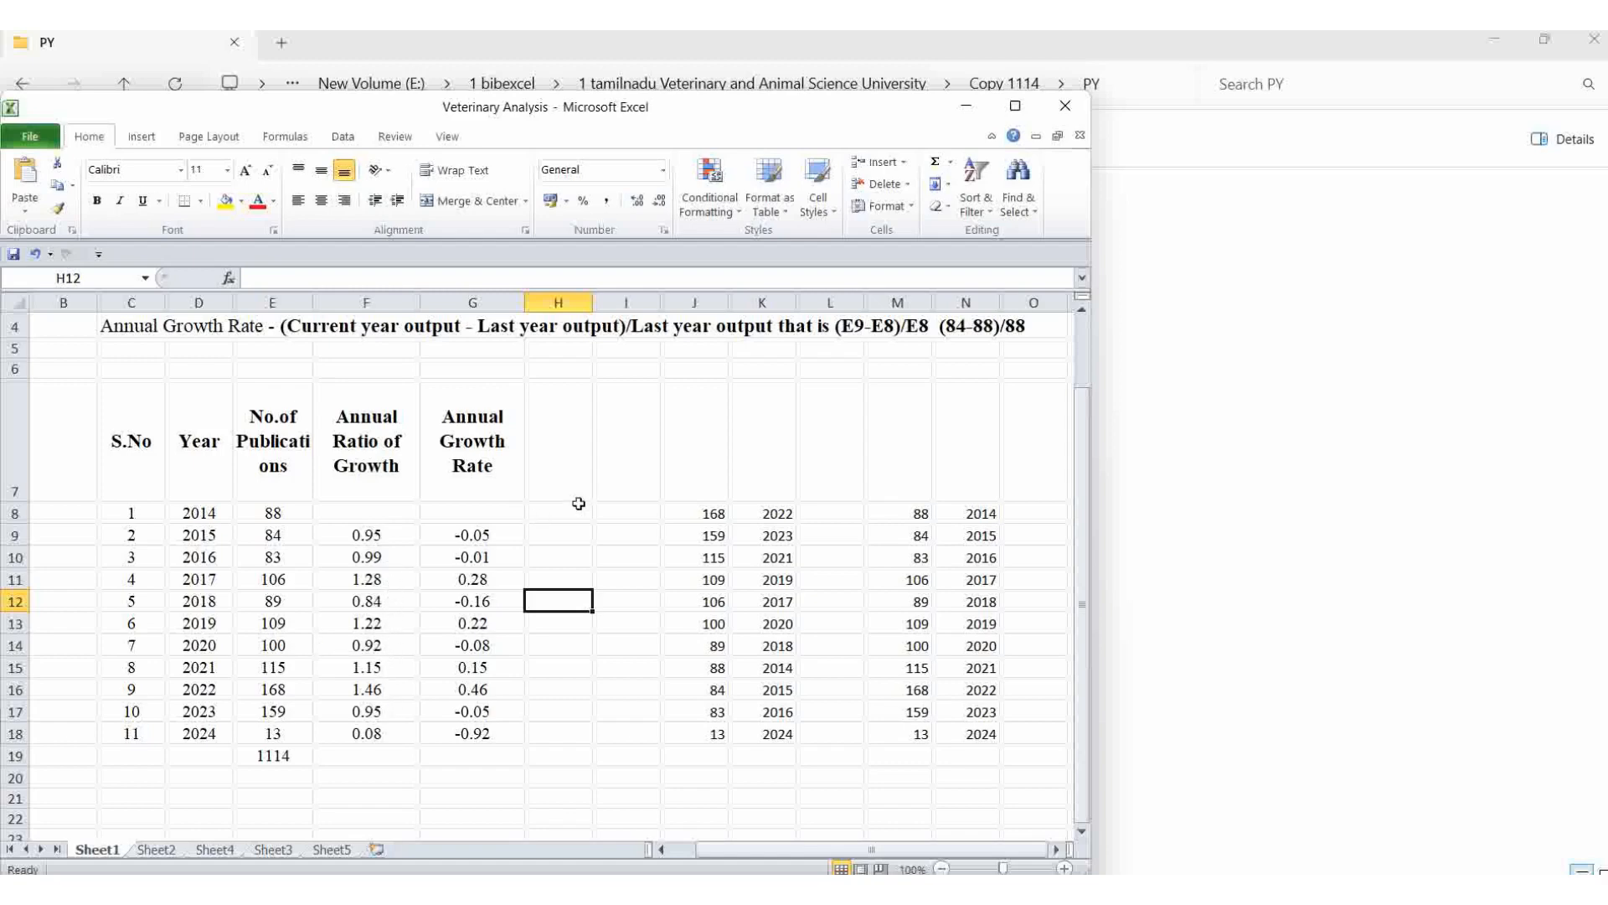
Step: Compare the Annual Growth Rate formula in G9 with its definition in row 4 and review the yearly rates
scroll(587, 510, up, 1)
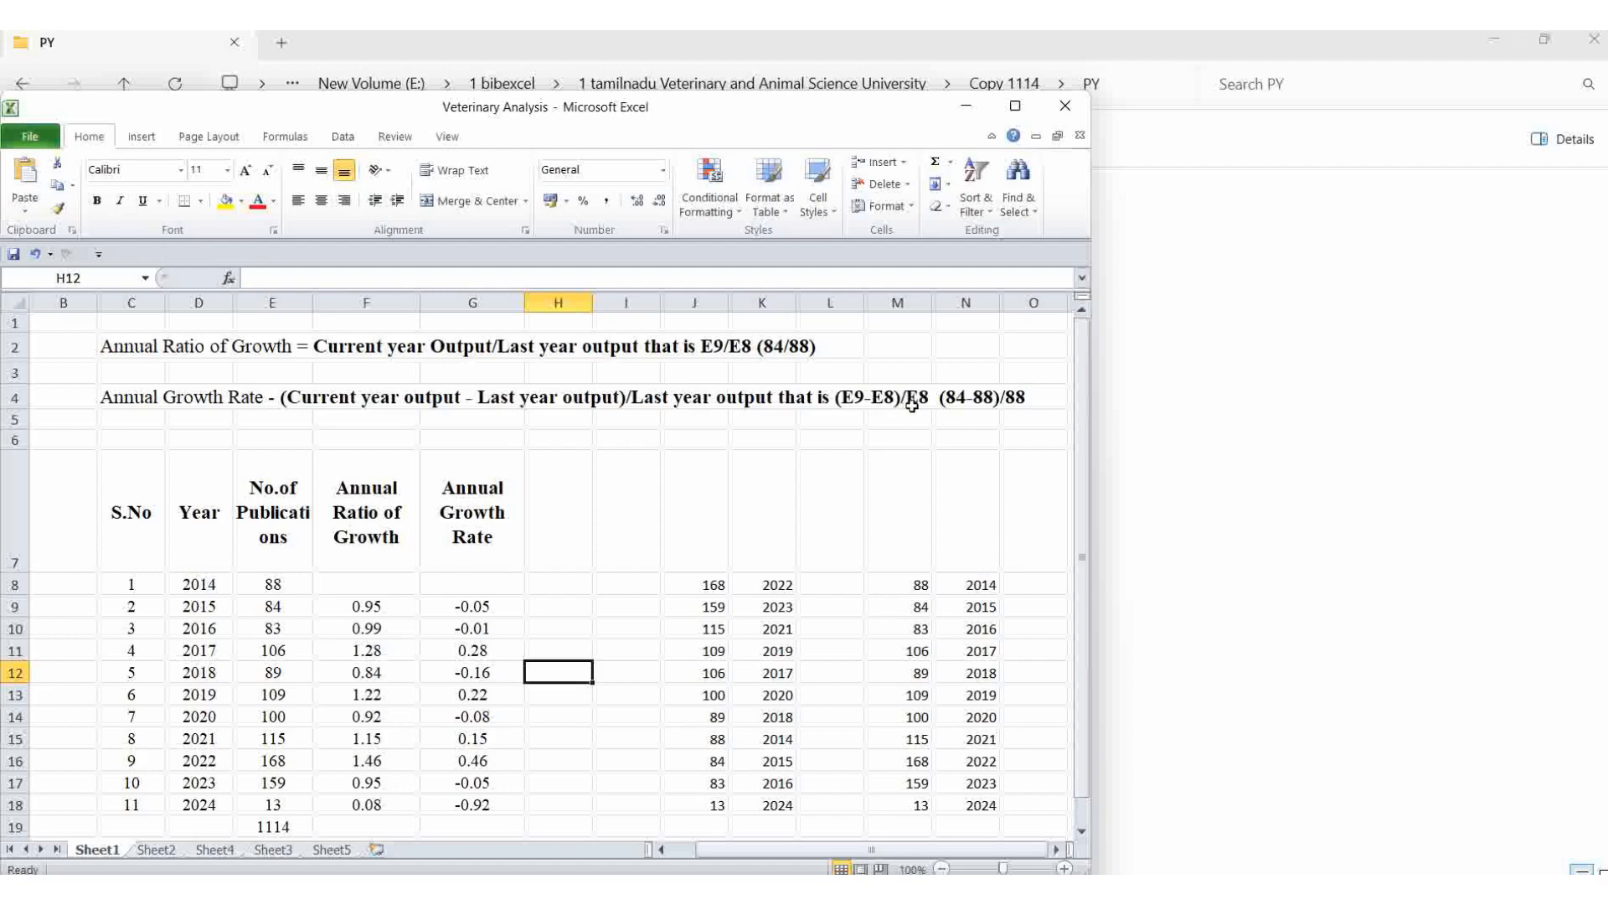
click(461, 610)
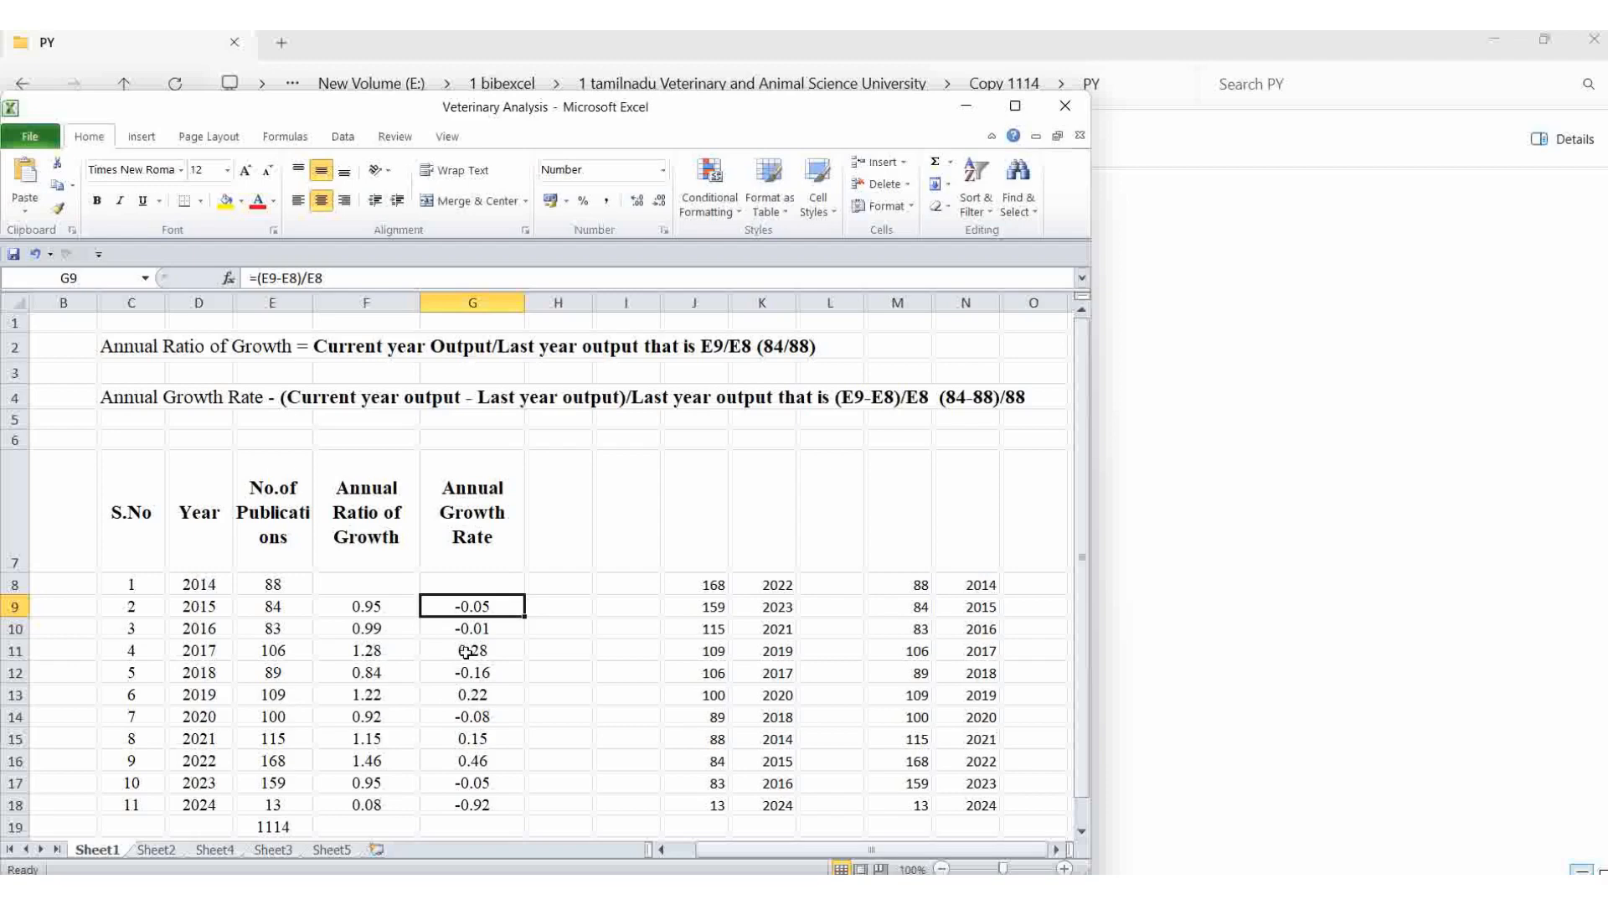
click(540, 652)
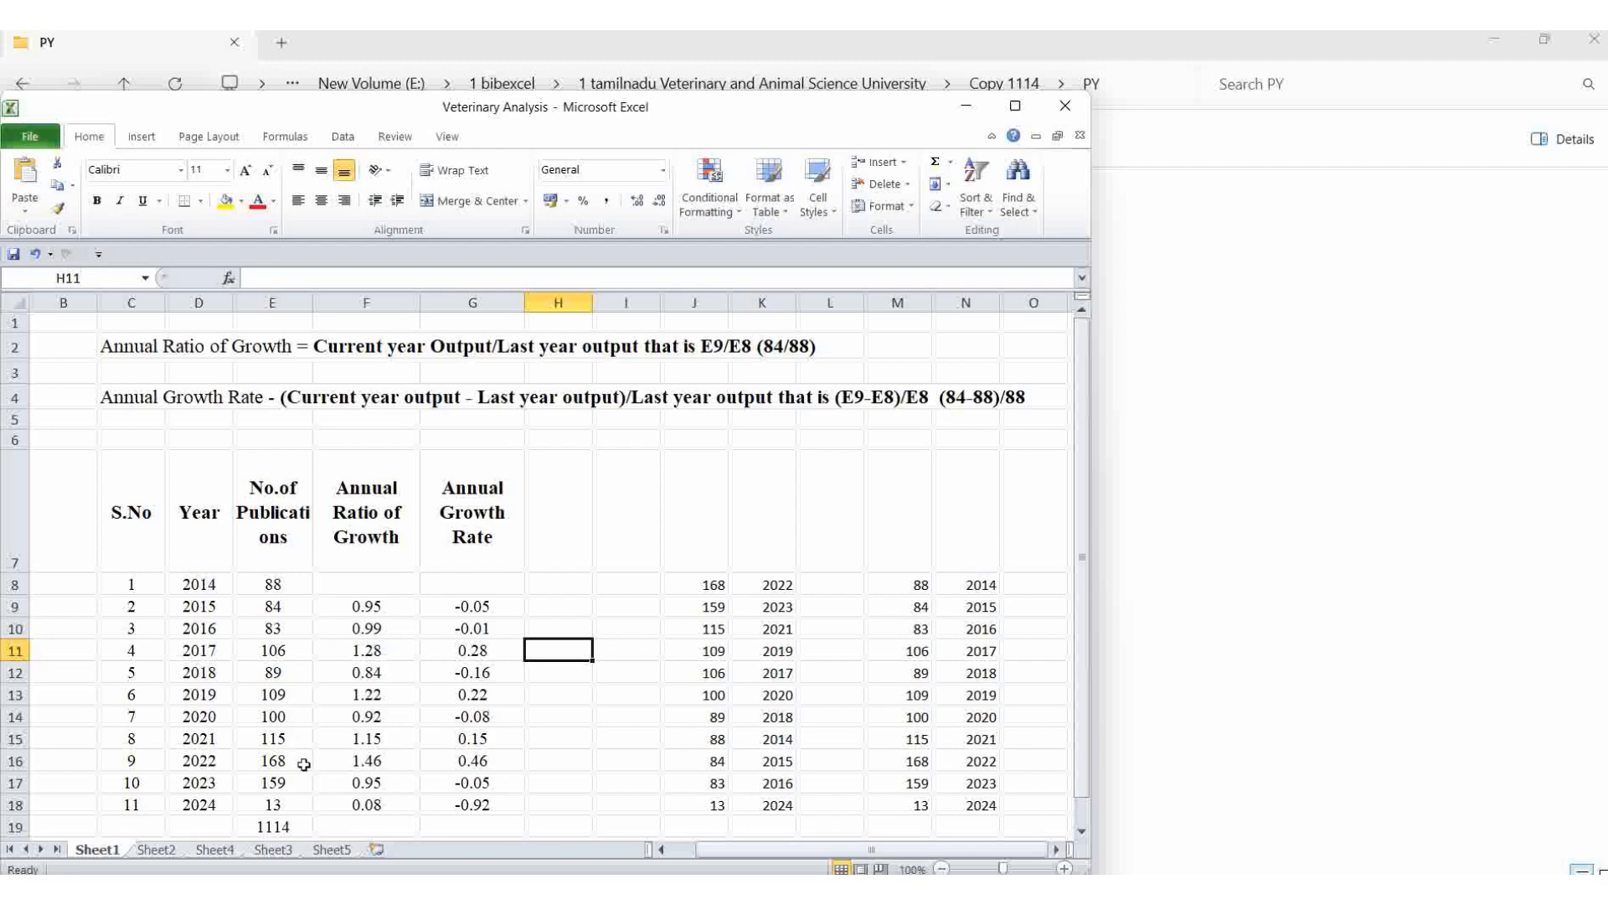
scroll(303, 764, down, 2)
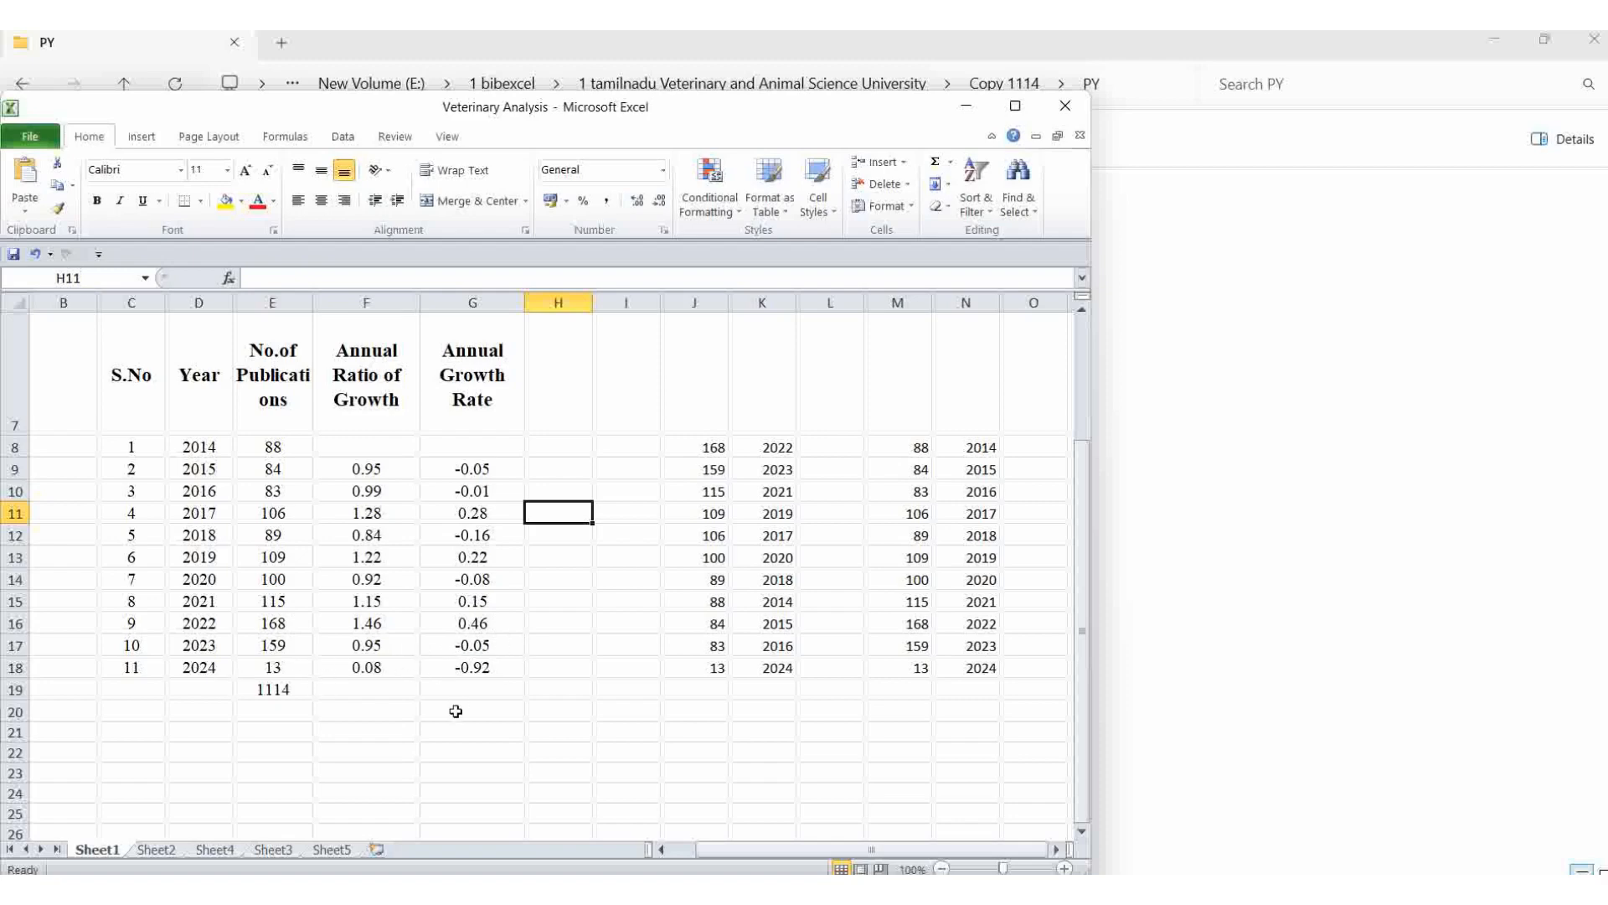
scroll(455, 711, up, 1)
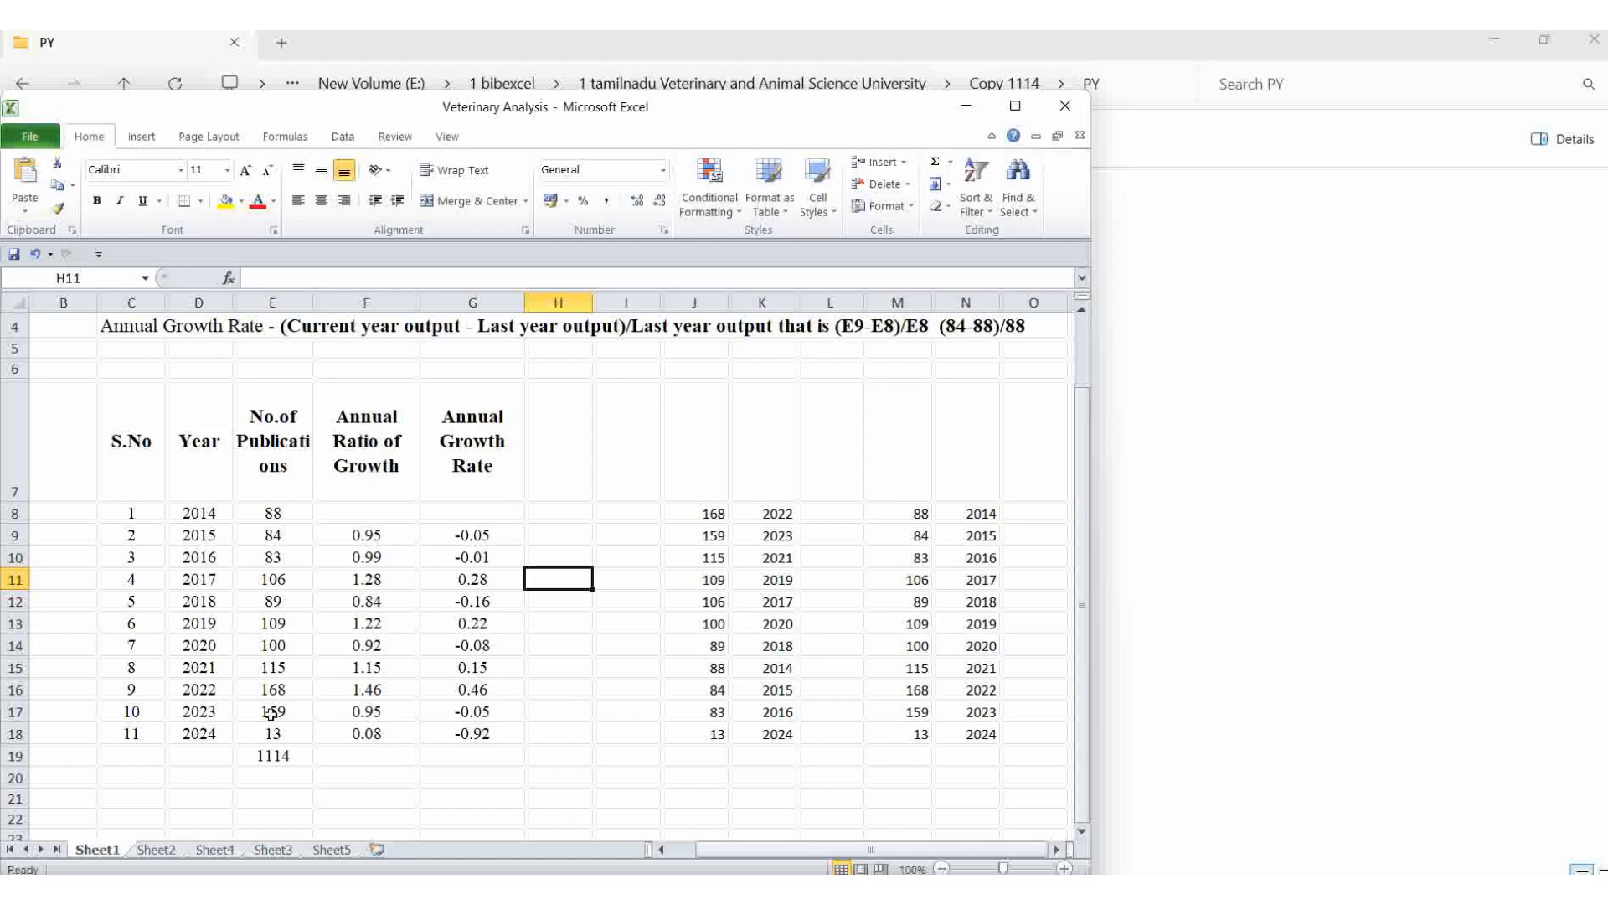
Step: Select the 2023 row from C17 to G17 to review its figures, and deselect it to look over the whole growth table
click(128, 718)
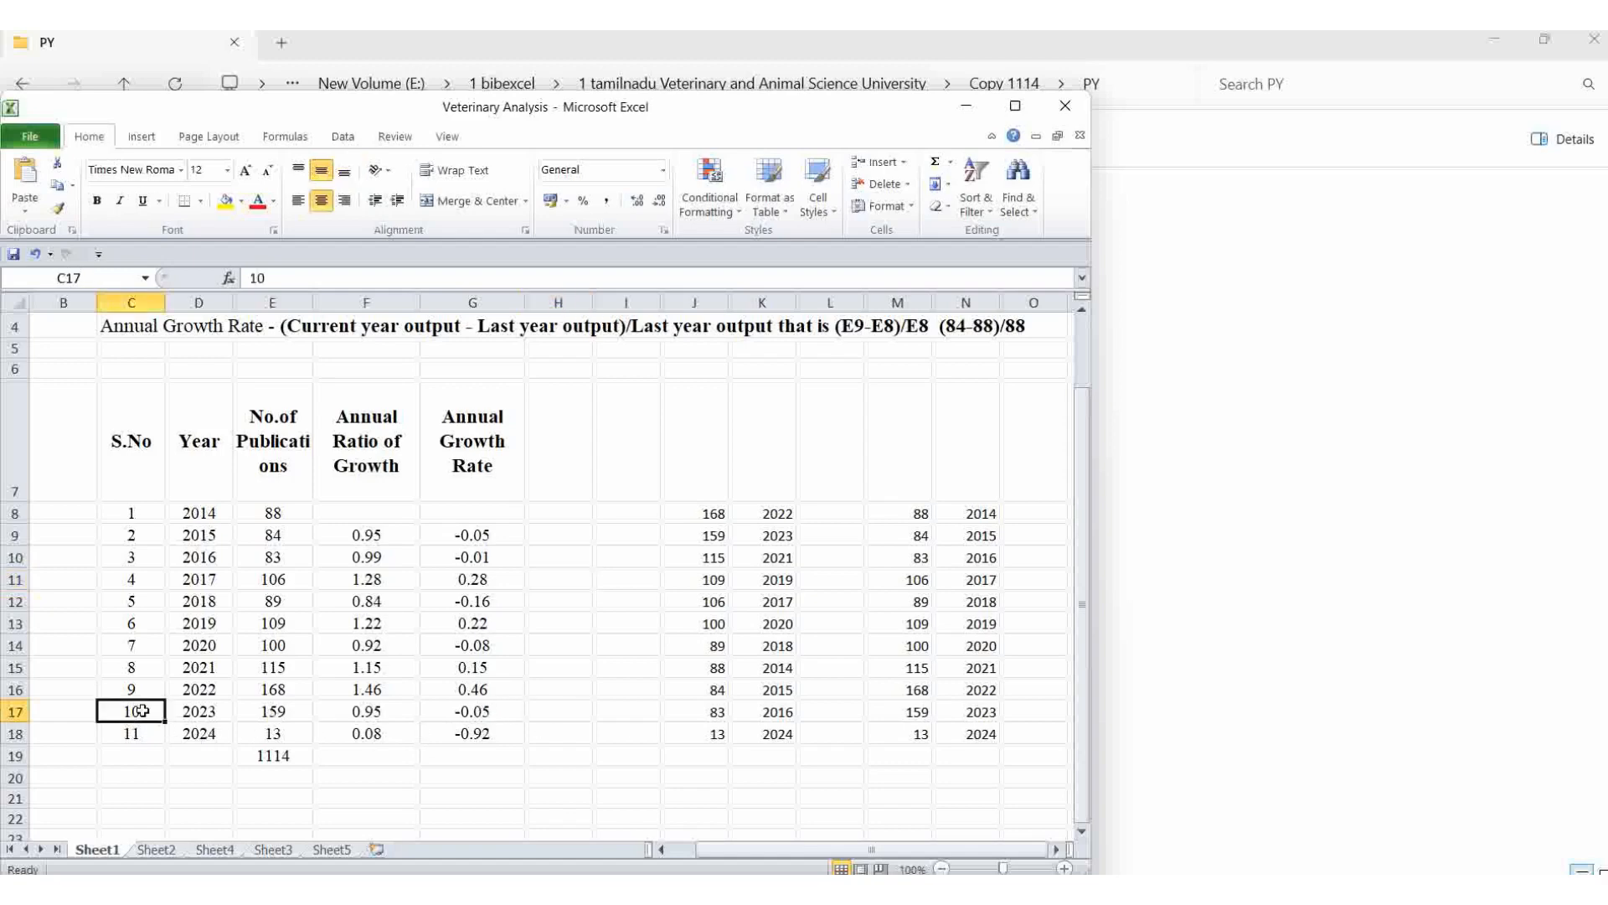
shift+click(477, 713)
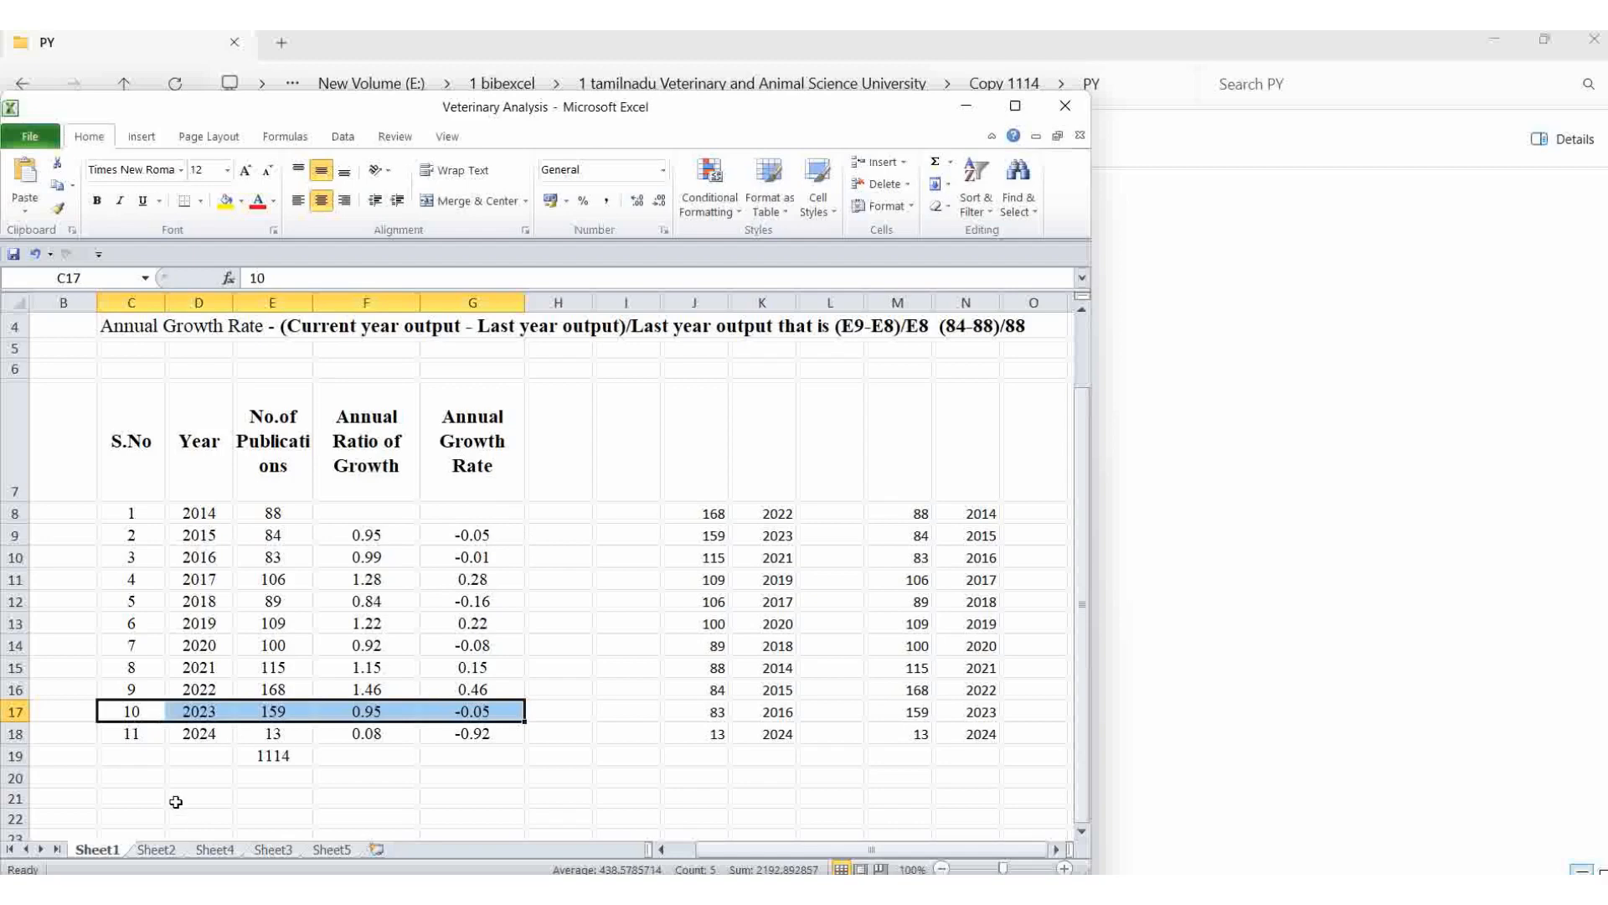
scroll(176, 802, up, 1)
click(597, 566)
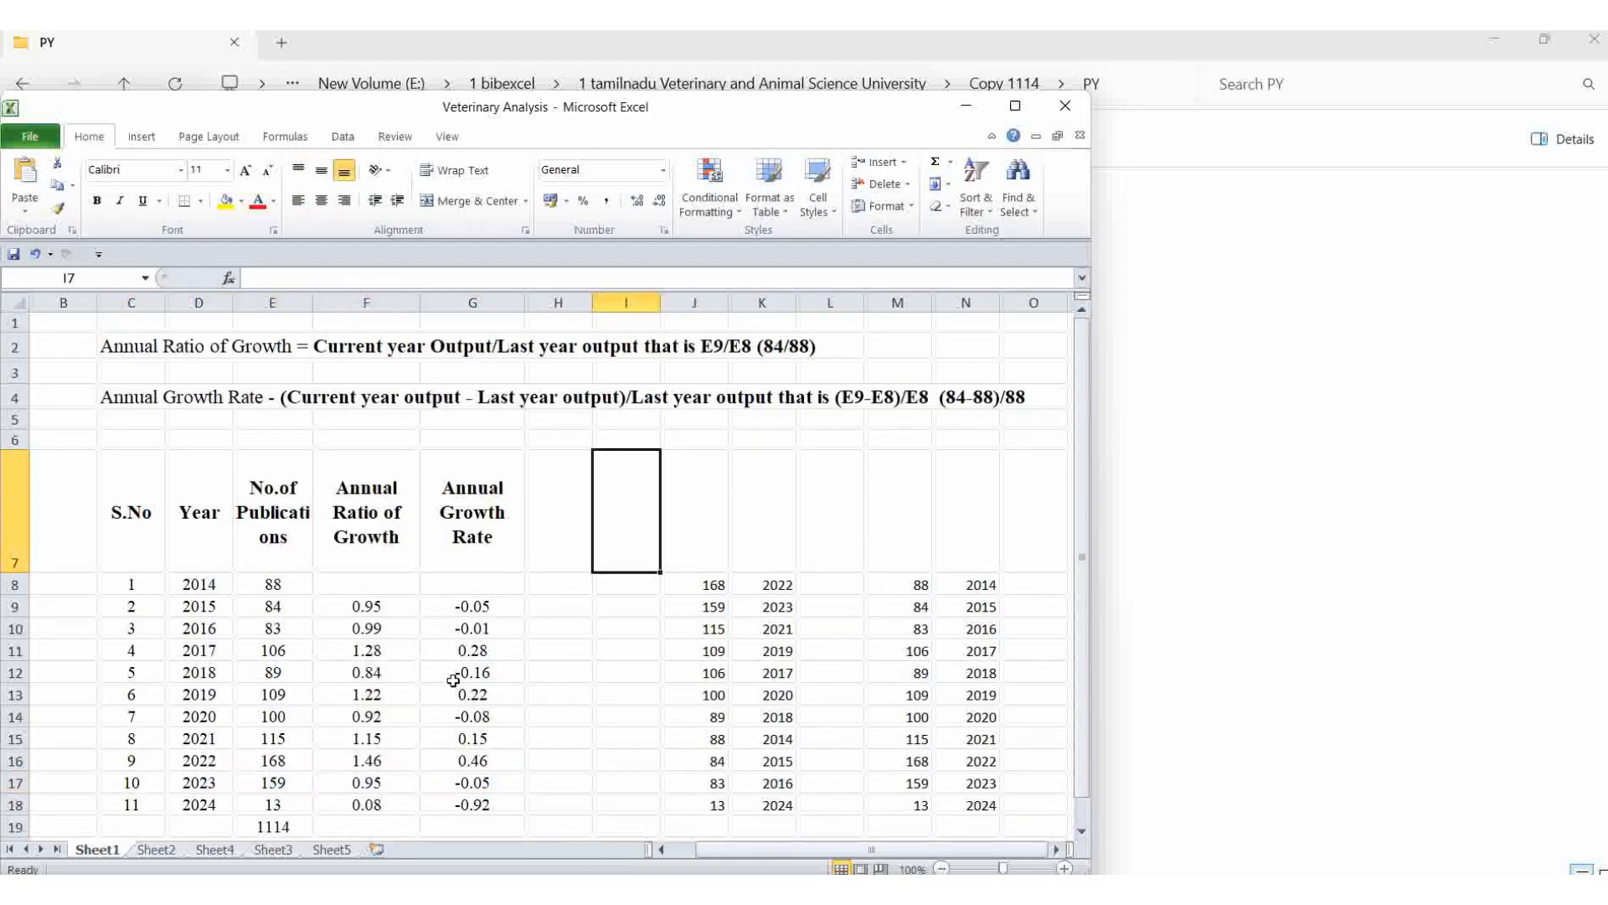
click(602, 711)
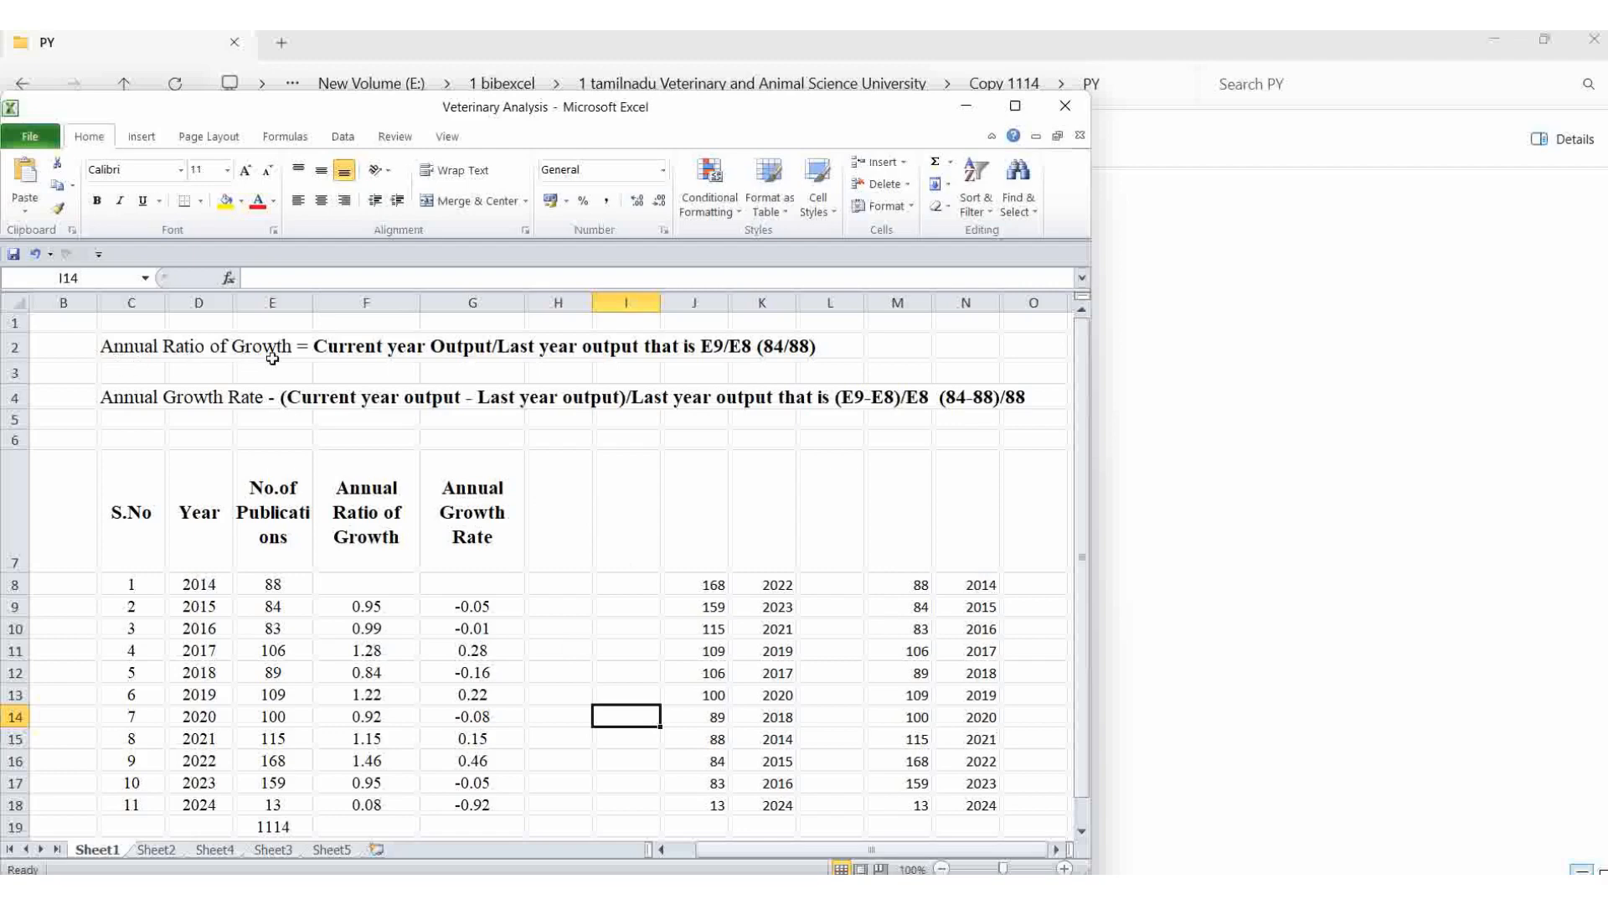
click(653, 490)
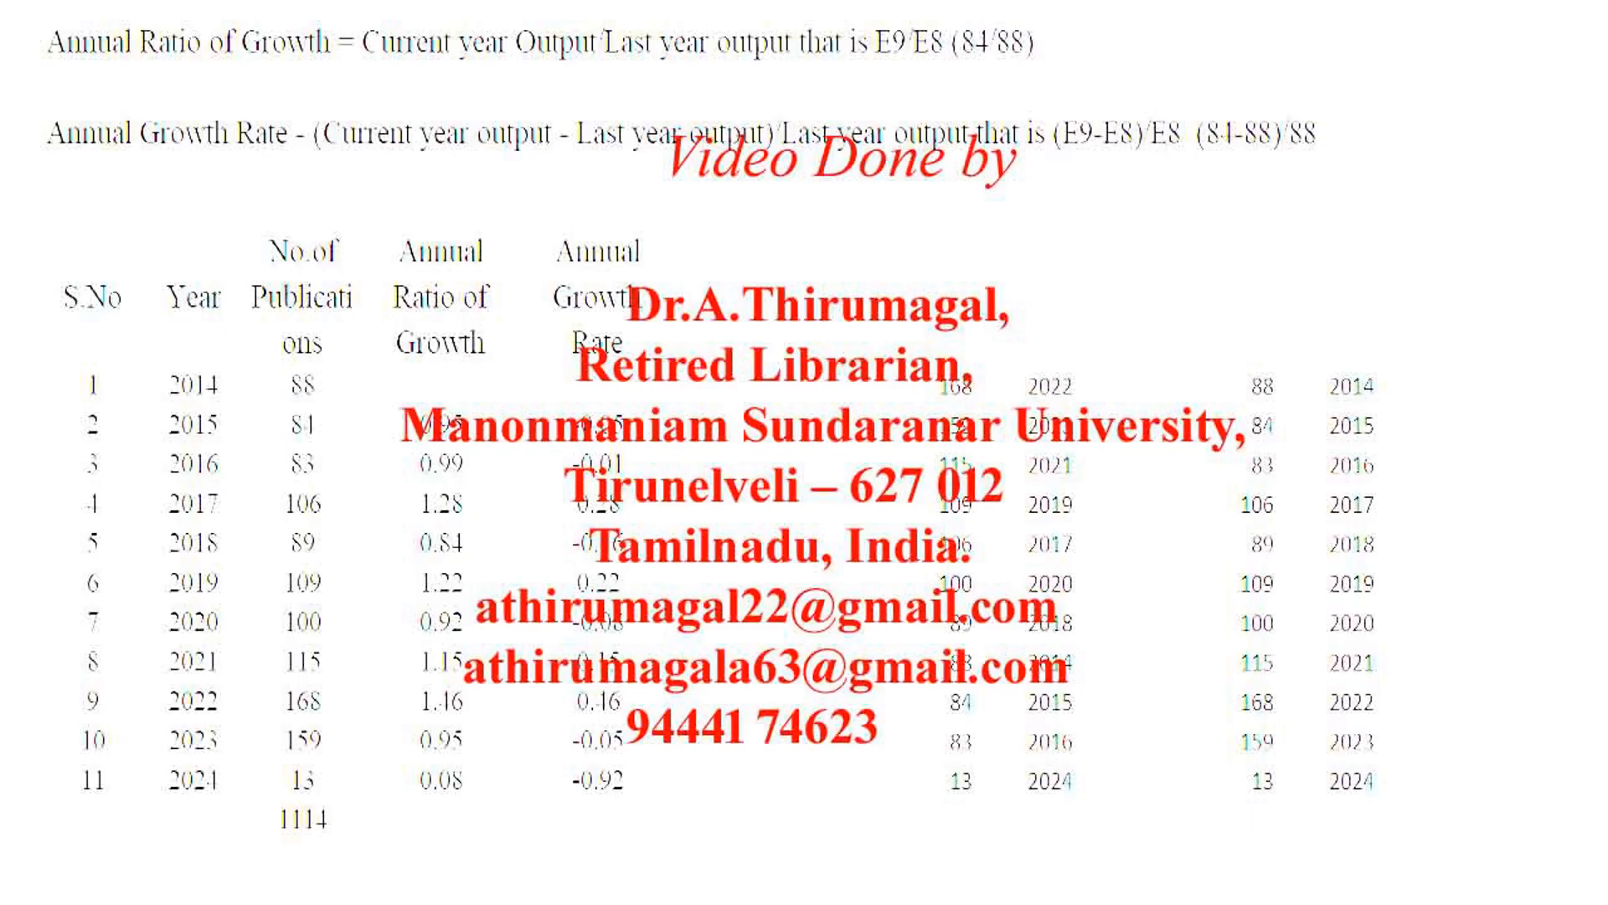